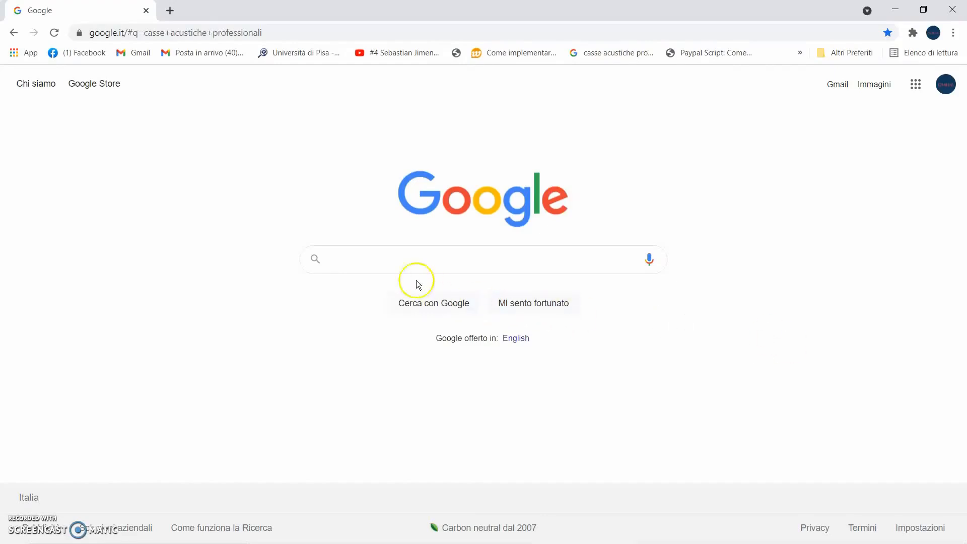
Step: Search the web for "piani office 365" and open the Microsoft 365 plans result
left_click(388, 260)
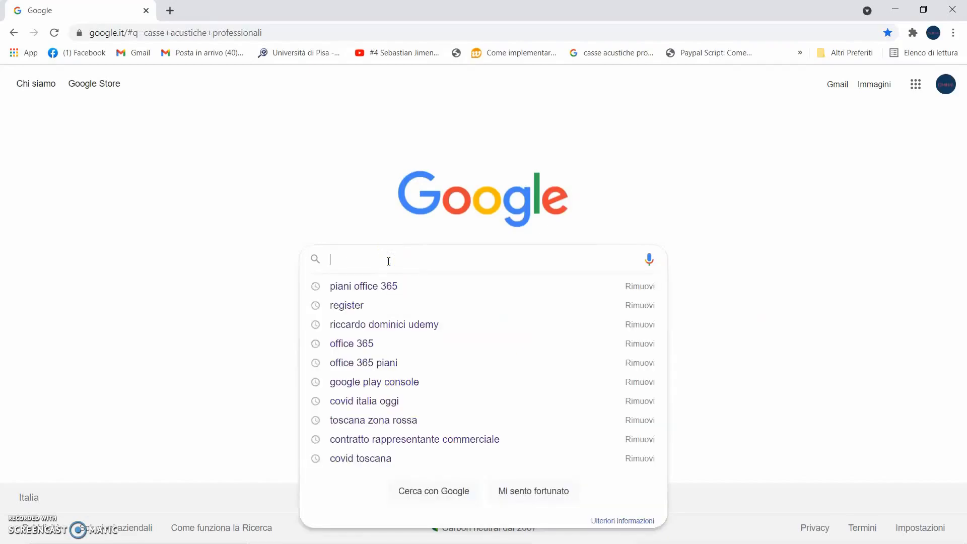
type("piani")
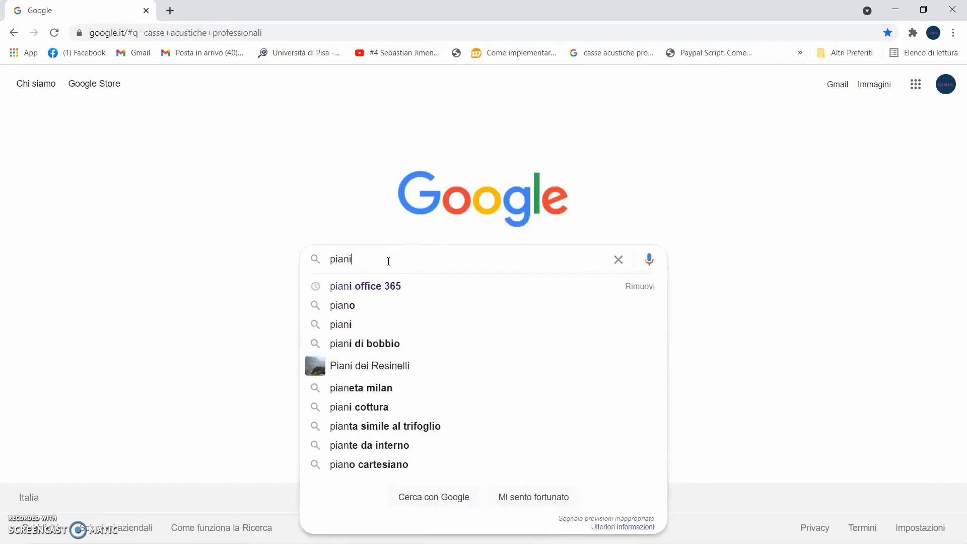
type(" office 365")
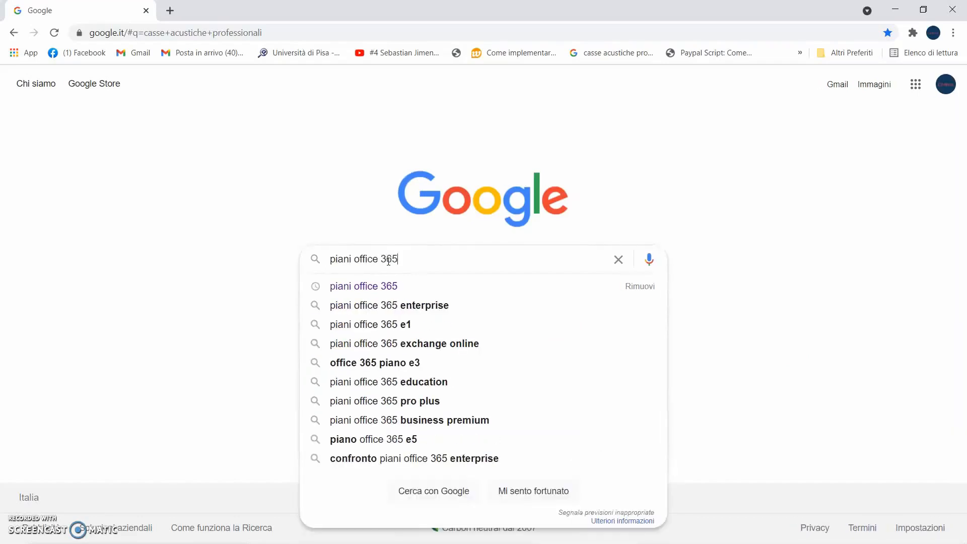
key("Return")
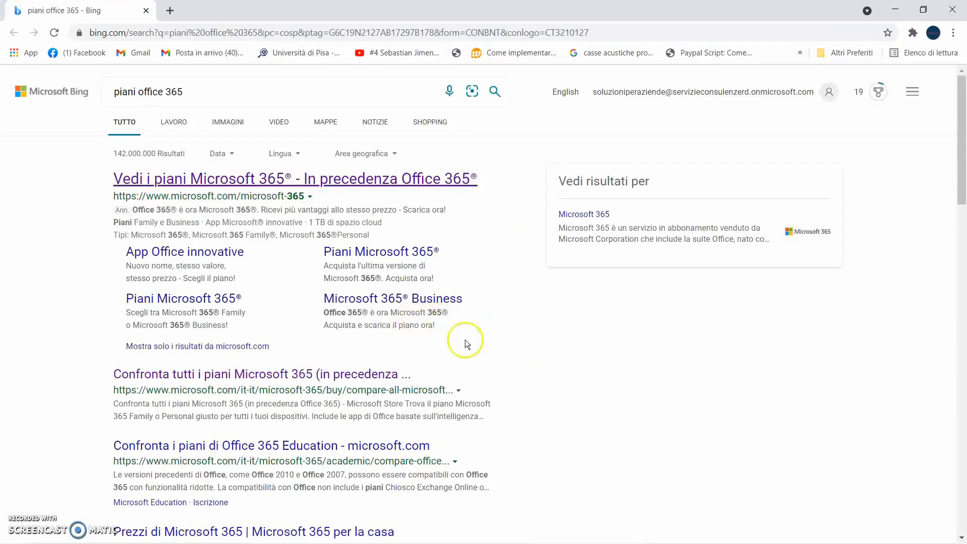
left_click(241, 183)
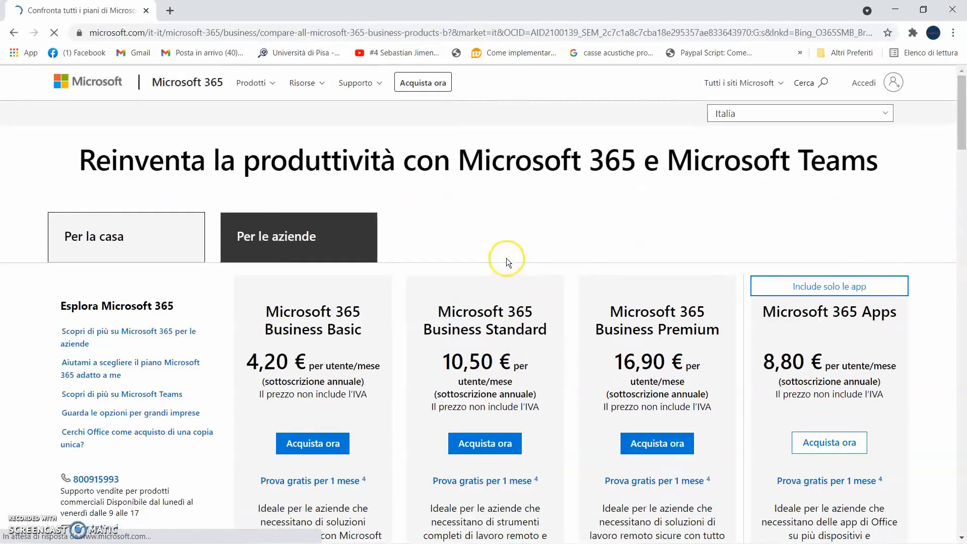
Step: Compare the prices, included Office apps and cloud services of the Microsoft 365 business plans
scroll(492, 246, "down", 10)
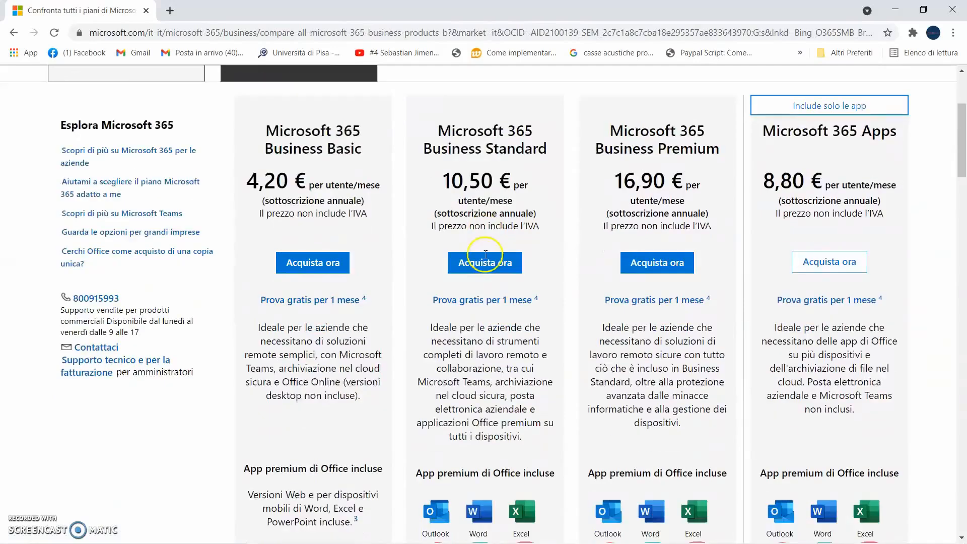
scroll(430, 316, "up", 10)
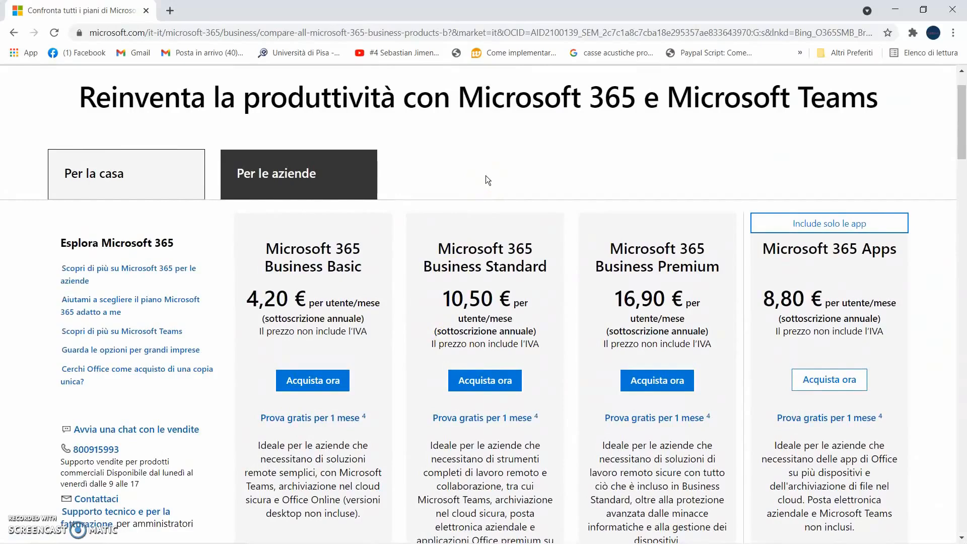
scroll(485, 175, "down", 1)
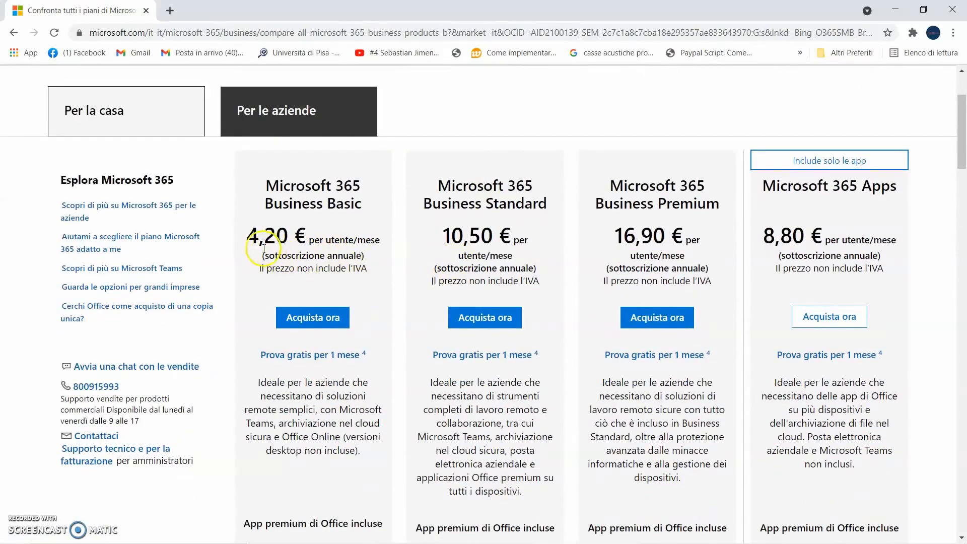
scroll(302, 398, "down", 6)
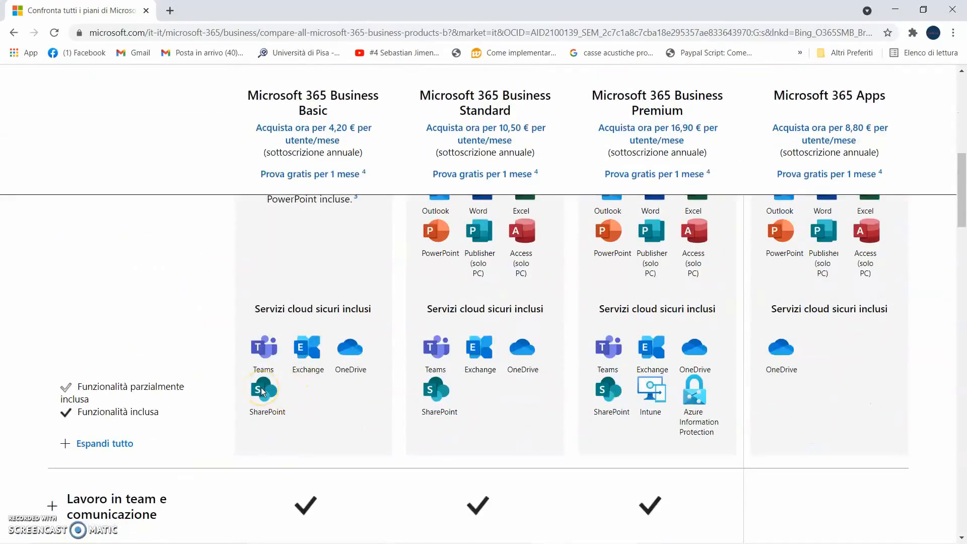
scroll(261, 391, "up", 7)
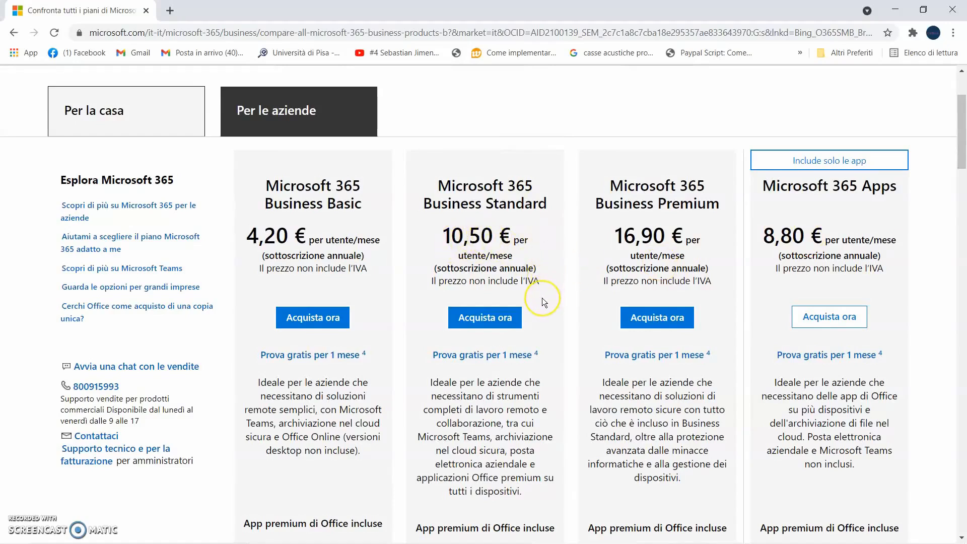
scroll(541, 297, "down", 6)
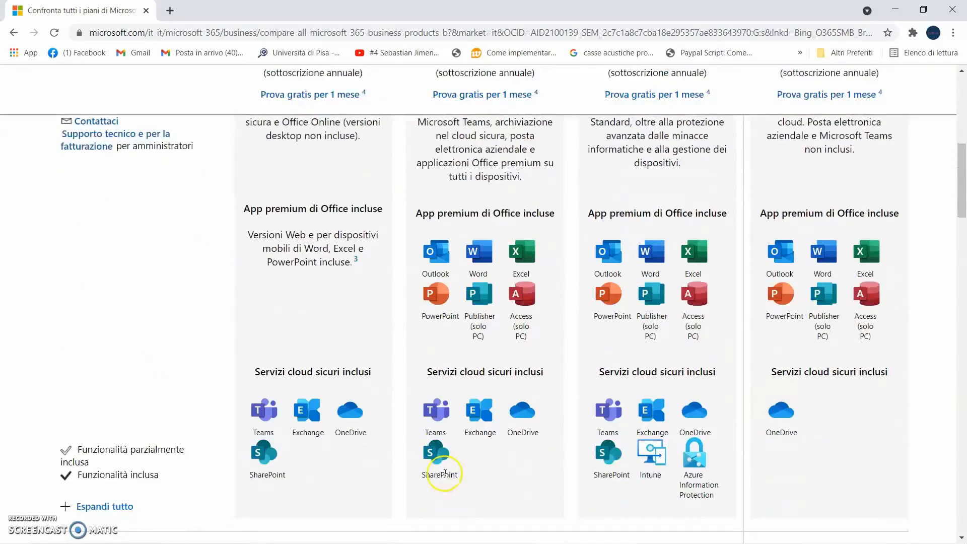
scroll(443, 469, "up", 1)
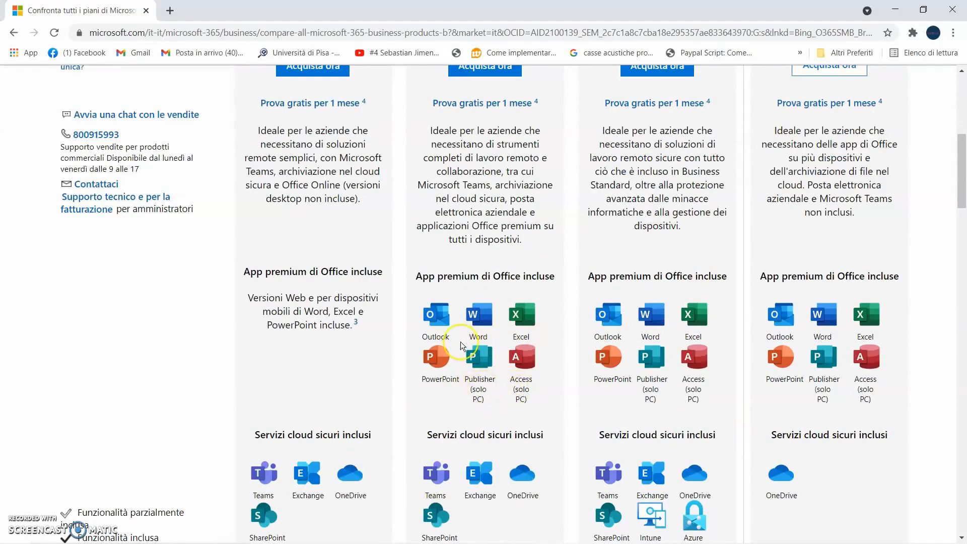
scroll(460, 341, "up", 2)
scroll(460, 341, "up", 3)
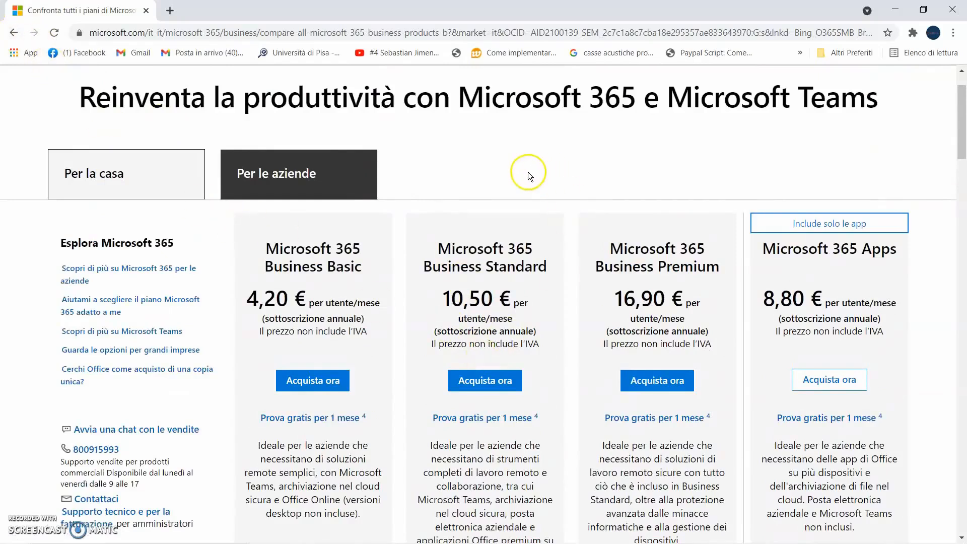
Step: Return to the search results and search for "office 365 login" instead
left_click(14, 33)
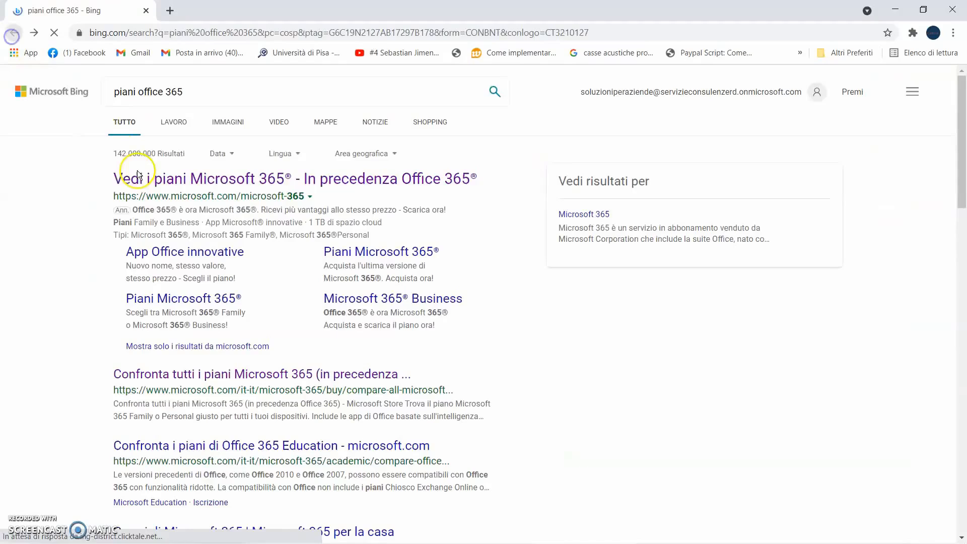
double_click(125, 92)
key("BackSpace")
left_click(214, 97)
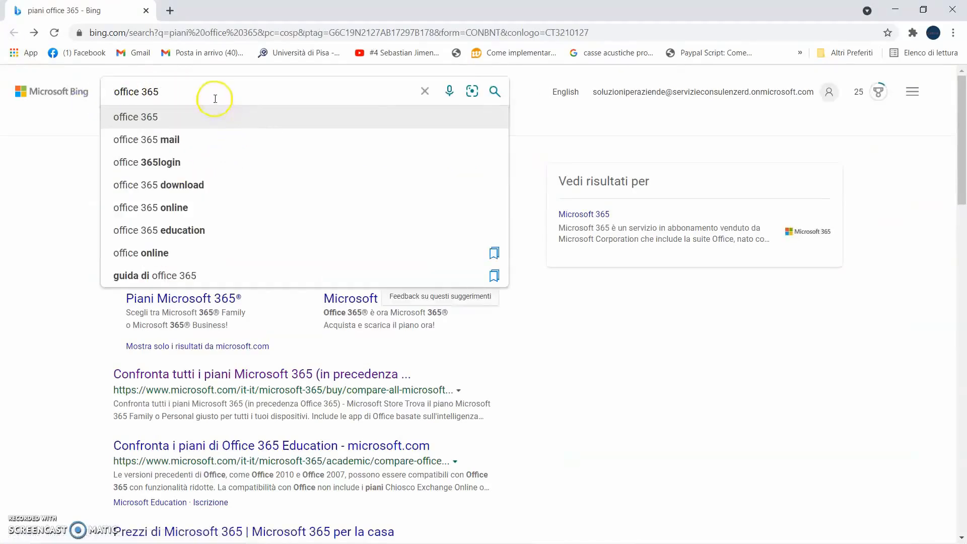
type("login")
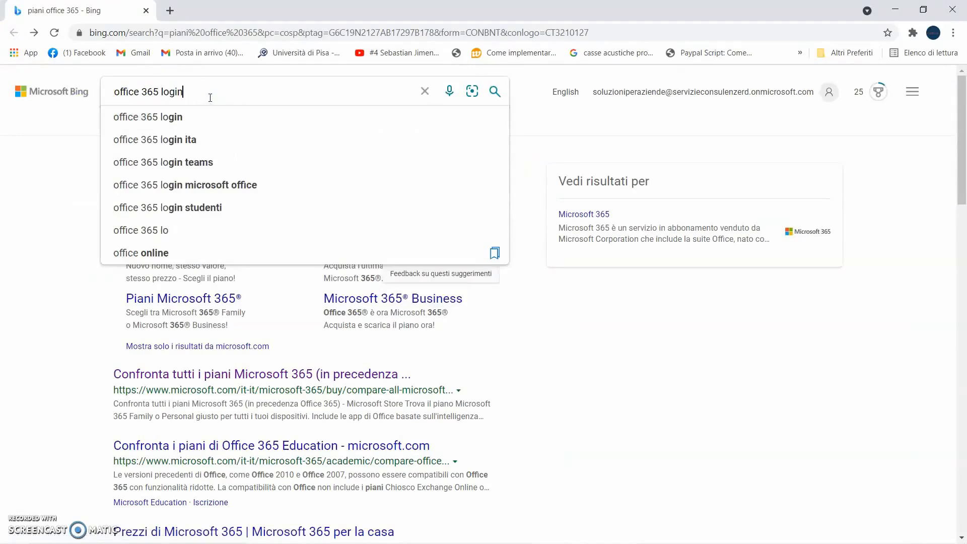
key("Return")
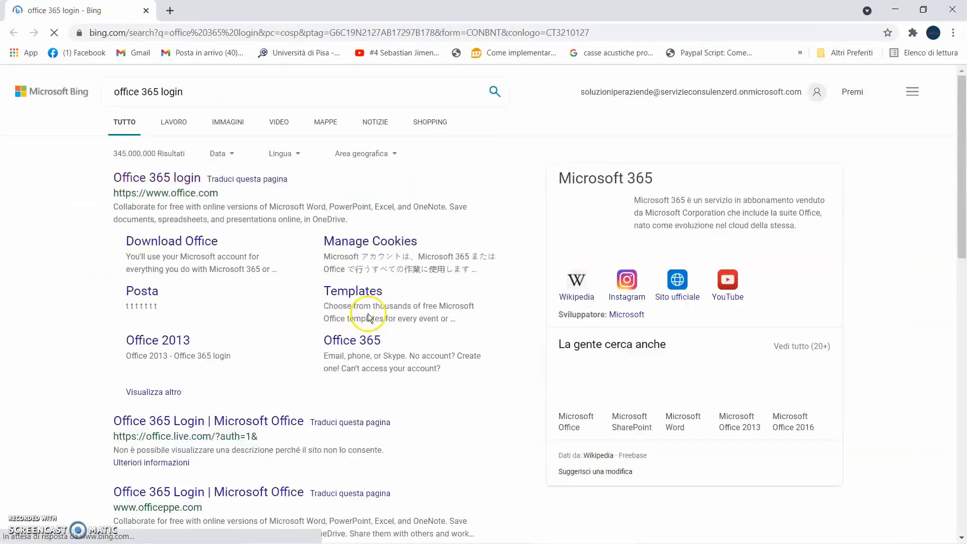
Step: Open the Office 365 login result at office.com and launch SharePoint from the Office home page
scroll(397, 310, "down", 2)
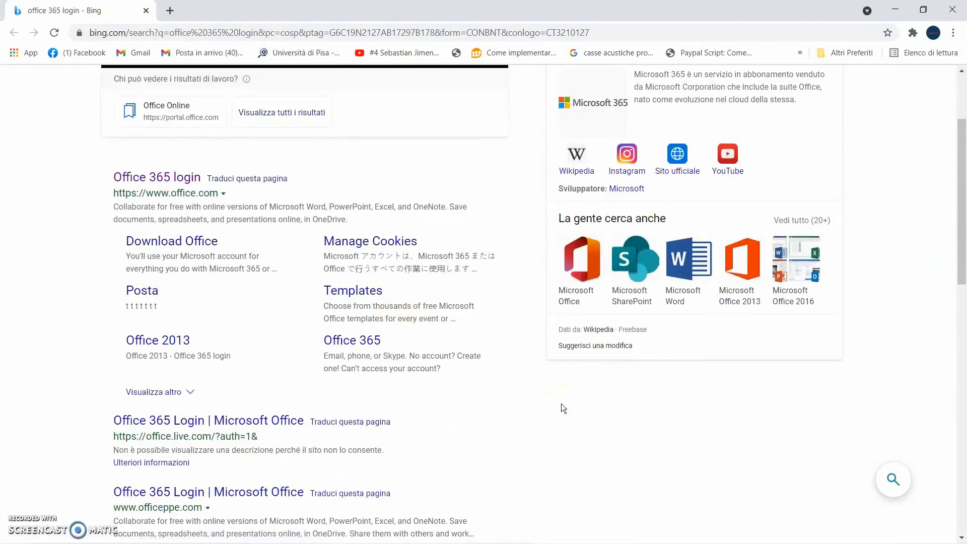
left_click(161, 176)
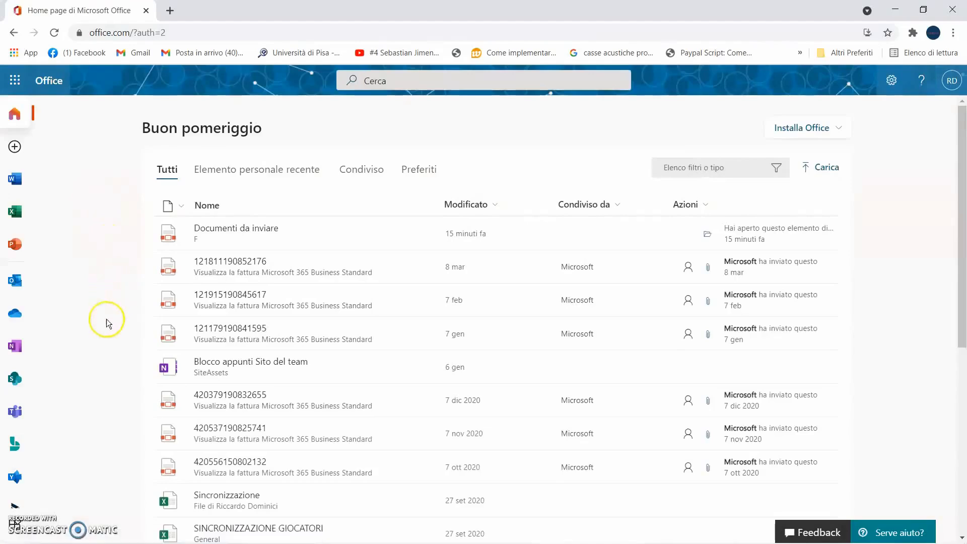
left_click(15, 380)
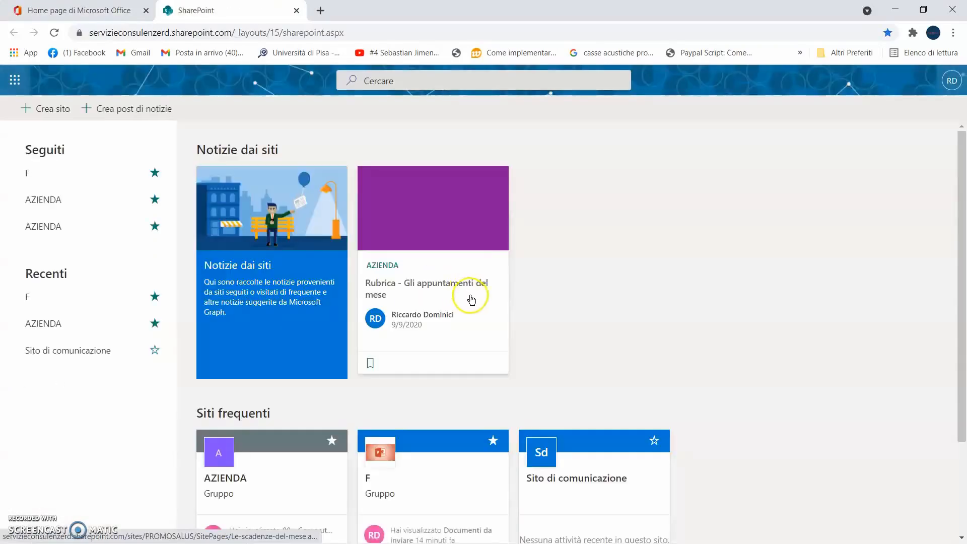
Step: Look over the site news, followed and recent sites, and frequent sites on the SharePoint start page
scroll(677, 285, "down", 3)
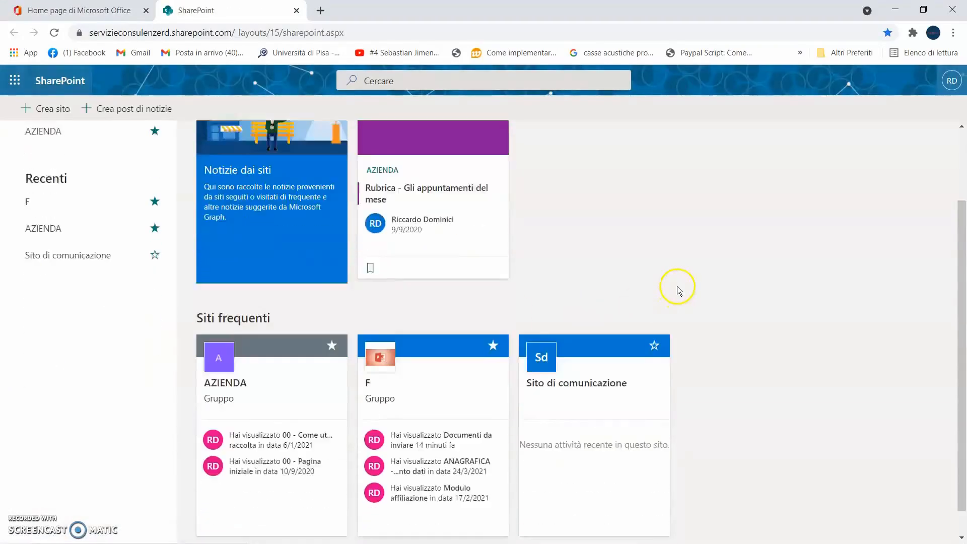
scroll(724, 262, "up", 1)
scroll(724, 262, "up", 1)
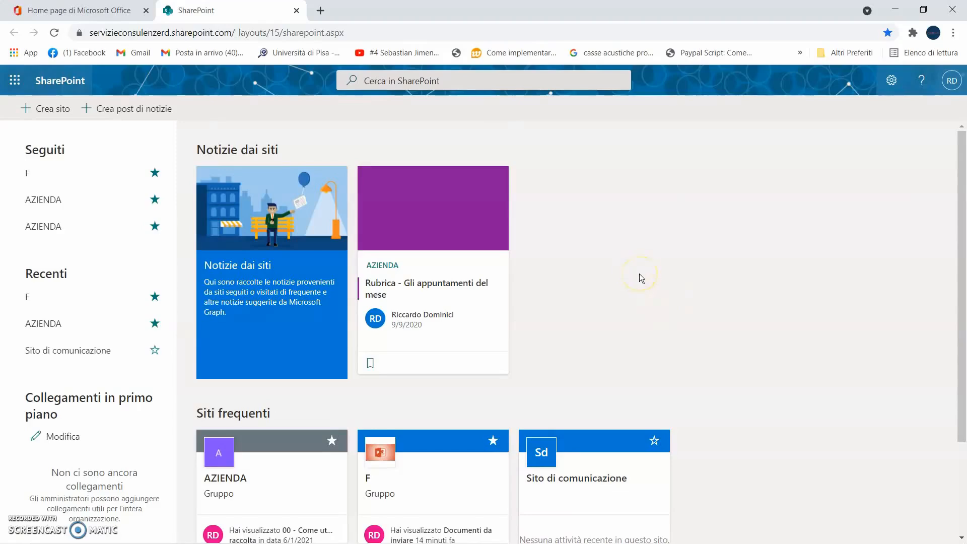
scroll(639, 276, "down", 3)
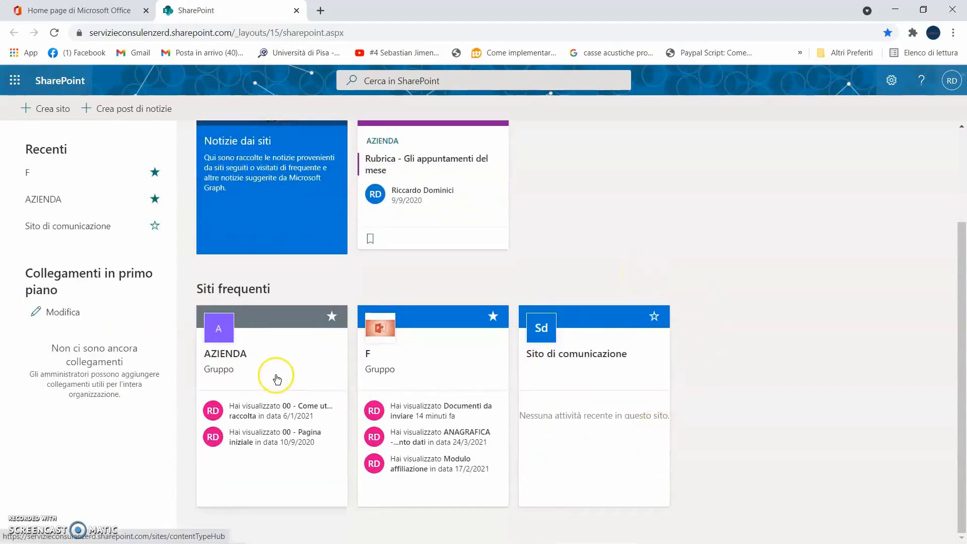
scroll(801, 222, "up", 3)
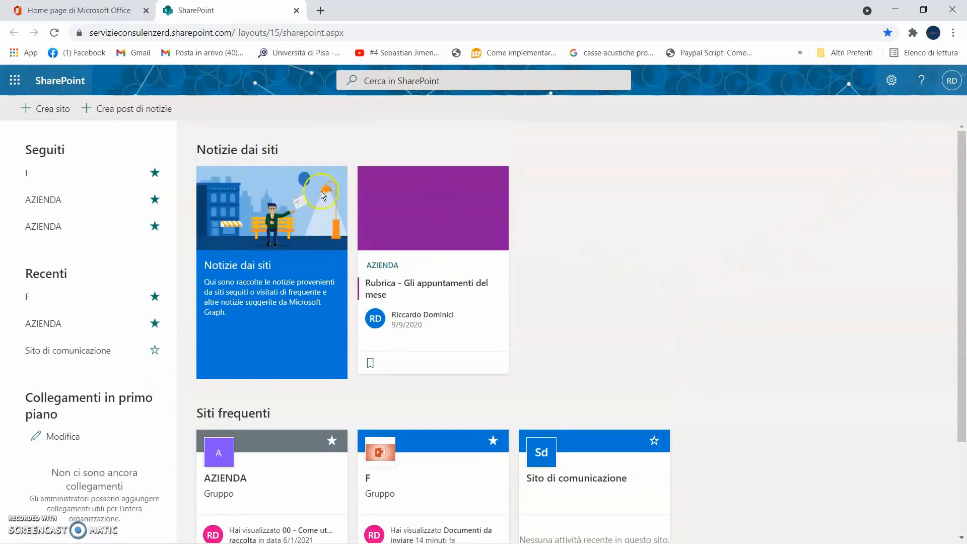
Step: Inspect the site types and the team site creation form, and close site creation without creating a site
left_click(40, 111)
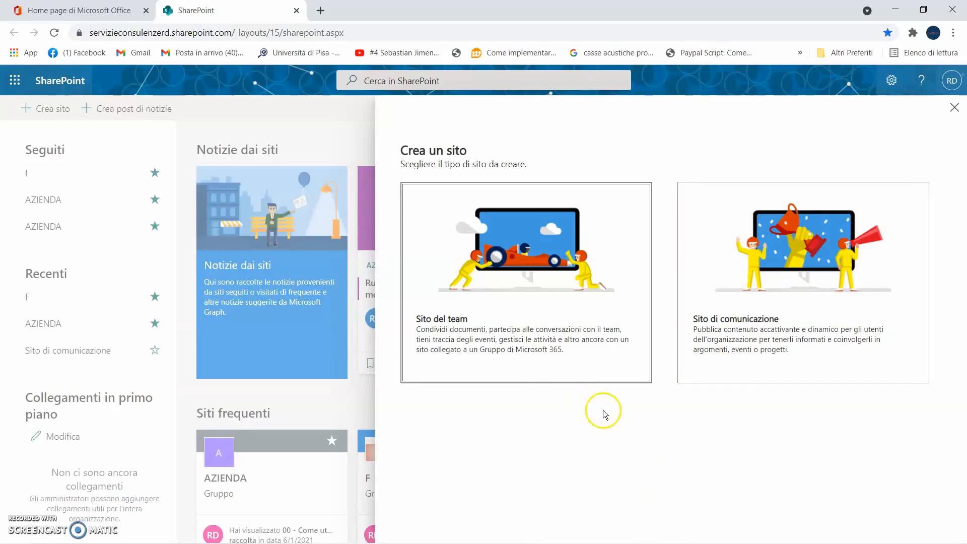
left_click(549, 438)
left_click(518, 350)
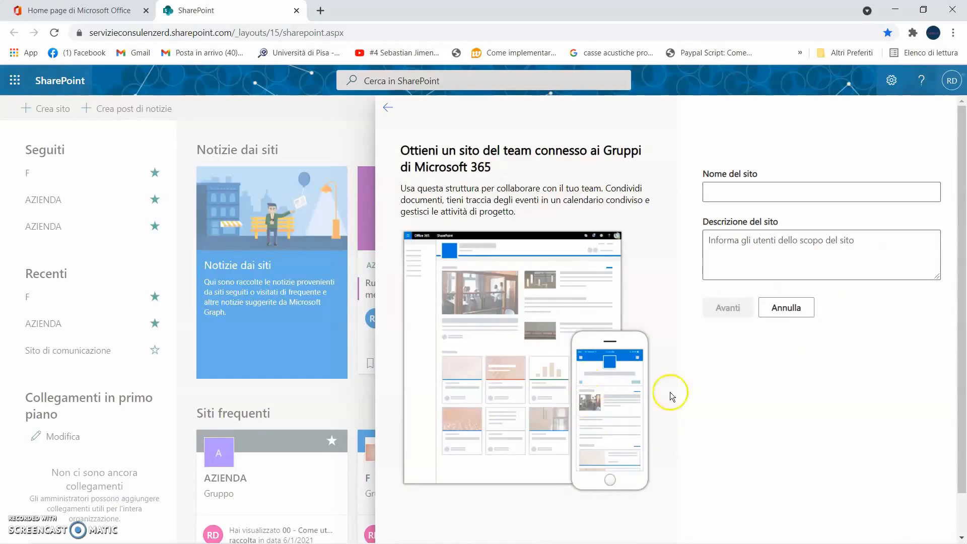
left_click(749, 195)
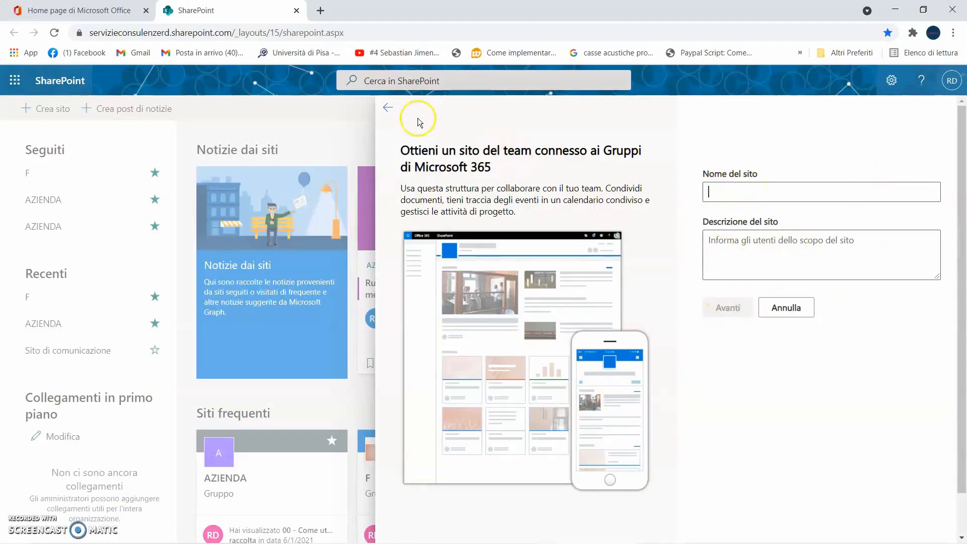
left_click(389, 108)
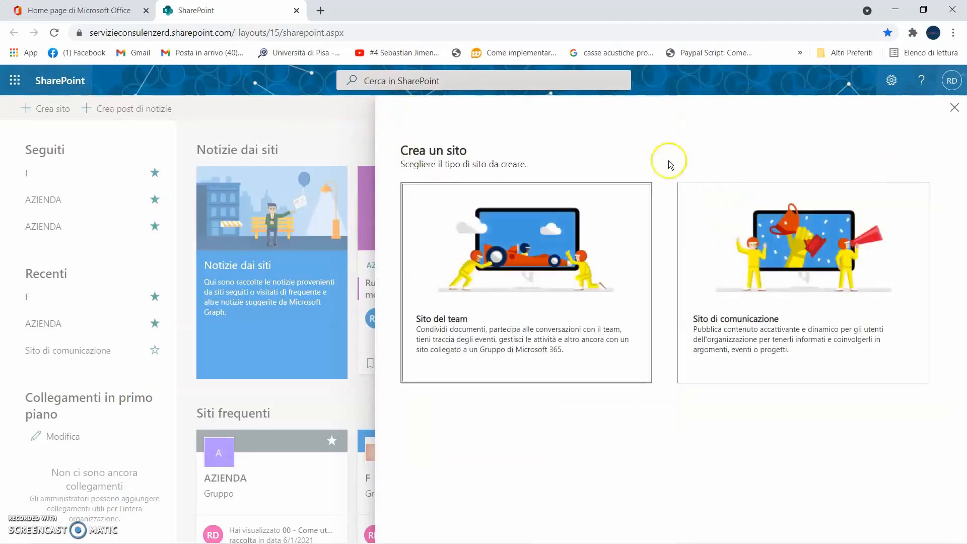
left_click(958, 116)
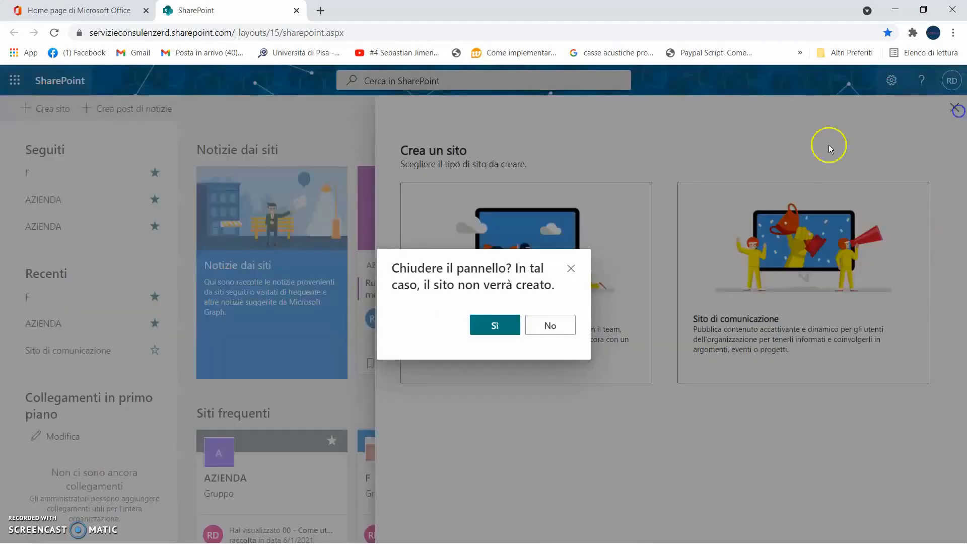
left_click(491, 325)
Step: Open the AZIENDA group site from the frequent sites
scroll(579, 287, "down", 2)
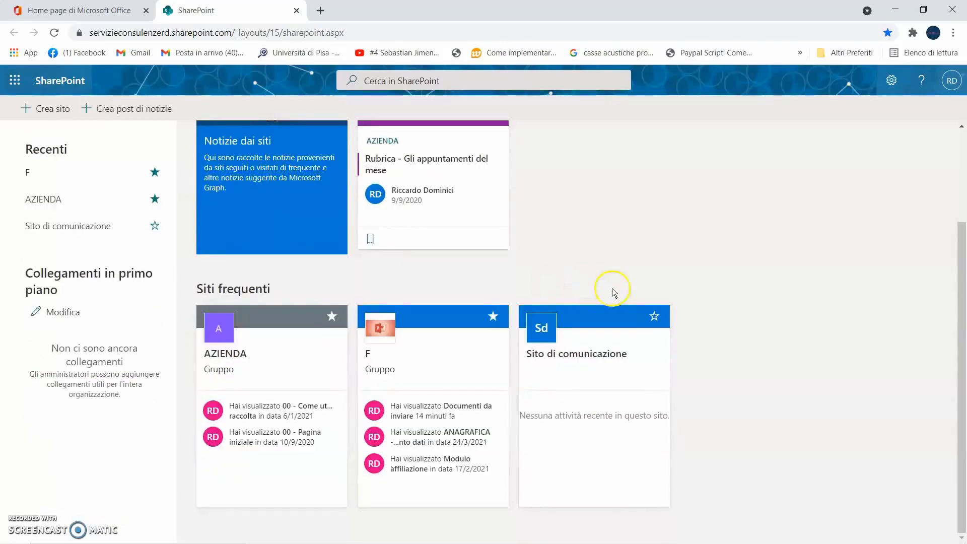
left_click(299, 361)
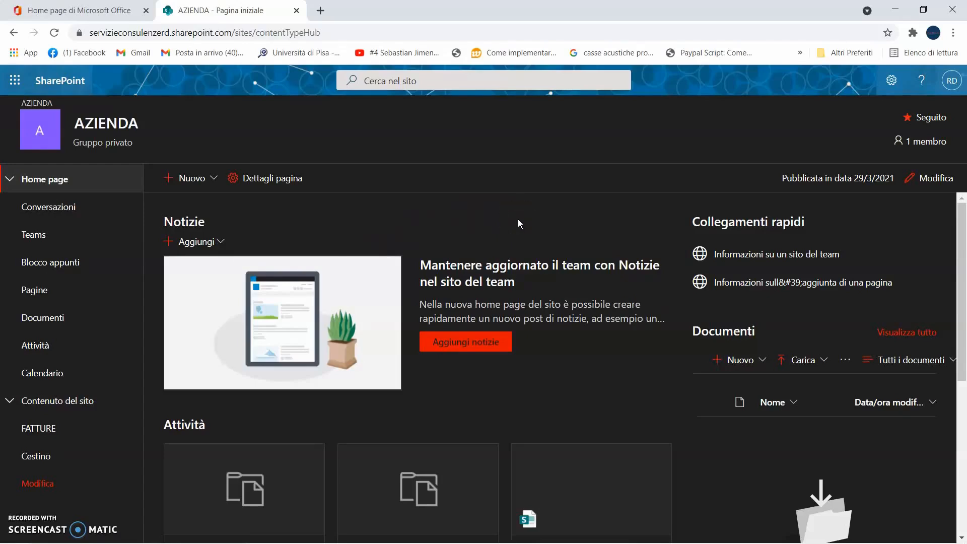
left_click(361, 219)
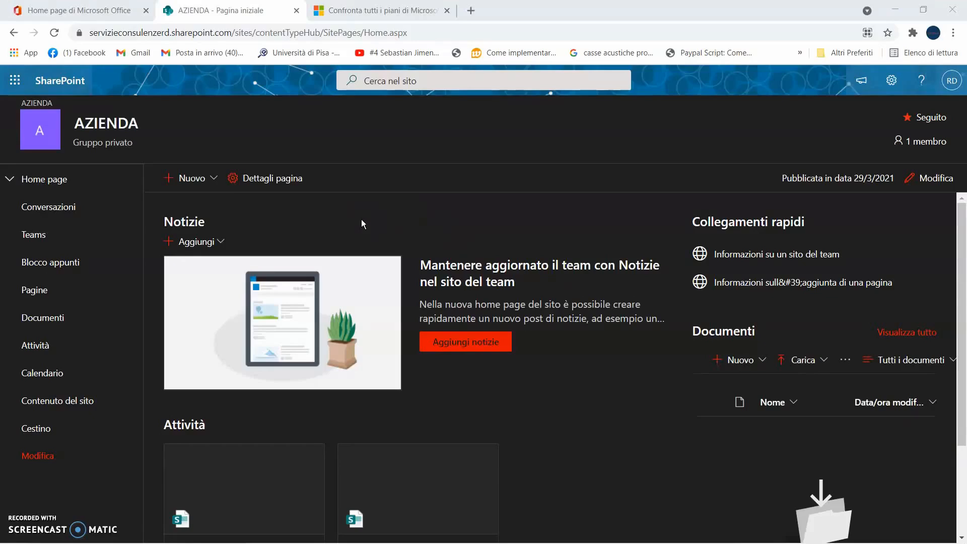
Step: Start a new blank list on the AZIENDA site and name it CLIENTI
left_click(433, 33)
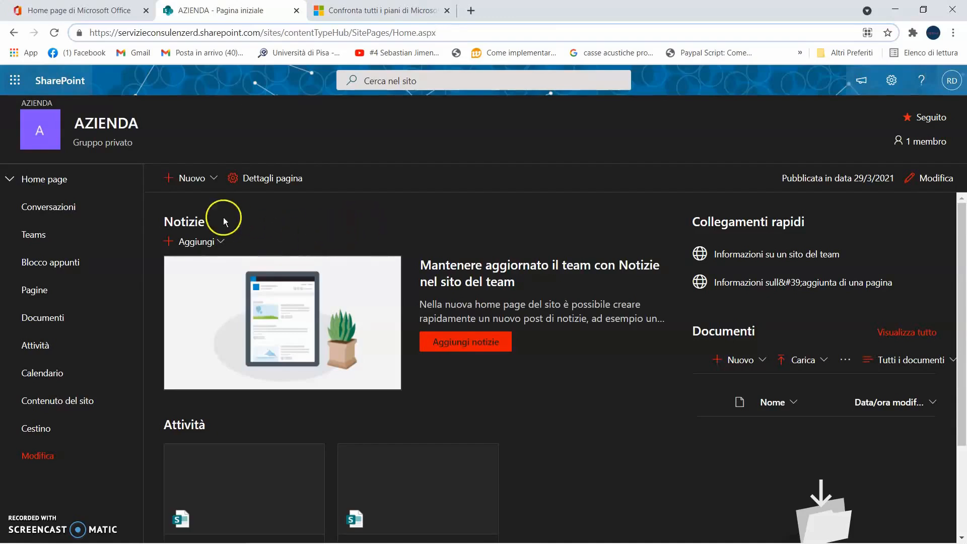
left_click(186, 181)
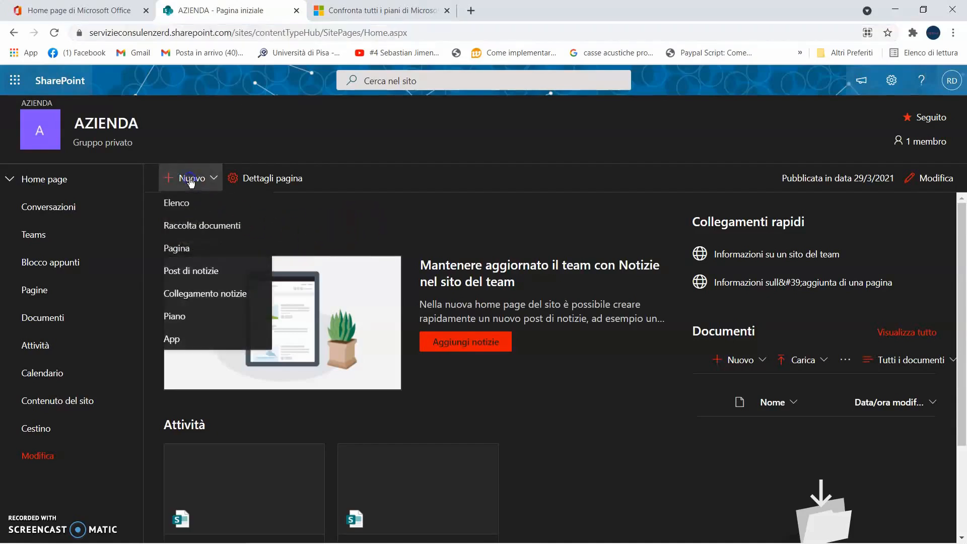
left_click(185, 207)
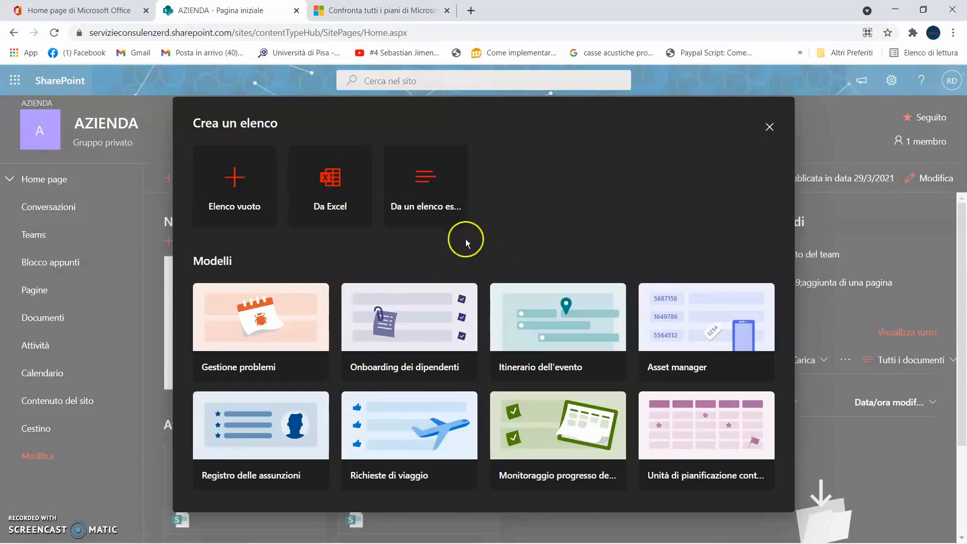
left_click(238, 188)
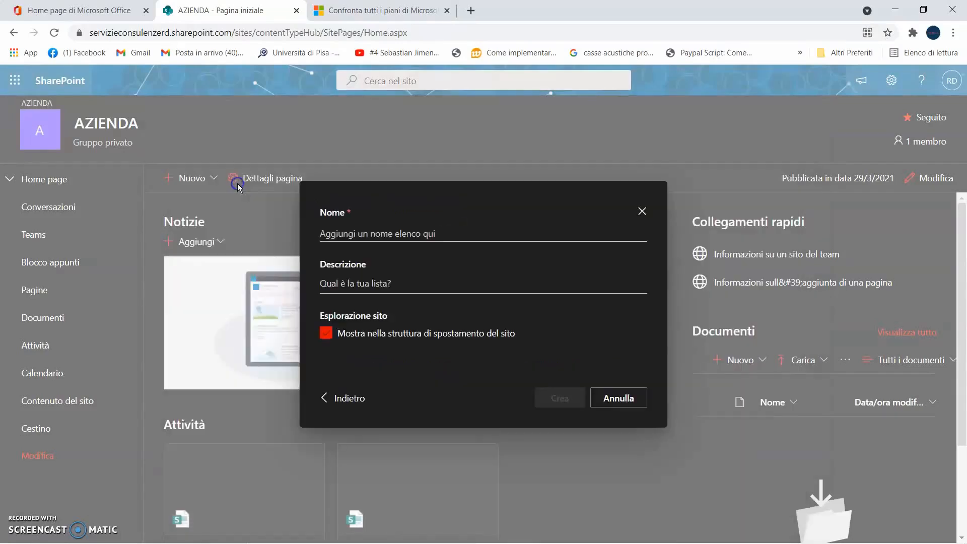
left_click(359, 234)
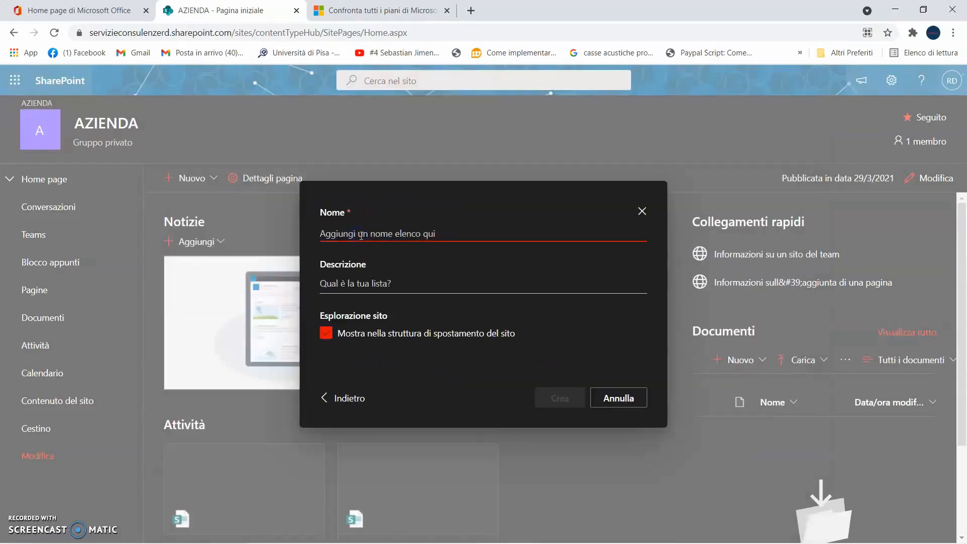
key("Caps_Lock")
type("CLIENTI")
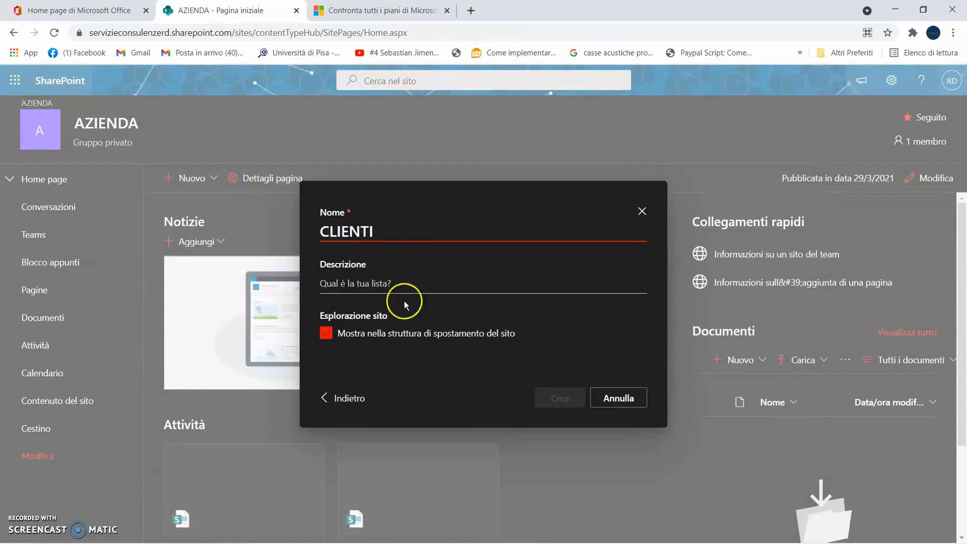
Step: Describe the list as "Ambiente di inserimento dati anagrafica clienti" and create it
left_click(353, 285)
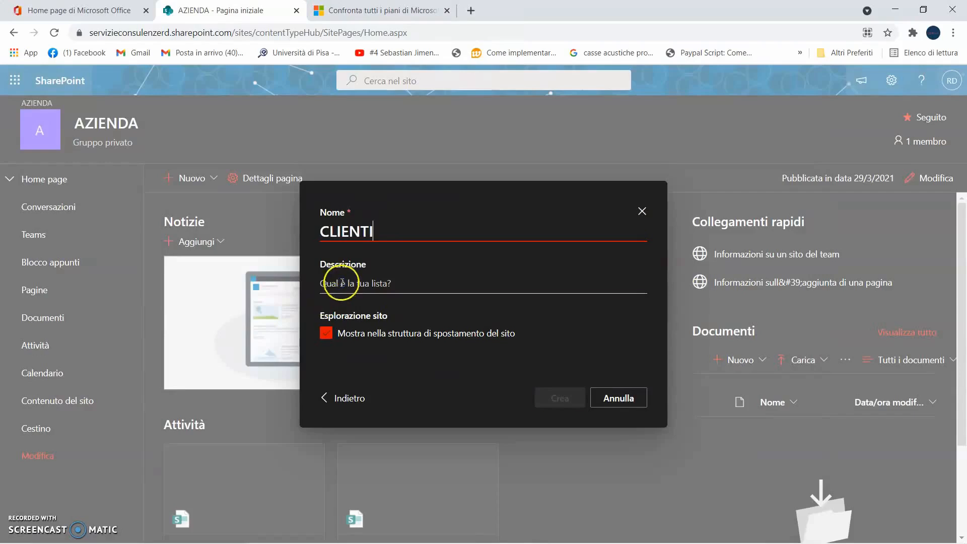
key("Caps_Lock")
type("A")
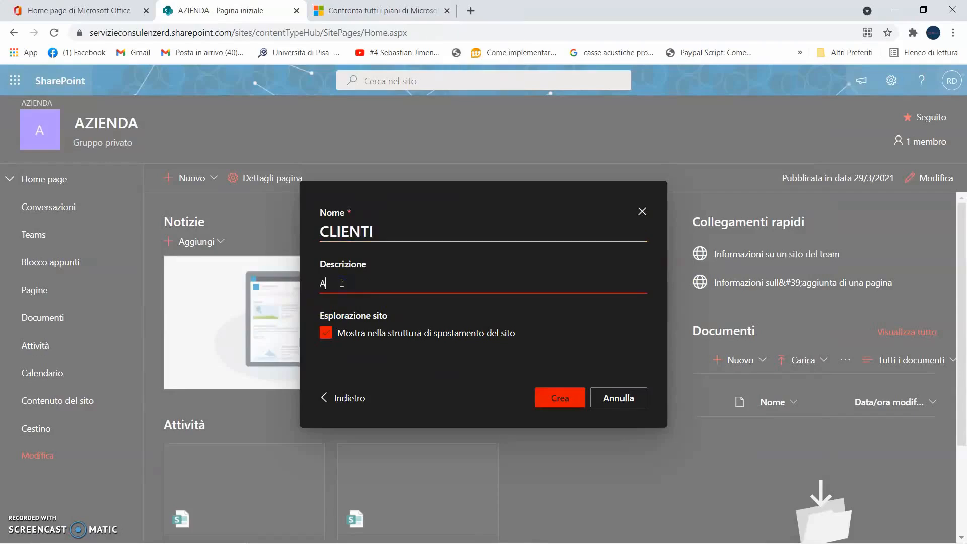
type("mbiente di inserimento dati anagr")
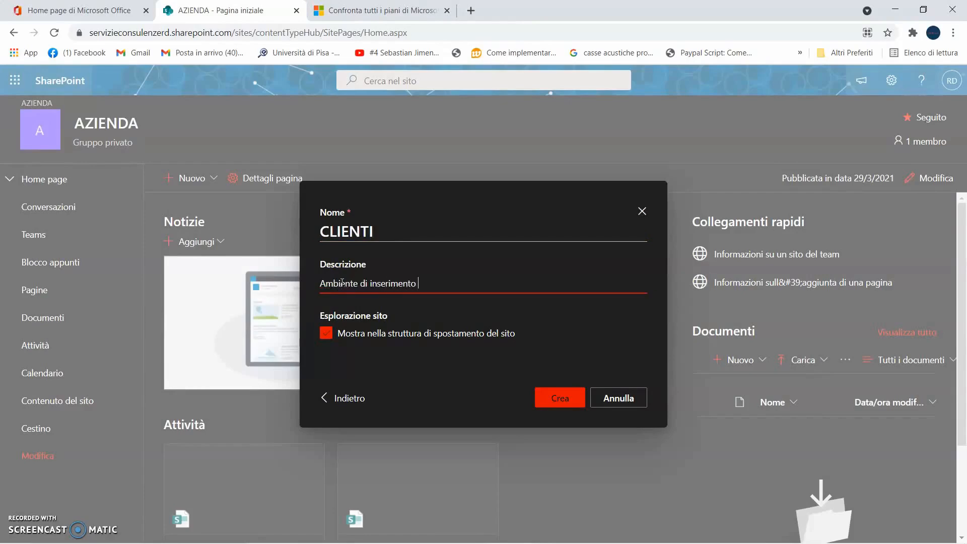
type("afica clienti")
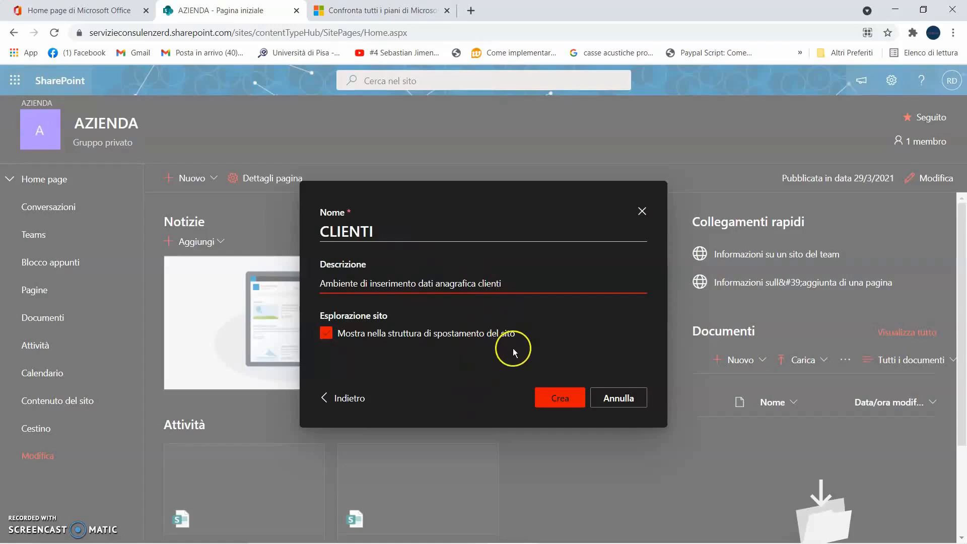
left_click(551, 403)
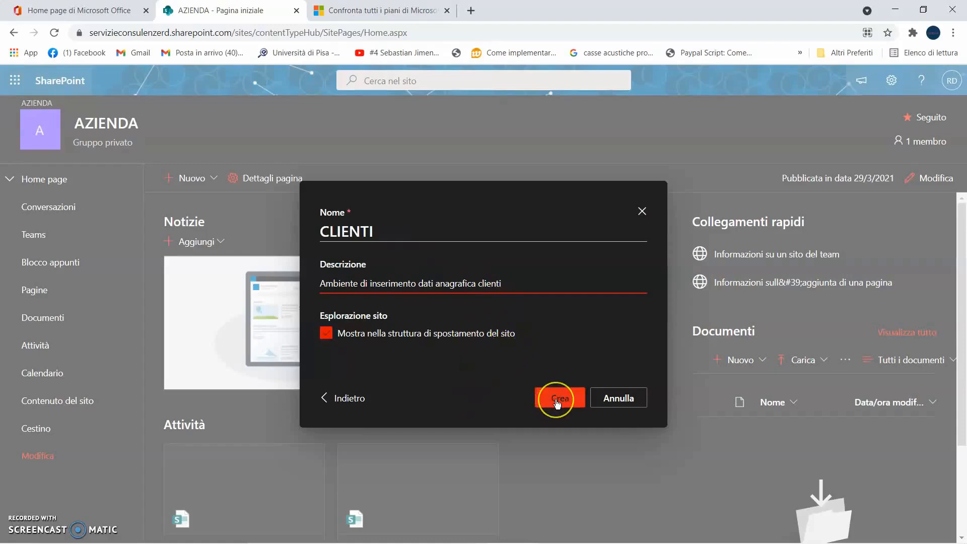
left_click(557, 402)
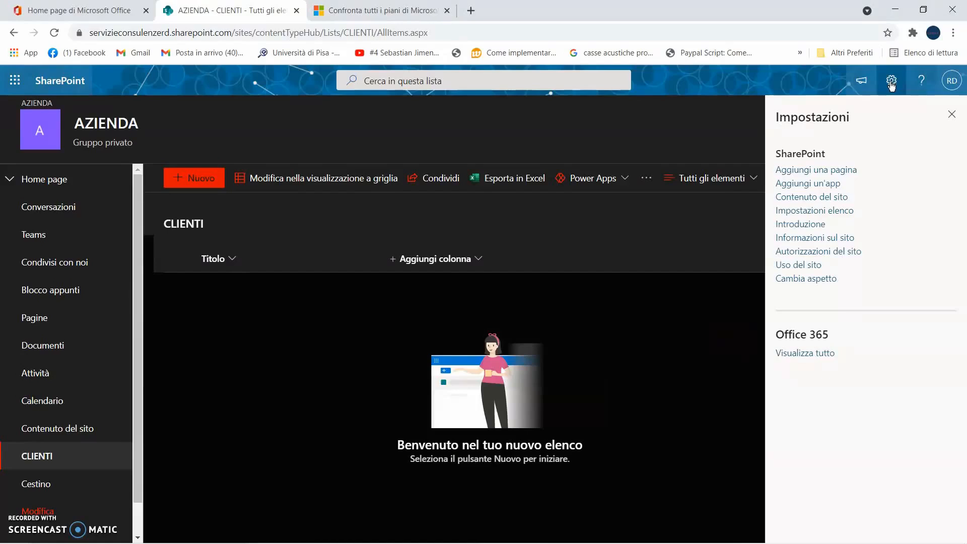
Step: Open the settings of the CLIENTI list and start creating a new column
left_click(919, 215)
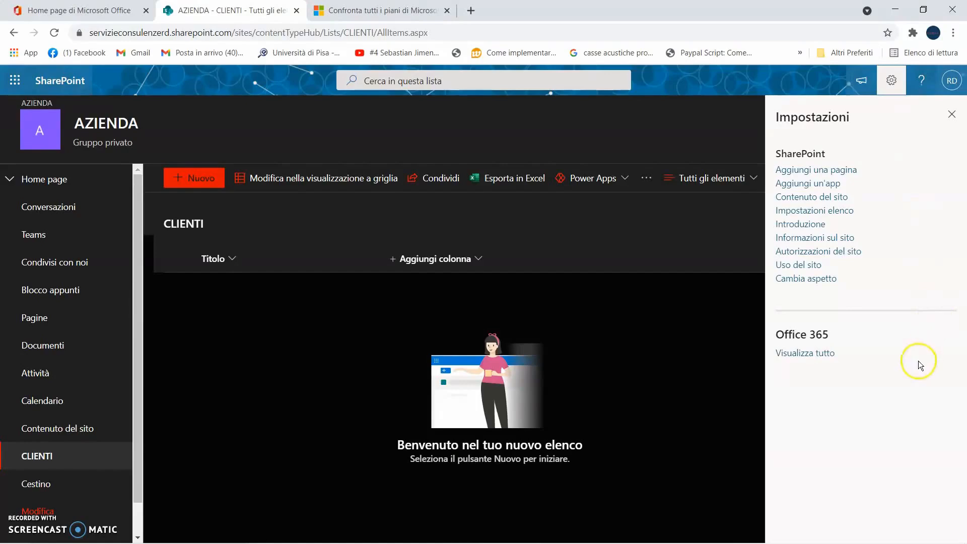
left_click(839, 212)
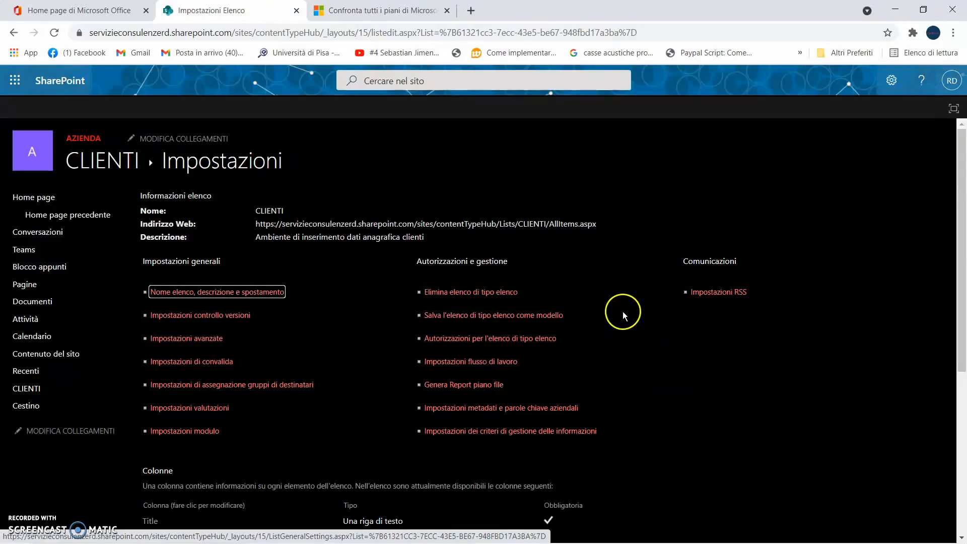
scroll(623, 311, "down", 3)
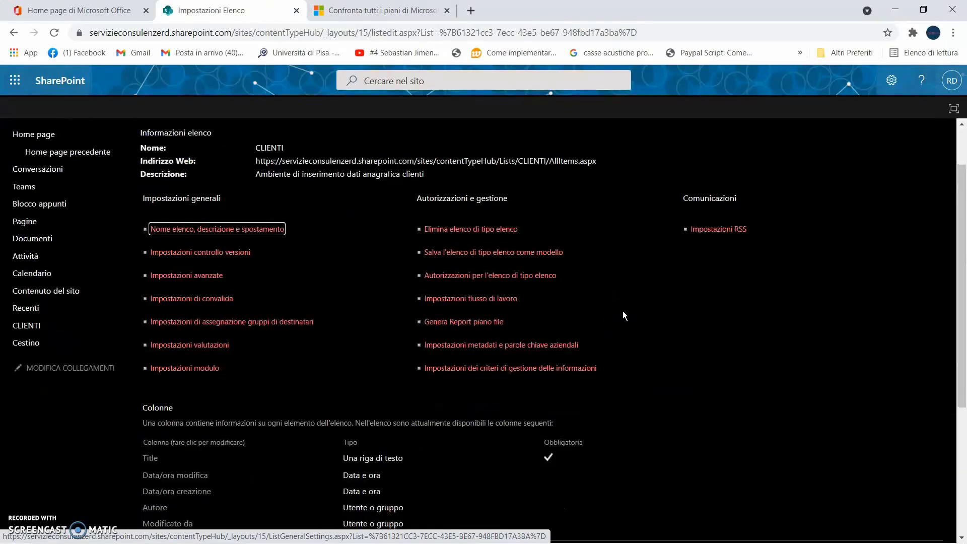
scroll(622, 315, "down", 3)
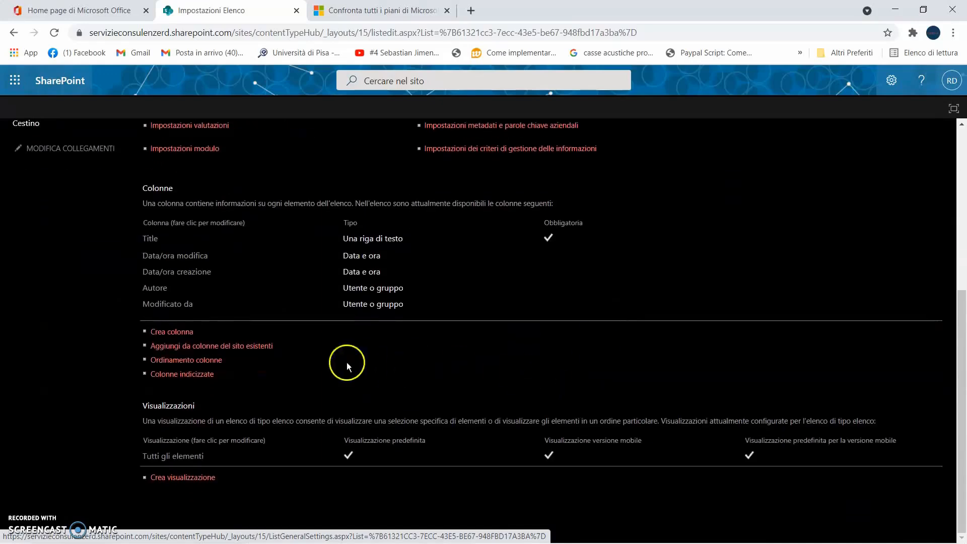
left_click(185, 331)
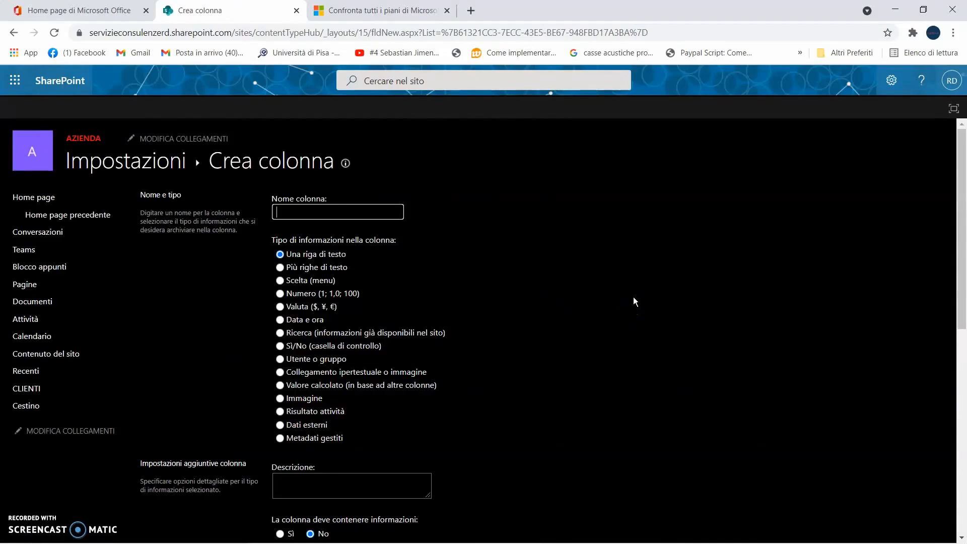
Step: Name the new column "Nome / Ragione sociale" and set its information type to Scelta (menu)
type("Nome / Ragione sociale")
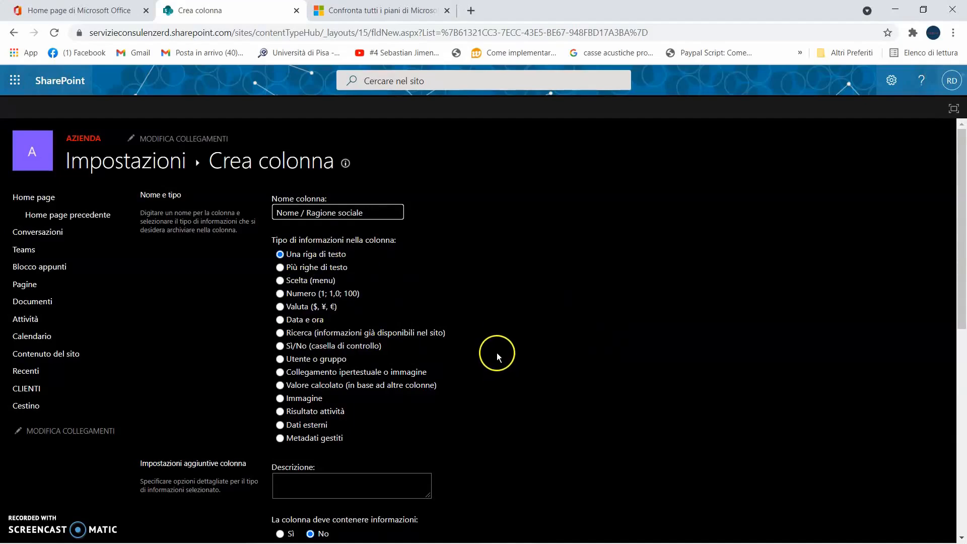
left_click(279, 279)
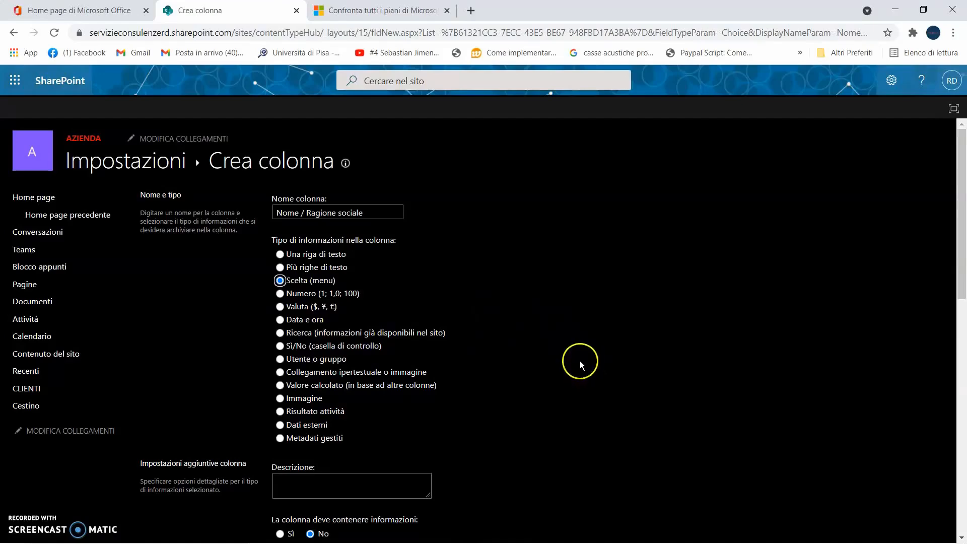
scroll(578, 358, "down", 3)
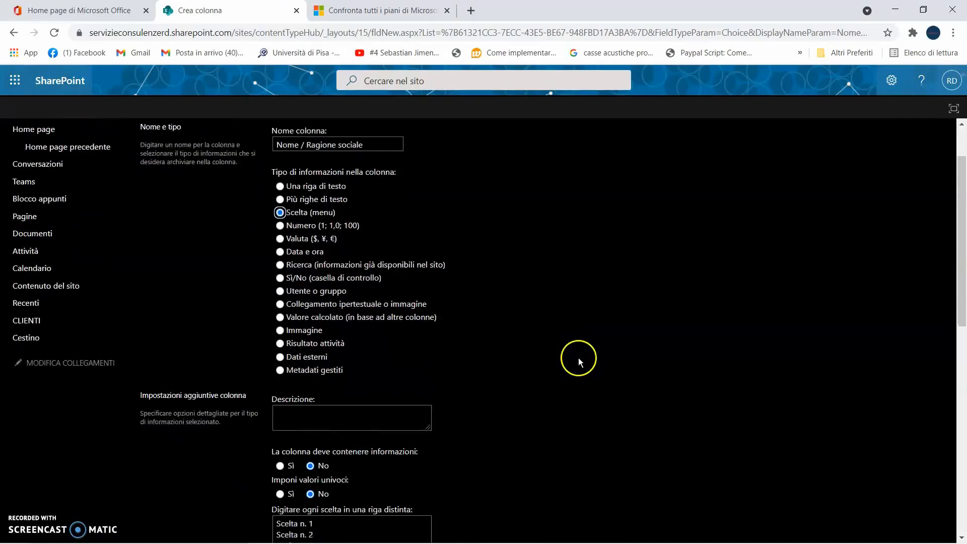
scroll(448, 401, "up", 1)
scroll(547, 385, "down", 1)
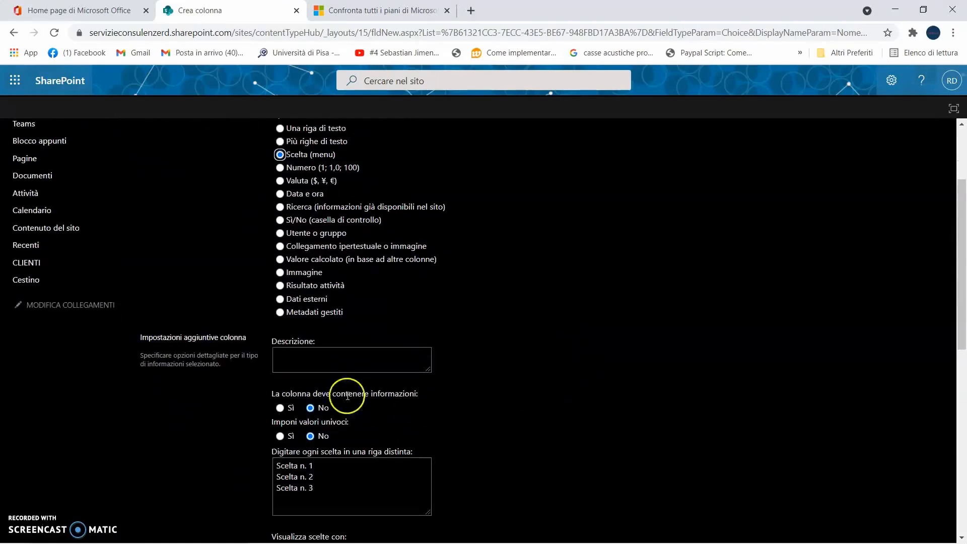
Step: Make the "Nome / Ragione sociale" column mandatory, leaving its description empty
left_click(345, 357)
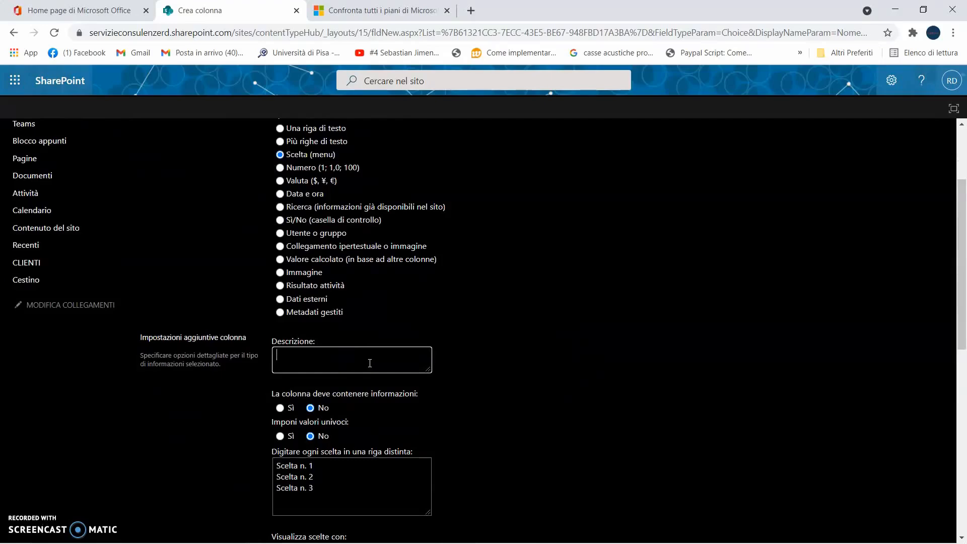
scroll(498, 299, "up", 2)
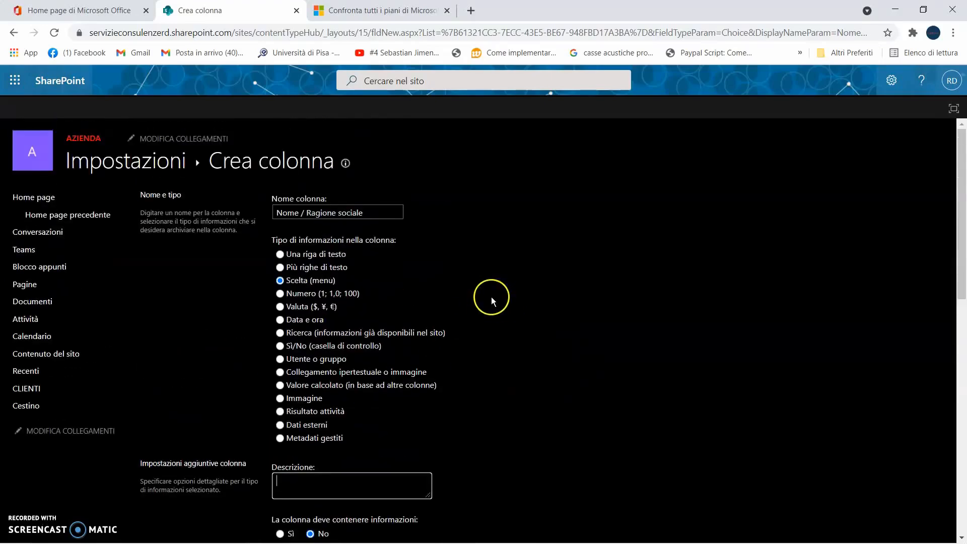
scroll(493, 270, "down", 1)
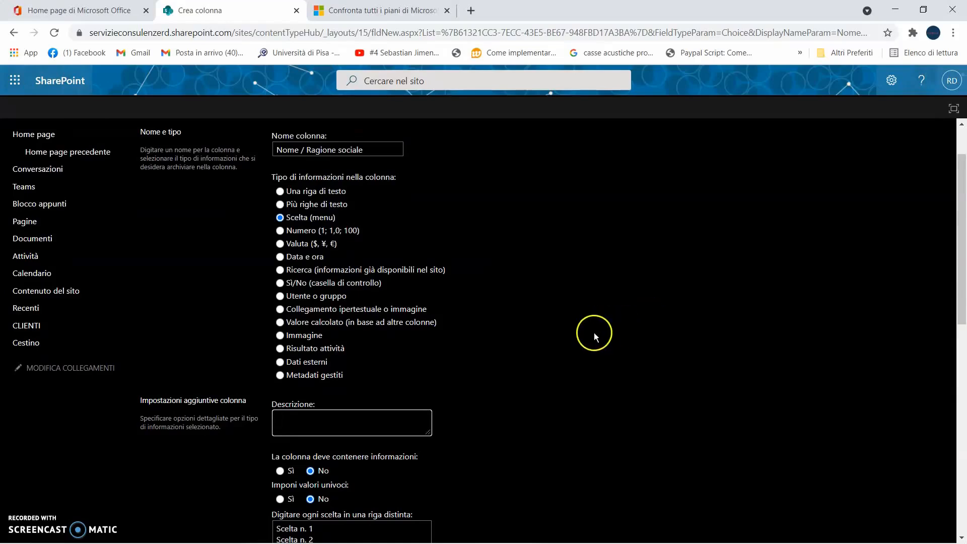
scroll(574, 361, "down", 1)
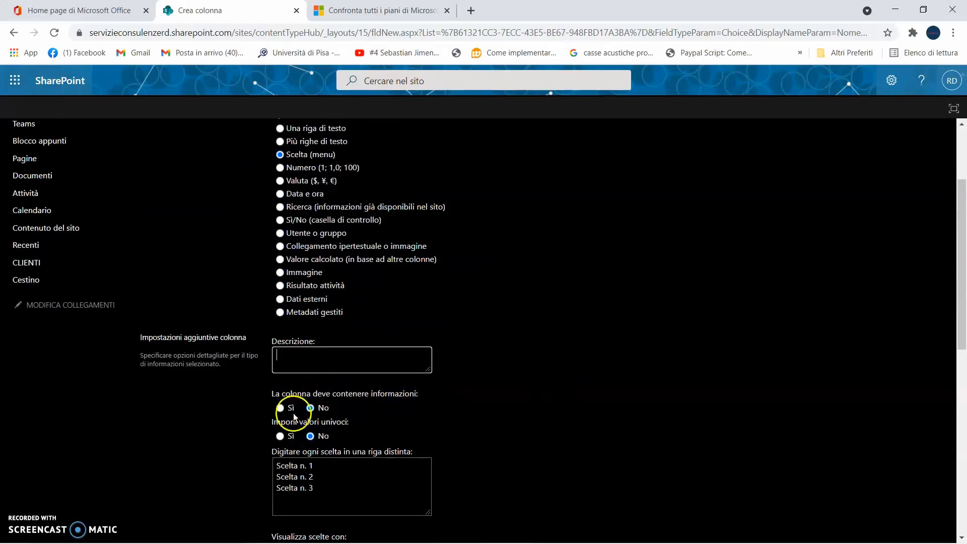
left_click(280, 408)
Step: Replace the three default choices of the column with Cliente 1, Cliente 2 and Cliente 3, one per line
scroll(565, 384, "up", 1)
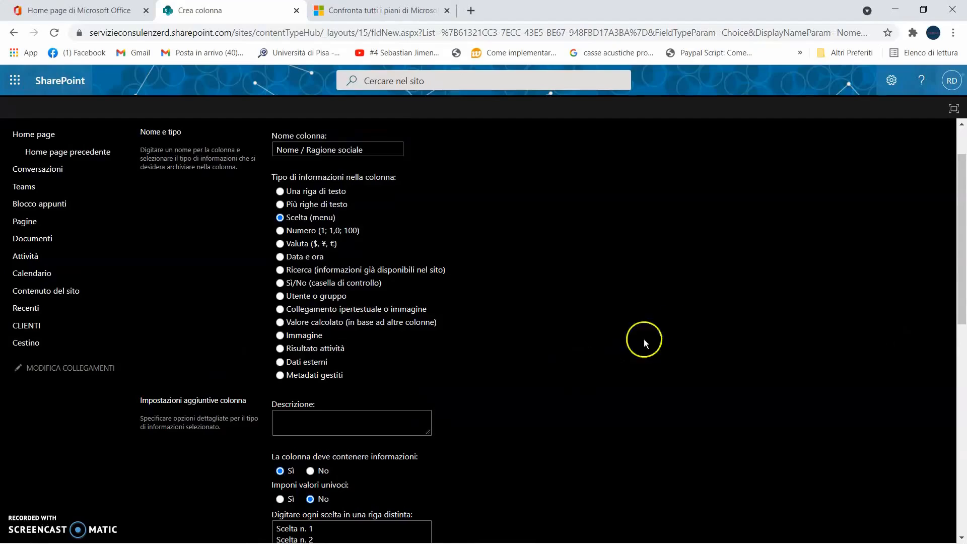
scroll(530, 366, "down", 2)
scroll(536, 370, "up", 2)
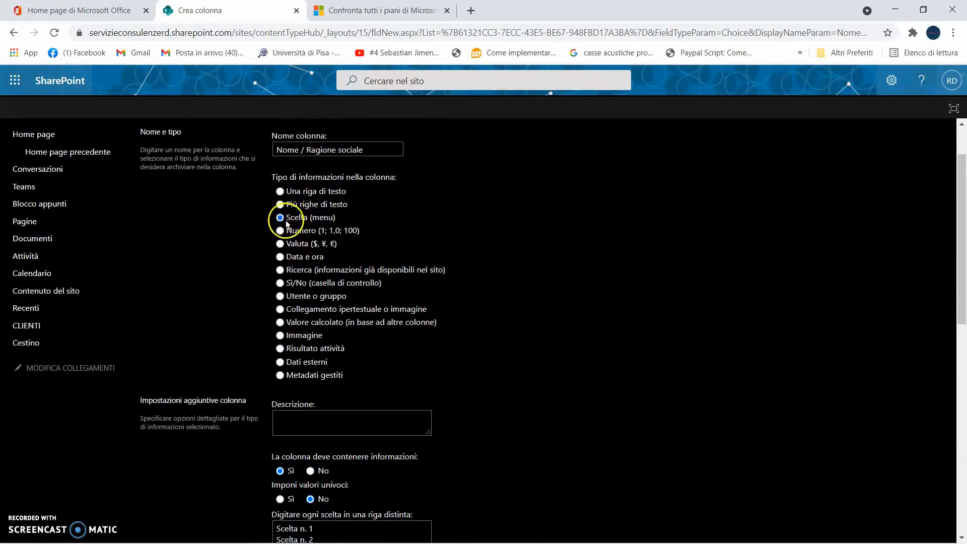
scroll(548, 316, "down", 4)
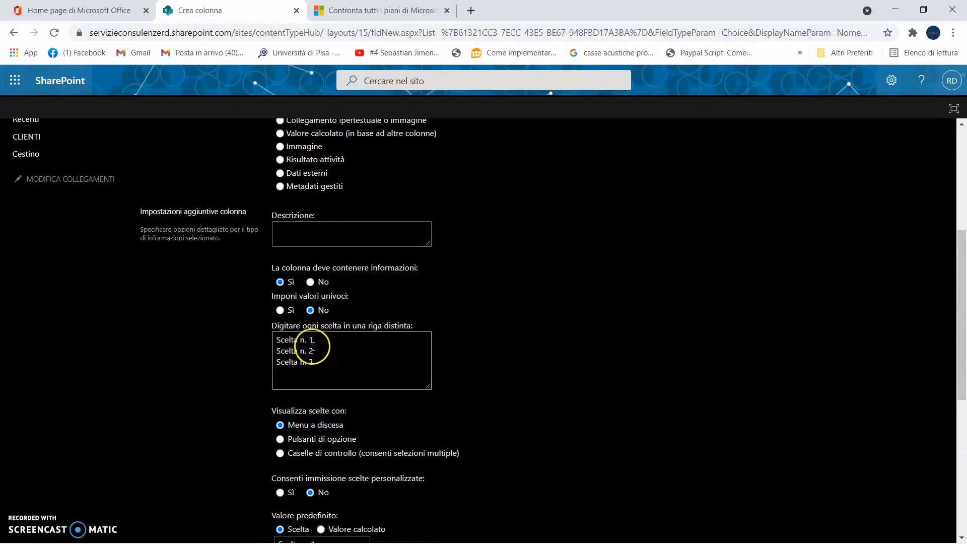
left_click_drag(323, 339, 262, 334)
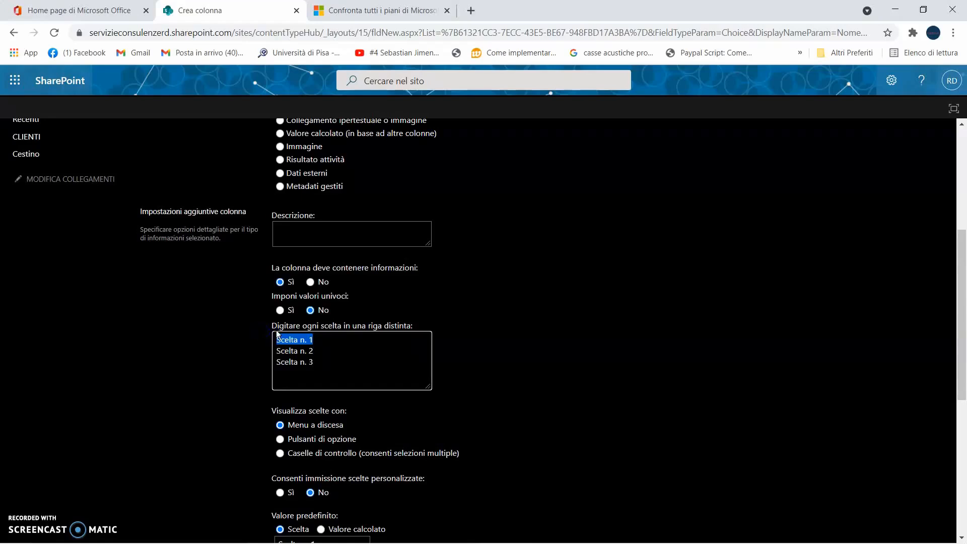
type("Cliennte 1")
left_click_drag(320, 355, 274, 352)
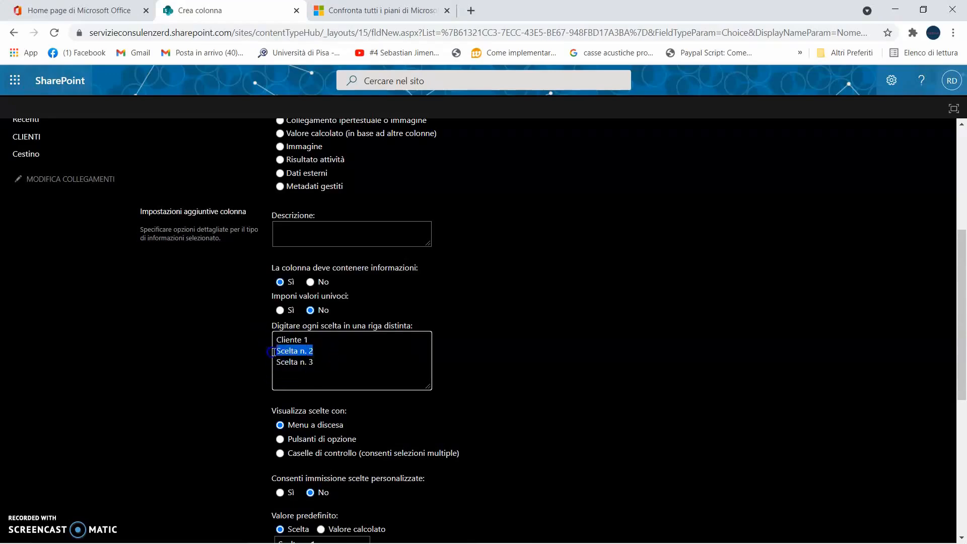
type("Cliente 2")
left_click_drag(350, 362, 238, 371)
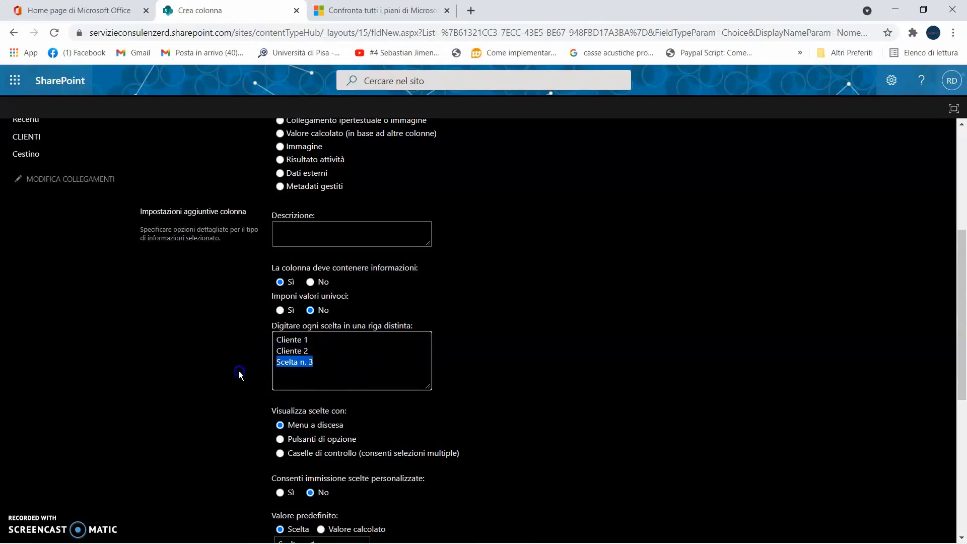
type("Cliente 3")
scroll(584, 370, "up", 3)
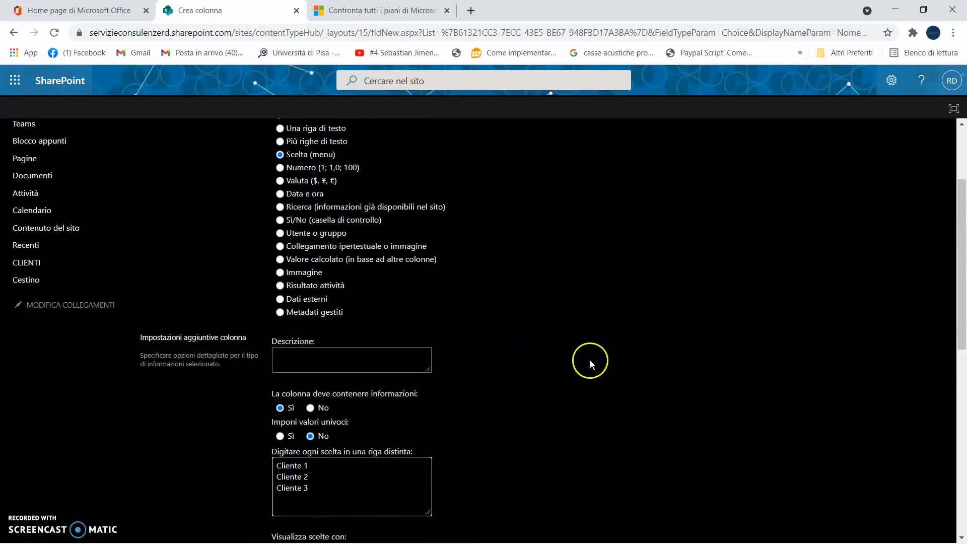
scroll(593, 367, "up", 3)
scroll(592, 368, "down", 5)
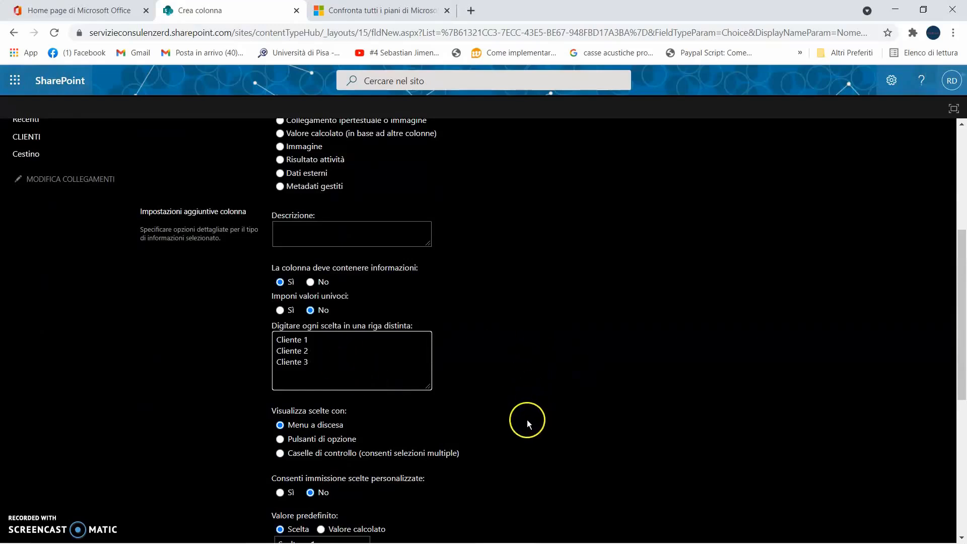
scroll(572, 390, "up", 4)
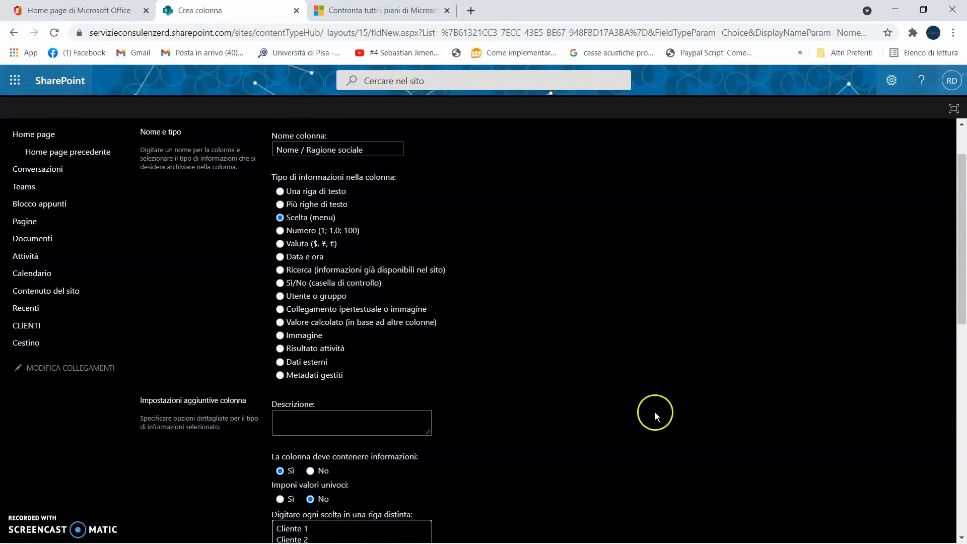
scroll(606, 366, "down", 1)
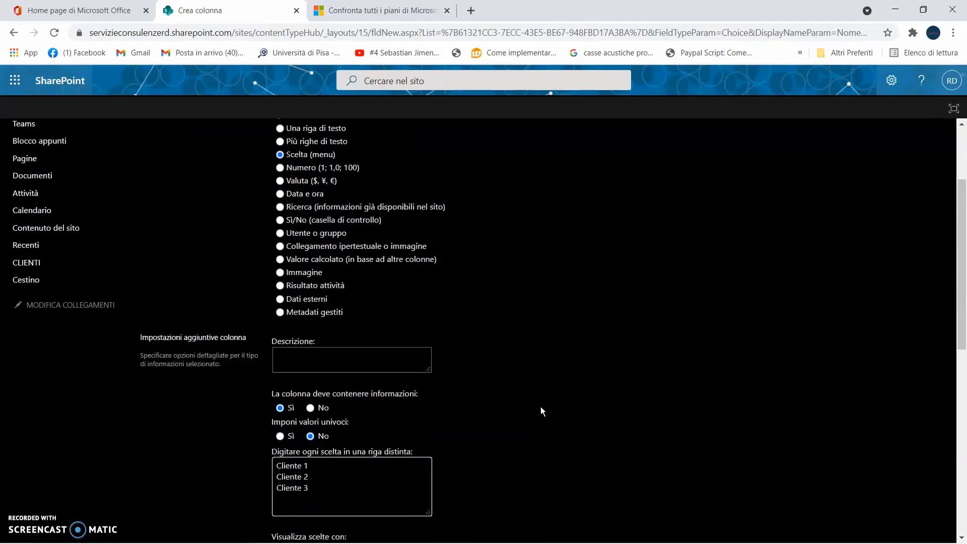
Step: Save the "Nome / Ragione sociale" column with its remaining display and default-value settings left as they are
scroll(569, 400, "up", 1)
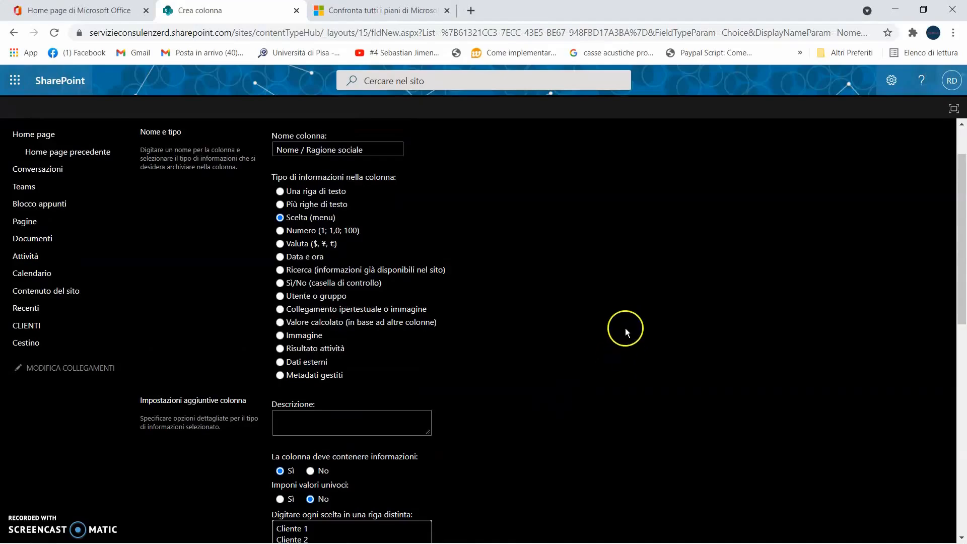
scroll(614, 333, "down", 4)
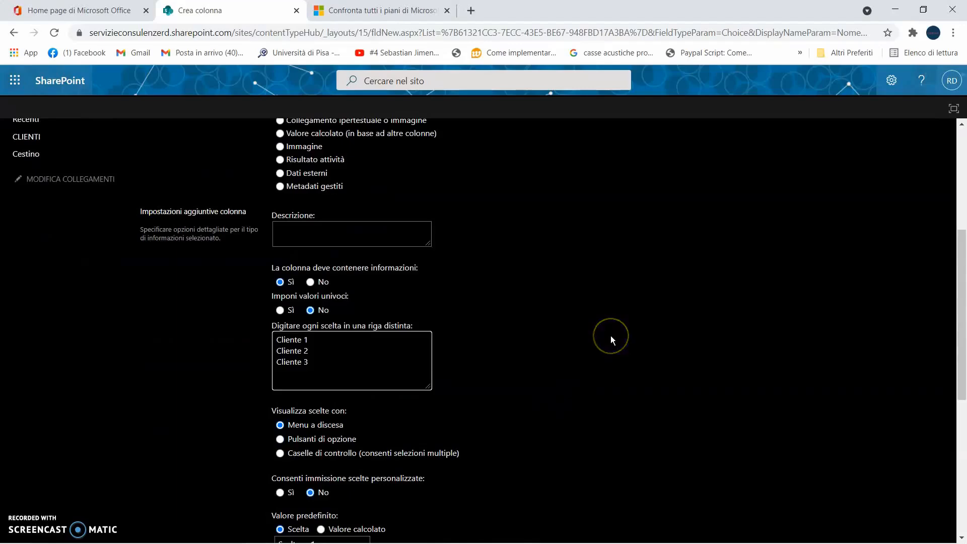
scroll(611, 335, "down", 3)
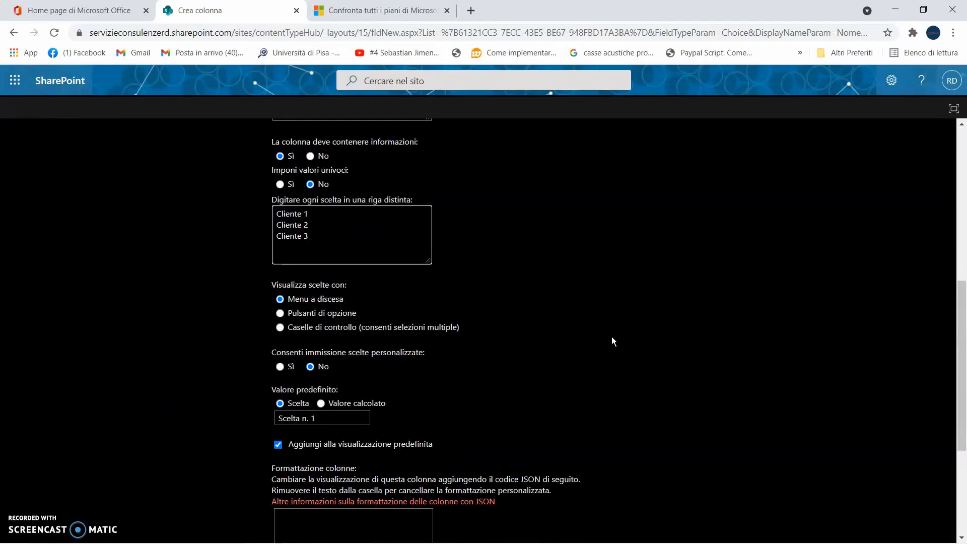
scroll(617, 334, "down", 2)
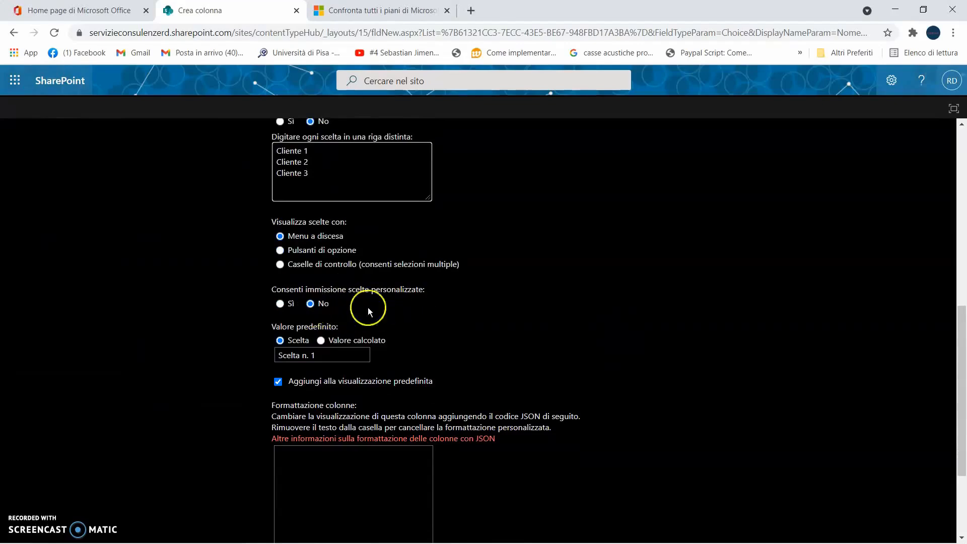
scroll(510, 293, "up", 1)
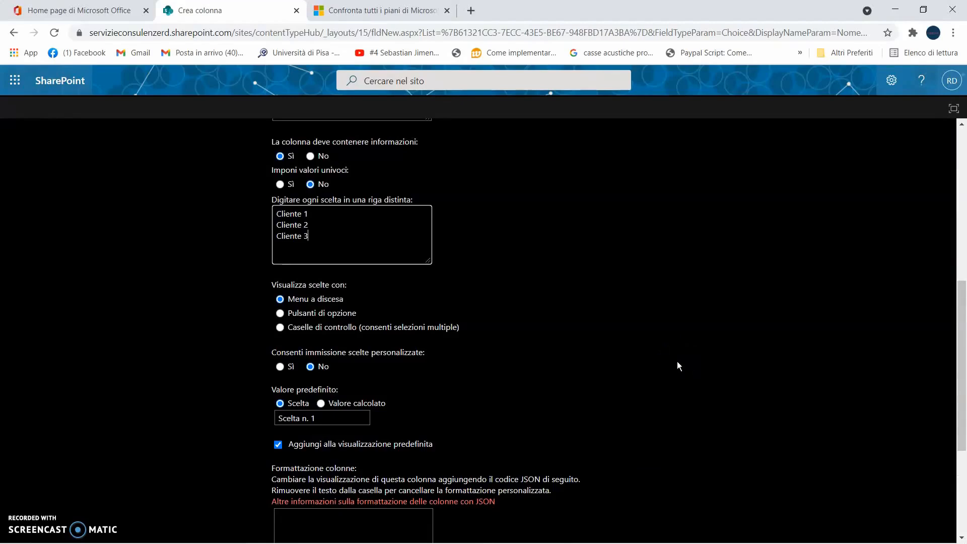
scroll(624, 347, "down", 4)
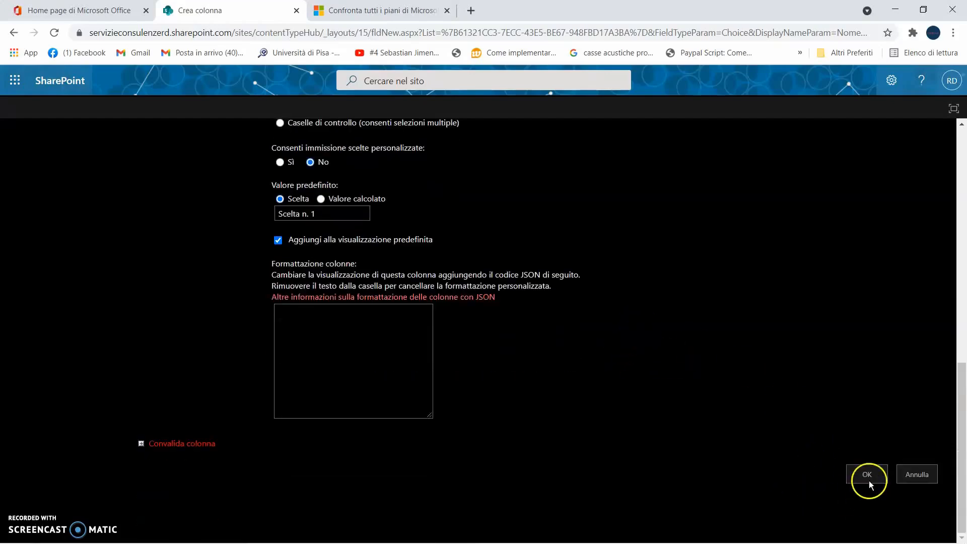
left_click(866, 476)
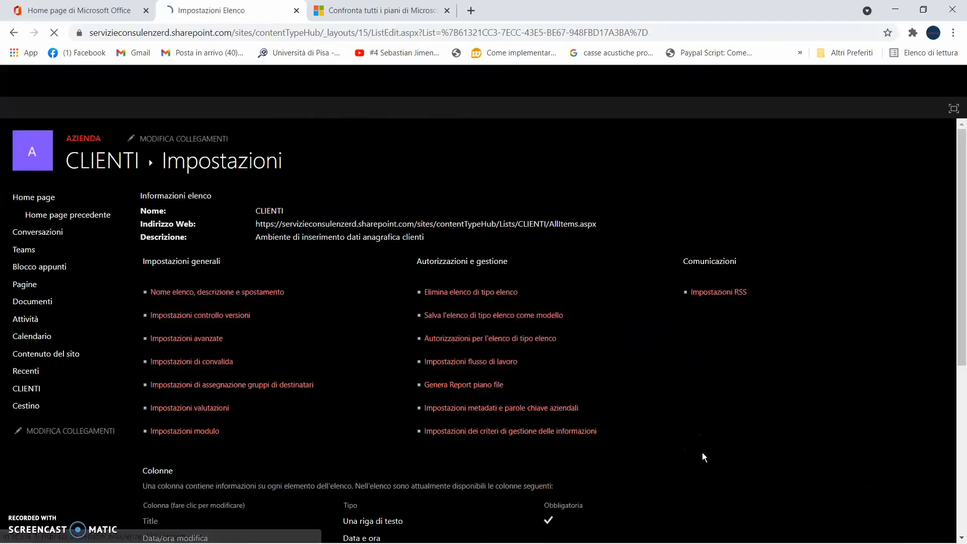
Step: Start another column in the CLIENTI list and name it Indirizzo, keeping the type Una riga di testo
scroll(740, 390, "down", 6)
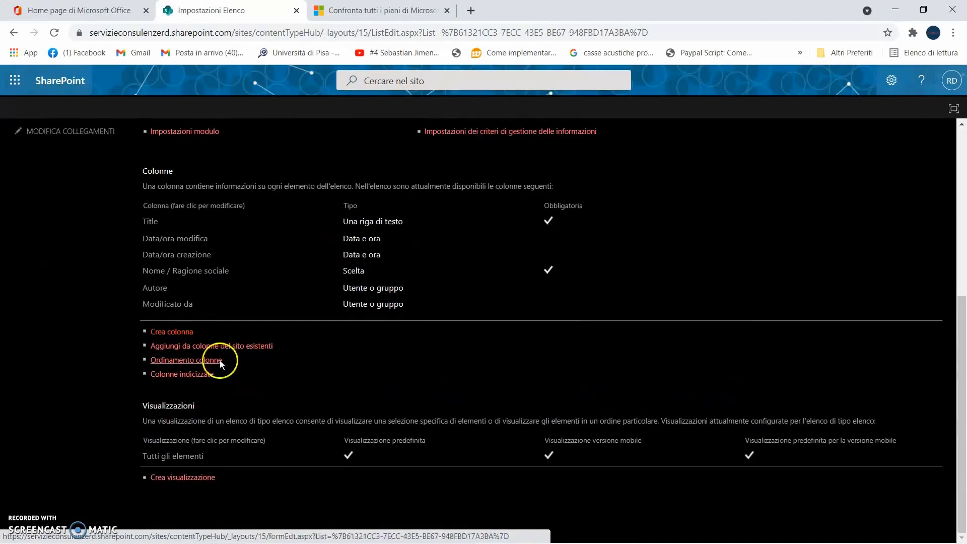
left_click(179, 332)
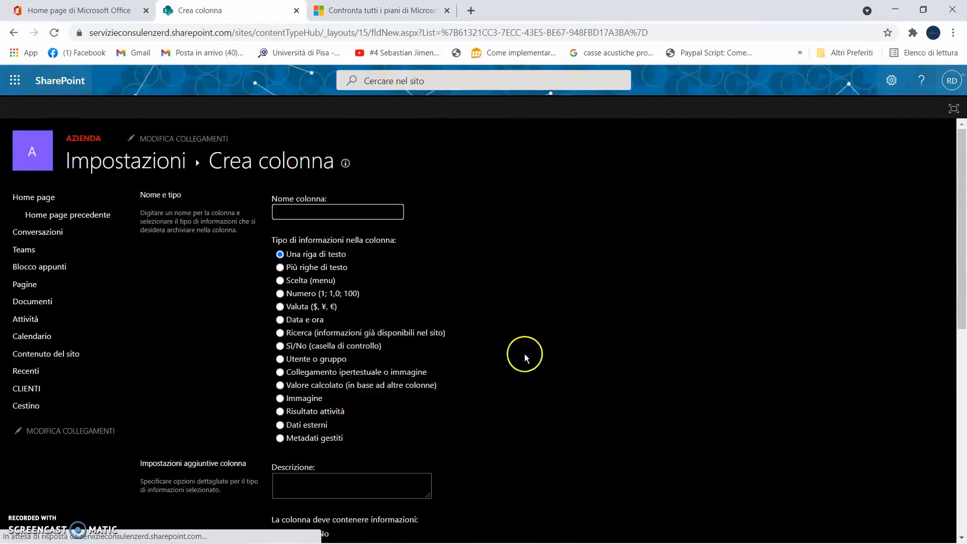
left_click(343, 215)
type("In")
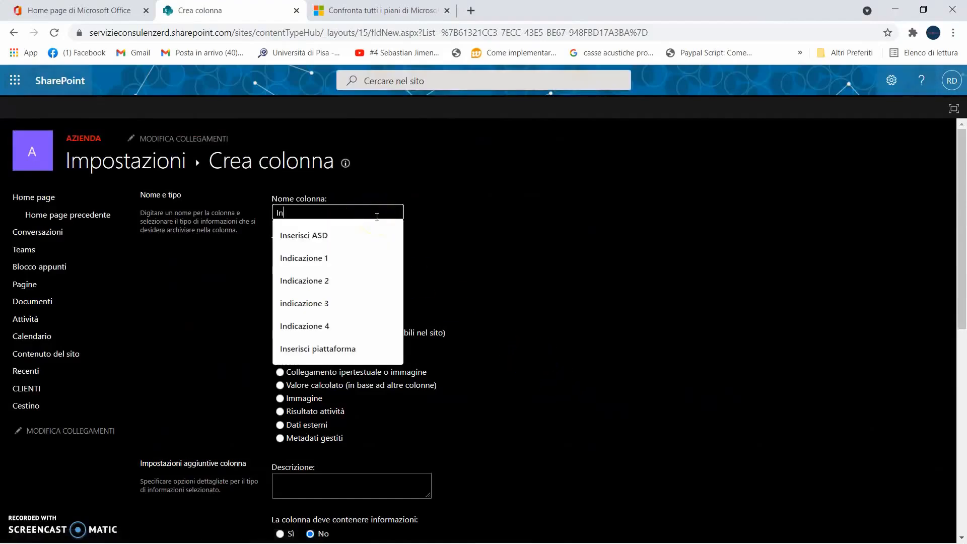
type("dirizzo")
left_click(615, 282)
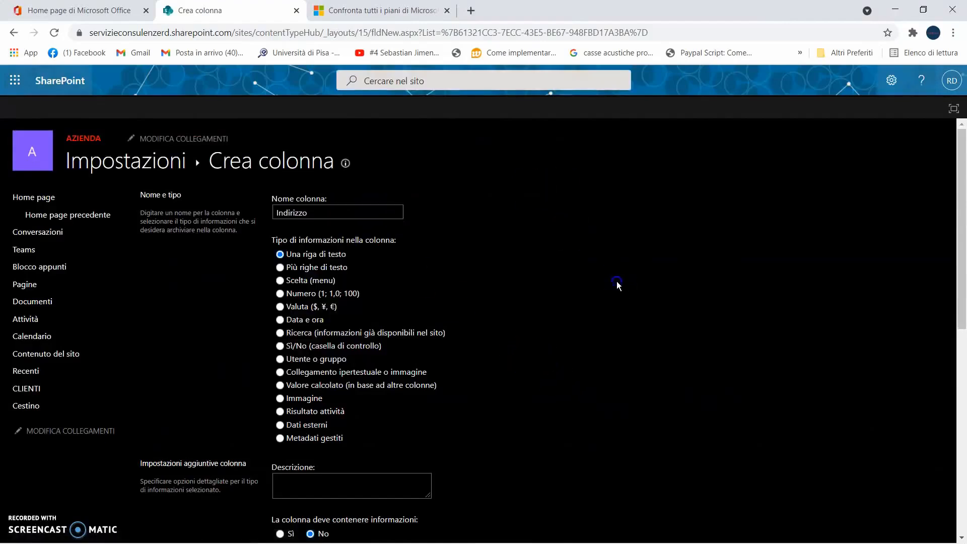
Step: Make the Indirizzo column mandatory, leave its description empty and save the column
scroll(537, 397, "down", 4)
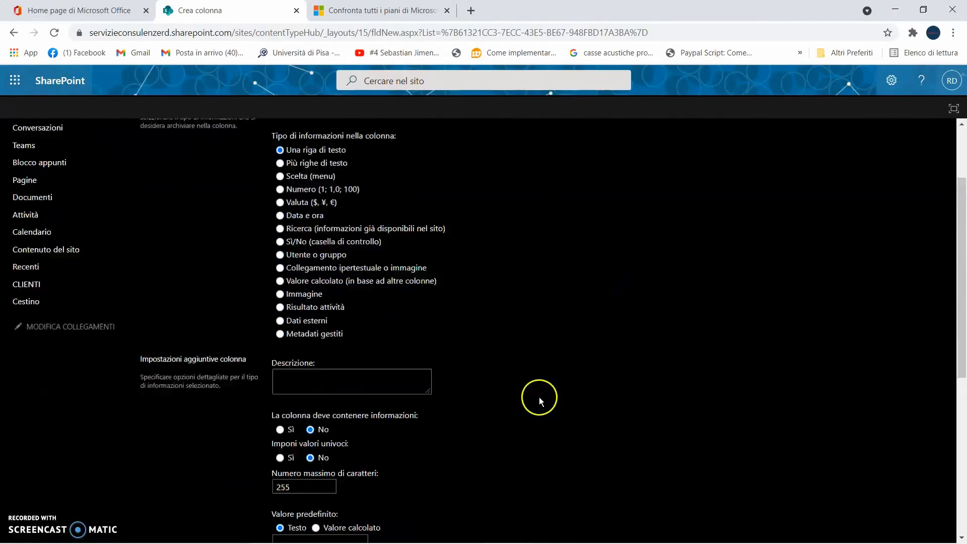
left_click(337, 294)
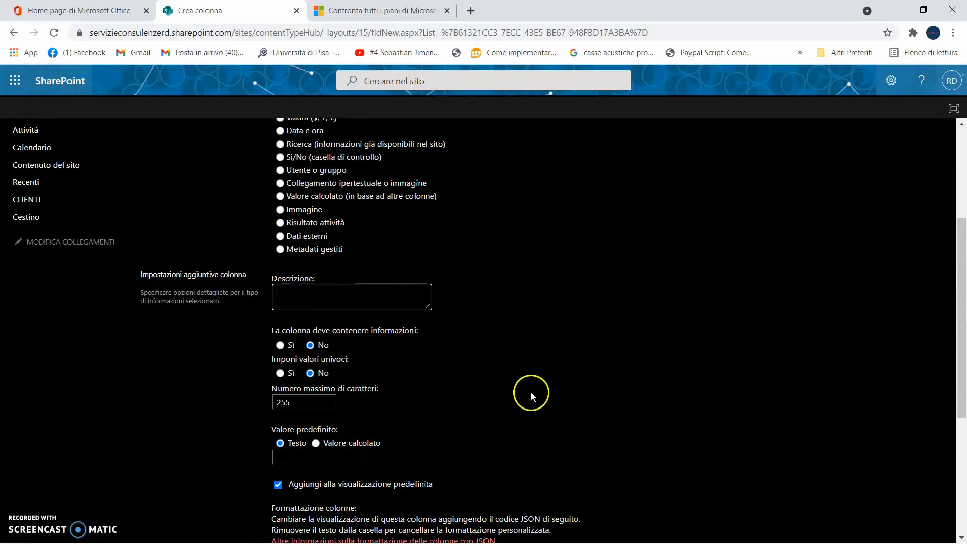
left_click(278, 345)
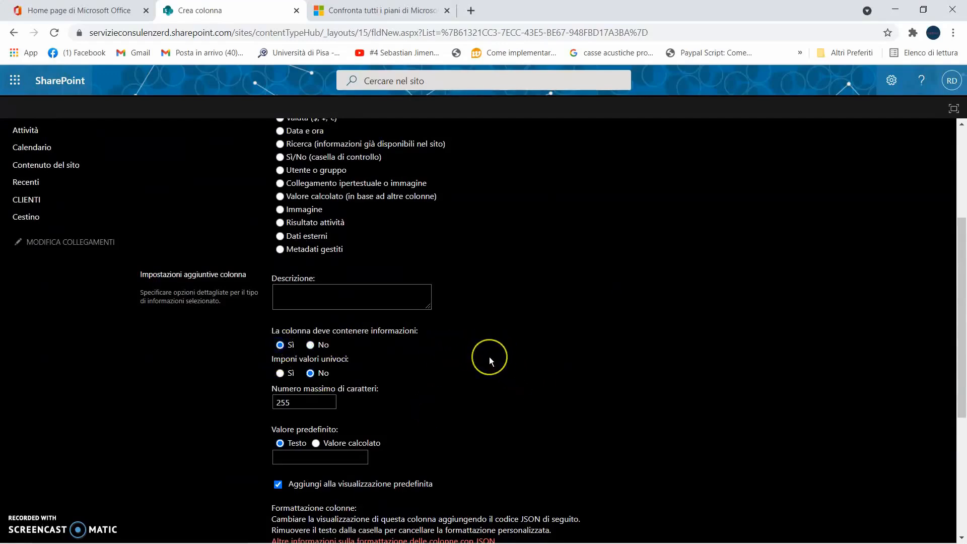
scroll(489, 357, "down", 5)
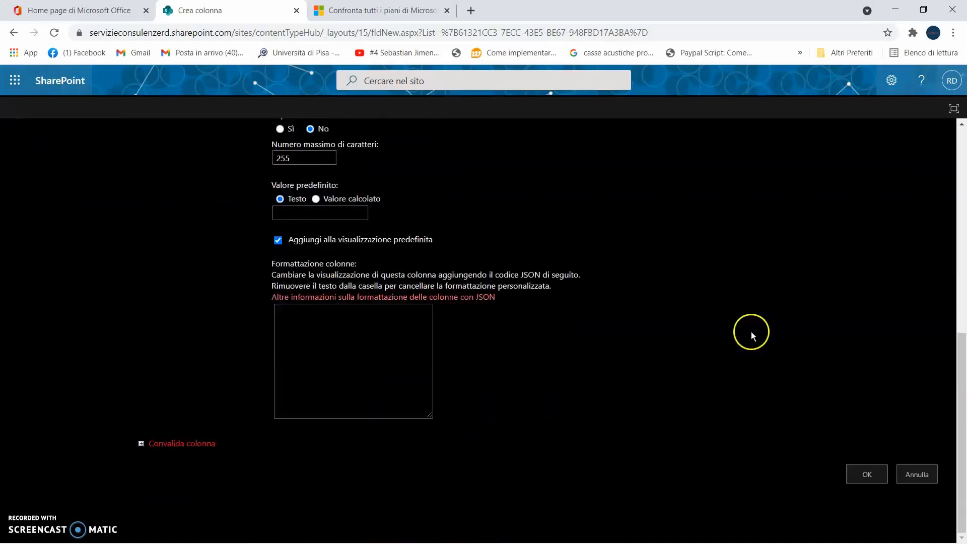
left_click(863, 480)
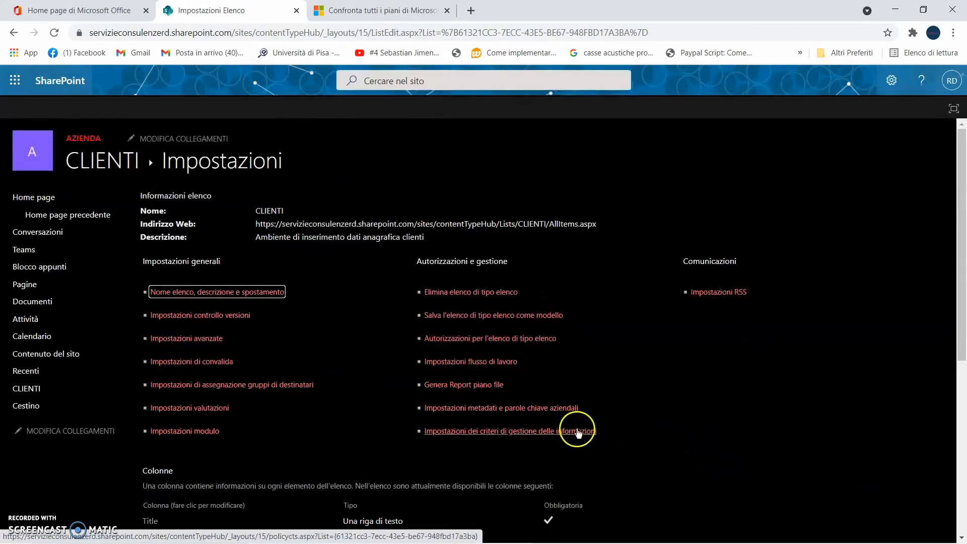
Step: Start another column in the CLIENTI list and name it CAP, keeping the type Una riga di testo
scroll(621, 434, "down", 4)
scroll(621, 434, "down", 2)
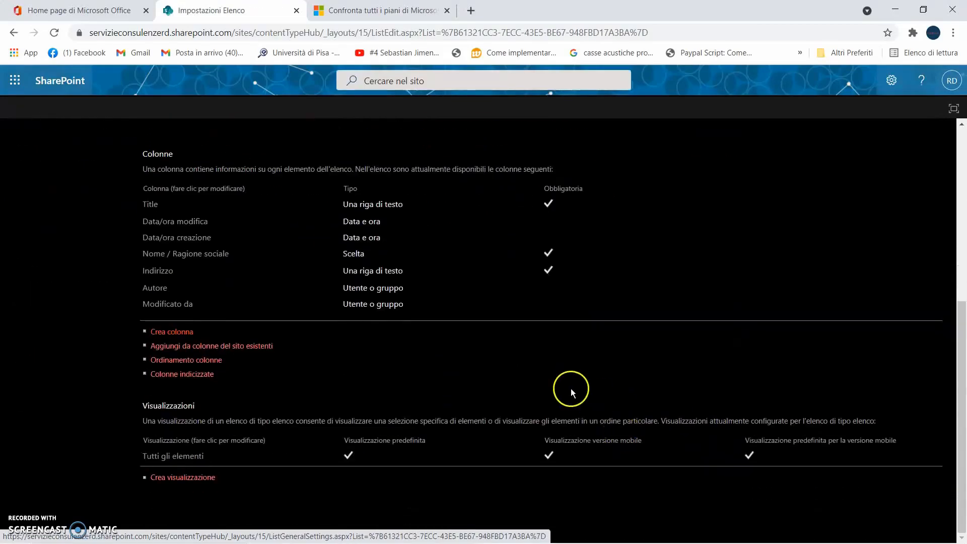
left_click(180, 331)
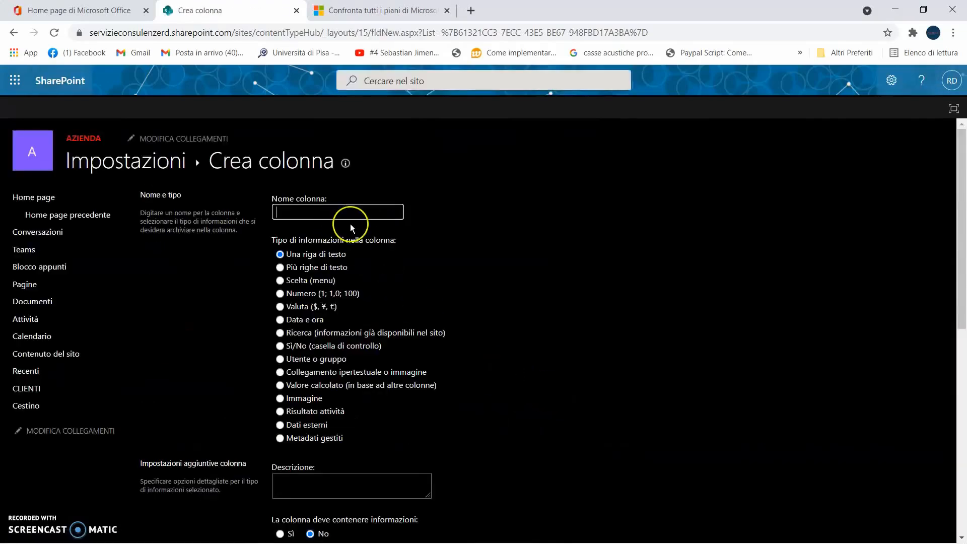
key("Caps_Lock")
type("CAP")
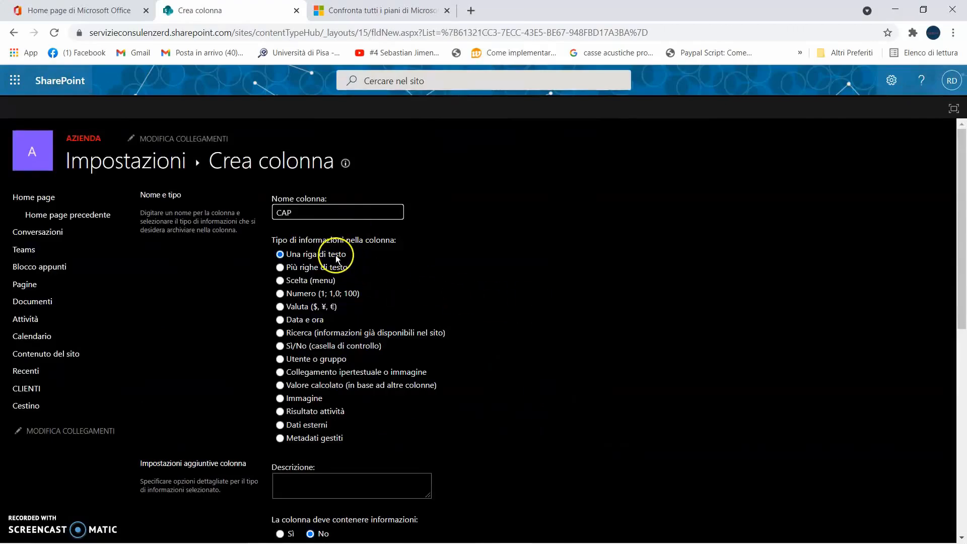
Step: Make the CAP column mandatory and save it with the other settings at their defaults
scroll(544, 300, "down", 1)
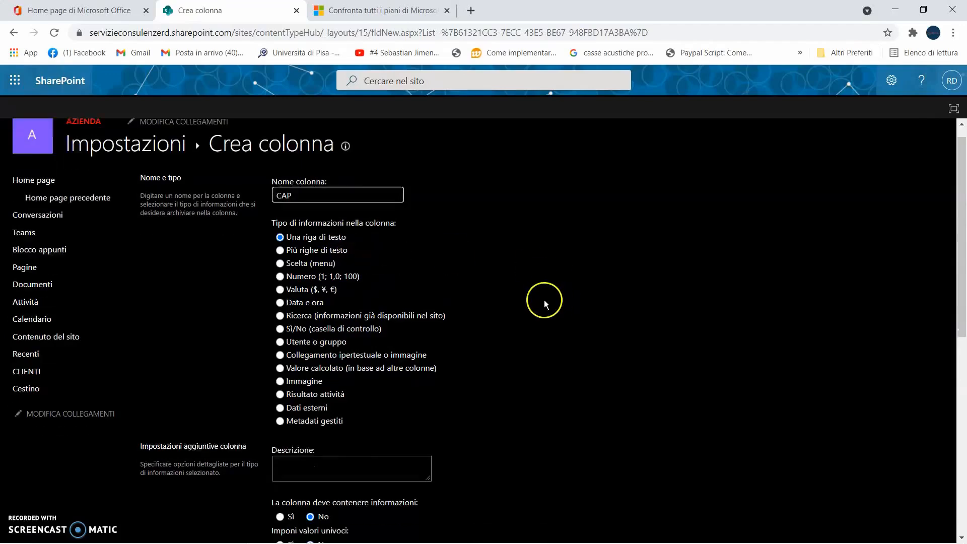
scroll(543, 300, "down", 5)
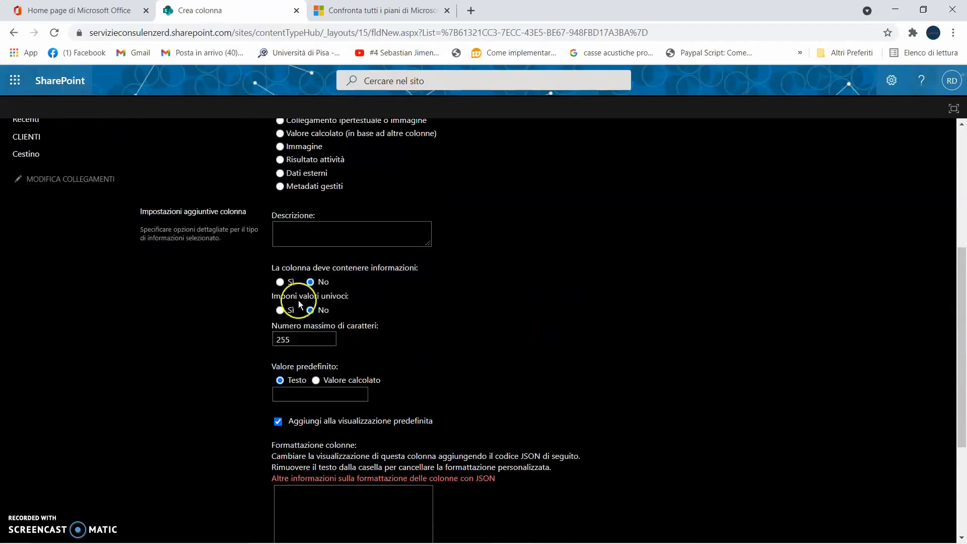
scroll(595, 348, "down", 4)
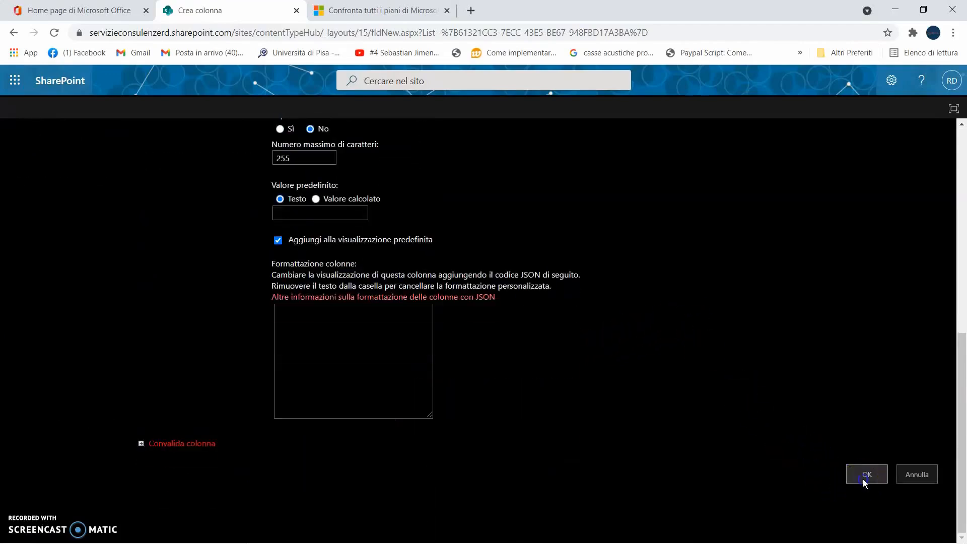
left_click(863, 479)
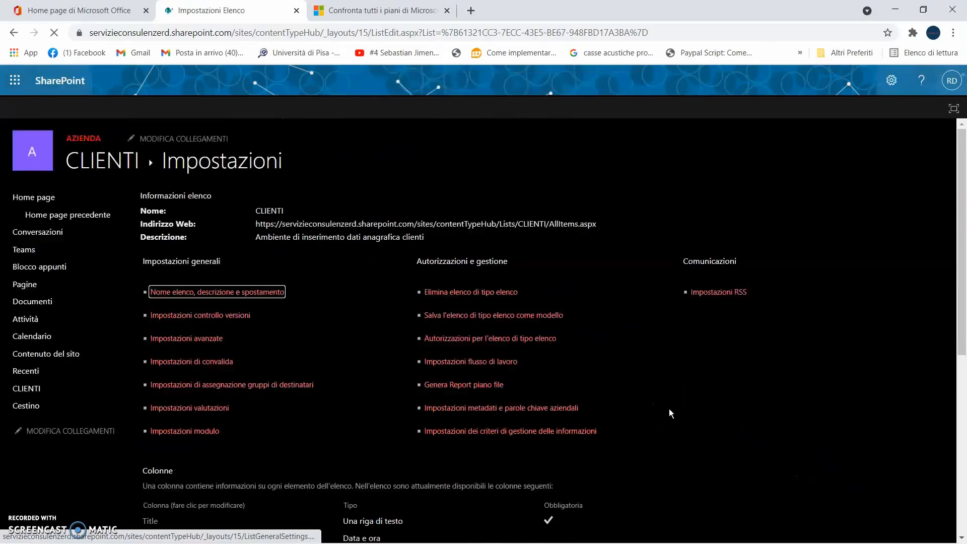
Step: Start another column in the CLIENTI list, name it Città and set its information type to Scelta (menu)
scroll(714, 419, "down", 6)
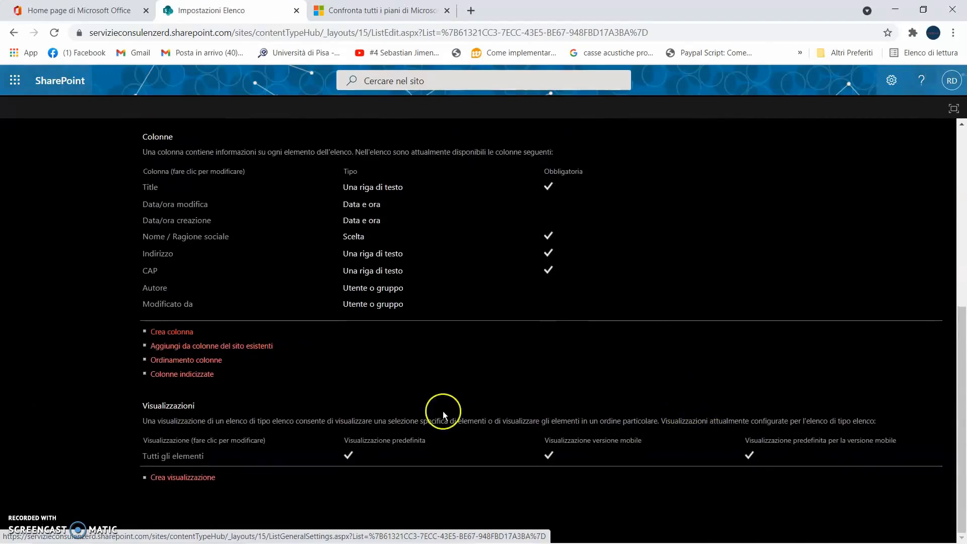
left_click(186, 334)
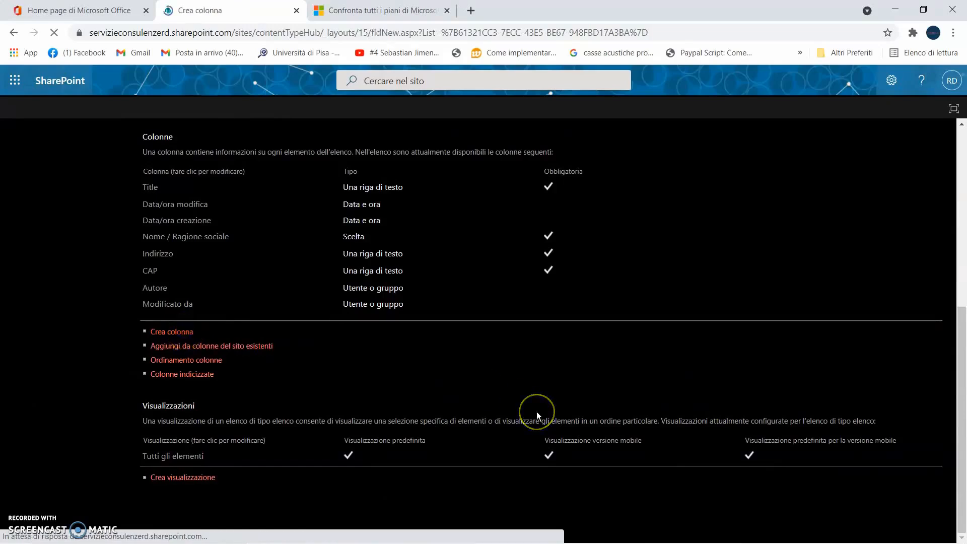
left_click(478, 376)
key("Caps_Lock")
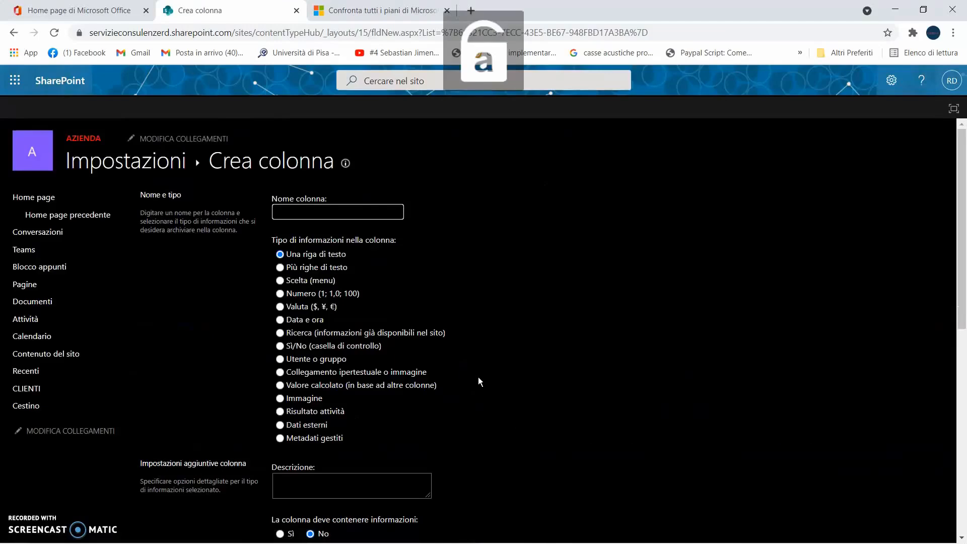
type("Citt")
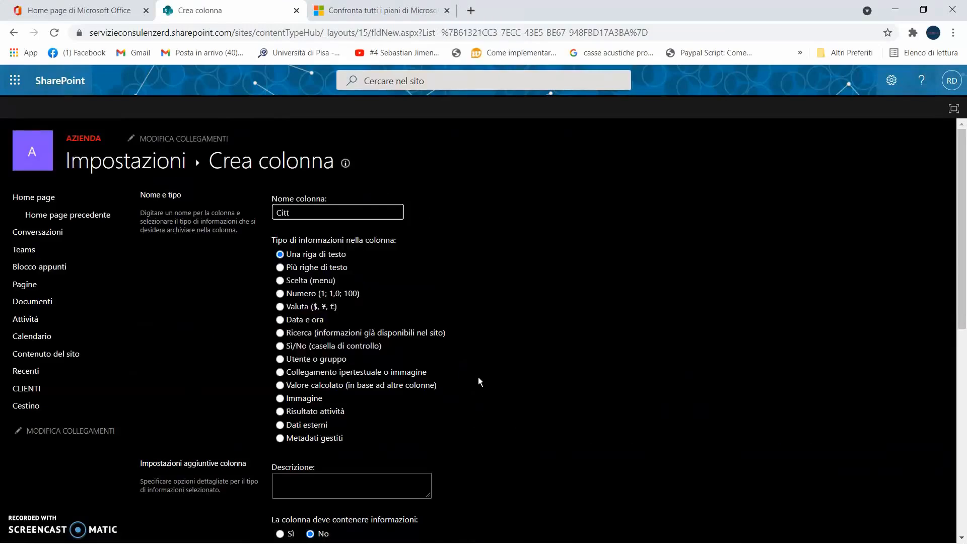
type("à")
left_click(280, 280)
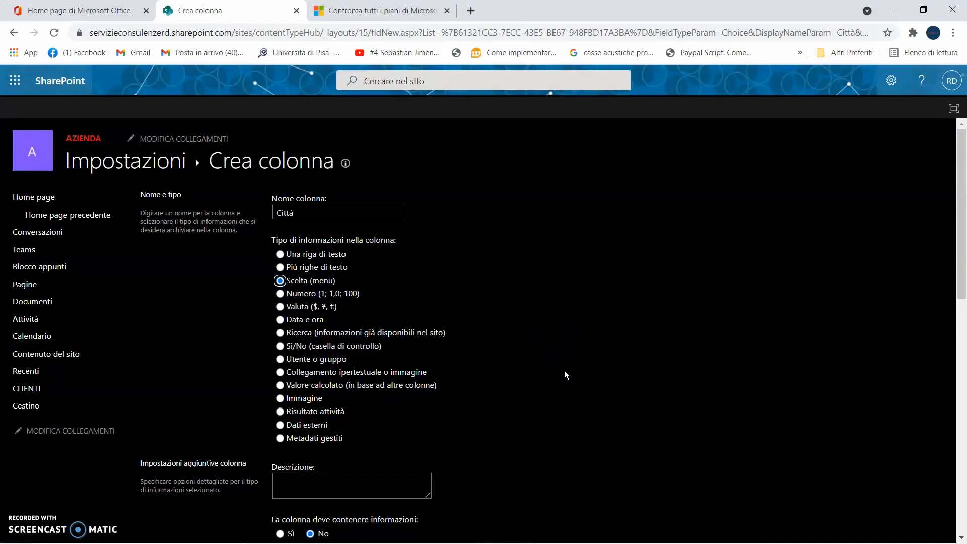
Step: Replace the default choices of the Città column with Roma, Firenze and Milano, one per line
scroll(563, 370, "down", 3)
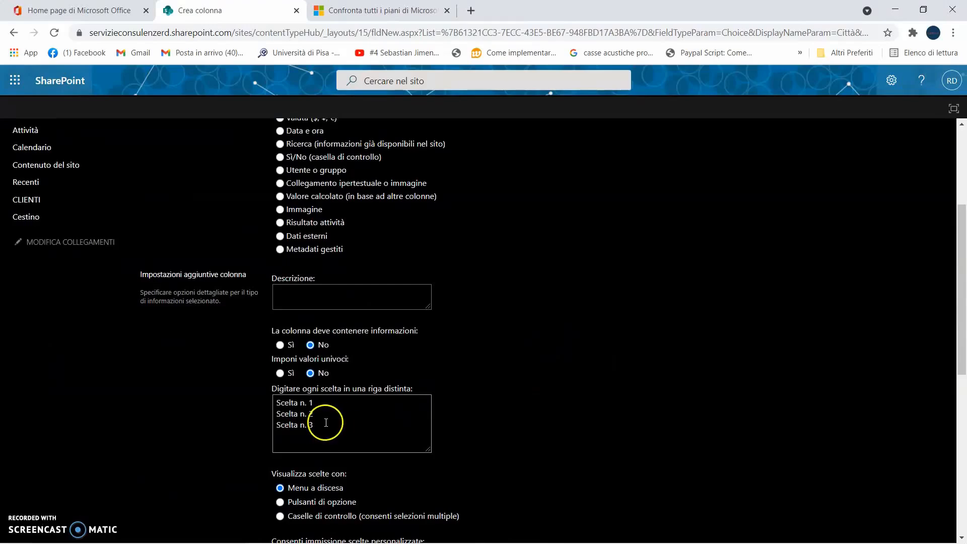
scroll(436, 389, "up", 2)
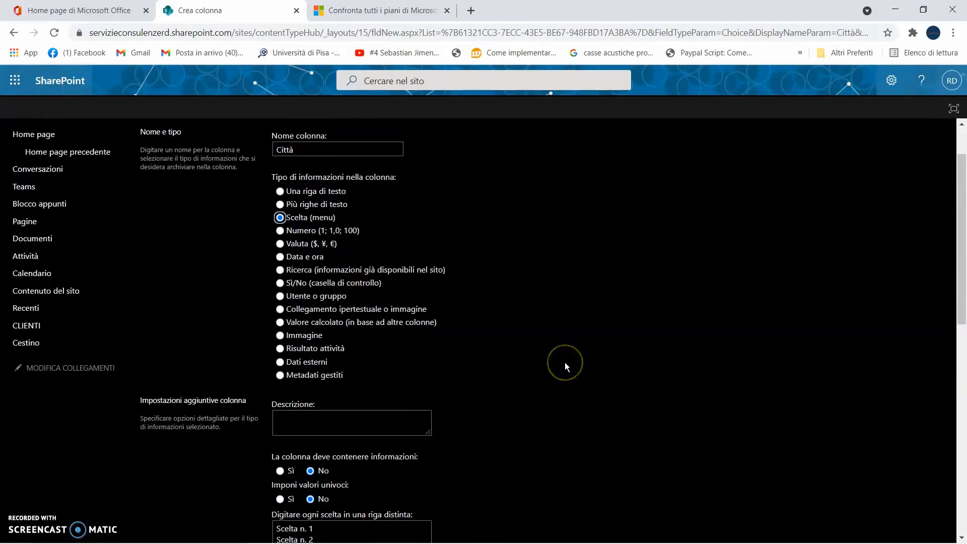
scroll(564, 362, "up", 1)
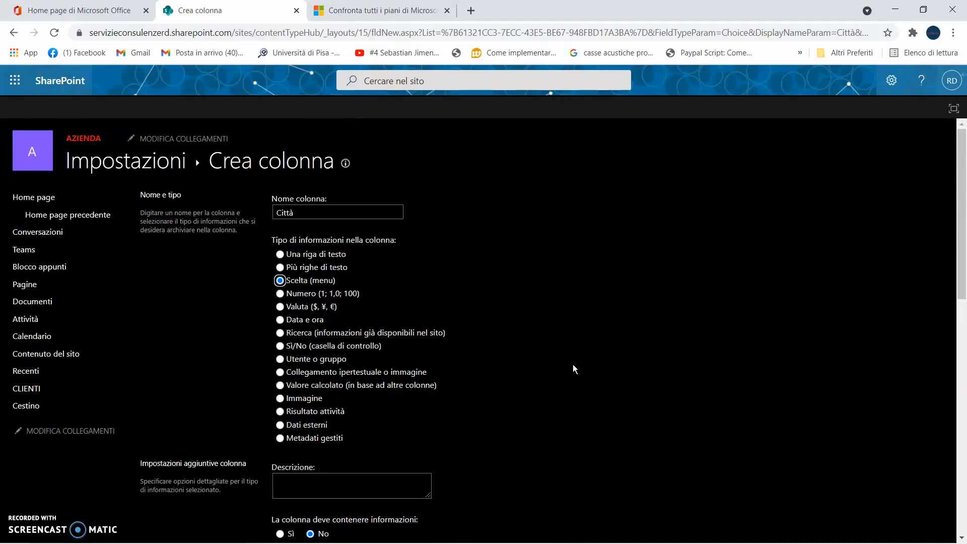
scroll(572, 364, "down", 3)
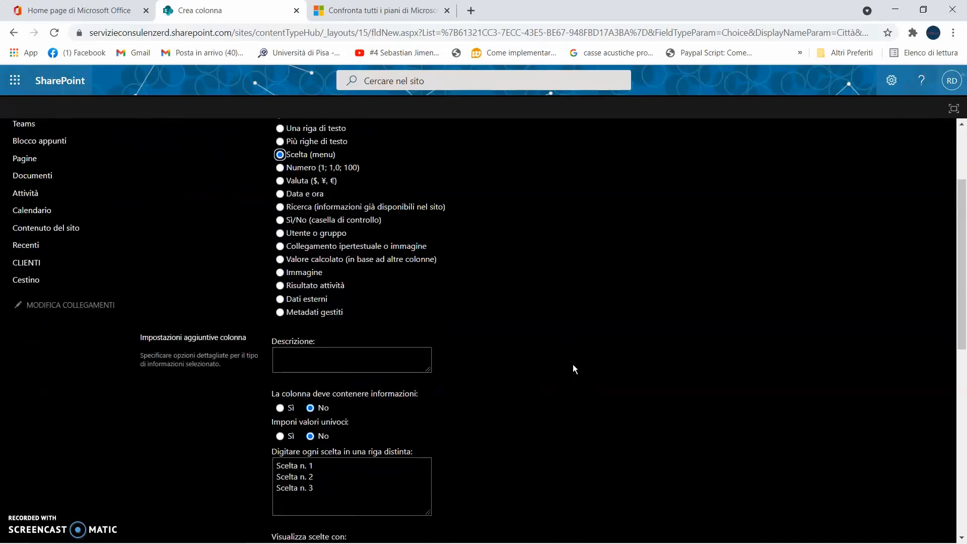
left_click(315, 426)
left_click_drag(316, 425, 272, 401)
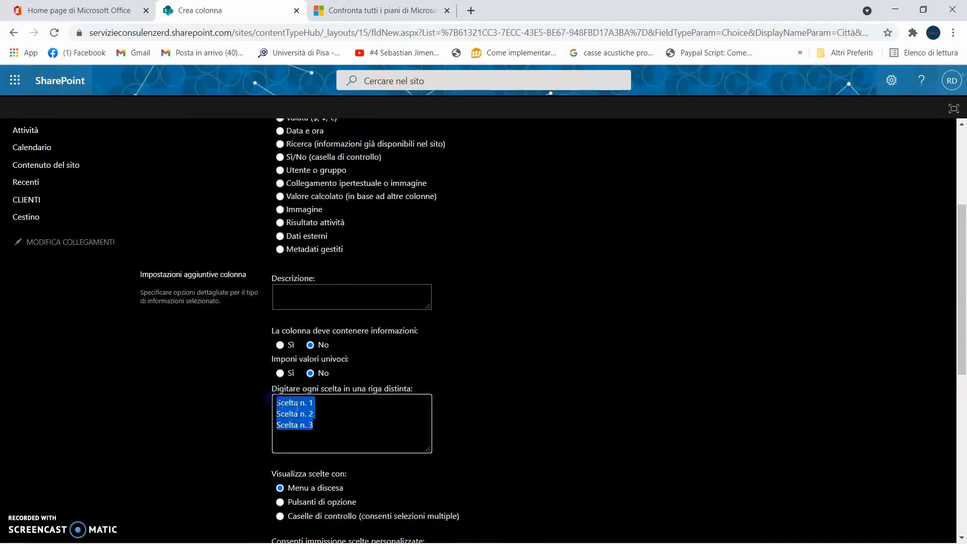
type("Romaù")
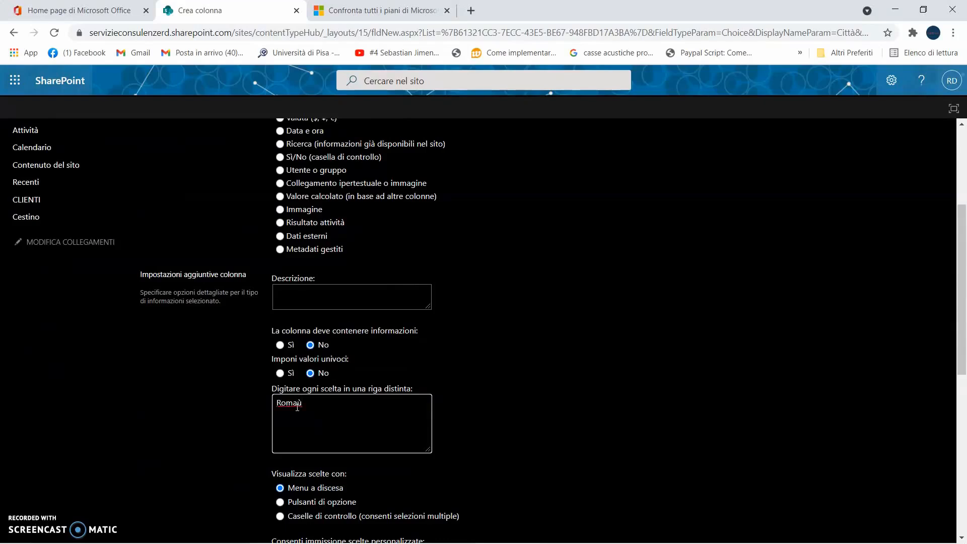
key("BackSpace")
key("Return")
type("Firenz")
type("e ")
type("Milano")
scroll(570, 382, "down", 4)
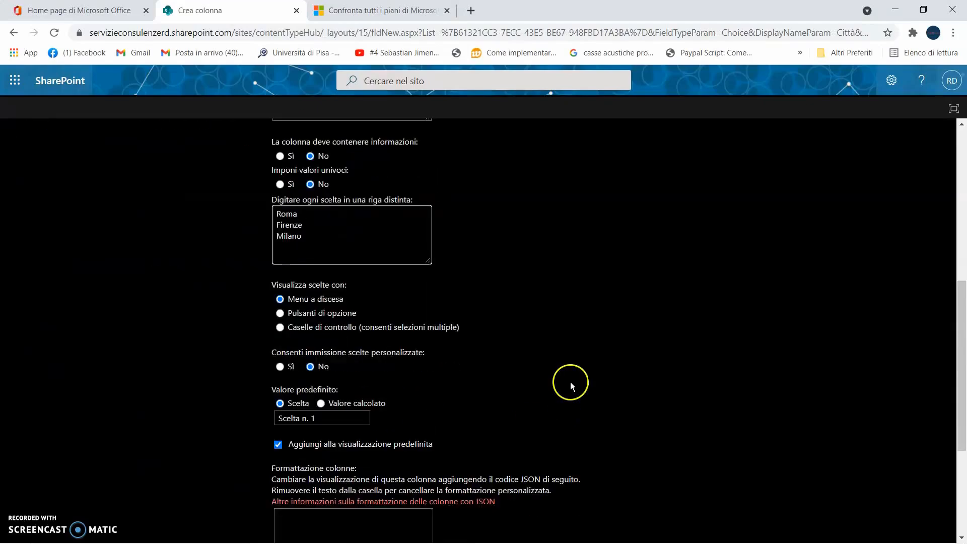
Step: Make the Città column mandatory and save it with the other settings at their defaults
scroll(569, 370, "down", 1)
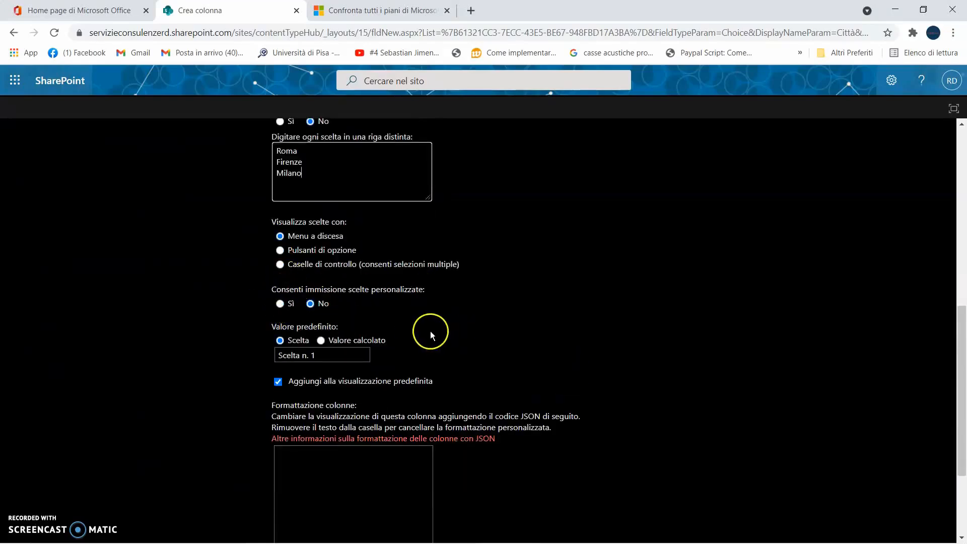
scroll(430, 331, "up", 1)
scroll(430, 331, "up", 1)
left_click(281, 219)
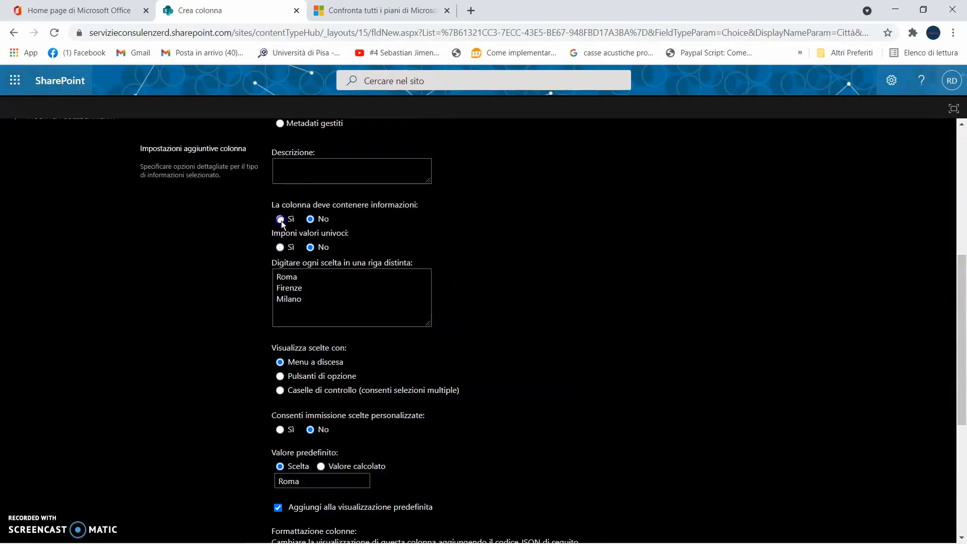
scroll(603, 313, "down", 4)
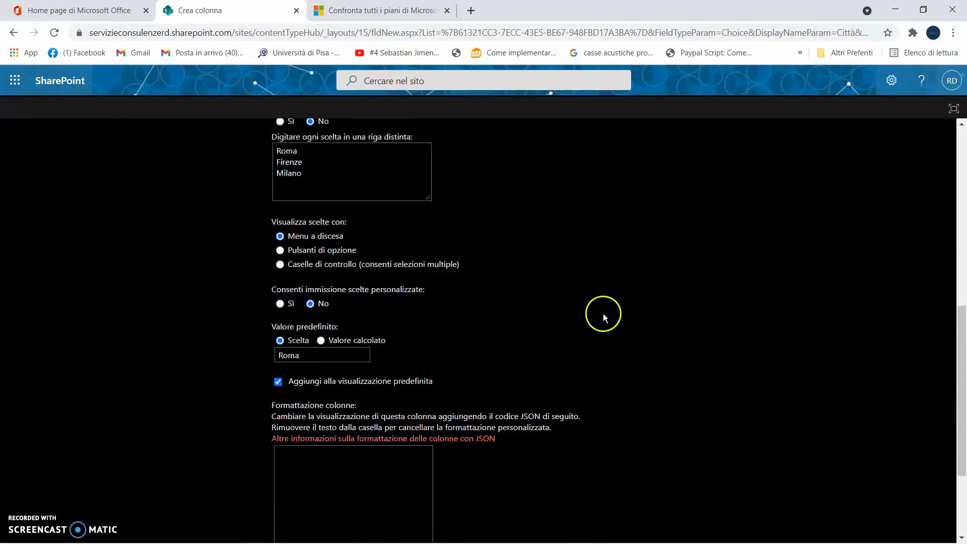
left_click(851, 474)
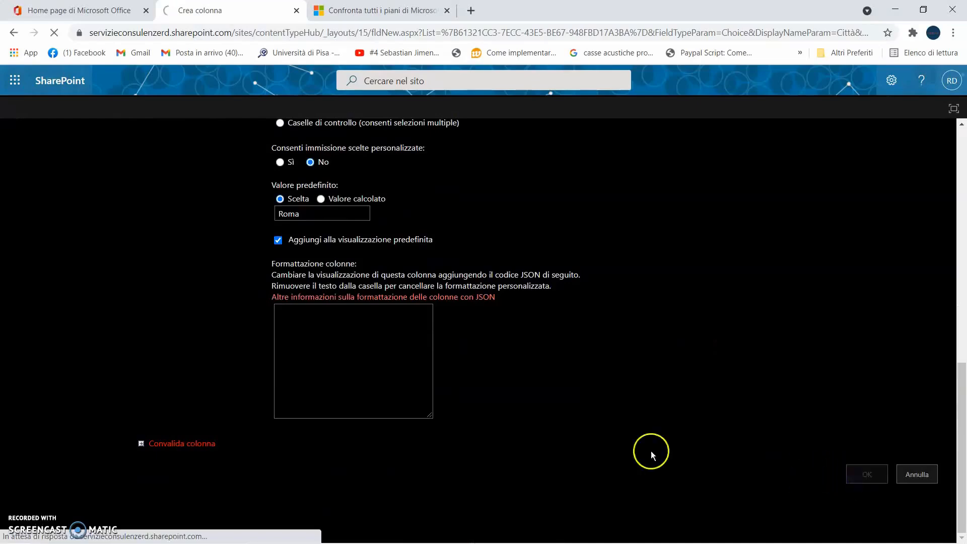
Step: Start another column in the CLIENTI list, name it Provincia and set its information type to Scelta (menu)
scroll(620, 443, "down", 7)
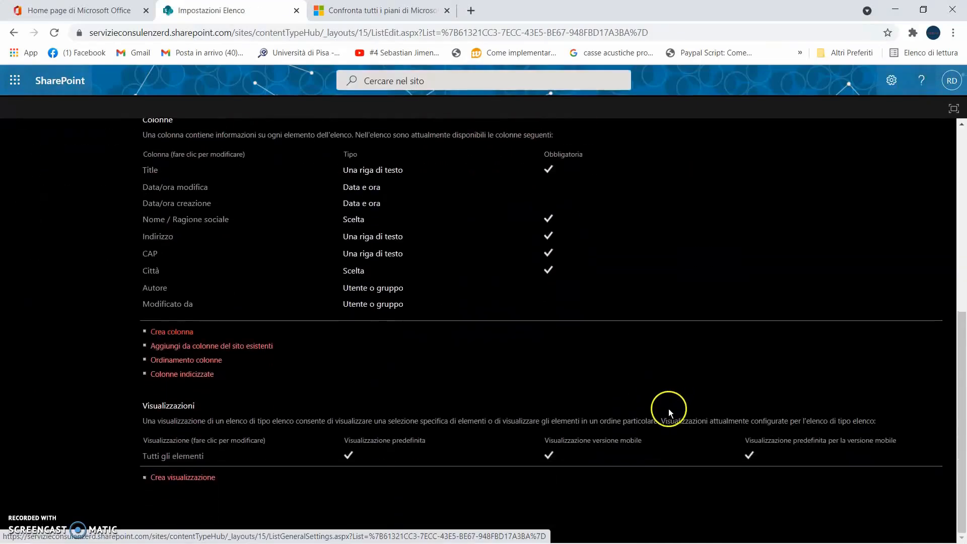
left_click(172, 331)
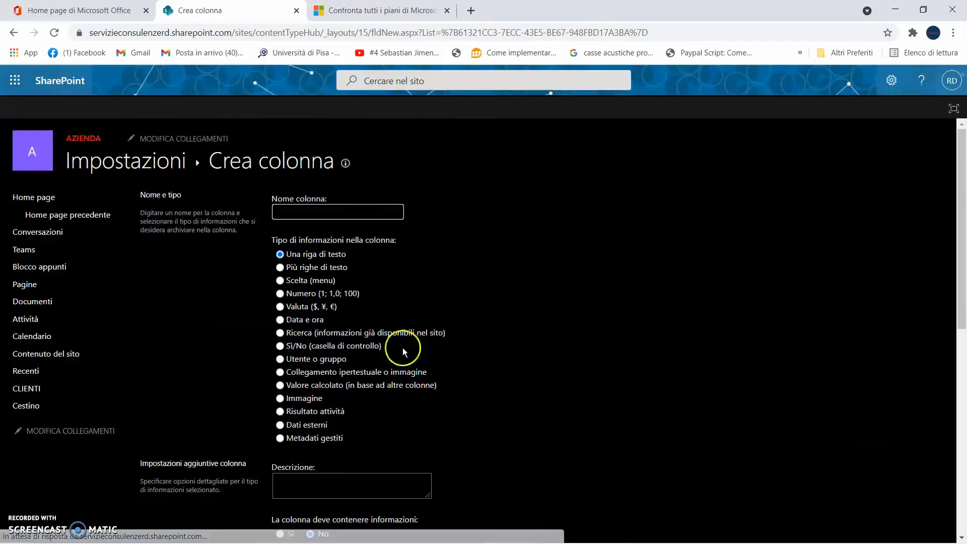
type("P")
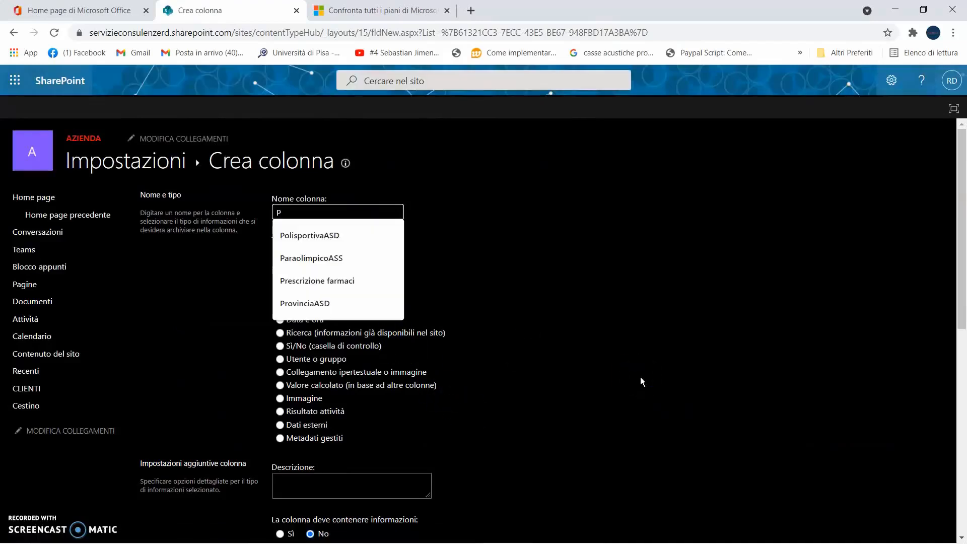
type("rovincia")
left_click(624, 385)
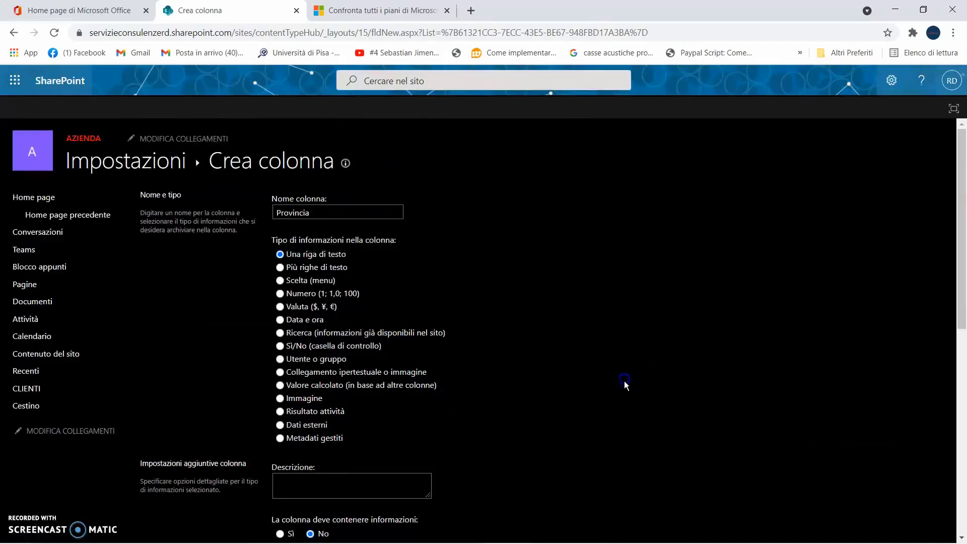
left_click(280, 283)
Step: Make the Provincia column mandatory
scroll(503, 352, "down", 2)
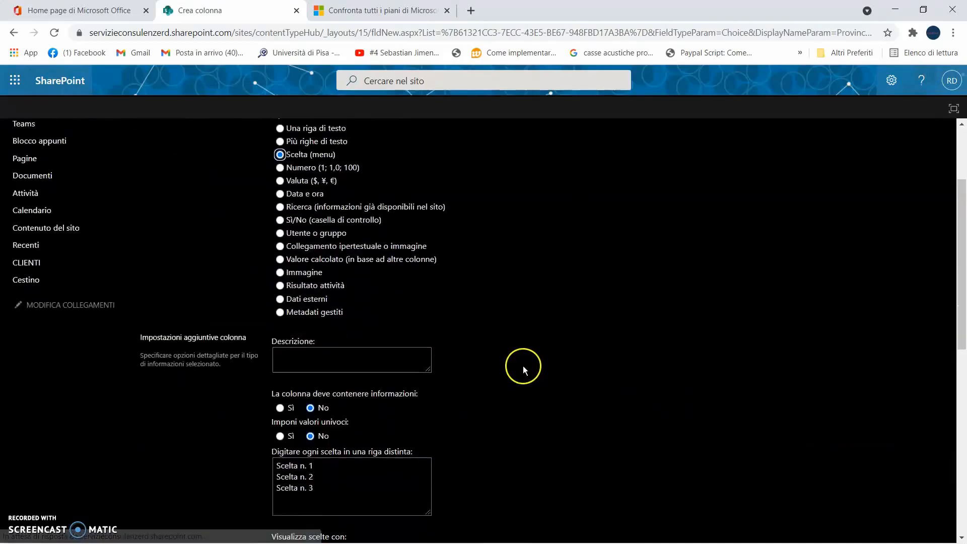
scroll(521, 366, "down", 1)
left_click(280, 345)
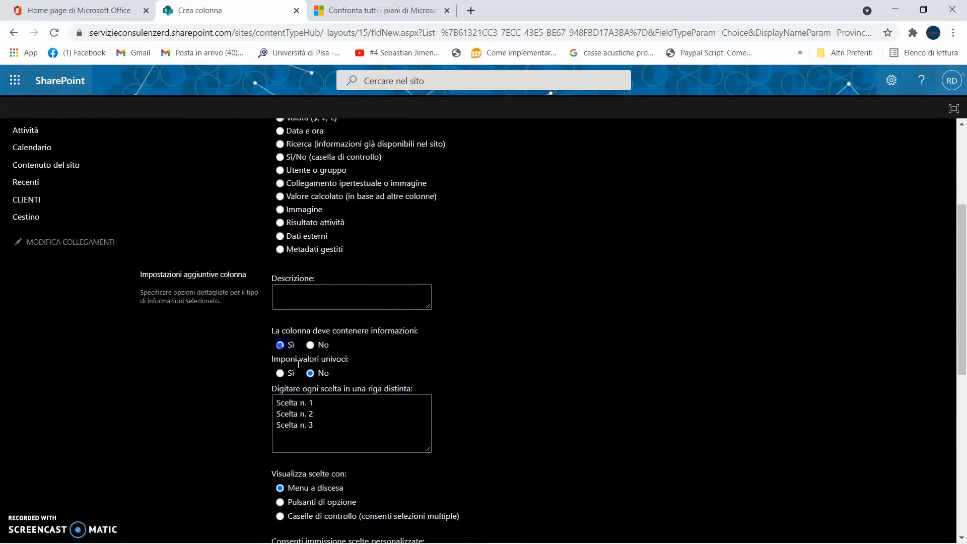
Step: Replace the default choices of the Provincia column with Sassari, Potenza and Viterbo, one per line, and save the column
left_click_drag(324, 401, 261, 397)
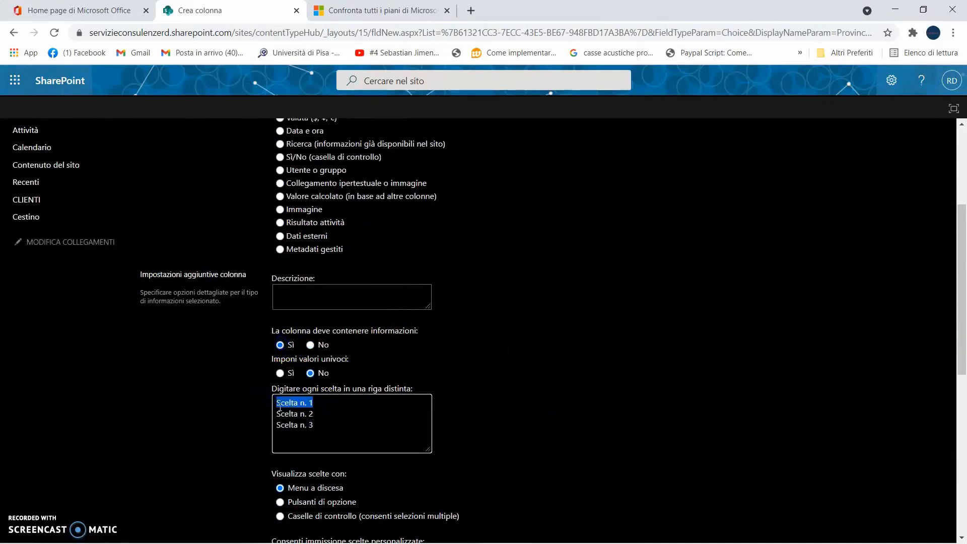
type("Sassari")
mouse_move(276, 413)
left_mouse_down()
mouse_move(368, 423)
mouse_move(284, 423)
left_mouse_up()
type("Potenza ")
type("V")
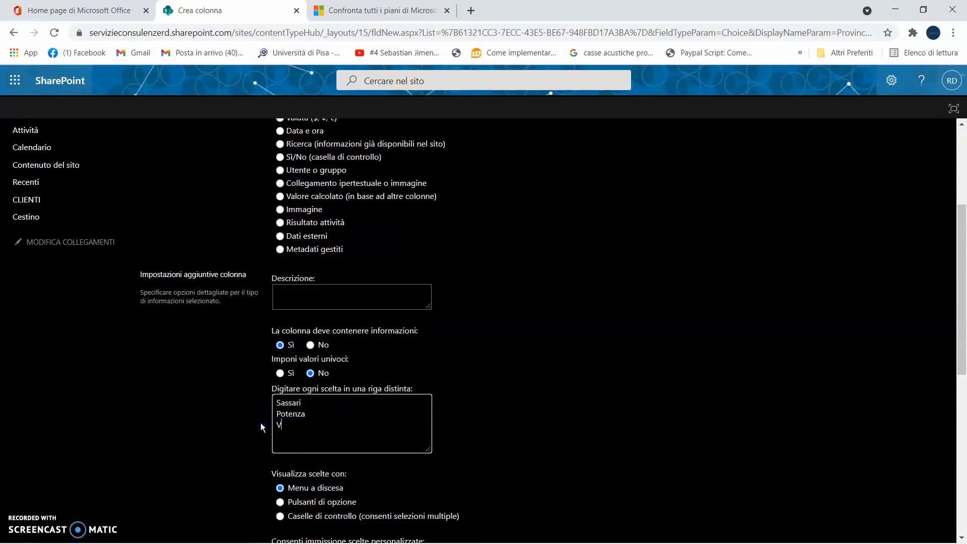
type("iterbo")
scroll(614, 389, "down", 8)
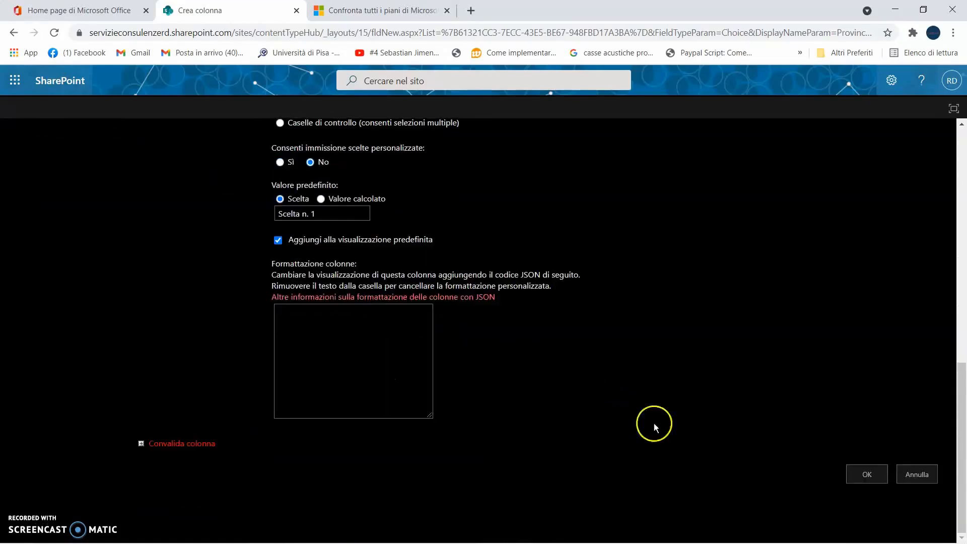
left_click(851, 476)
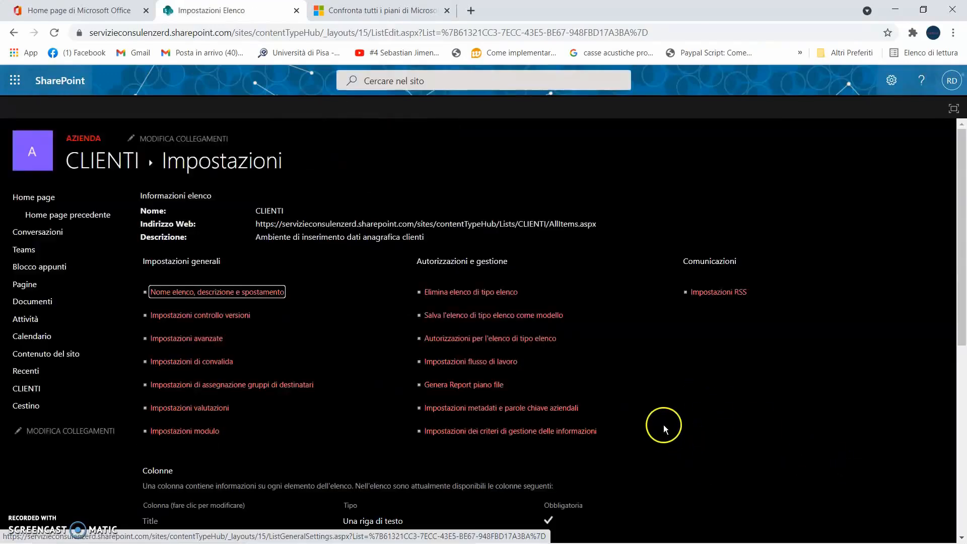
Step: Start another column in the CLIENTI list, name it Regione and set its information type to Scelta (menu)
scroll(697, 407, "down", 7)
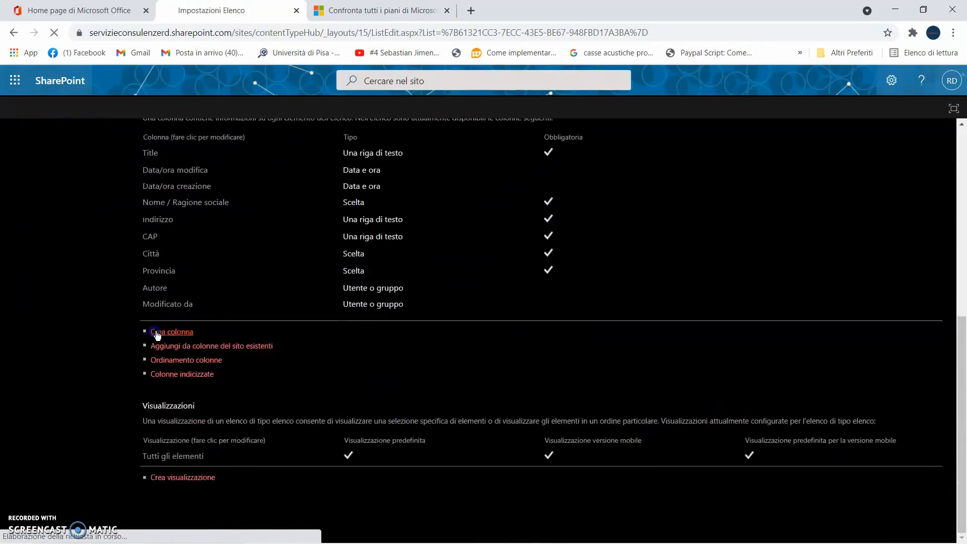
left_click(157, 332)
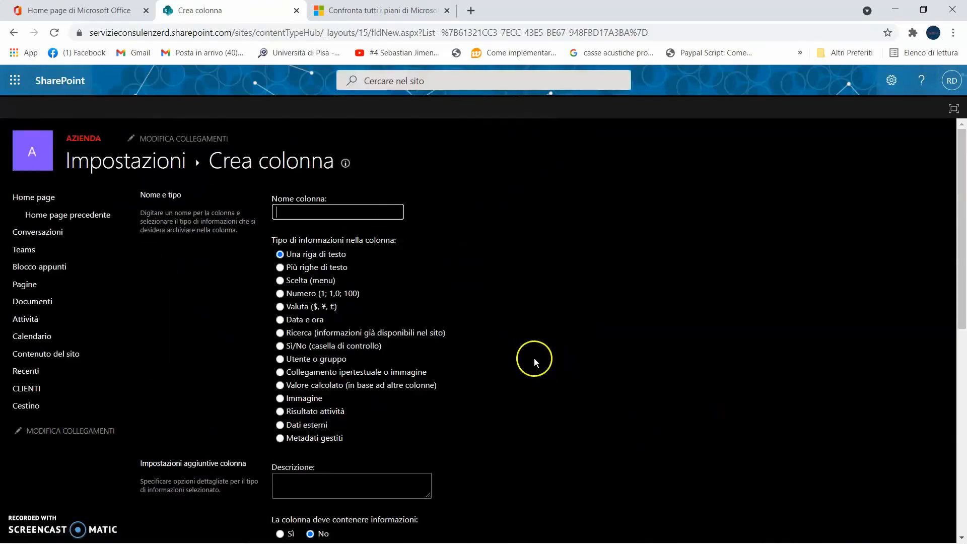
type("Regione")
scroll(525, 360, "down", 1)
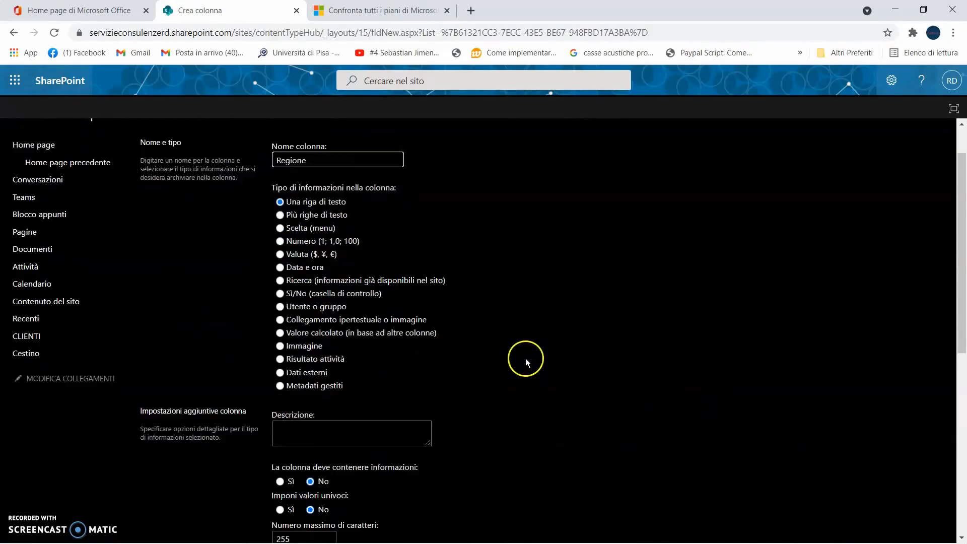
left_click(280, 218)
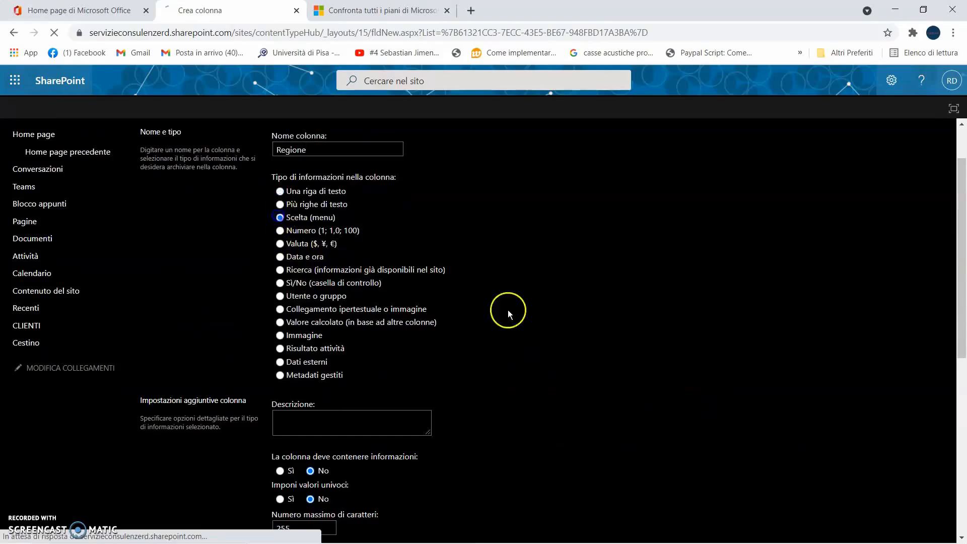
Step: Try to make the Regione column mandatory
scroll(540, 331, "down", 3)
left_click(280, 282)
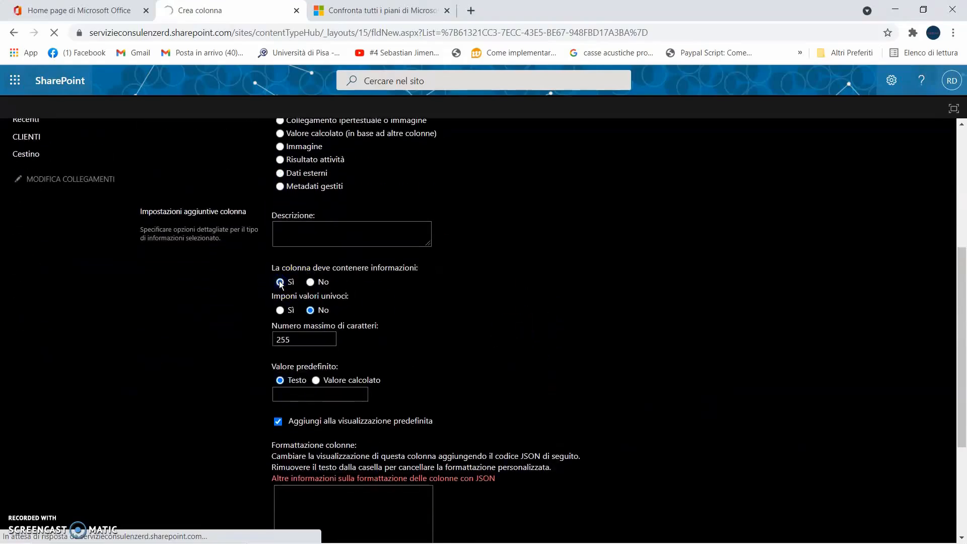
scroll(426, 326, "up", 2)
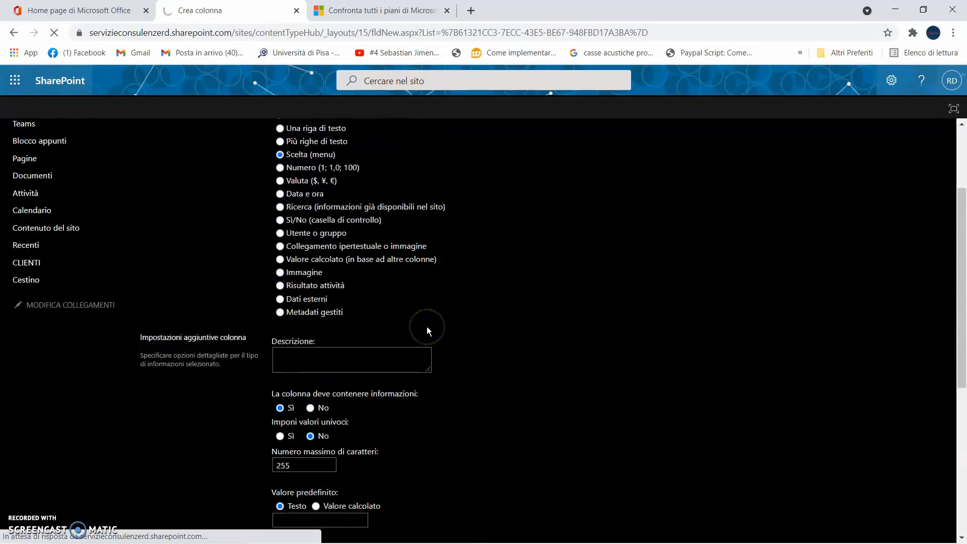
scroll(454, 319, "up", 2)
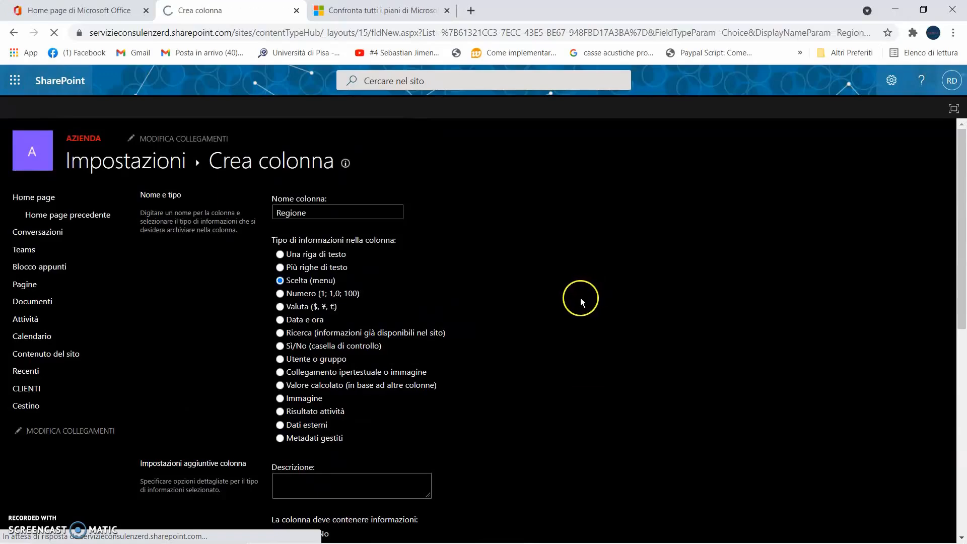
Step: Replace the default choices of the Regione column with Lazio, Toscana and Umbria, one per line
scroll(575, 300, "down", 4)
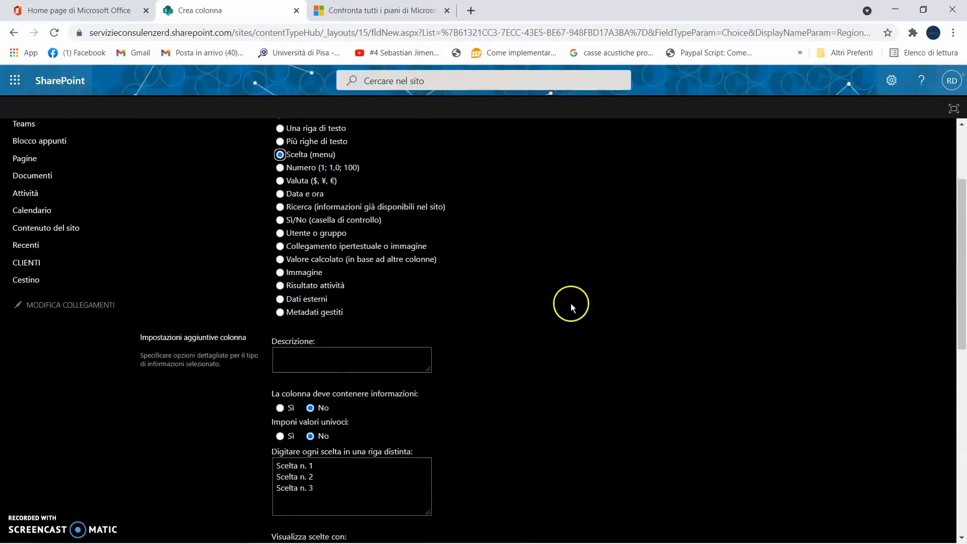
left_click_drag(331, 349, 263, 335)
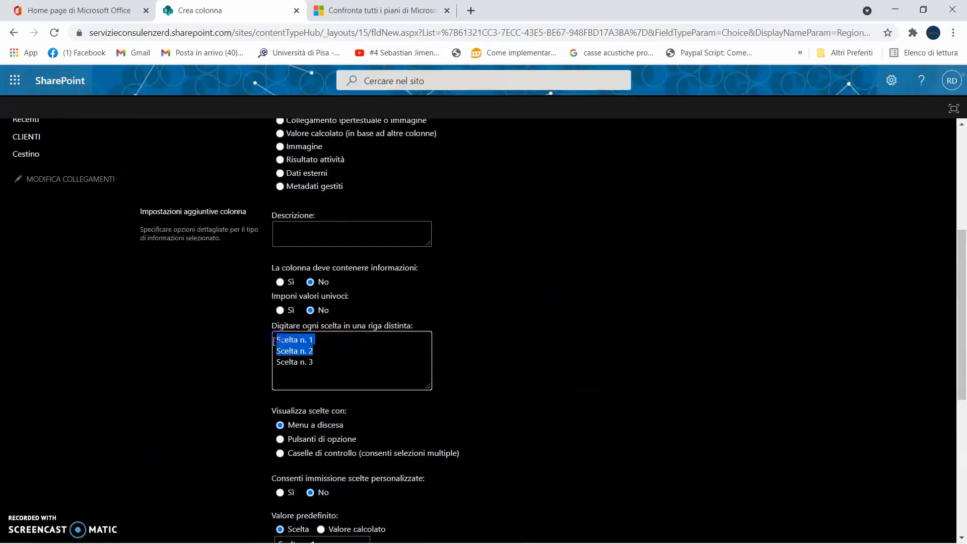
left_click_drag(316, 362, 266, 343)
type("La")
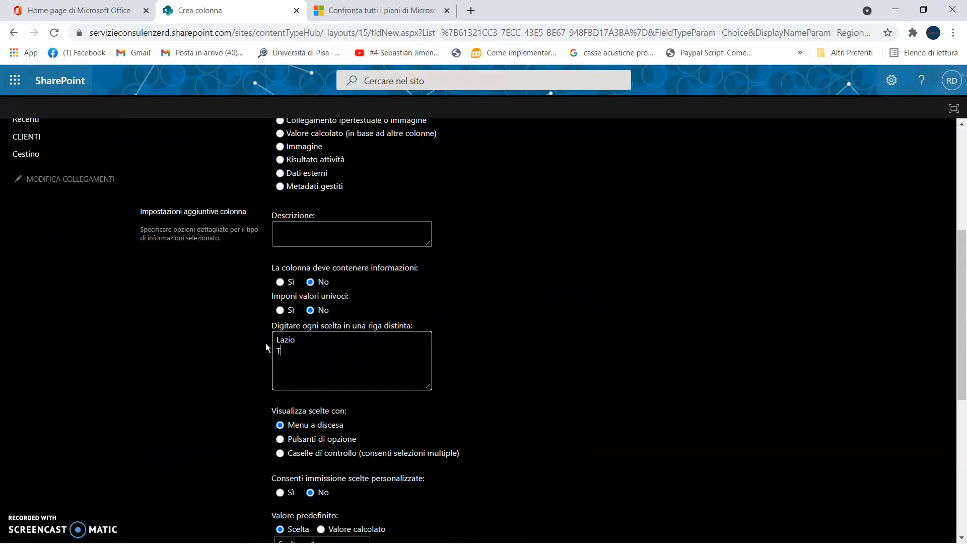
type("zio Toscana")
type(" Umbria")
Step: Make the Regione column mandatory and save it with the remaining settings at their defaults
left_click(280, 282)
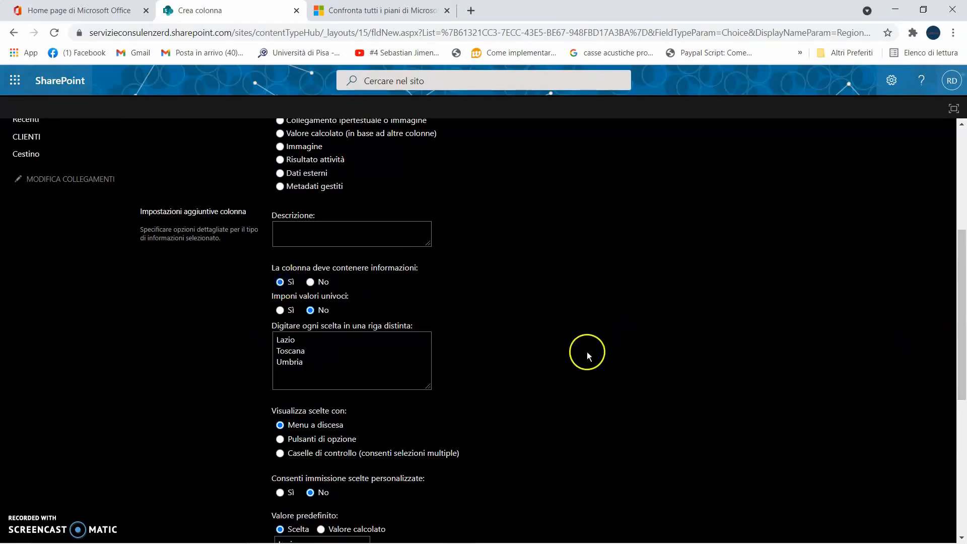
scroll(579, 352, "down", 6)
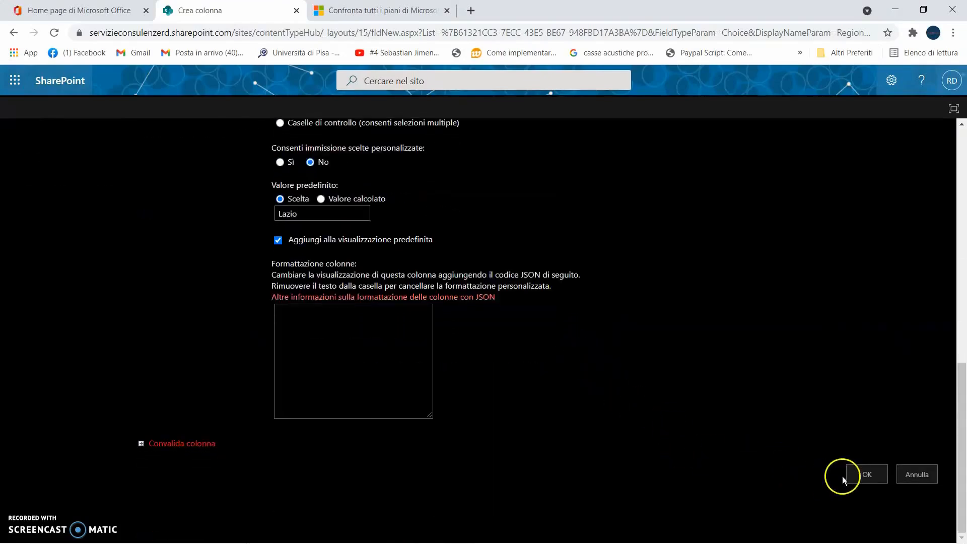
left_click(845, 475)
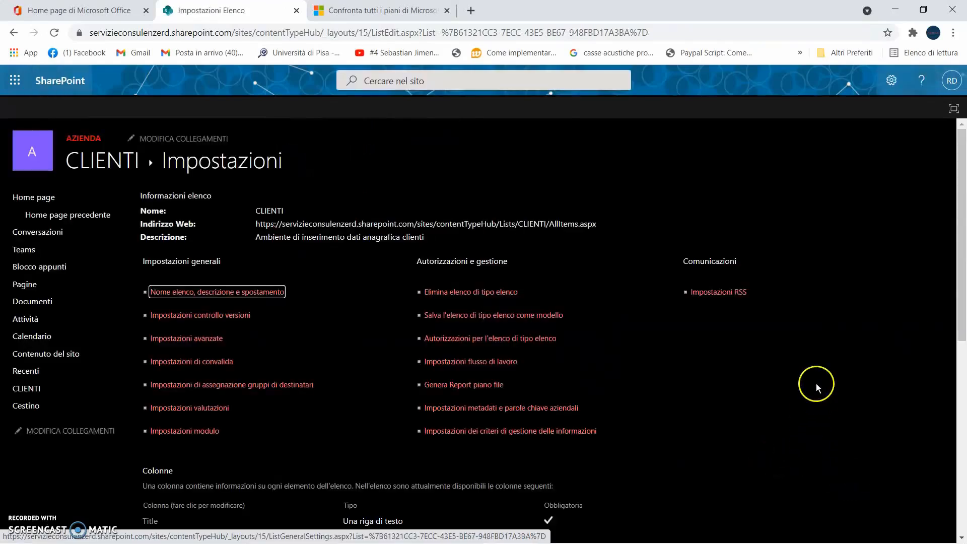
Step: Clear the default value of the Nome / Ragione sociale column and save the column
scroll(791, 353, "down", 6)
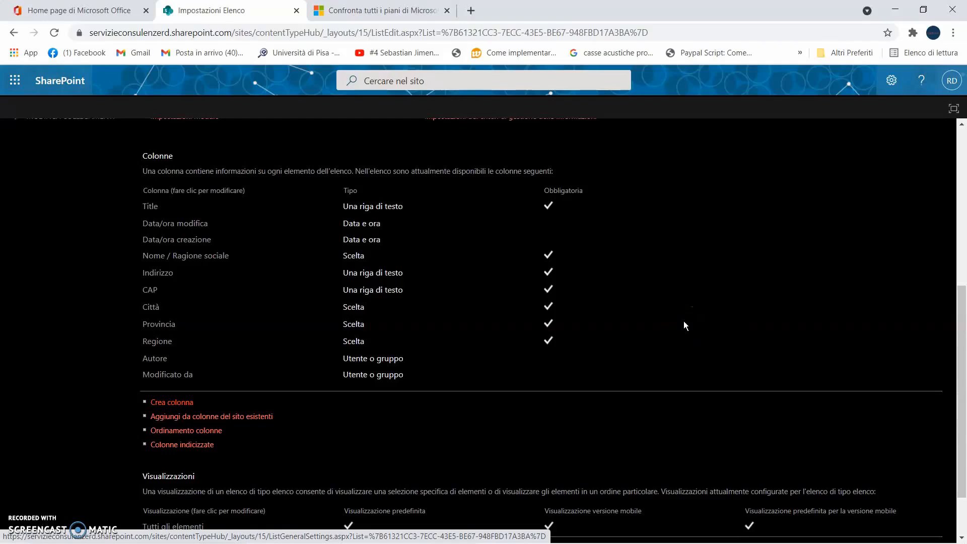
scroll(684, 321, "down", 1)
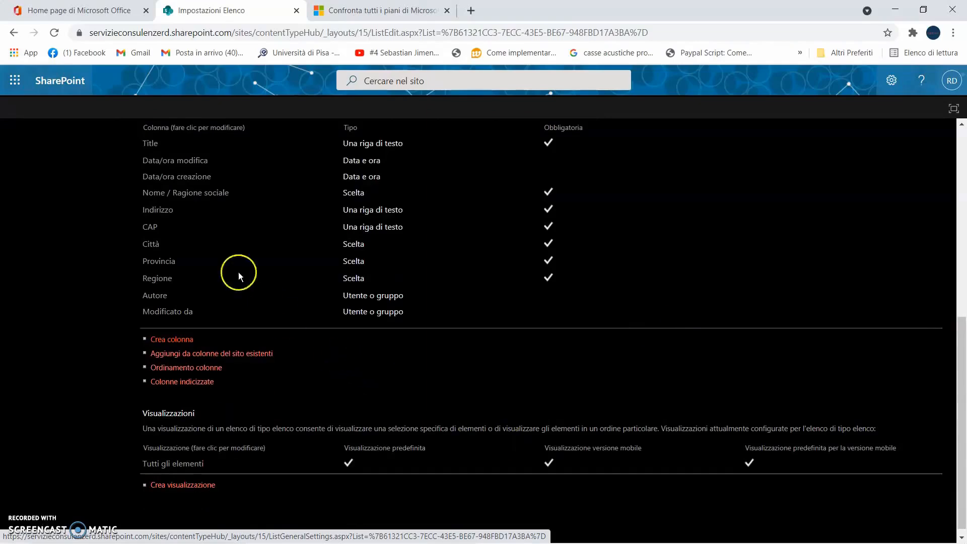
left_click(207, 193)
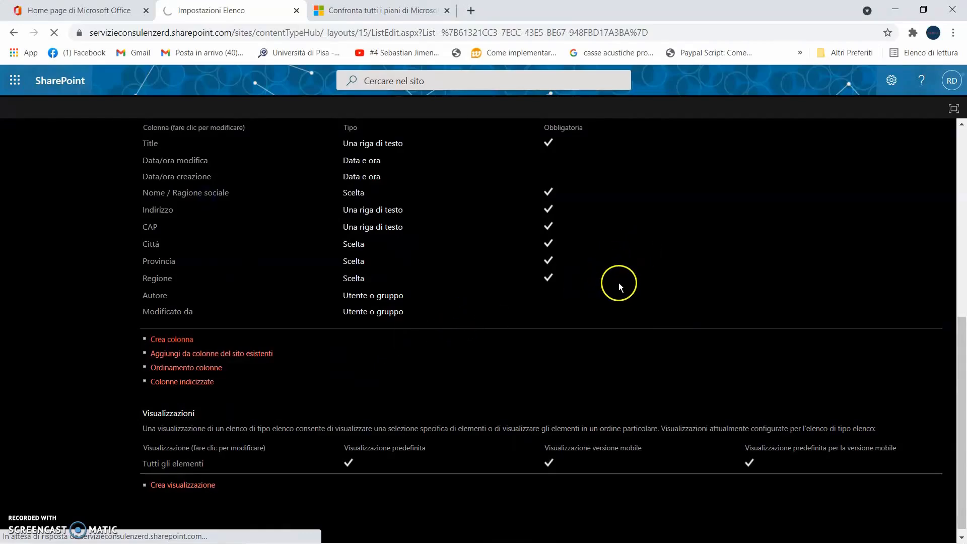
scroll(618, 279, "down", 2)
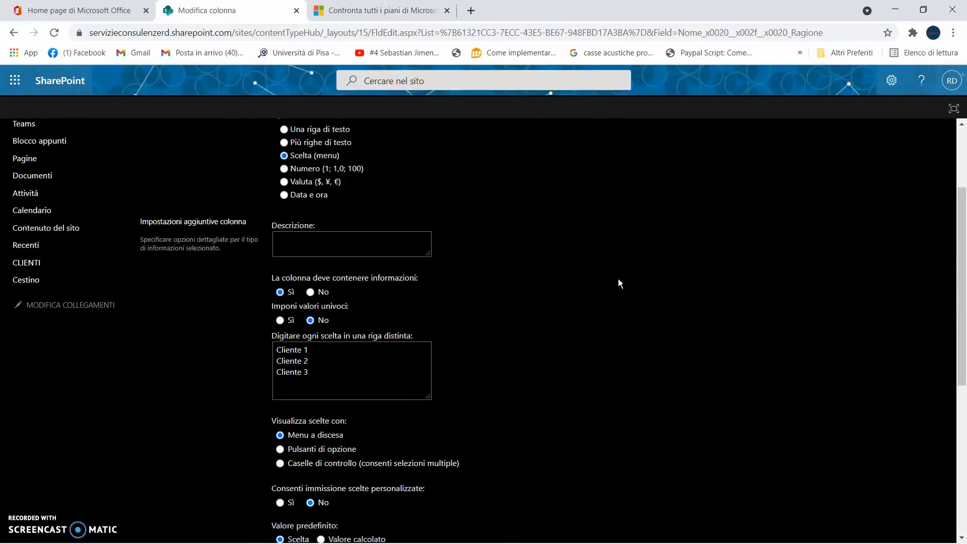
scroll(618, 279, "down", 5)
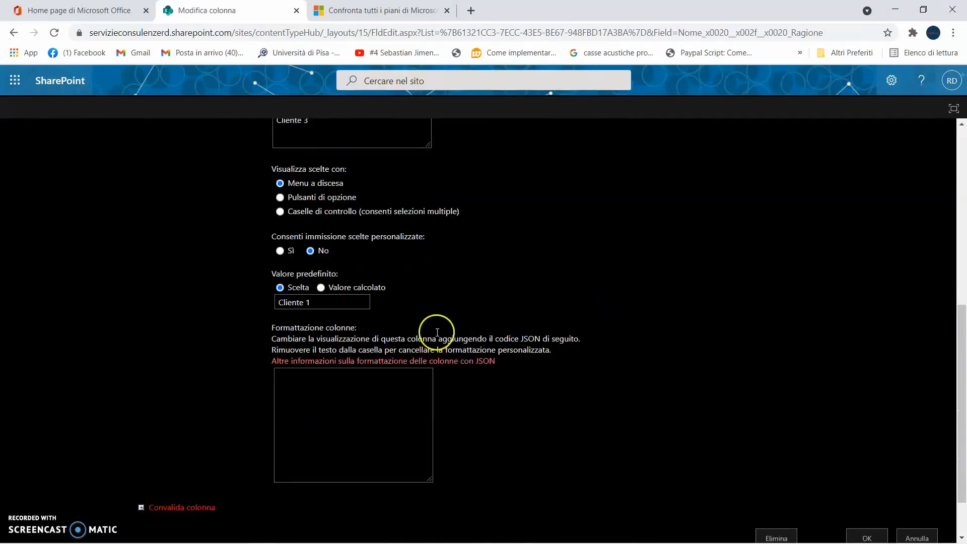
scroll(534, 308, "up", 1)
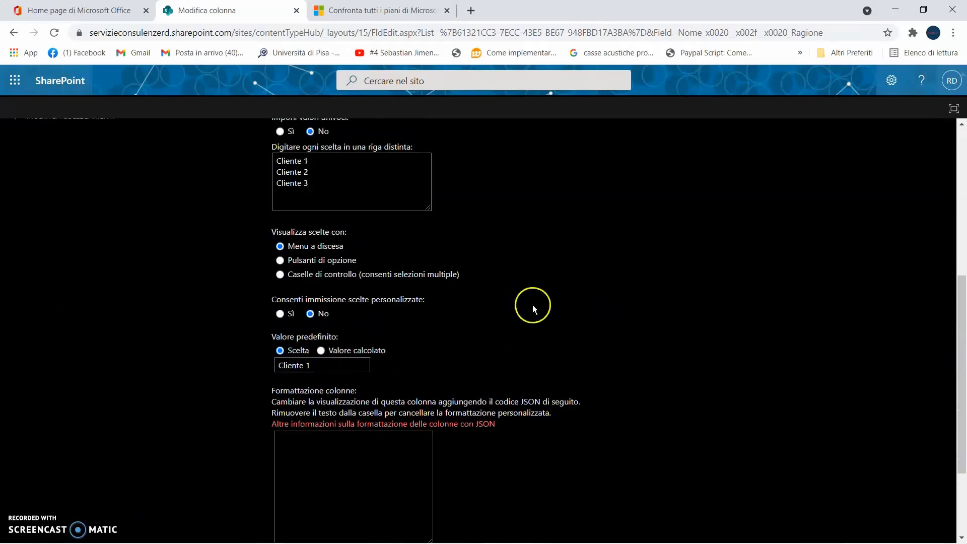
left_click_drag(317, 366, 268, 369)
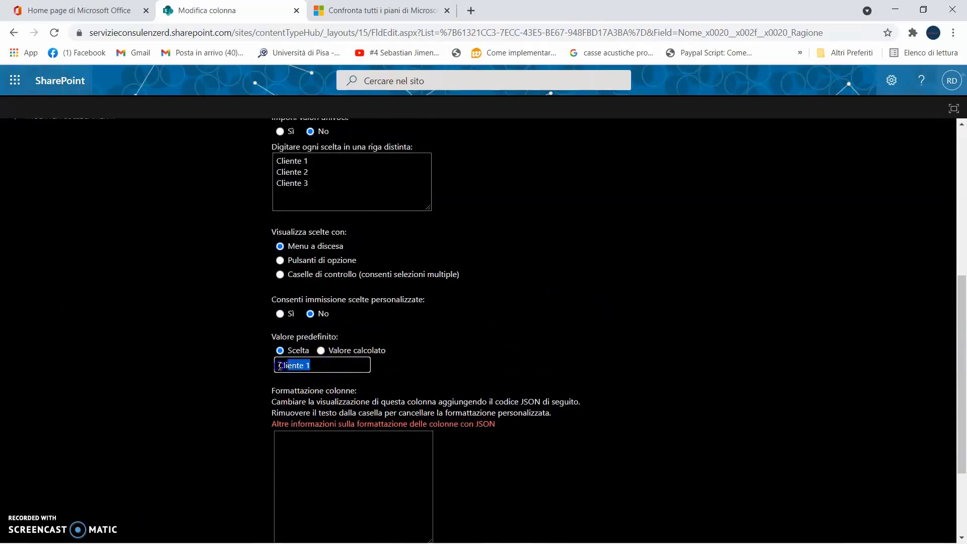
key("BackSpace")
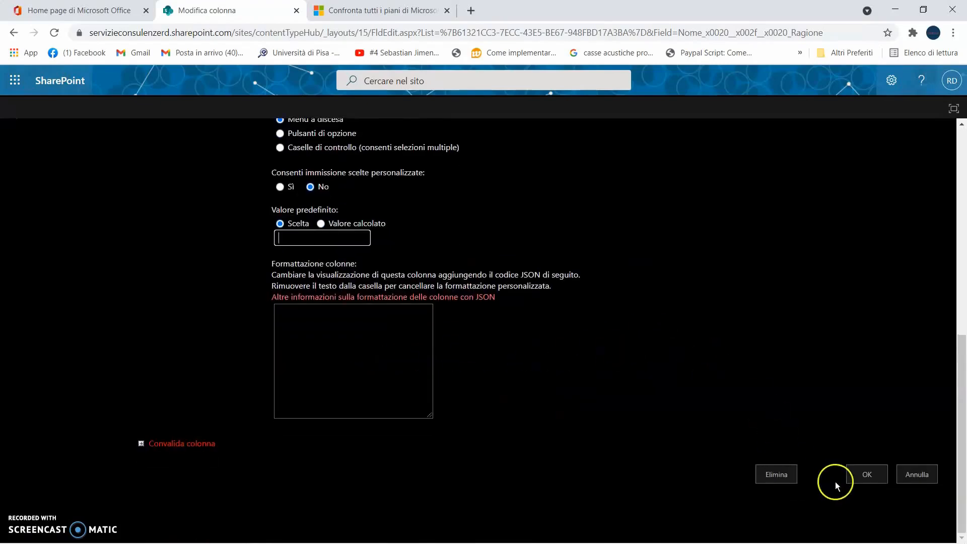
left_click(856, 476)
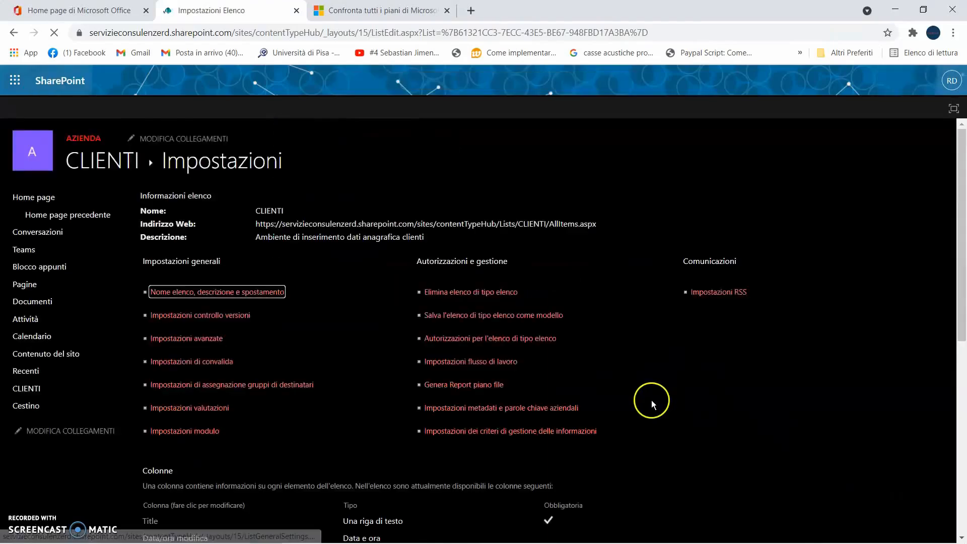
Step: Remove the default value from the Città column's settings and save the change
scroll(679, 387, "down", 5)
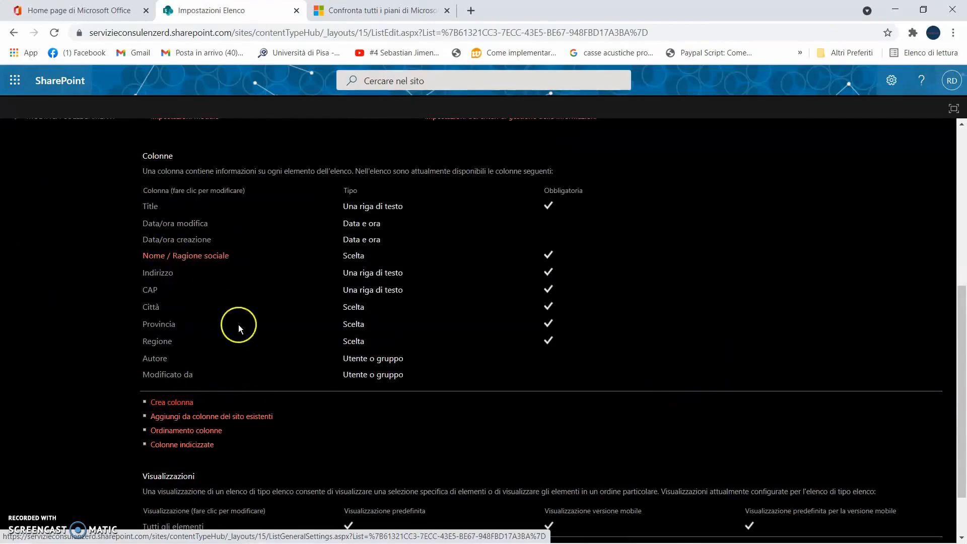
left_click(153, 312)
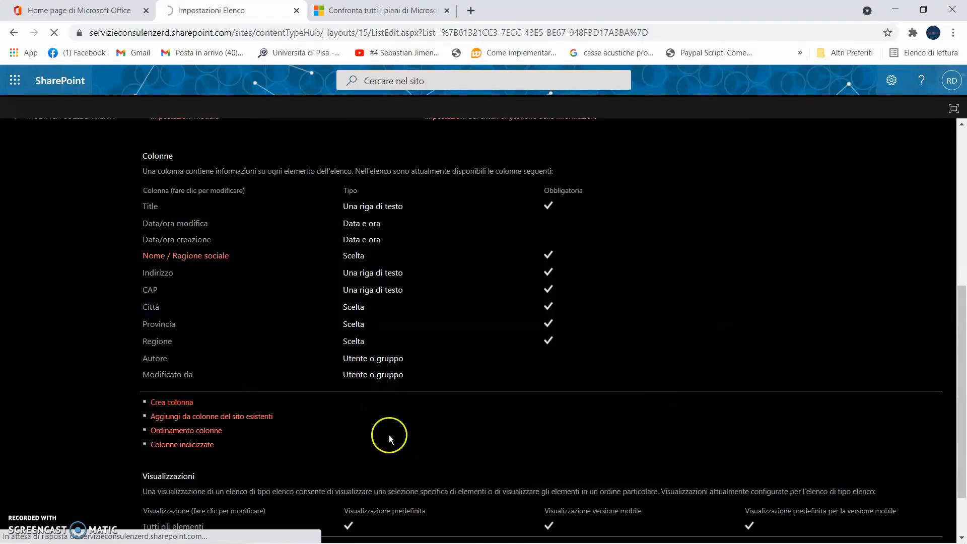
scroll(413, 411, "down", 5)
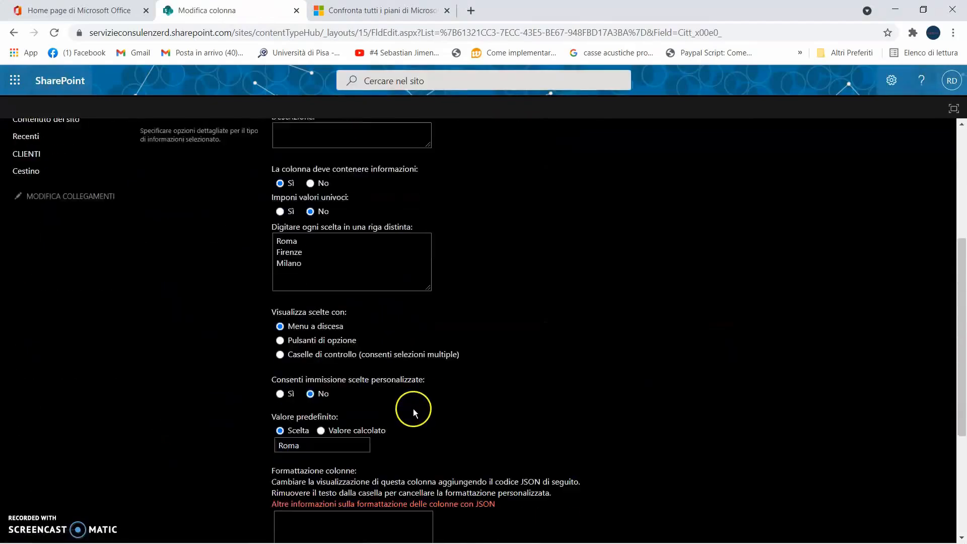
scroll(412, 410, "down", 3)
double_click(283, 303)
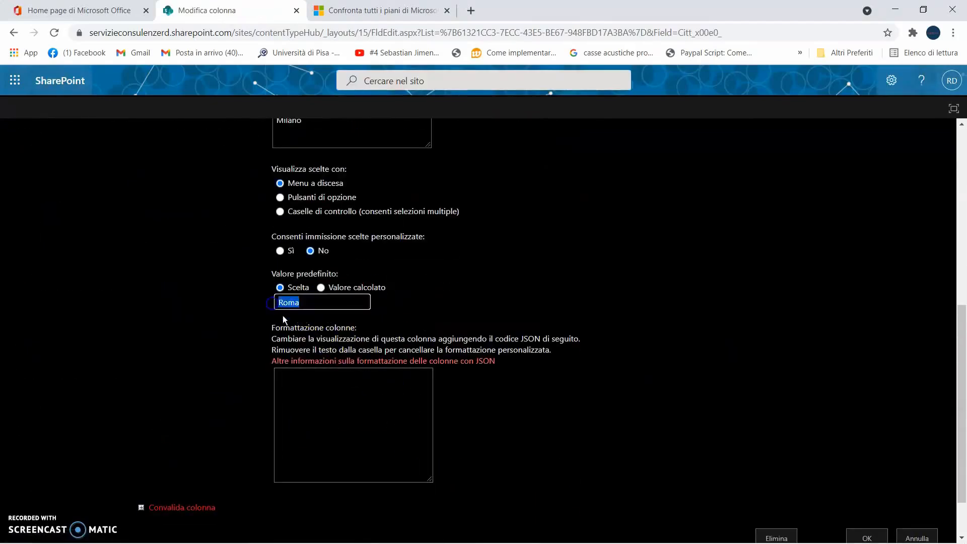
scroll(512, 325, "up", 1)
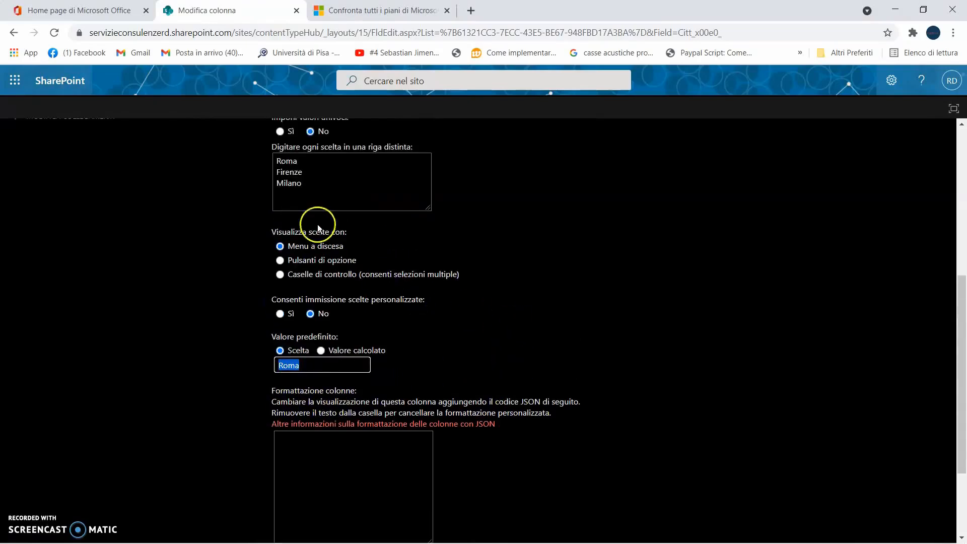
key("Delete")
scroll(637, 347, "down", 2)
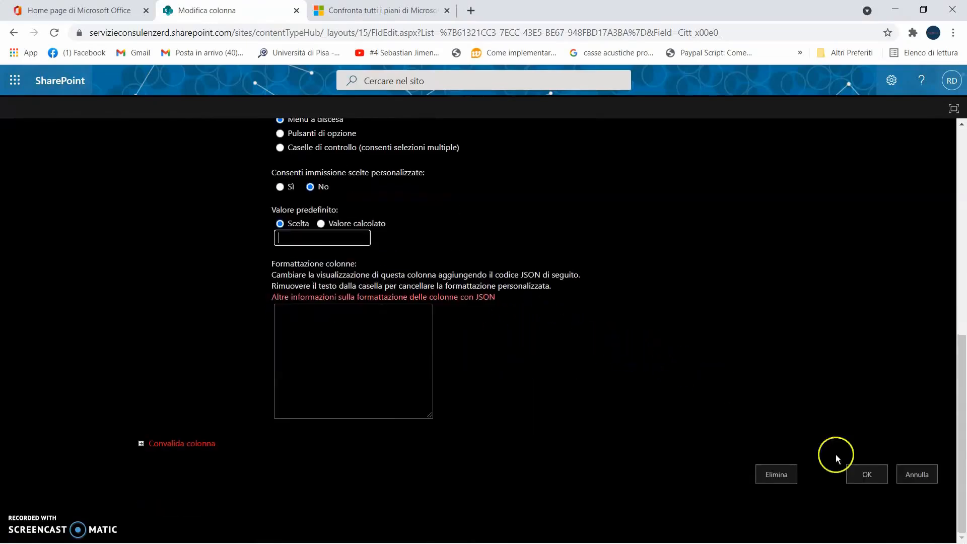
left_click(877, 480)
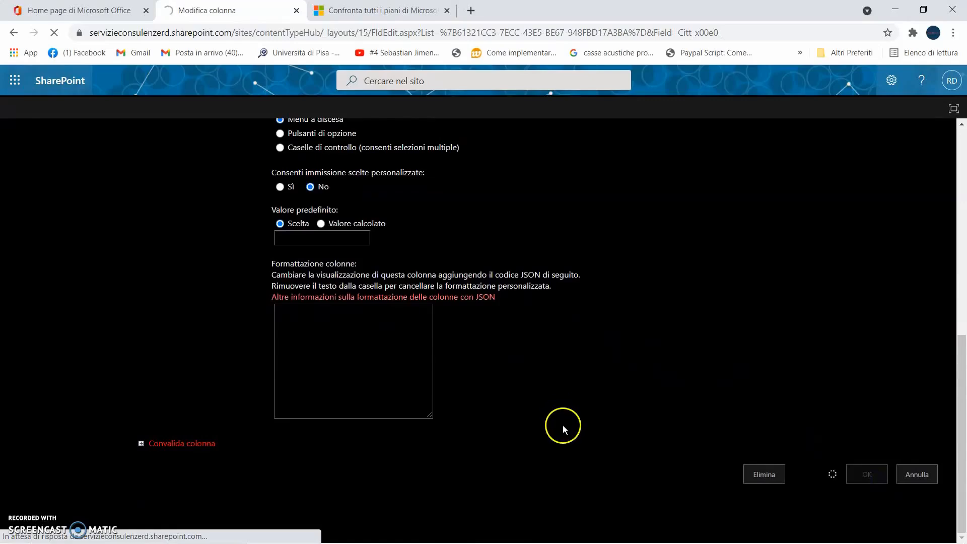
Step: Empty the default value of the Provincia column and save the column
scroll(379, 426, "down", 6)
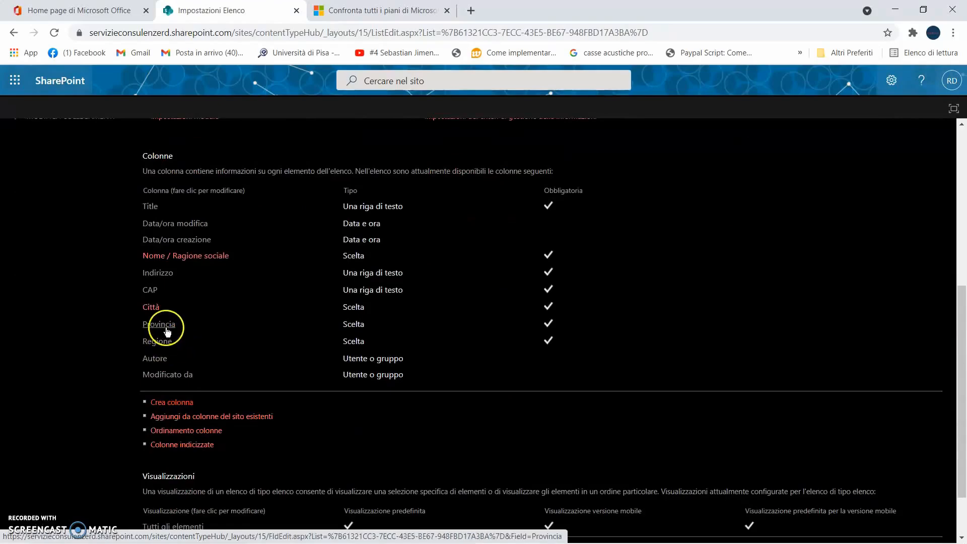
left_click(166, 326)
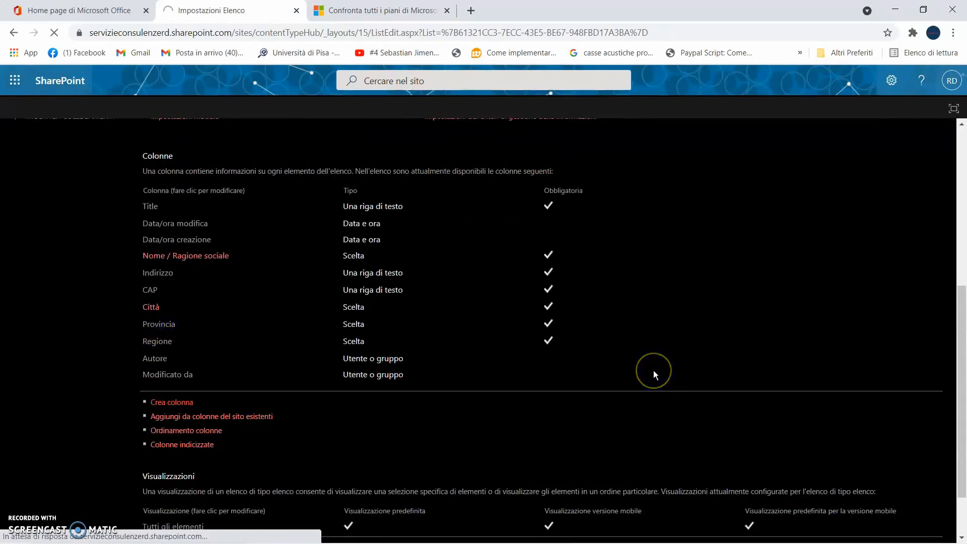
left_click(398, 359)
left_click(231, 278)
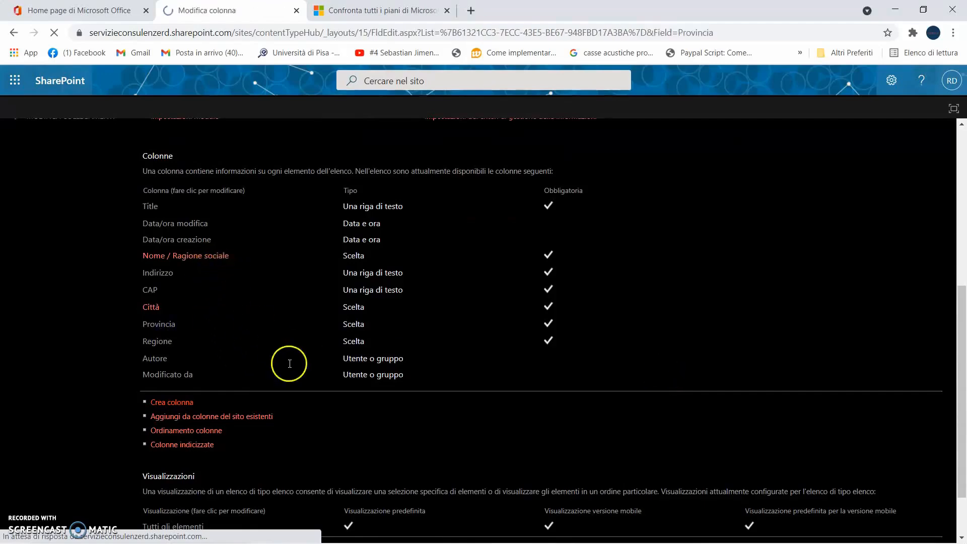
scroll(313, 395, "down", 4)
scroll(416, 392, "down", 3)
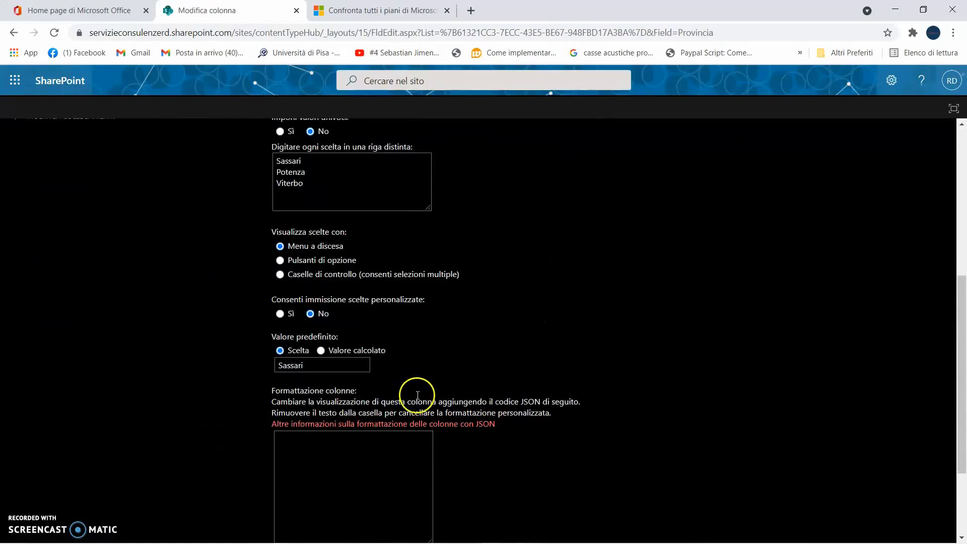
double_click(278, 365)
key("BackSpace")
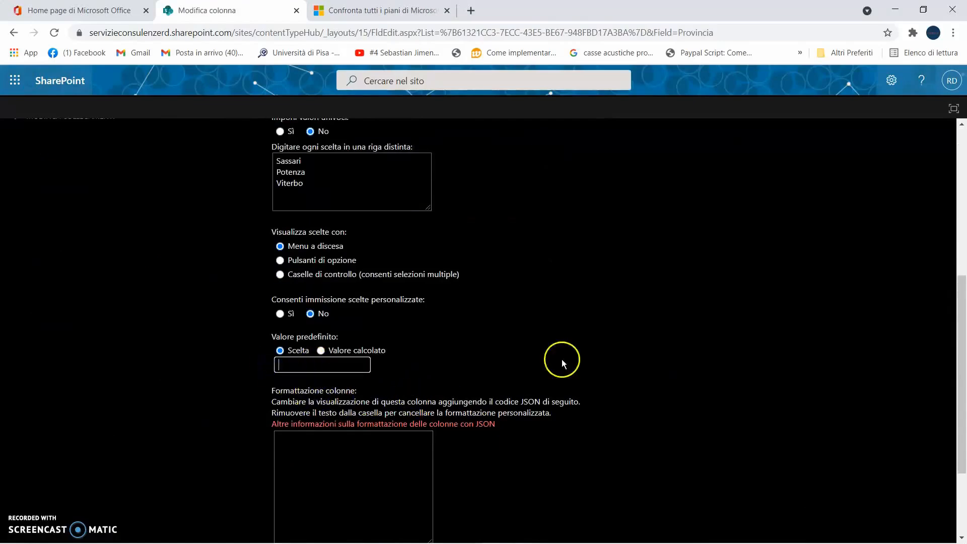
scroll(572, 327, "down", 3)
left_click(852, 471)
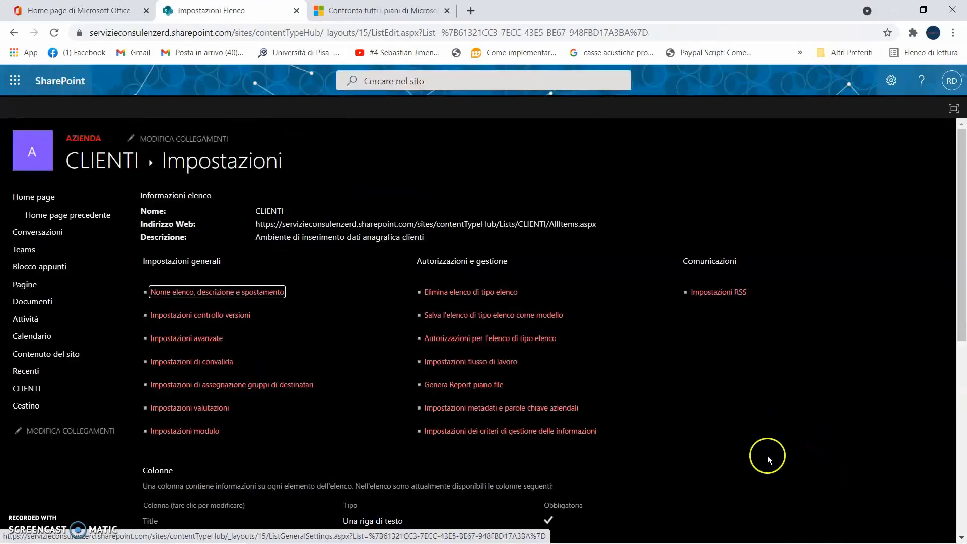
Step: Clear the Regione column's default value and save the column settings
scroll(714, 431, "down", 7)
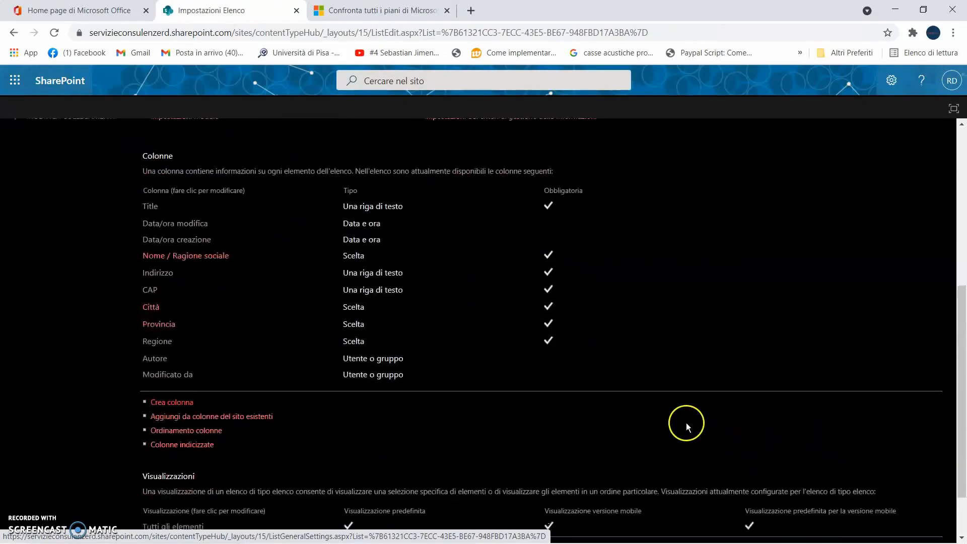
scroll(684, 421, "up", 1)
left_click(156, 341)
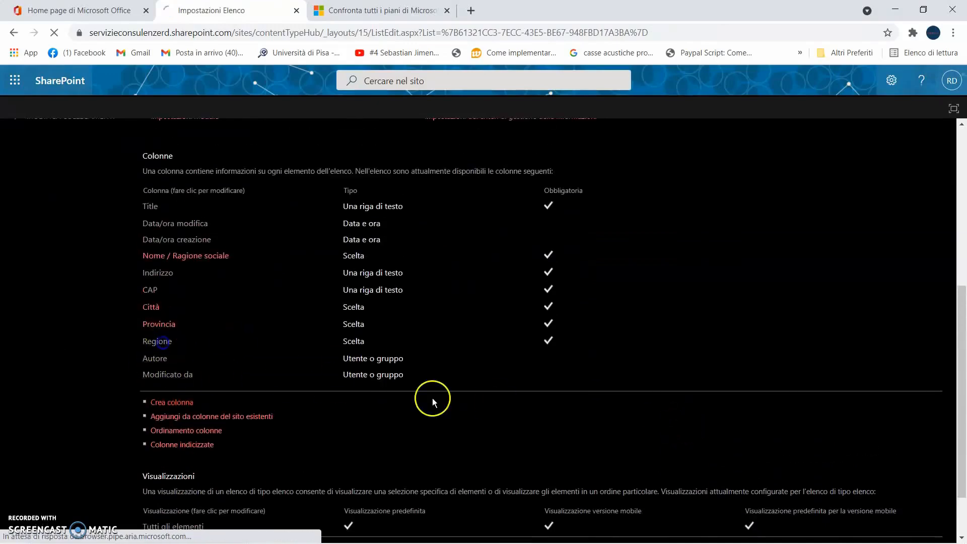
scroll(567, 393, "down", 6)
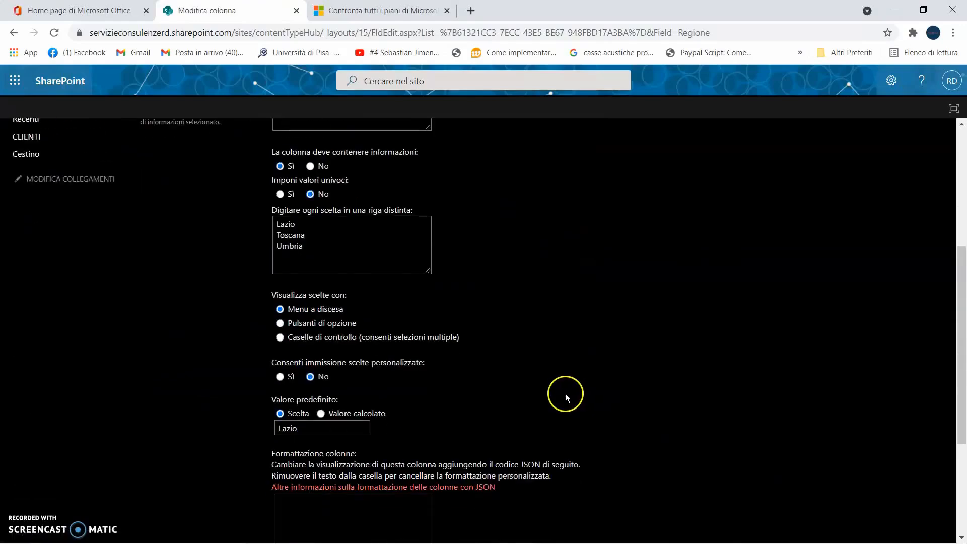
double_click(288, 365)
key("BackSpace")
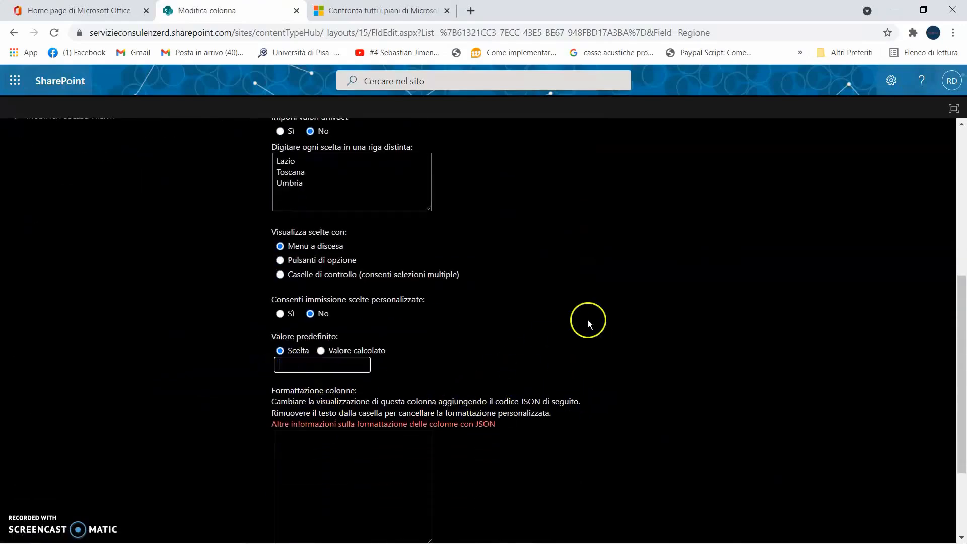
scroll(654, 353, "down", 2)
left_click(866, 474)
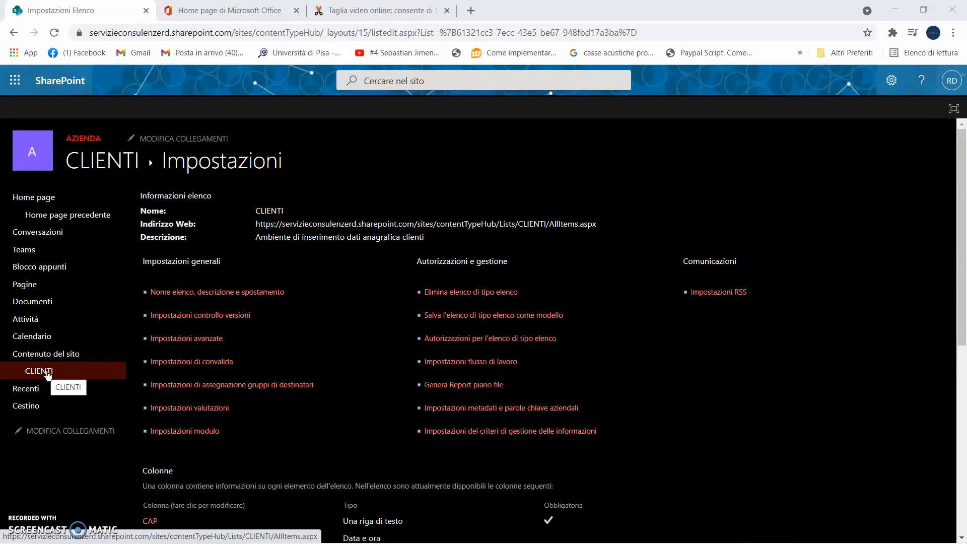
Step: Open the CLIENTI list and sort it by Nome / Ragione sociale in ascending order
left_click(48, 374)
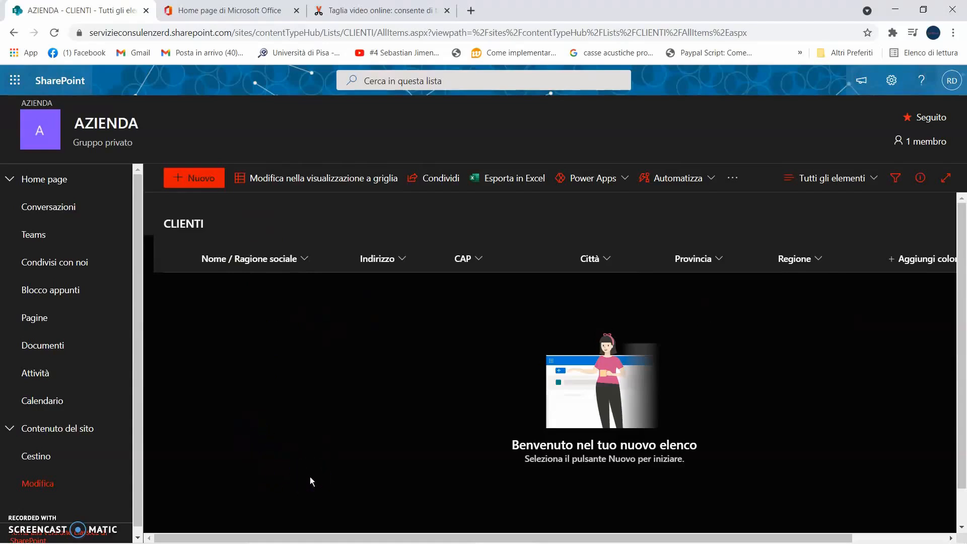
left_click(305, 260)
left_click(280, 284)
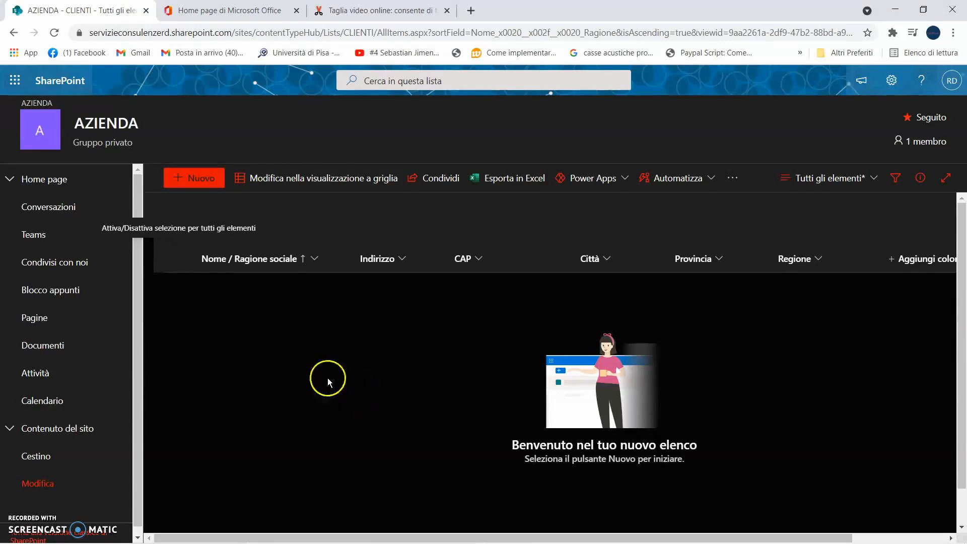
Step: Start a new item in the CLIENTI list and set Nome / Ragione sociale to Cliente 1
left_click(198, 178)
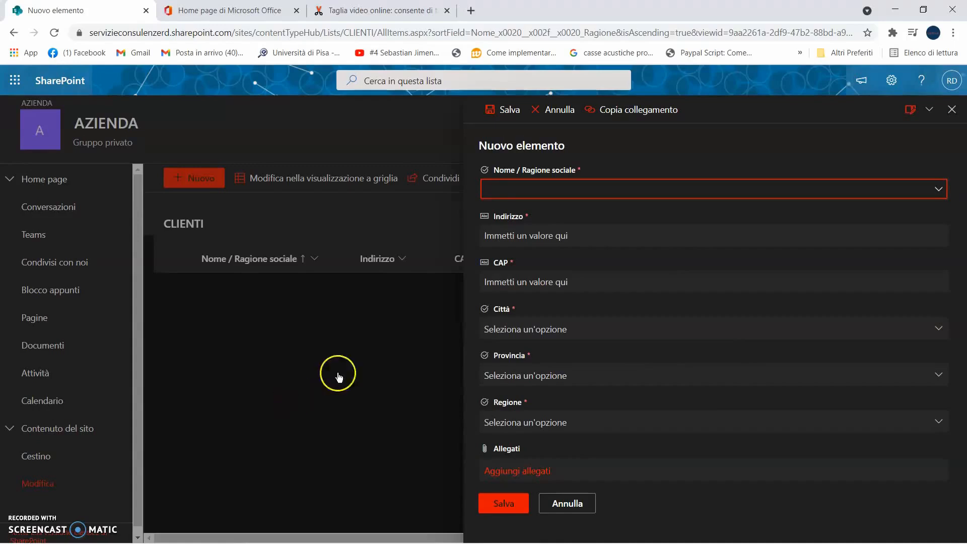
left_click(936, 189)
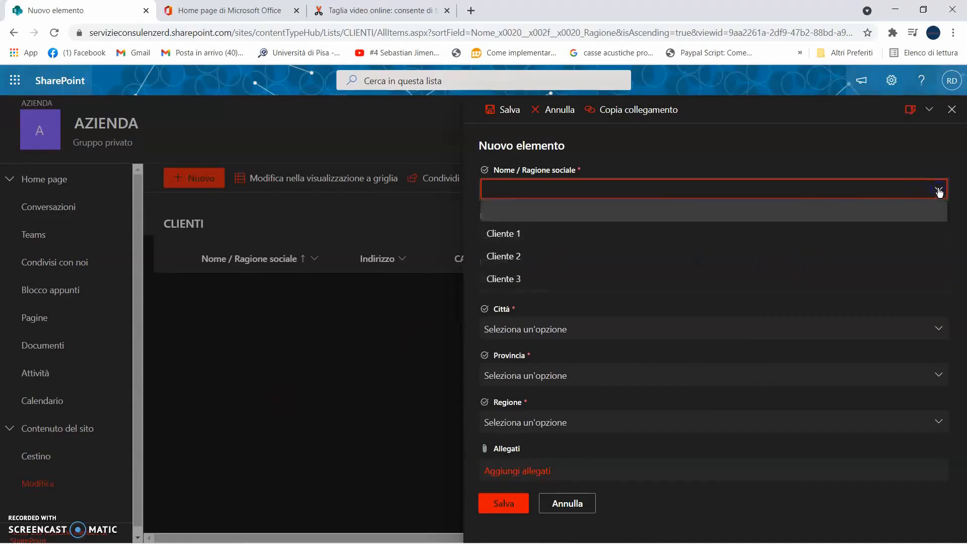
left_click(579, 234)
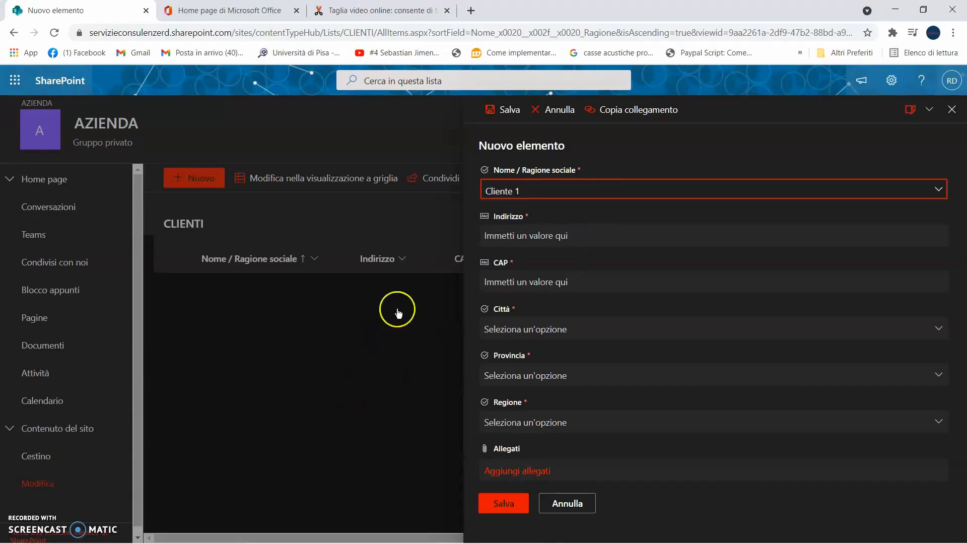
Step: Fill in the customer's street address in Indirizzo and the postal code in CAP for the new item
left_click(602, 235)
type("vIA")
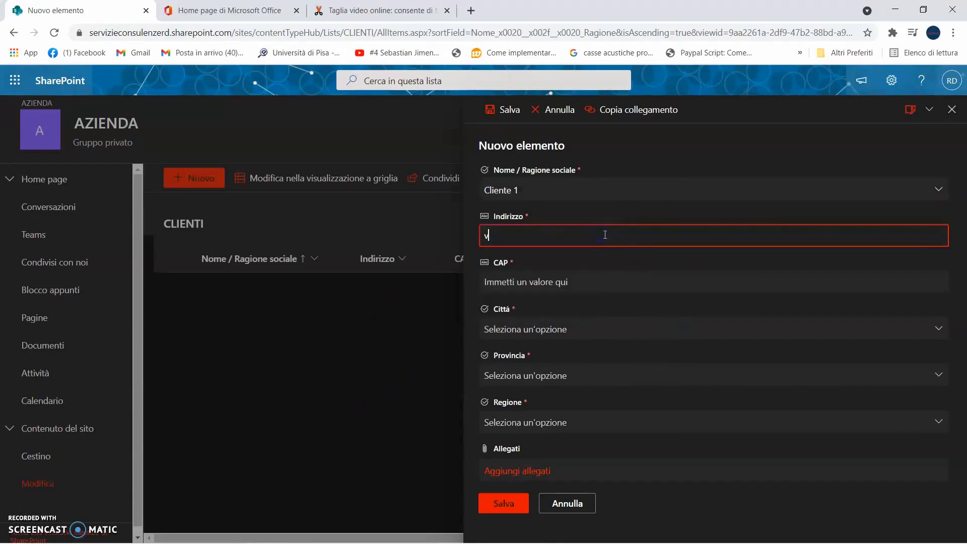
key("BackSpace")
key("BackSpace")
key("BackSpace")
key("Caps_Lock")
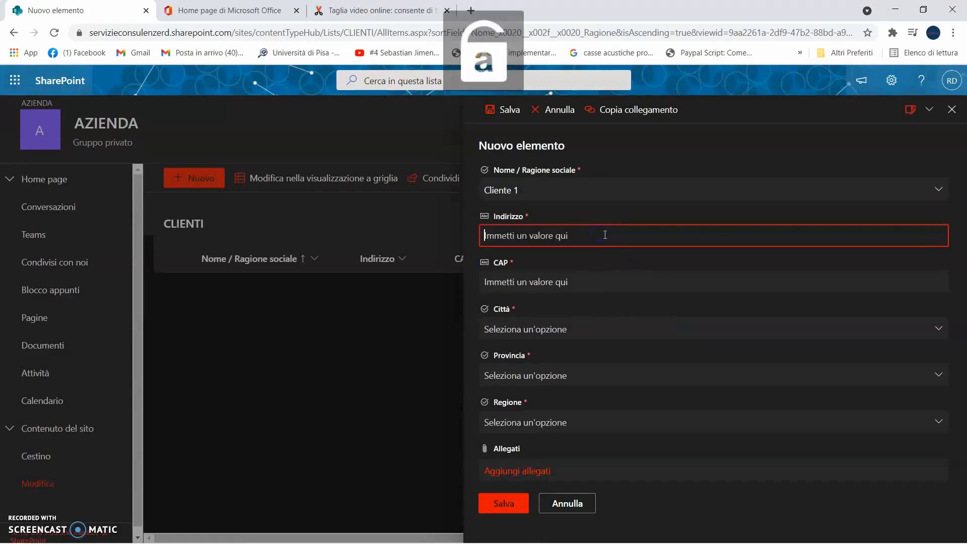
type("Via ro")
key("BackSpace")
key("BackSpace")
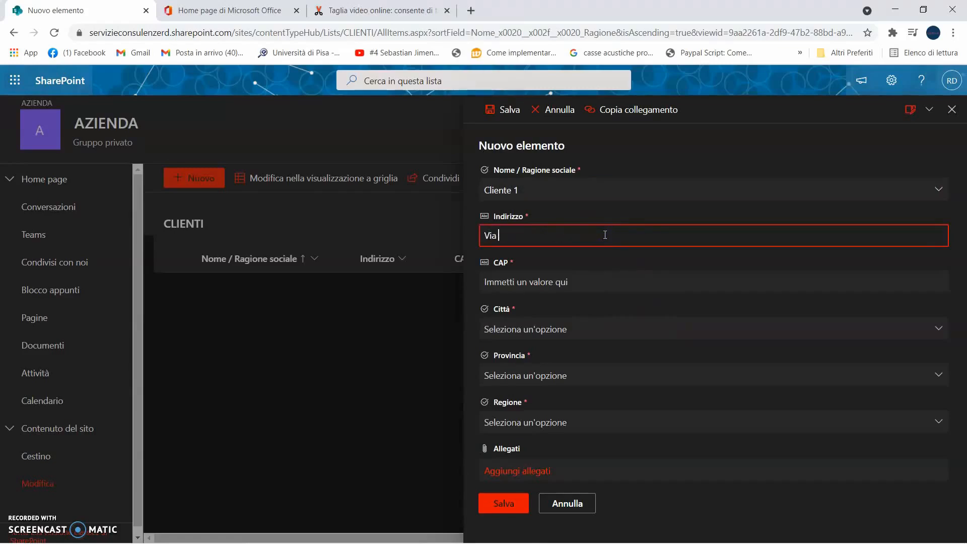
type("a")
key("BackSpace")
type("verdi 156")
left_click(619, 283)
type("0")
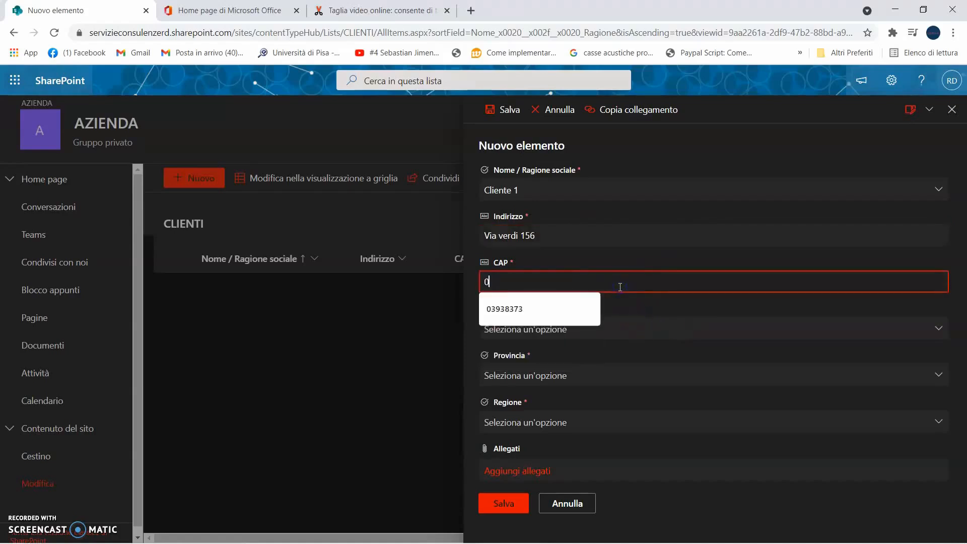
type("0196")
Step: Set Città and Provincia to Roma and Regione to Lazio, and save the new customer item
left_click(647, 332)
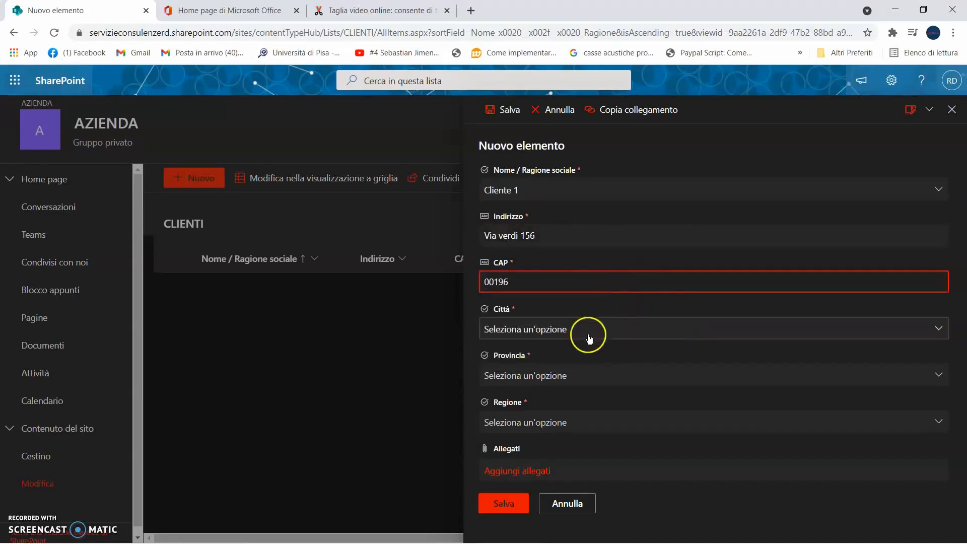
left_click(551, 372)
left_click(579, 376)
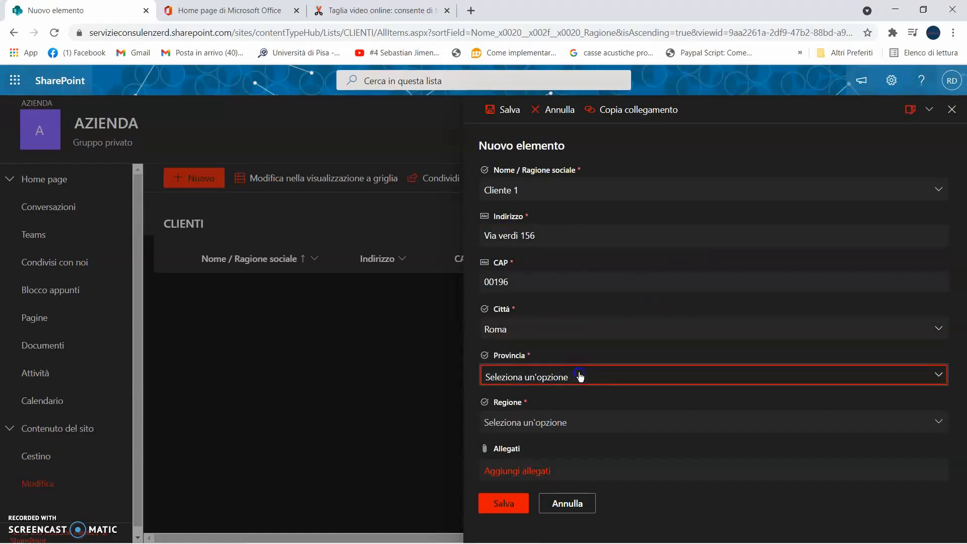
left_click(544, 440)
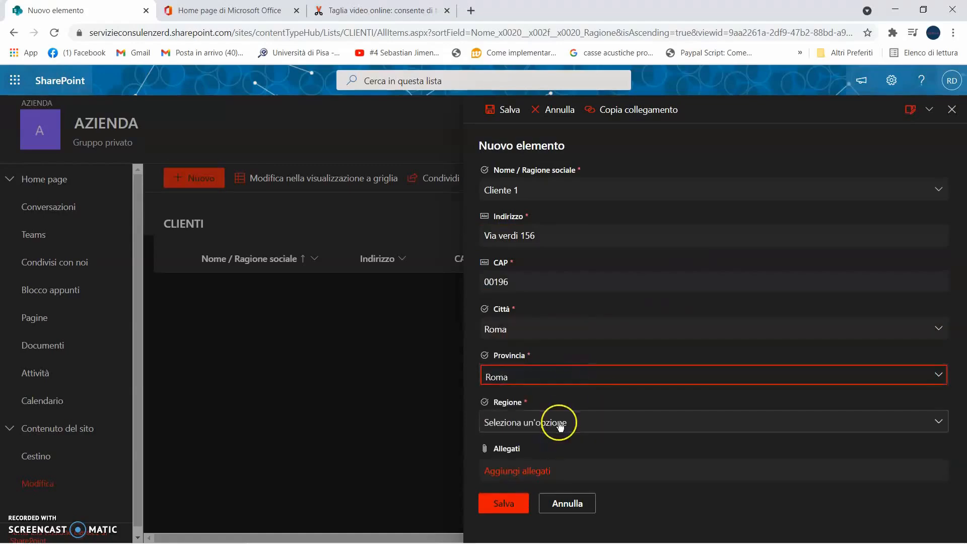
left_click(559, 423)
left_click(533, 463)
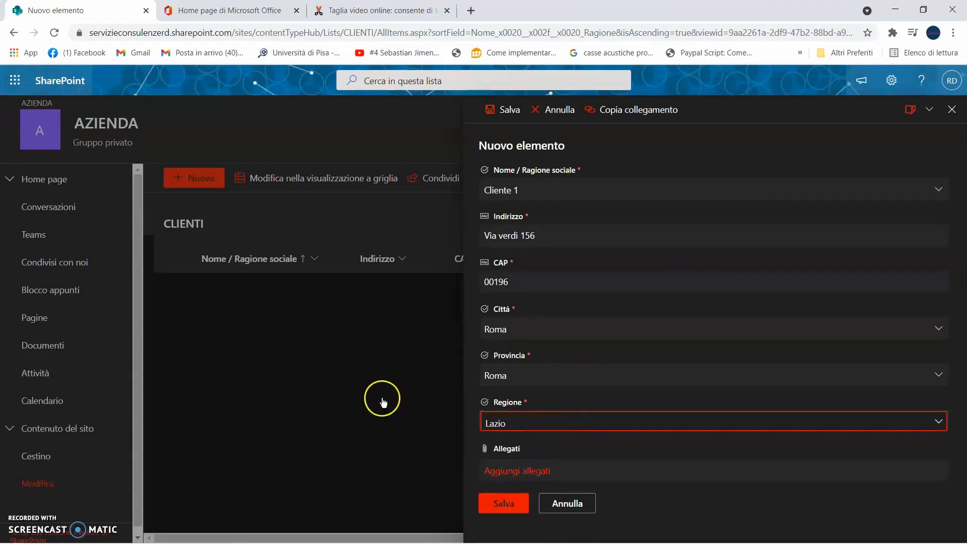
left_click(503, 508)
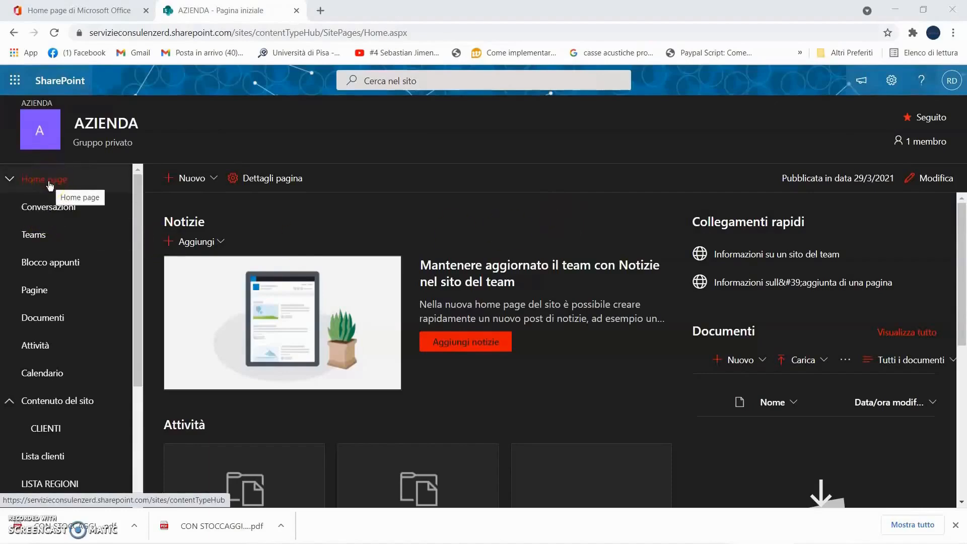
Step: Start a new blank list in the AZIENDA site and name it FATTURE ATTIVE
left_click(187, 181)
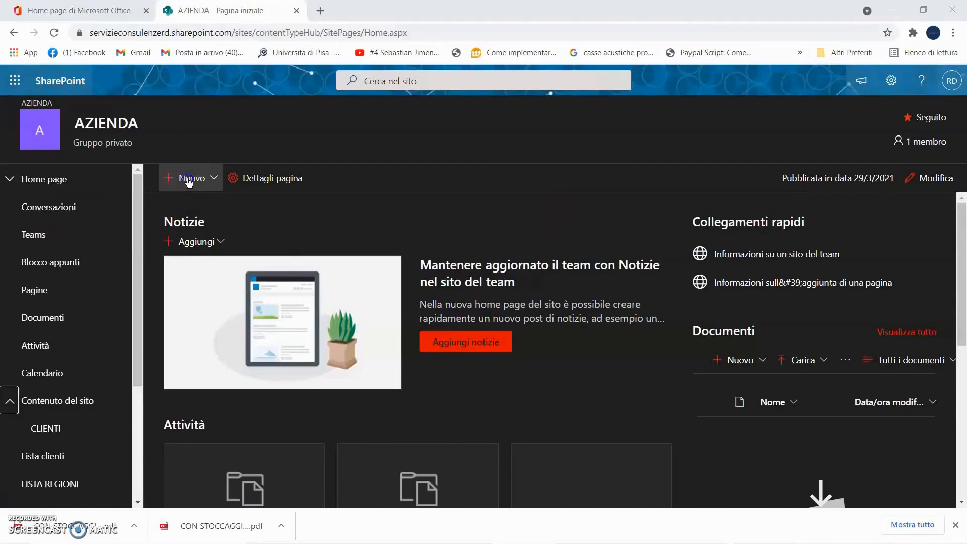
left_click(178, 207)
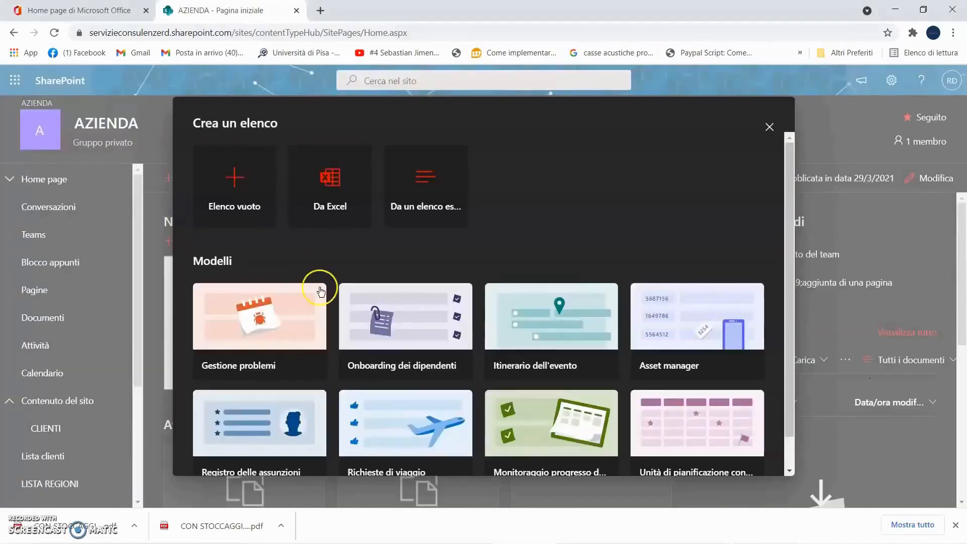
left_click(229, 182)
left_click(350, 215)
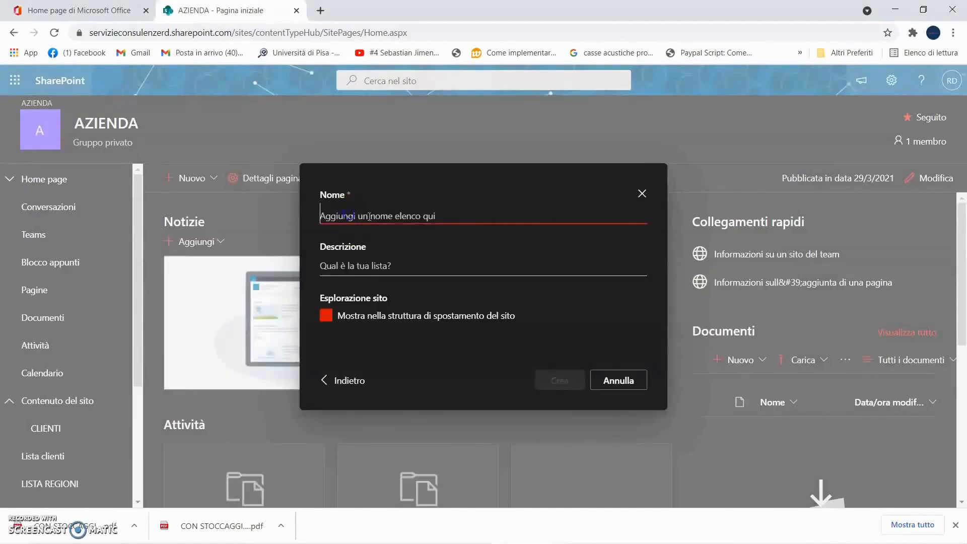
left_click(433, 225)
key("Caps_Lock")
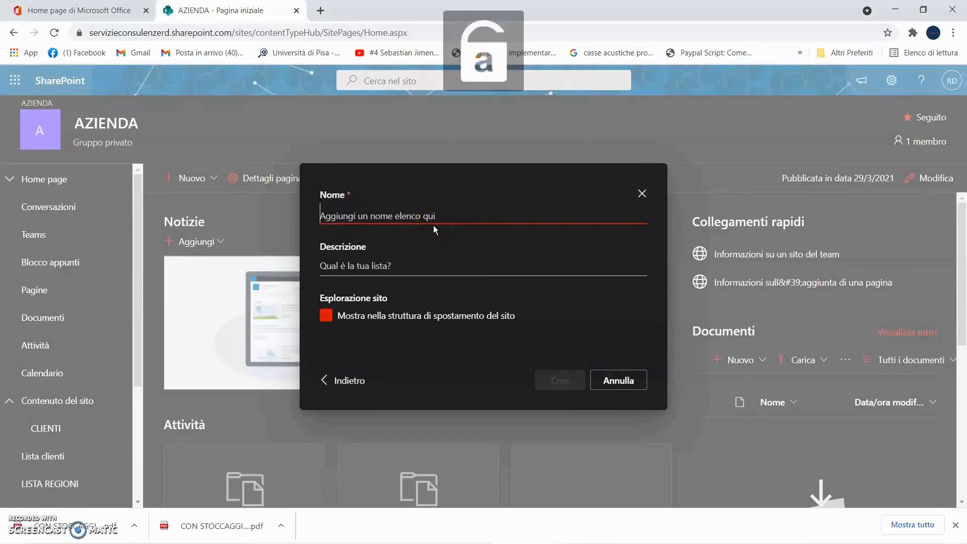
type("FATT")
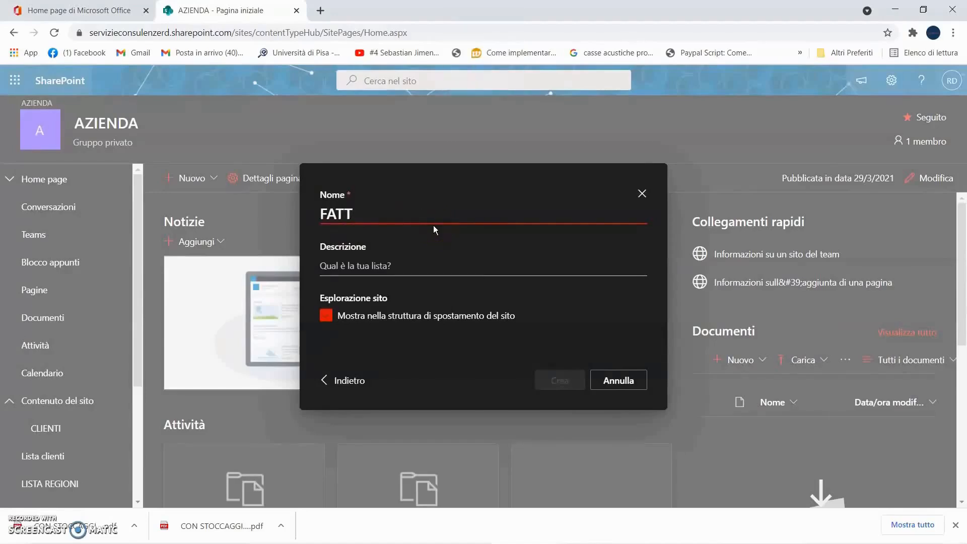
type("URE ATTIVE")
Step: Enter the description "Elenco delle fatture dei clienti" and create the list
left_click(419, 259)
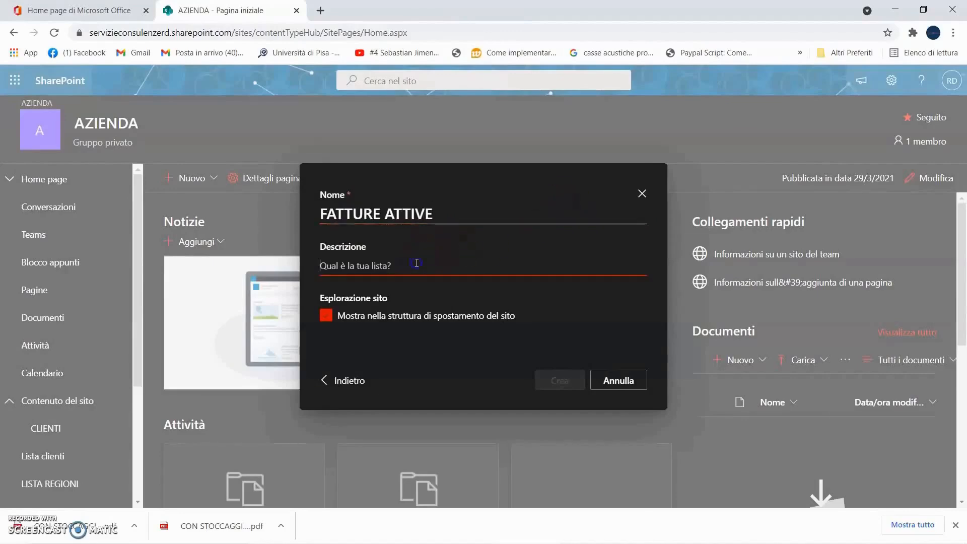
key("Caps_Lock")
type("Eke")
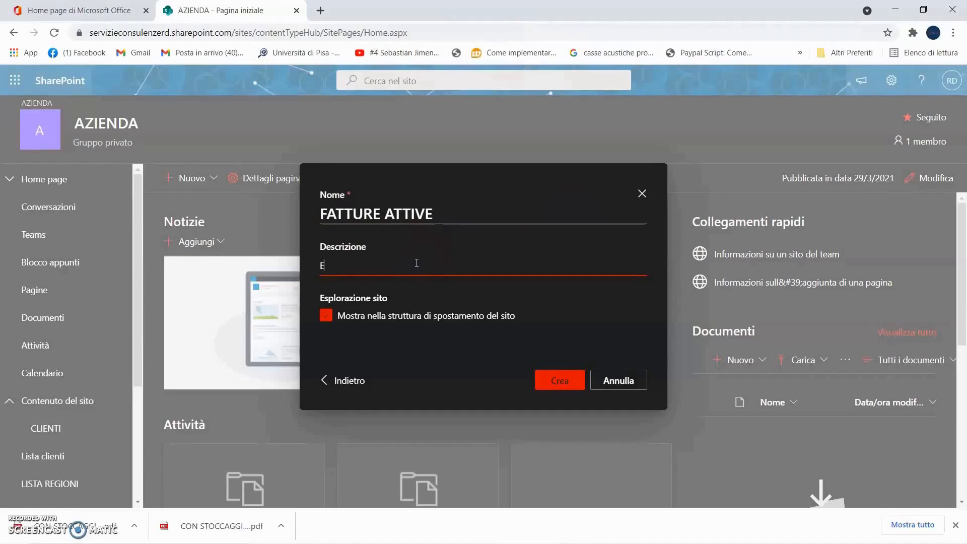
key("BackSpace")
key("BackSpace")
type("lenco delle fatture dei clienti")
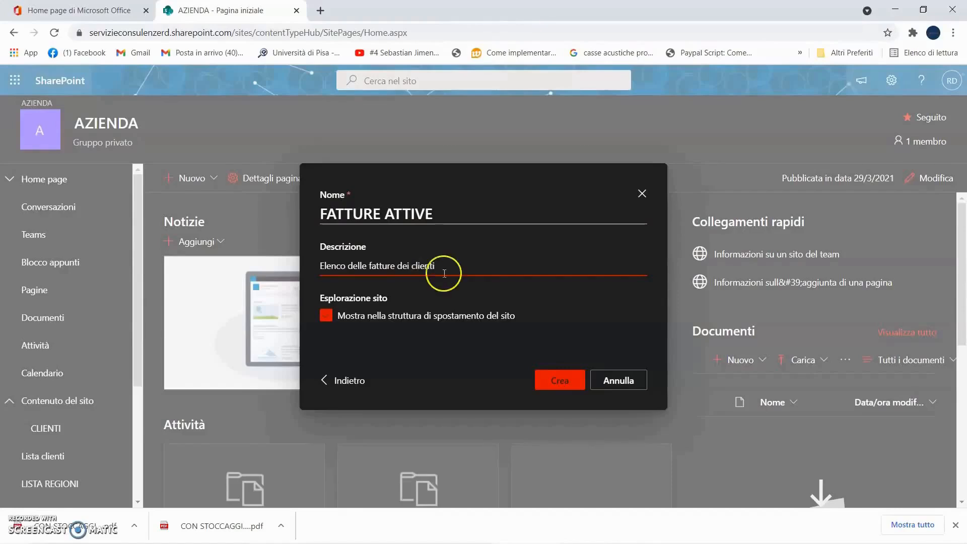
left_click(549, 385)
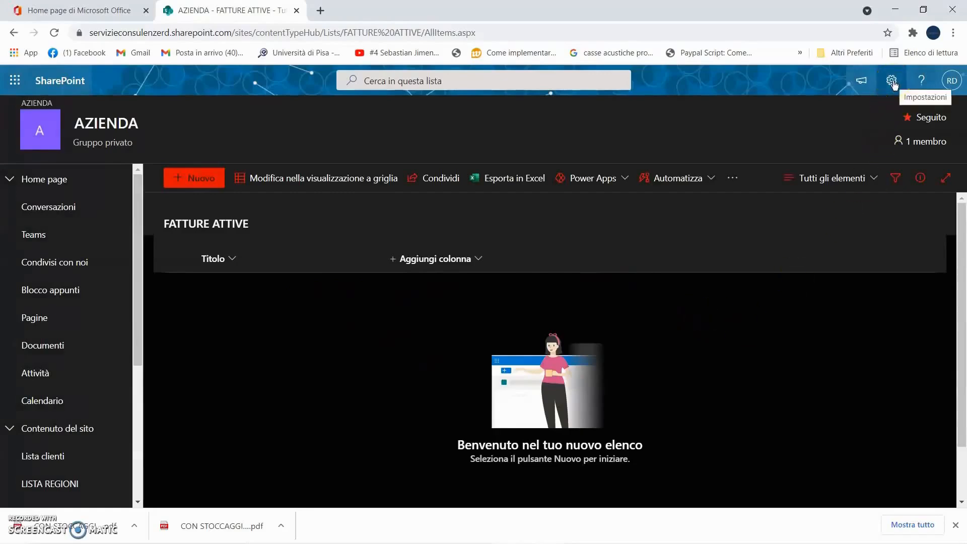
Step: Open the list settings of FATTURE ATTIVE and go to the Colonne section
left_click(892, 85)
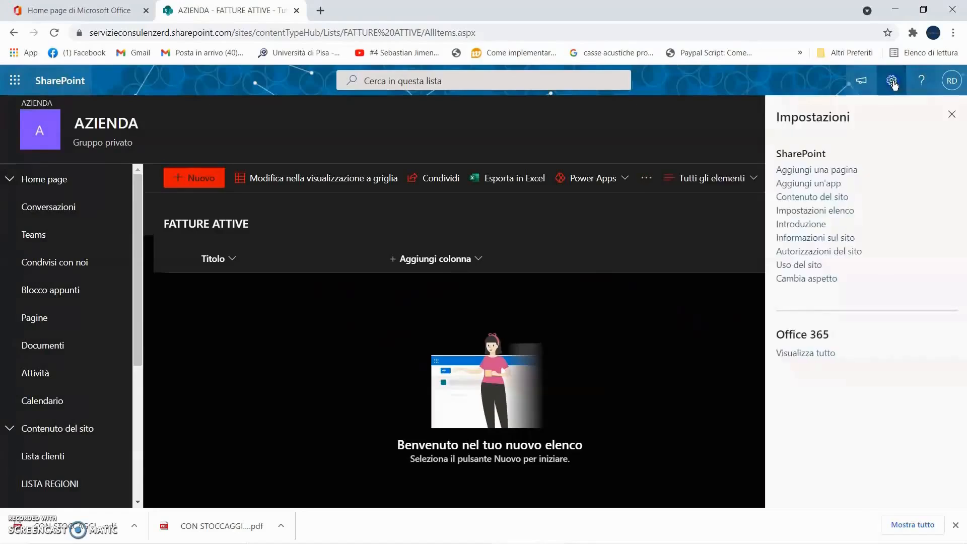
left_click(849, 215)
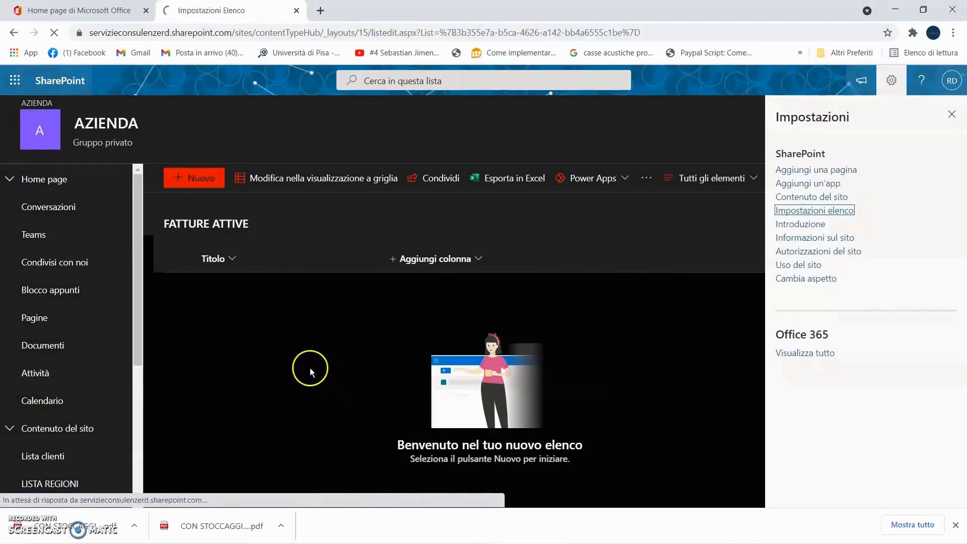
scroll(605, 337, "down", 3)
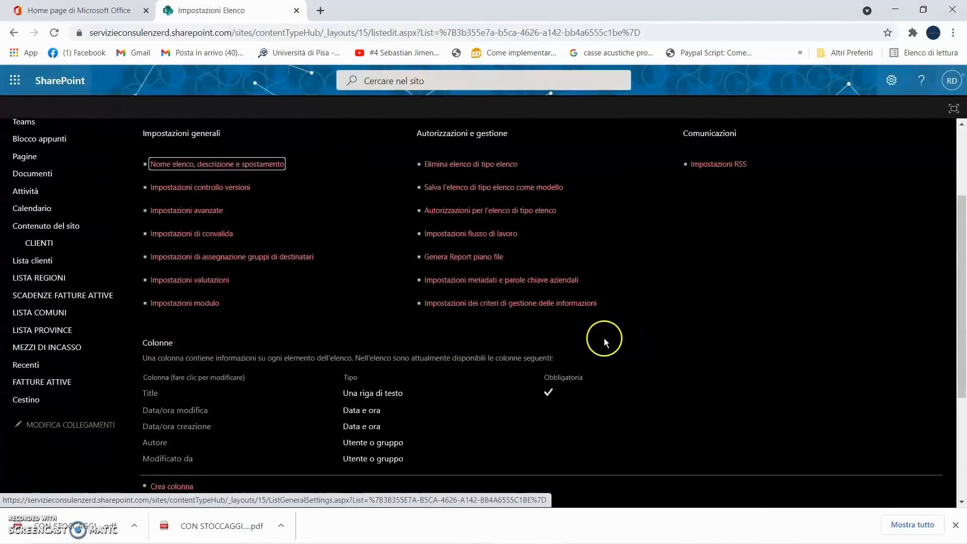
scroll(604, 343, "down", 2)
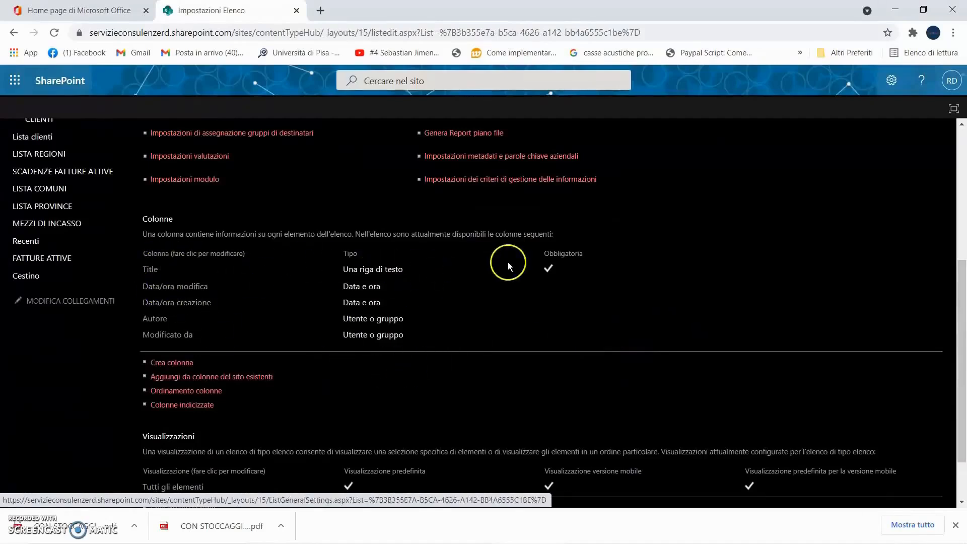
scroll(459, 289, "down", 1)
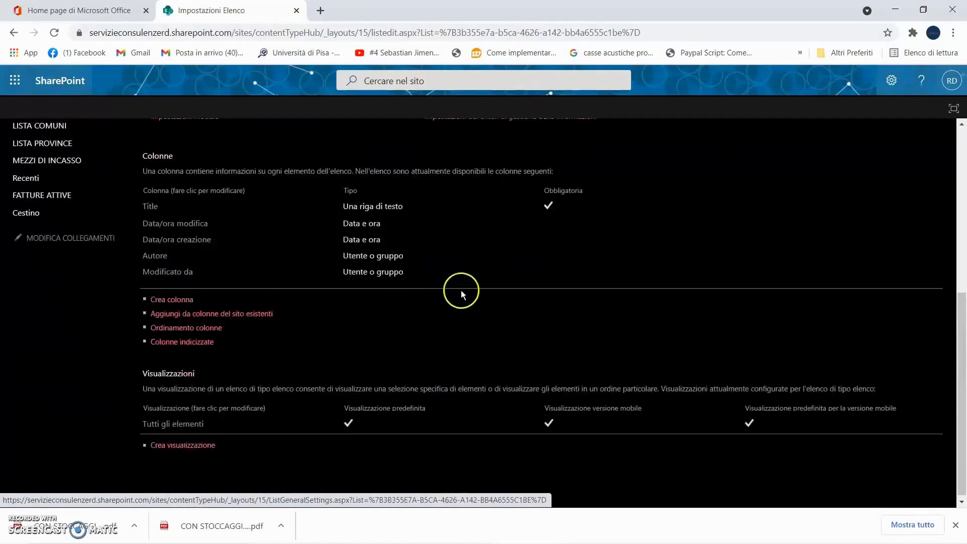
scroll(537, 266, "up", 1)
scroll(537, 266, "up", 2)
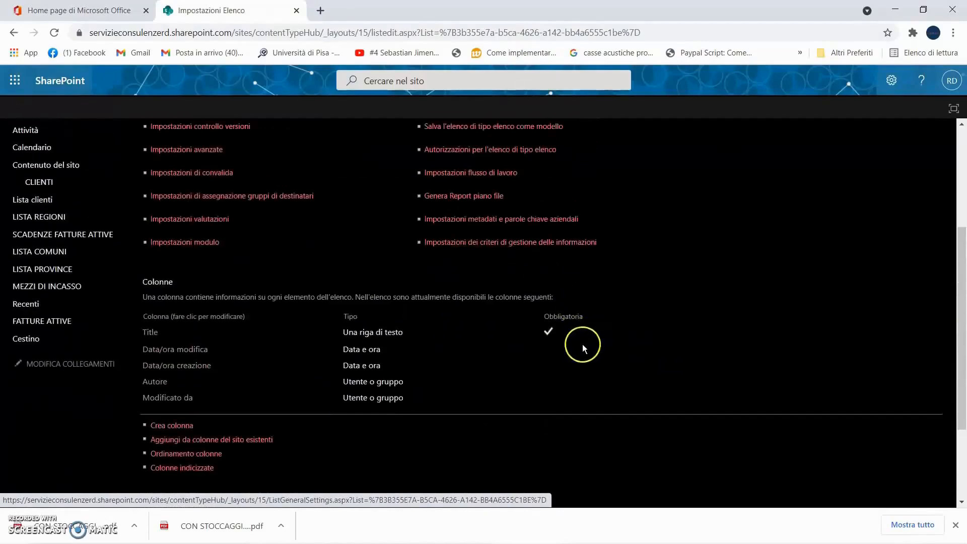
Step: Rename the Title column of the FATTURE ATTIVE list to Numero and save the column
left_click(149, 332)
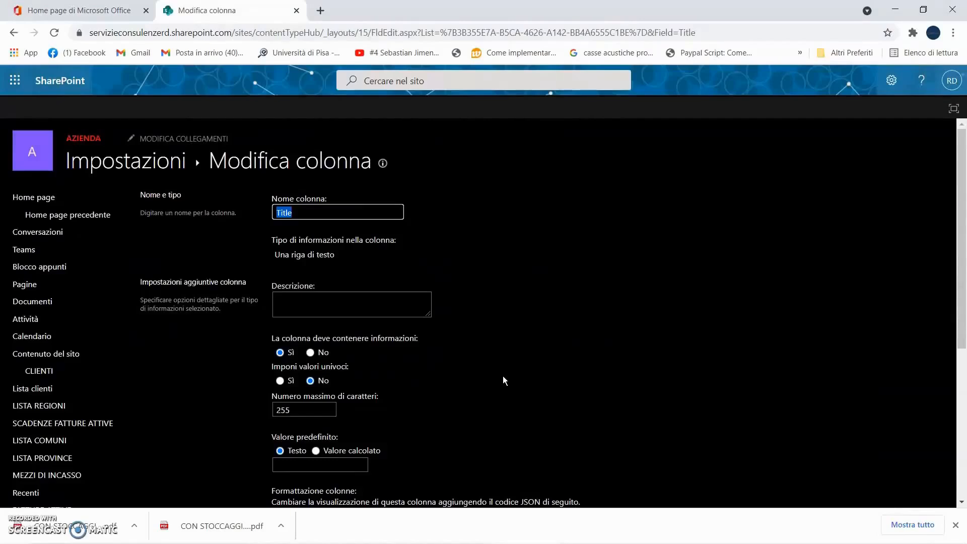
type("Numero")
scroll(438, 357, "down", 1)
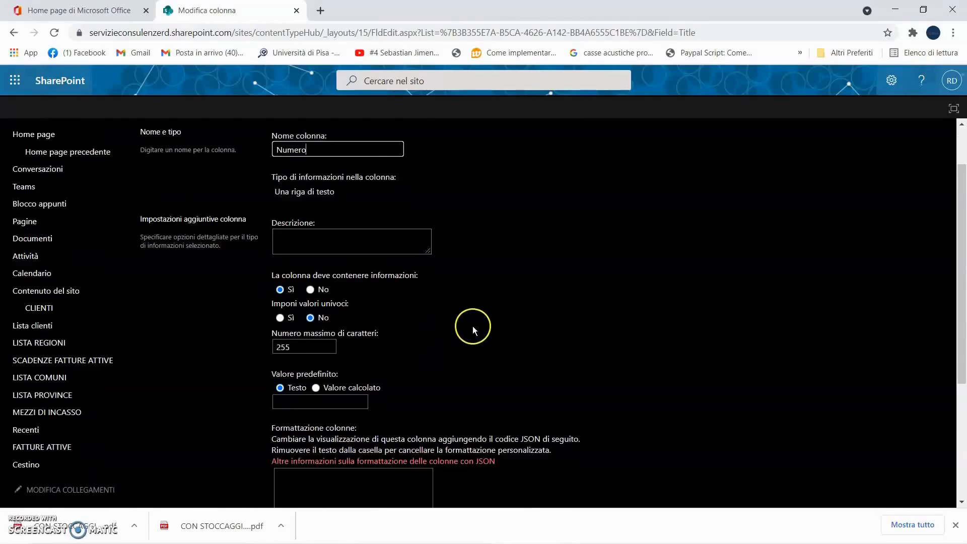
scroll(596, 306, "down", 3)
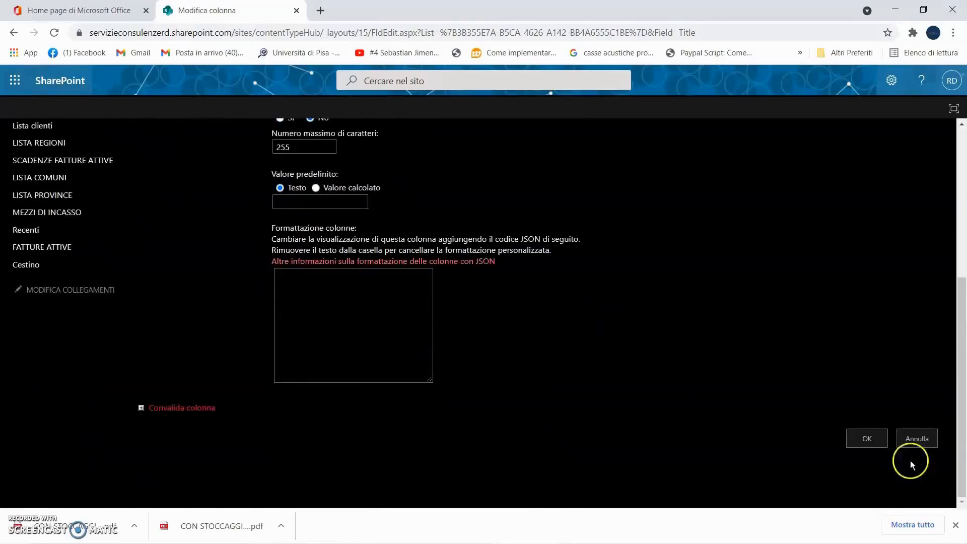
left_click(866, 437)
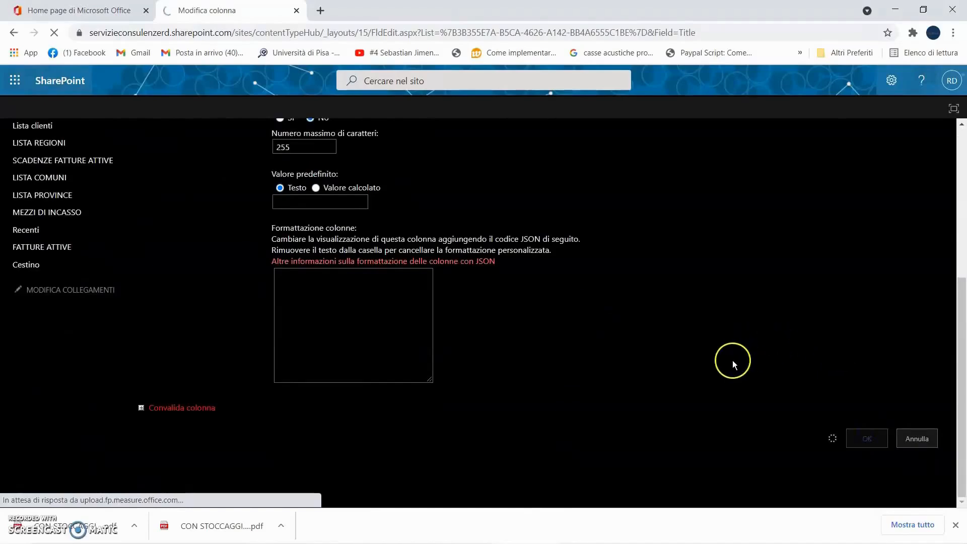
Step: Start a new column in the FATTURE ATTIVE list, name it Importo and set its type to Valuta
scroll(685, 364, "down", 5)
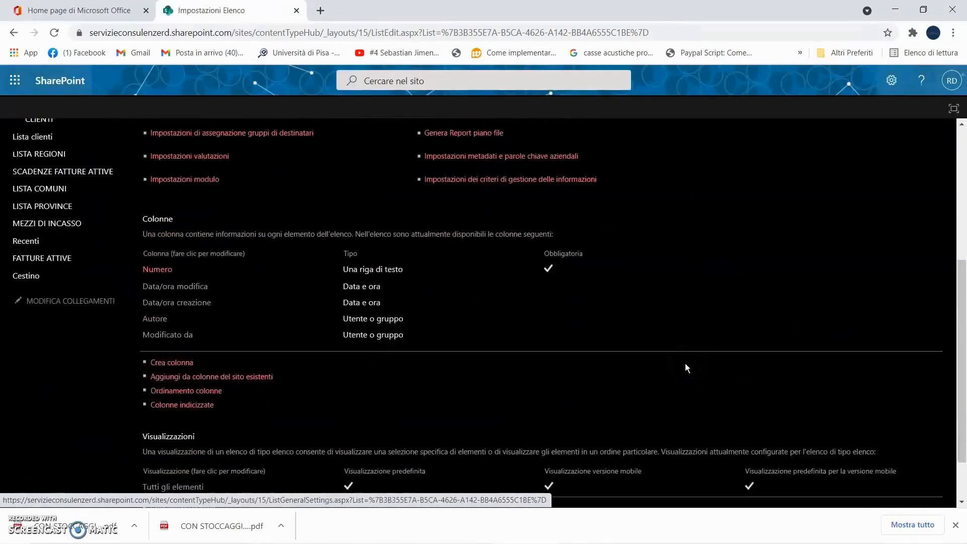
scroll(684, 364, "down", 2)
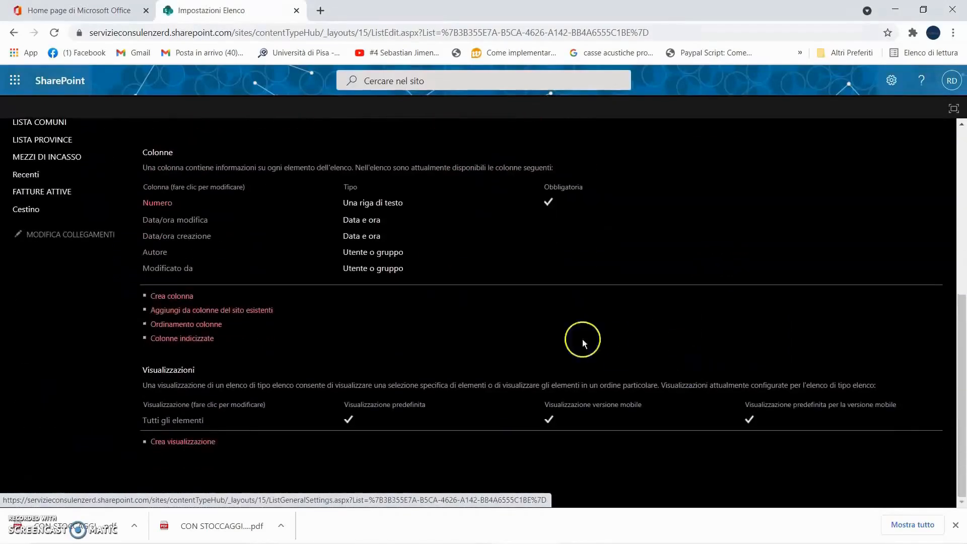
left_click(186, 296)
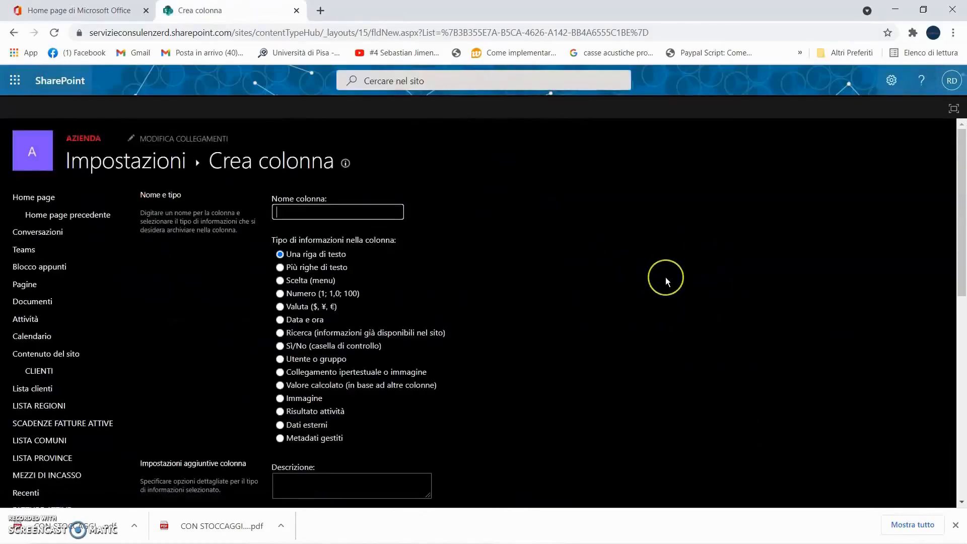
type("Imp")
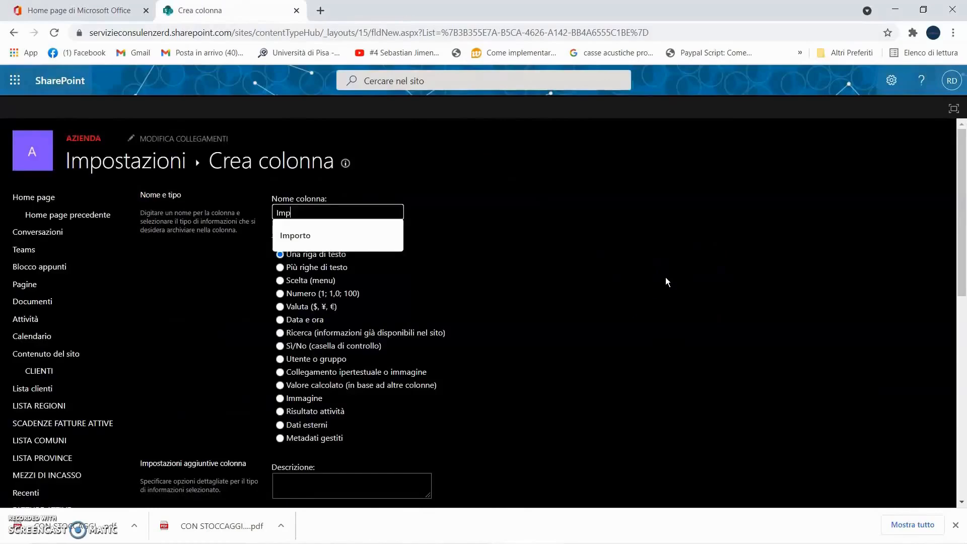
type("orto")
left_click(670, 280)
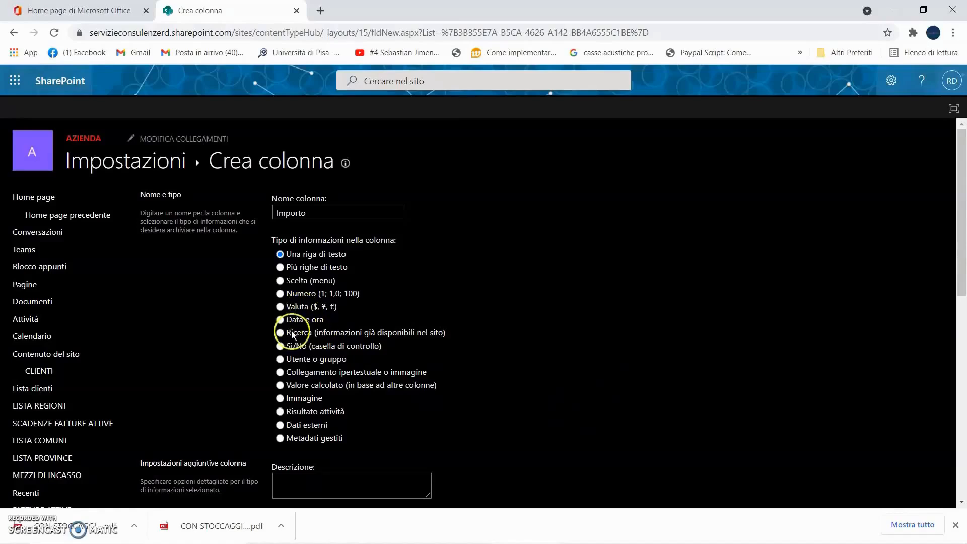
left_click(280, 307)
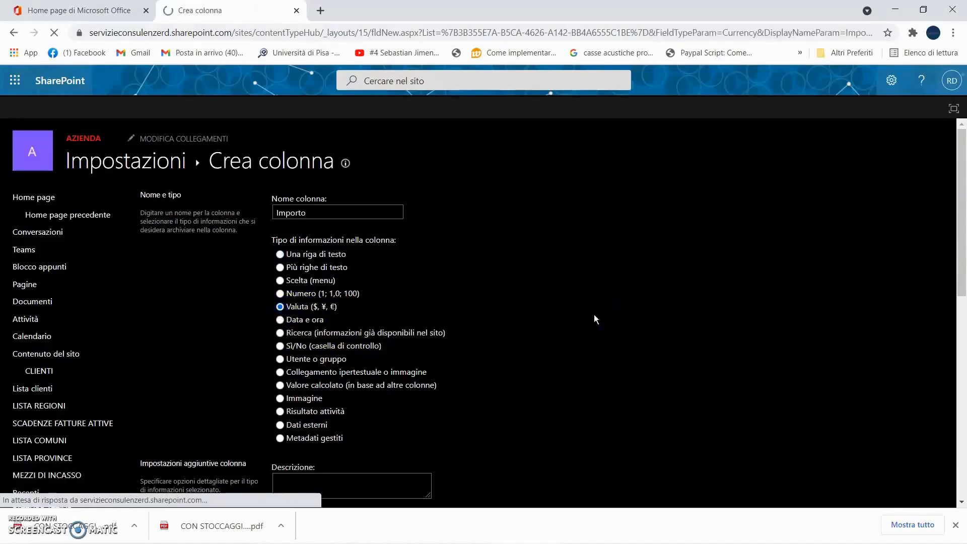
Step: Make the Importo column mandatory with 2 decimal places and save it
scroll(593, 315, "down", 1)
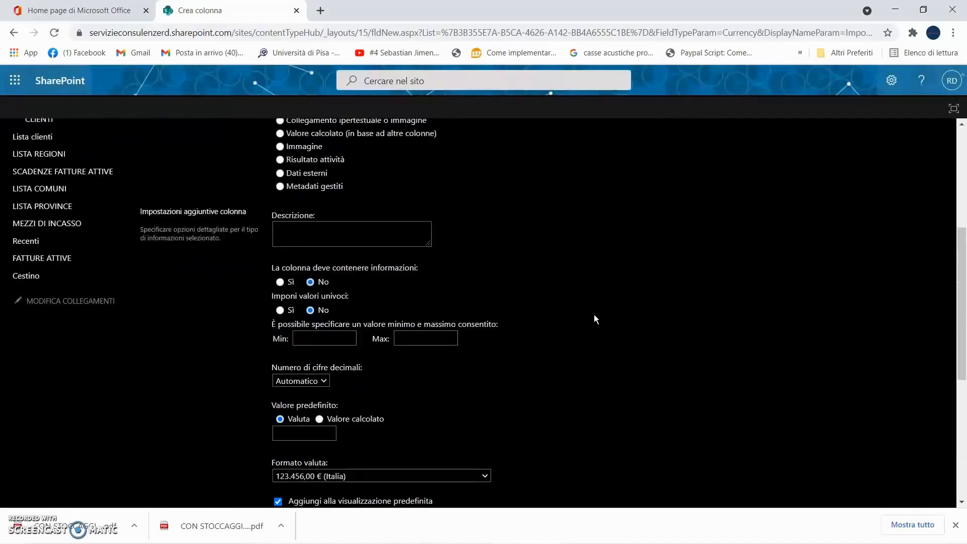
left_click(596, 316)
left_click(280, 282)
scroll(549, 319, "down", 1)
scroll(552, 313, "down", 1)
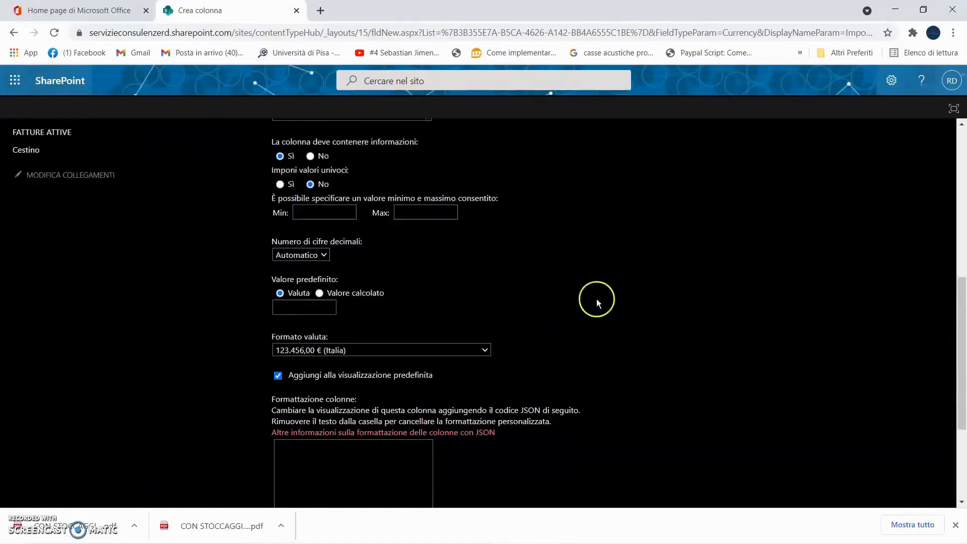
left_click(321, 254)
left_click(302, 297)
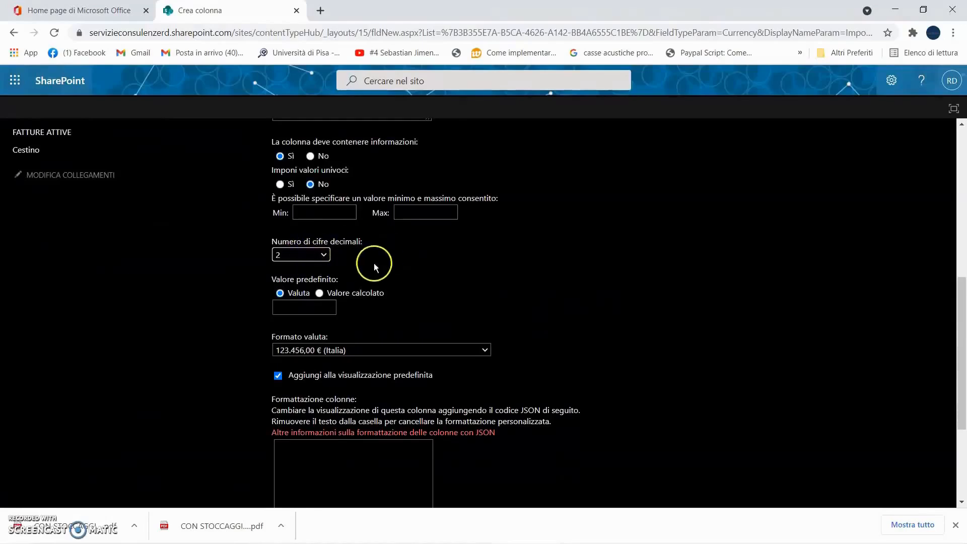
scroll(528, 267, "down", 3)
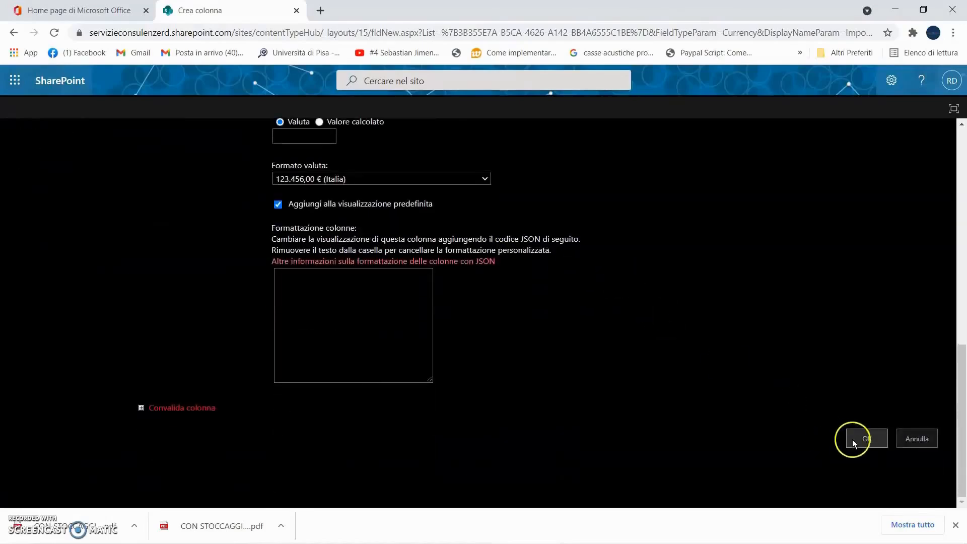
left_click(859, 437)
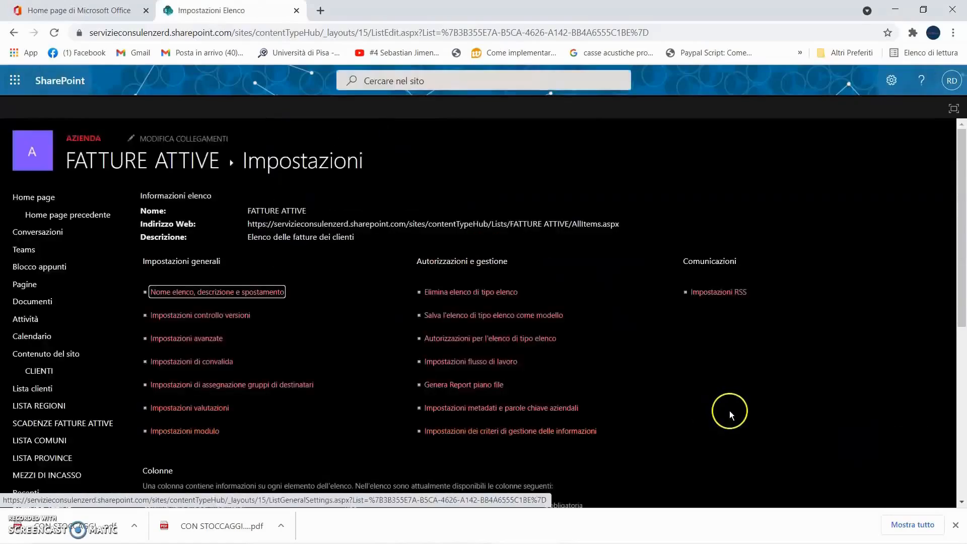
Step: Start another column in the FATTURE ATTIVE list, name it IVA and set its type to Numero
scroll(672, 387, "down", 4)
scroll(672, 385, "down", 1)
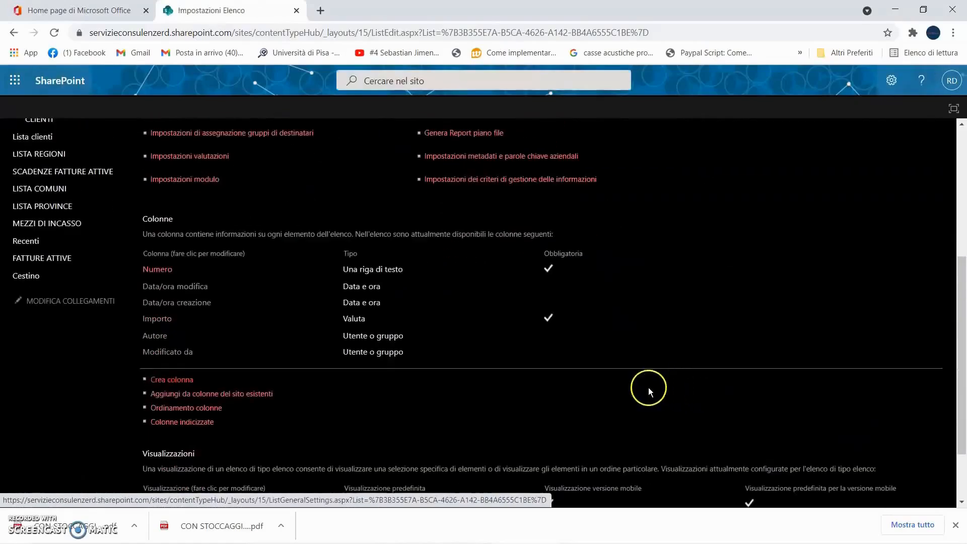
left_click(179, 381)
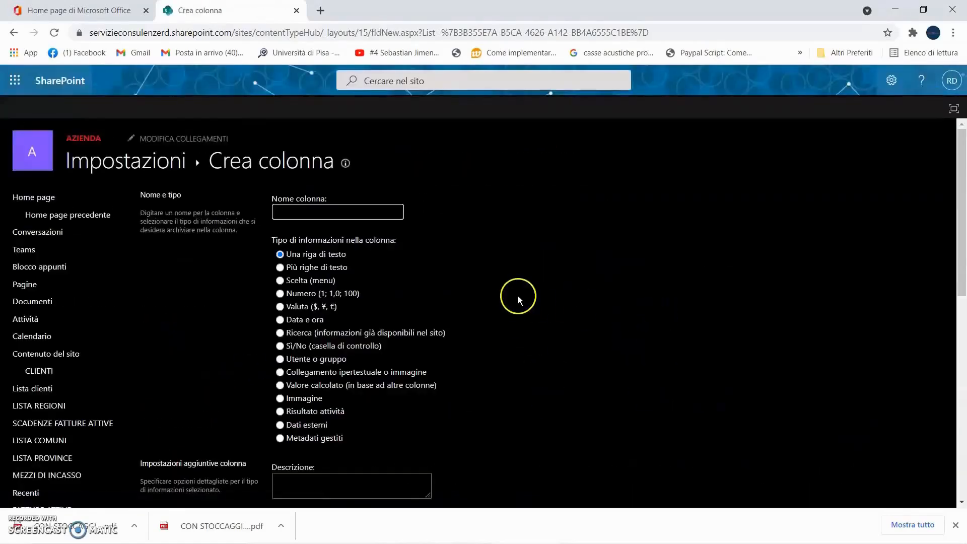
type("IVA")
left_click(280, 293)
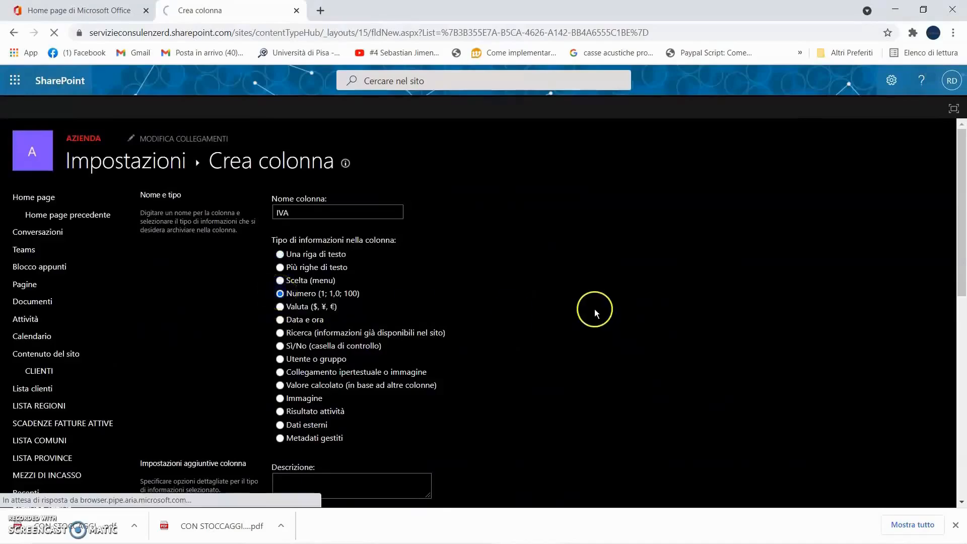
Step: Make the IVA column mandatory with a default value of 22 and save it
scroll(591, 308, "down", 6)
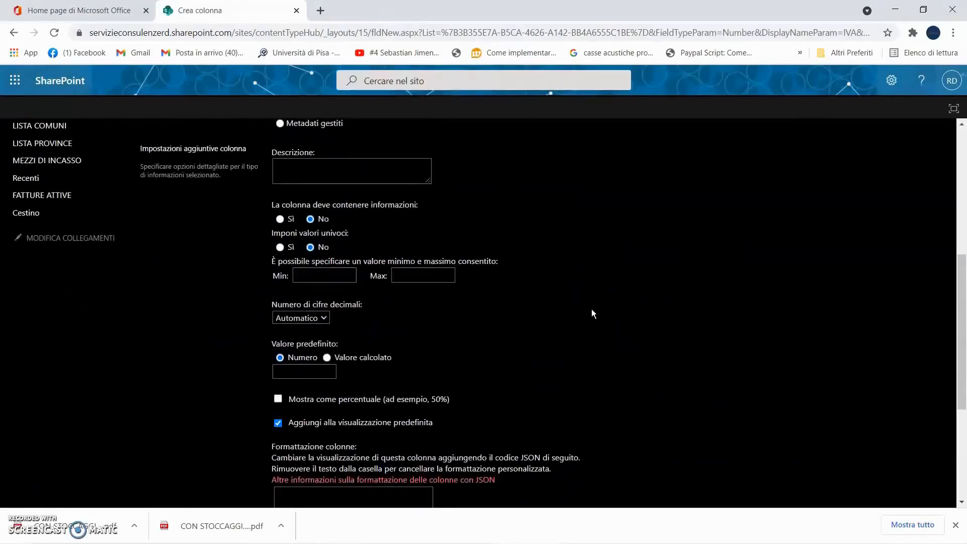
left_click(280, 219)
scroll(488, 352, "down", 1)
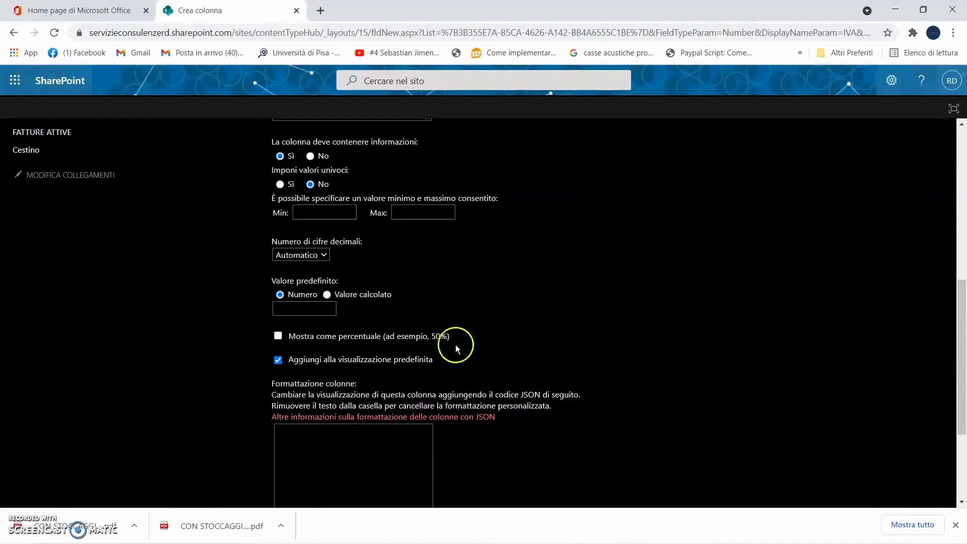
left_click(291, 307)
type("22")
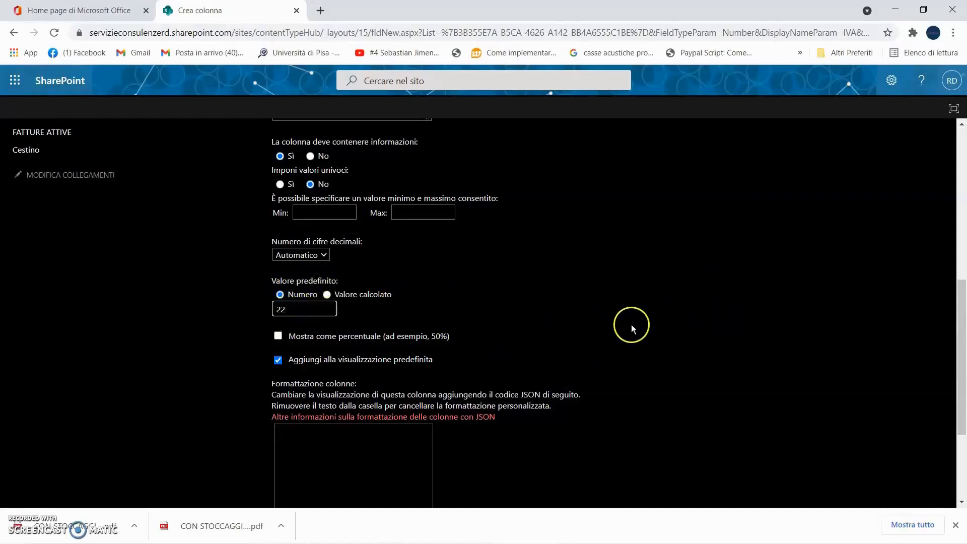
scroll(642, 308, "down", 3)
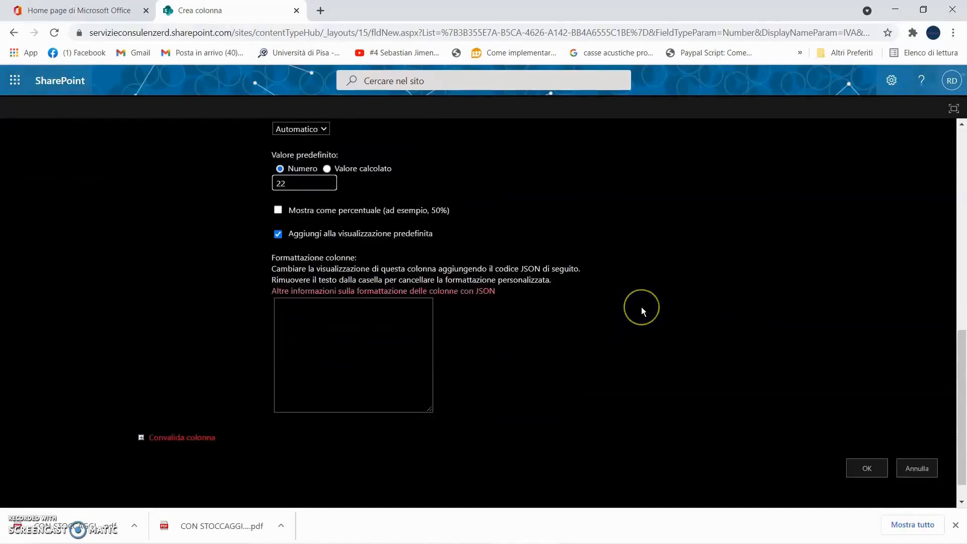
scroll(641, 312, "down", 1)
left_click(765, 438)
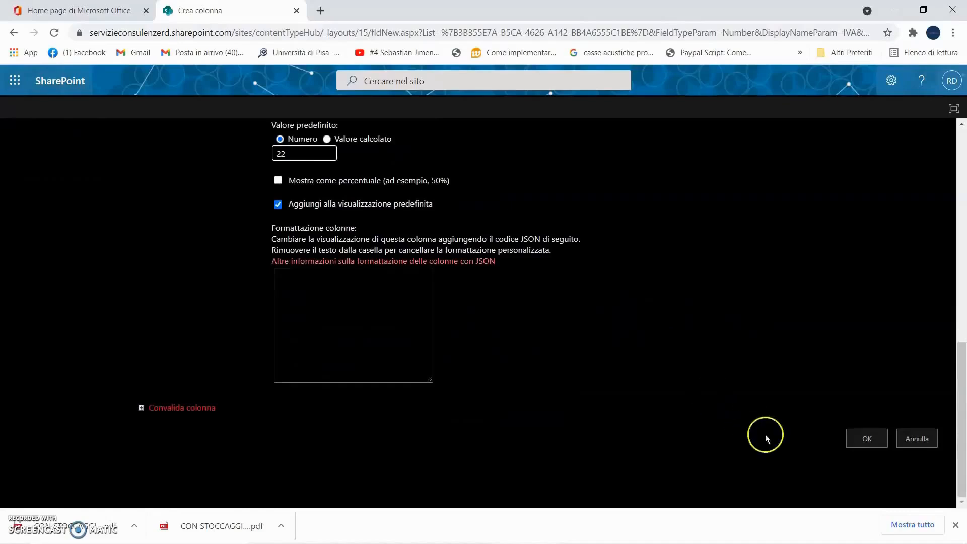
left_click(878, 443)
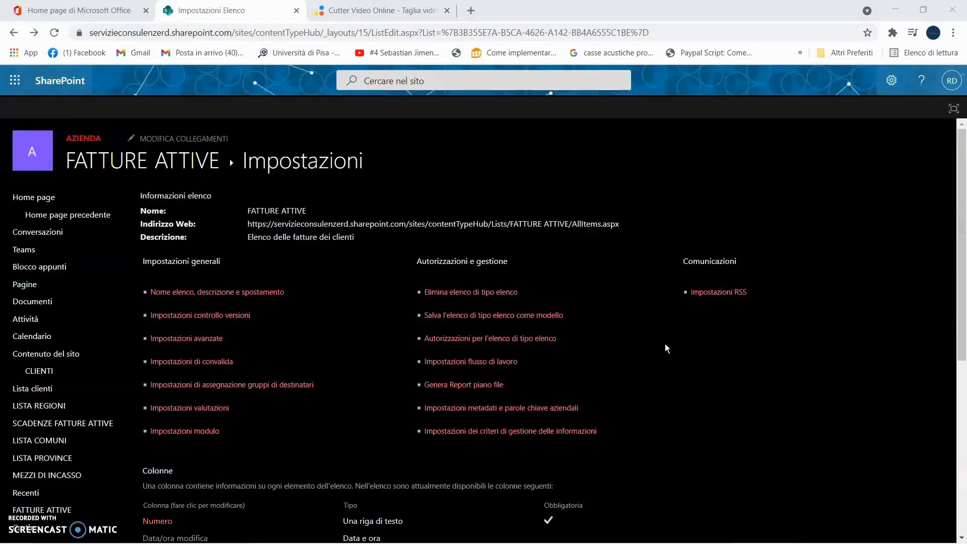
Step: Start a further list column named Totale IVA and set its type to Valore calcolato
scroll(665, 343, "down", 6)
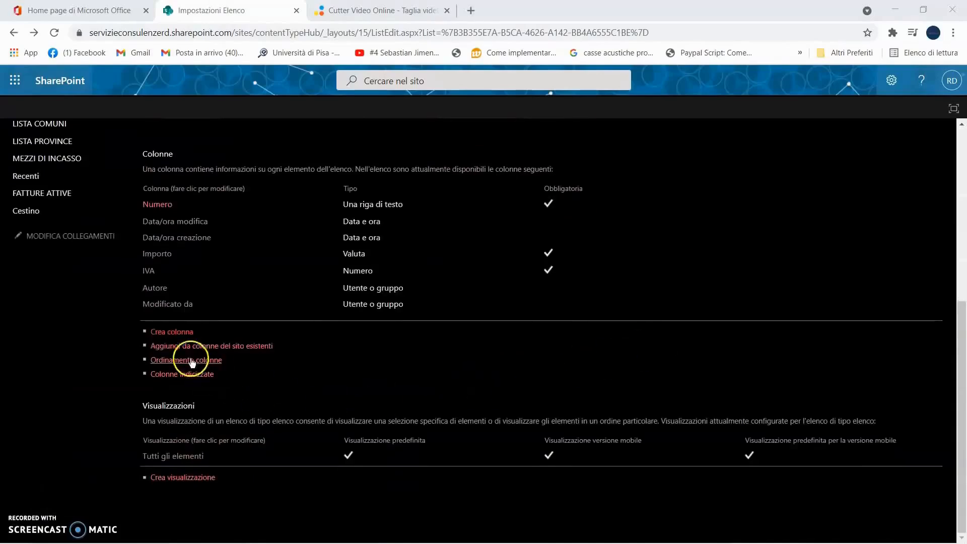
left_click(171, 333)
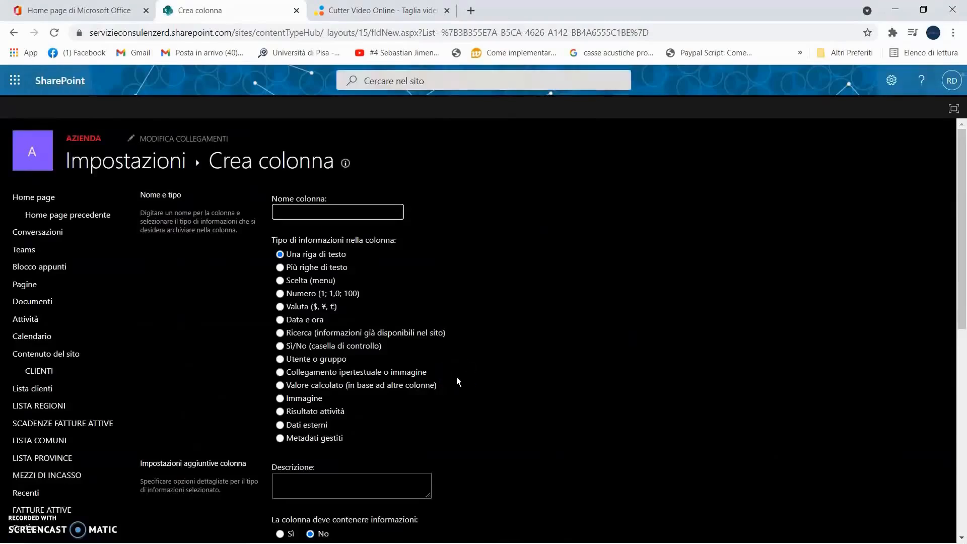
type("Totale IVA")
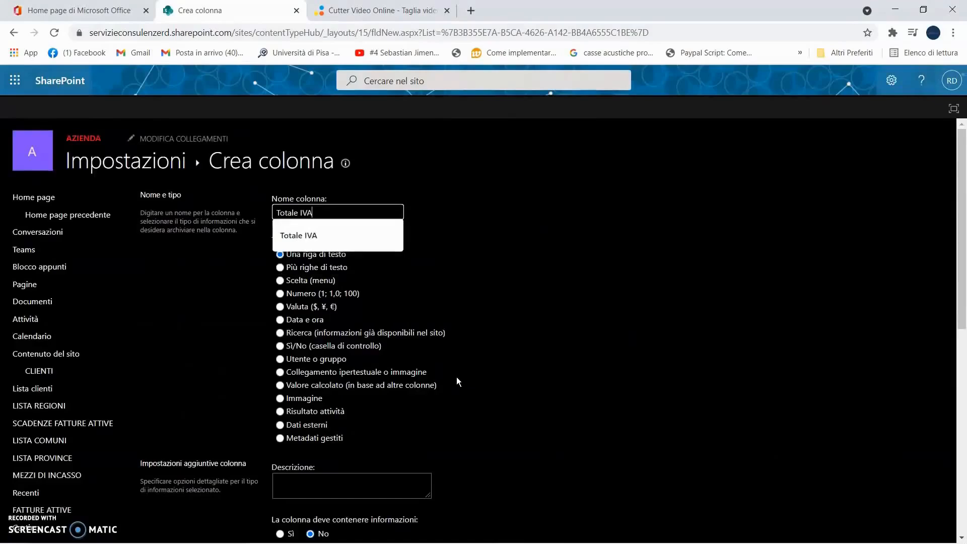
key("Escape")
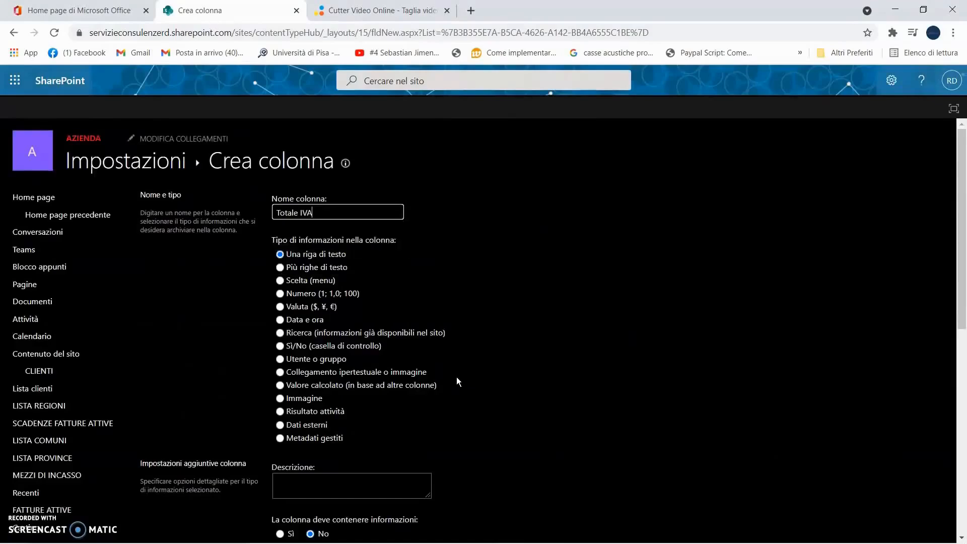
scroll(553, 320, "down", 1)
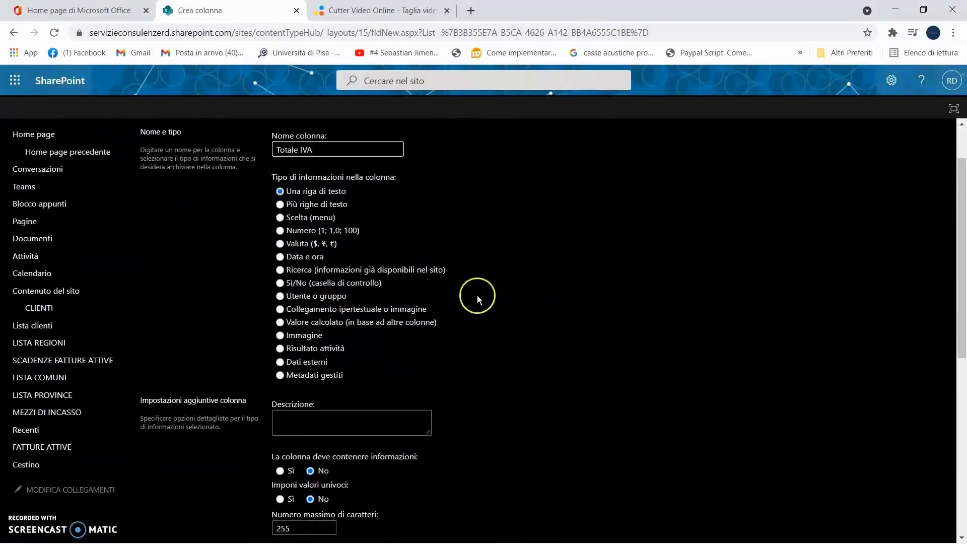
left_click(280, 322)
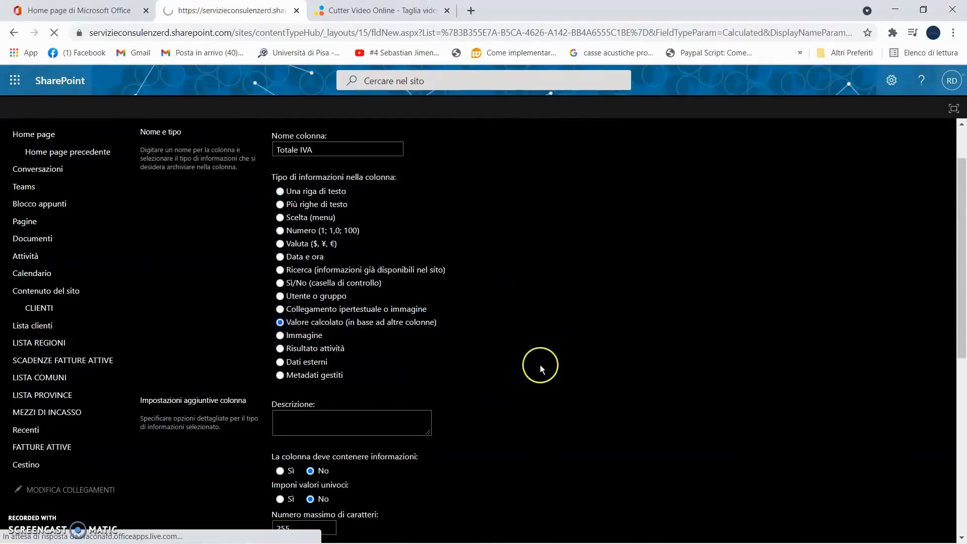
Step: Enter the description "Formula calcolo IVA" and the formula [Importo]/100*IVA for the Totale IVA column
scroll(547, 355, "down", 5)
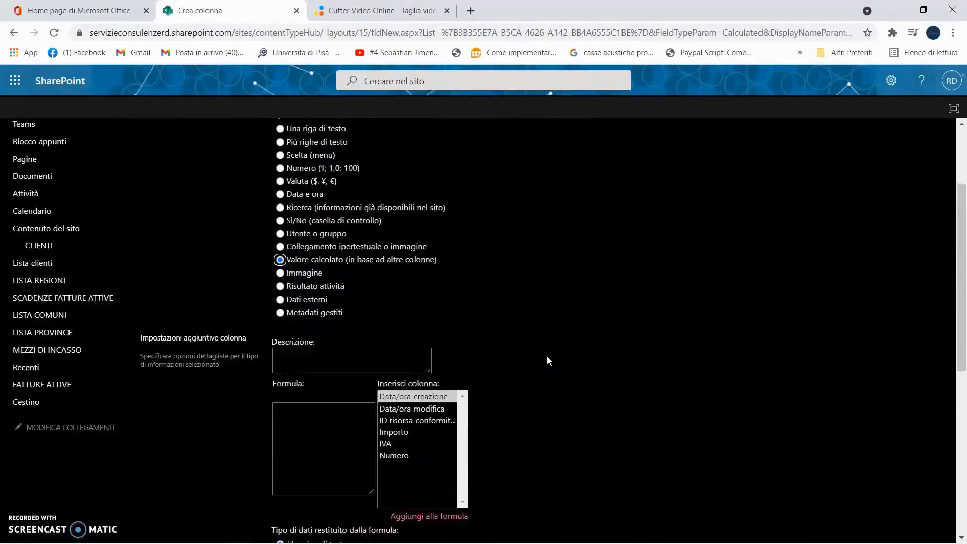
left_click(324, 238)
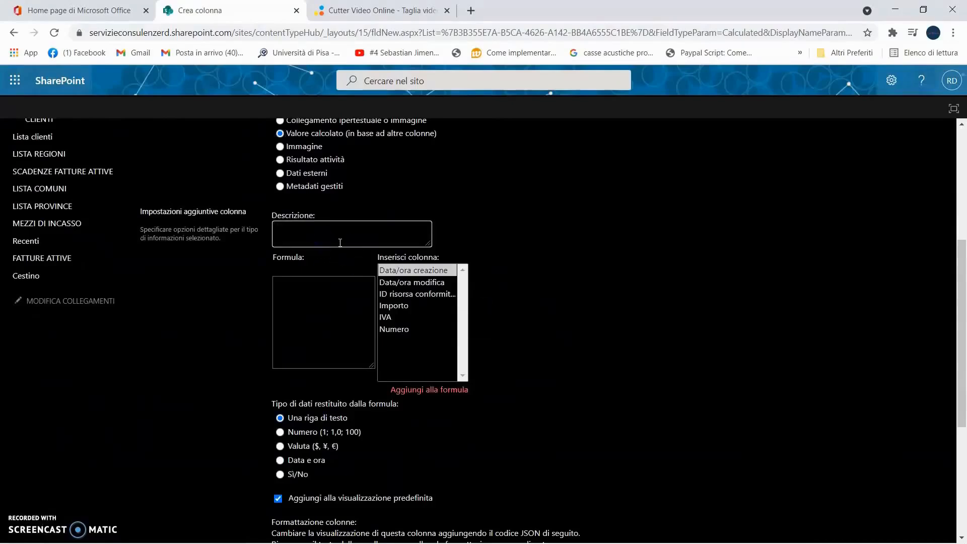
type("Formula calcolo IVA")
left_click(347, 296)
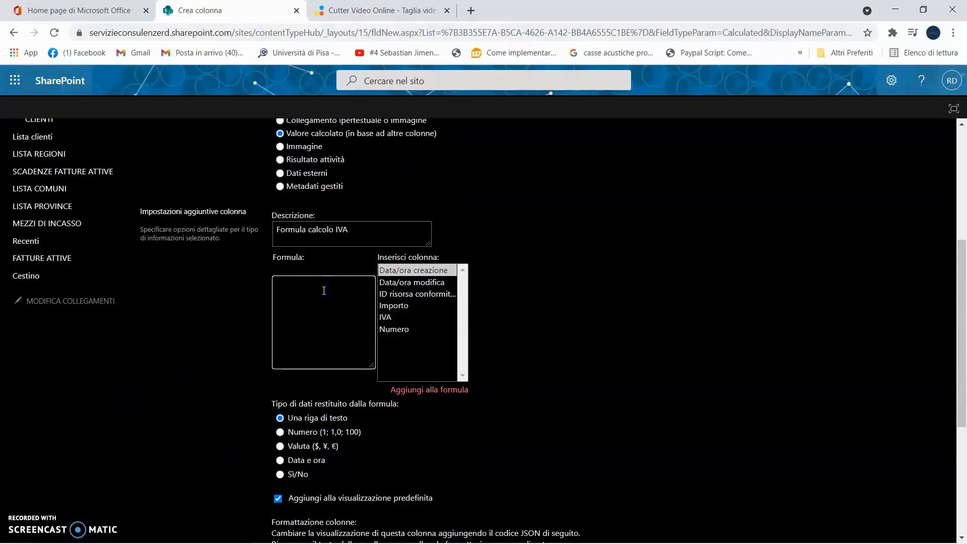
type("[")
left_click(320, 291)
type("[Importo]/100*IVA")
Step: Set the data type returned by the Totale IVA formula to Valuta and save the column
scroll(483, 388, "down", 2)
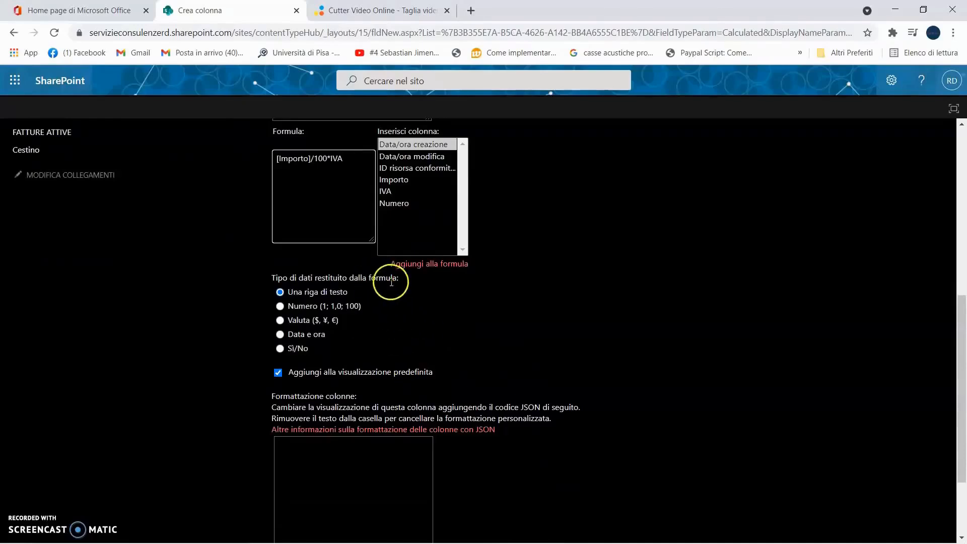
left_click(280, 321)
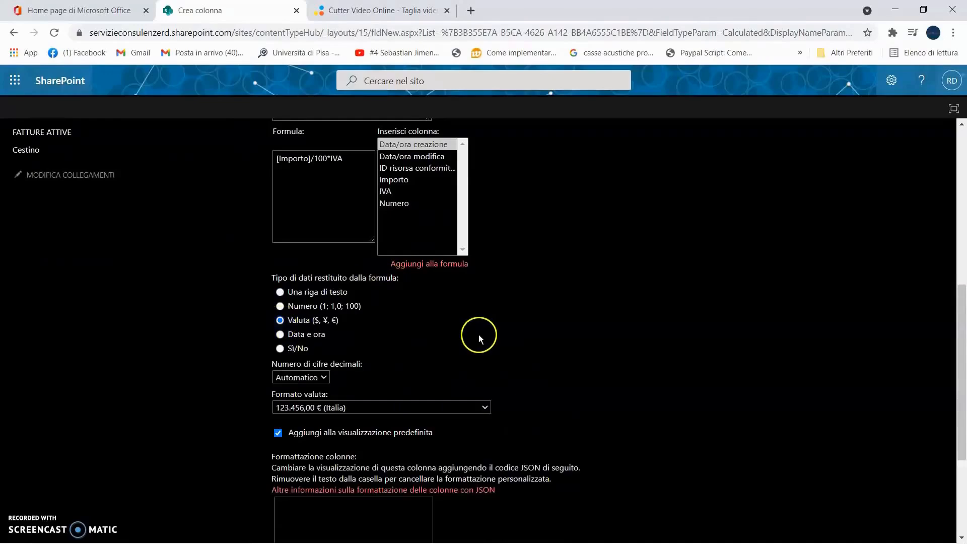
scroll(666, 307, "down", 3)
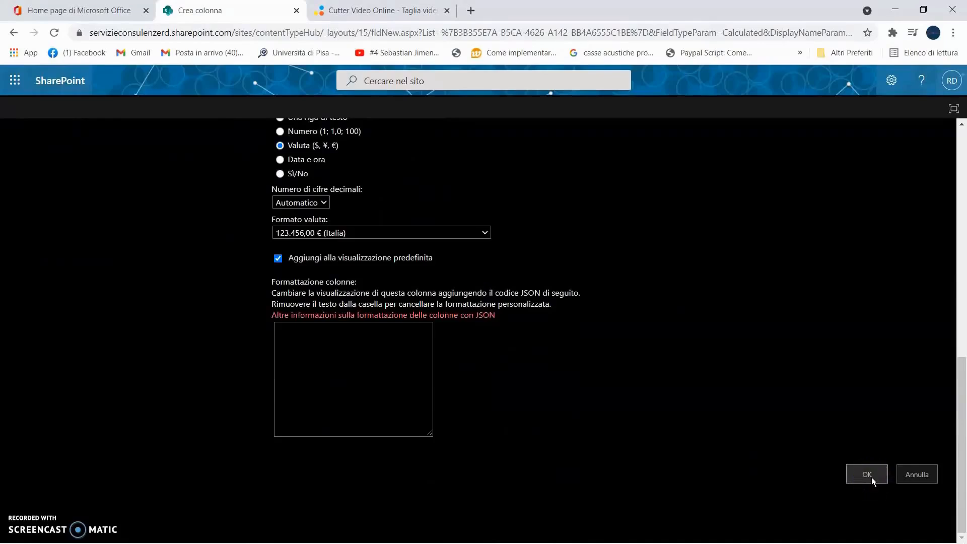
left_click(871, 477)
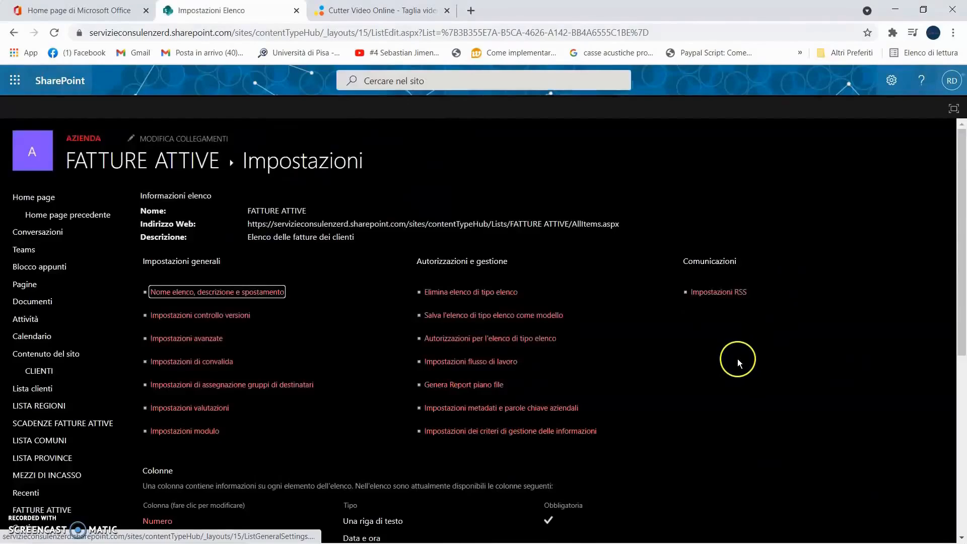
Step: Start another column in the FATTURE ATTIVE list named Totale fattura and set its type to Valore calcolato
scroll(737, 359, "down", 4)
scroll(737, 358, "down", 3)
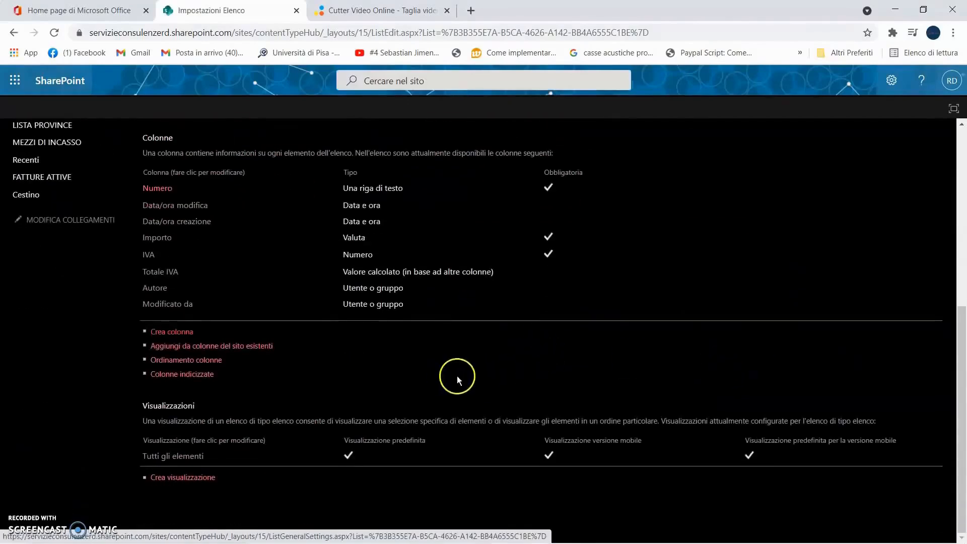
left_click(170, 332)
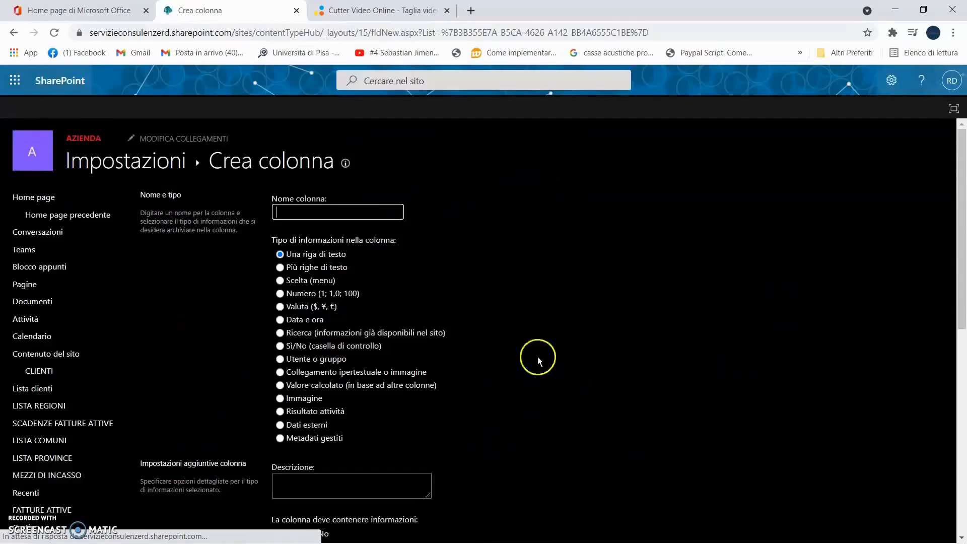
key("Caps_Lock")
type("T")
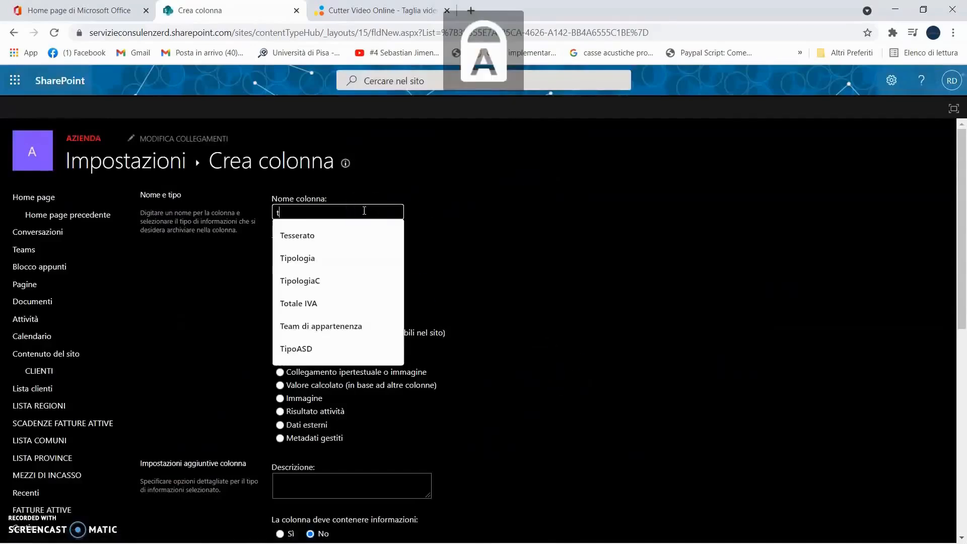
key("Caps_Lock")
type("o")
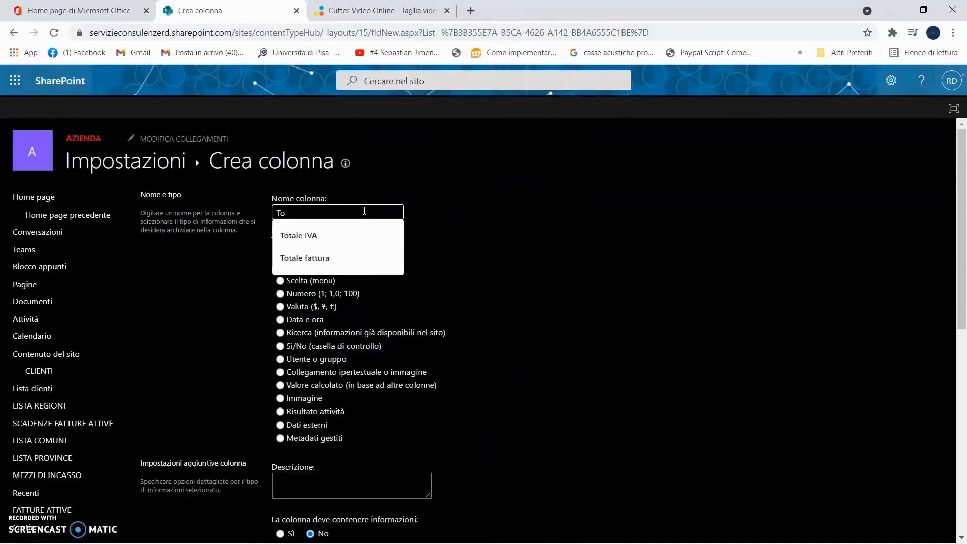
type("tale fattura")
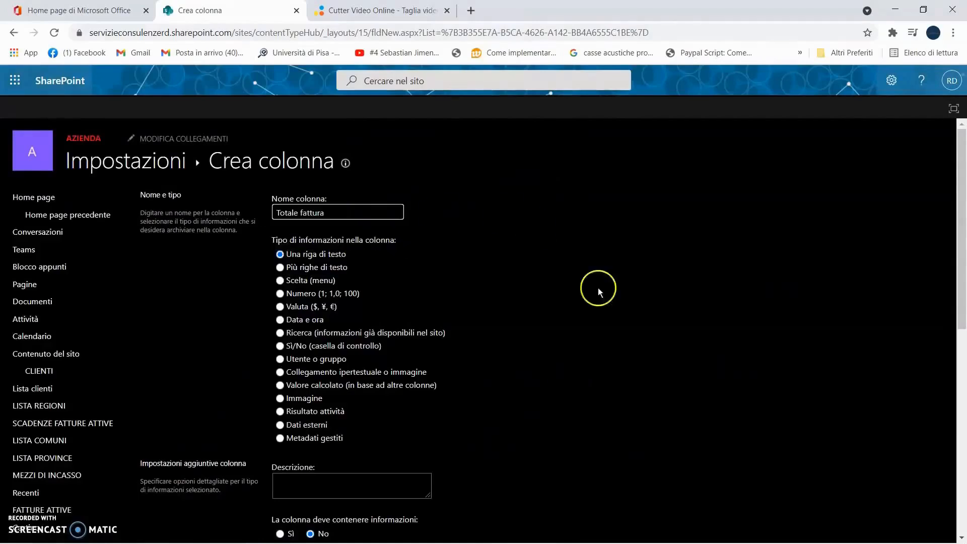
scroll(598, 289, "down", 1)
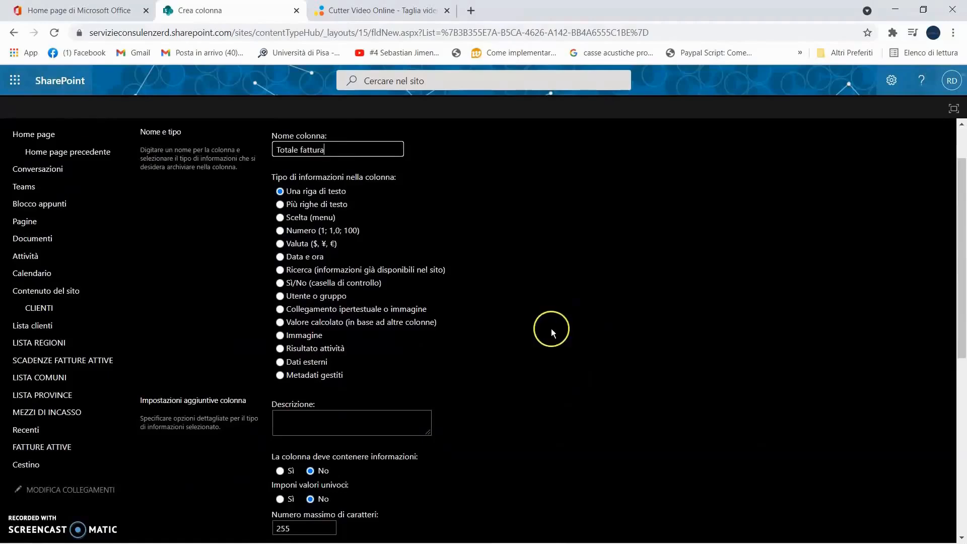
left_click(284, 323)
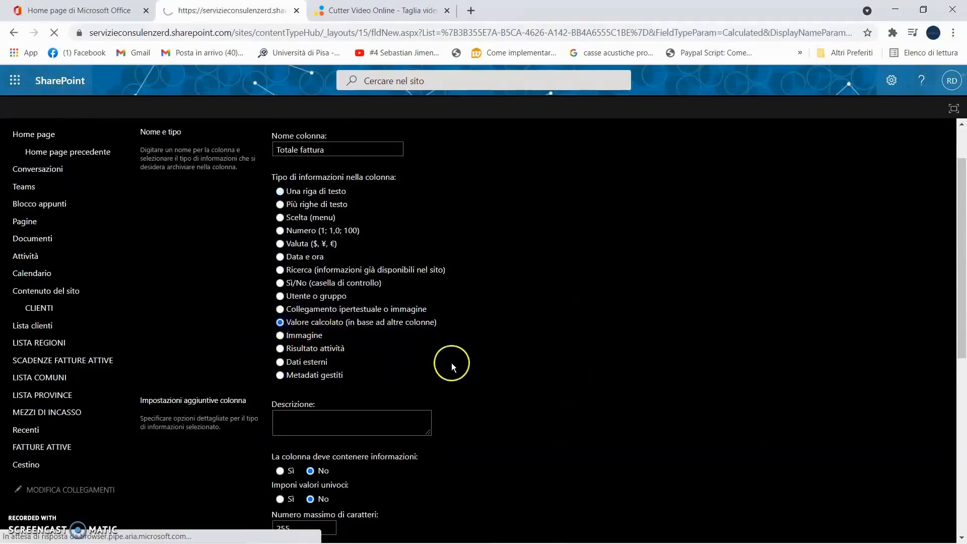
Step: Enter the description "Importo + IVA" and the formula [Importo]+[Totale IVA] for the Totale fattura column
scroll(512, 333, "down", 2)
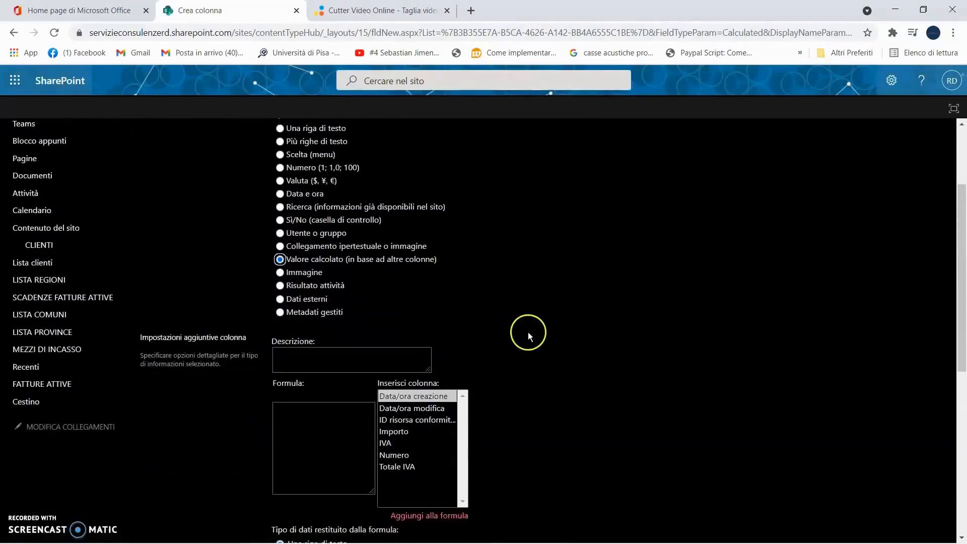
scroll(527, 332, "down", 1)
left_click(380, 294)
type("Im")
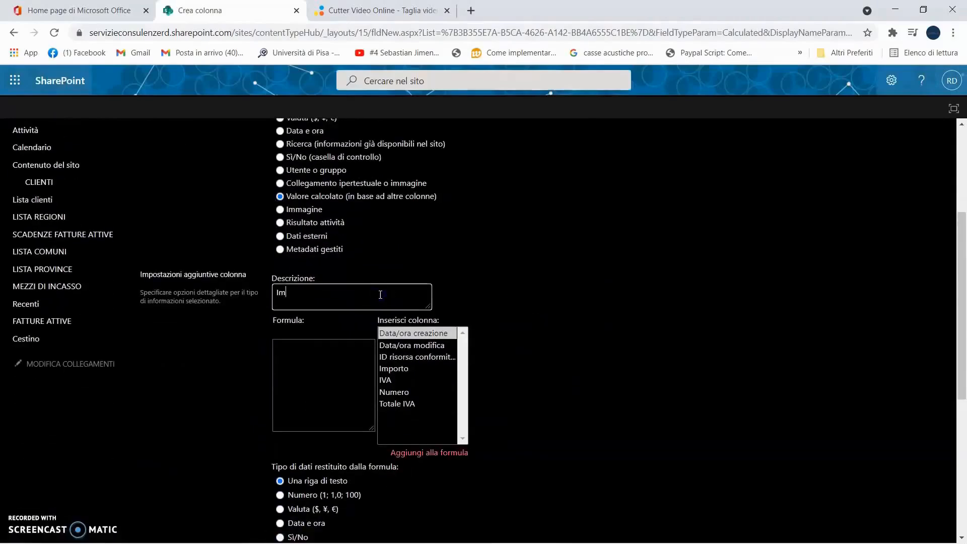
type("porto + IVA")
left_click(327, 350)
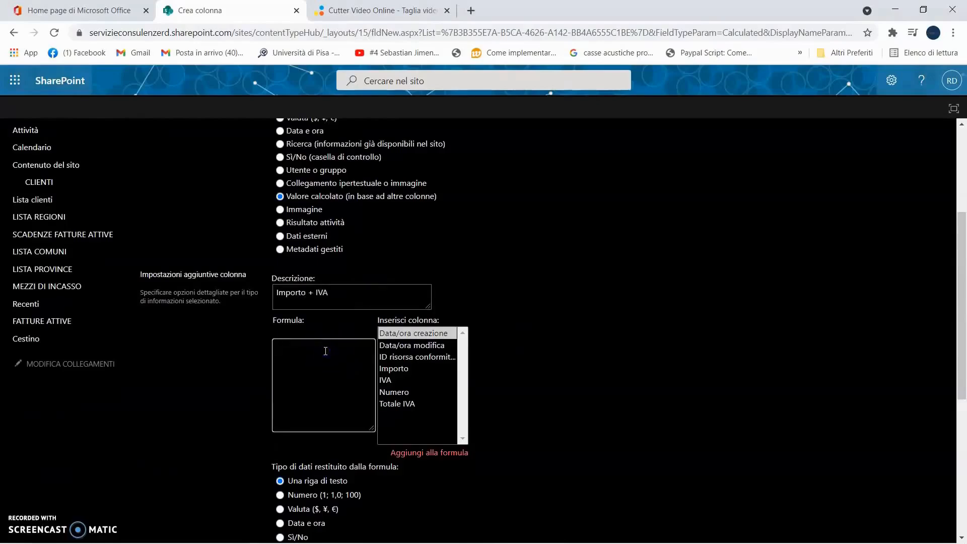
type("[]+[]Importo")
left_click_drag(329, 357, 319, 346)
key("Left")
type("Totale IVA")
Step: Set the data type returned by the Totale fattura formula to Valuta and save the column
scroll(511, 322, "down", 3)
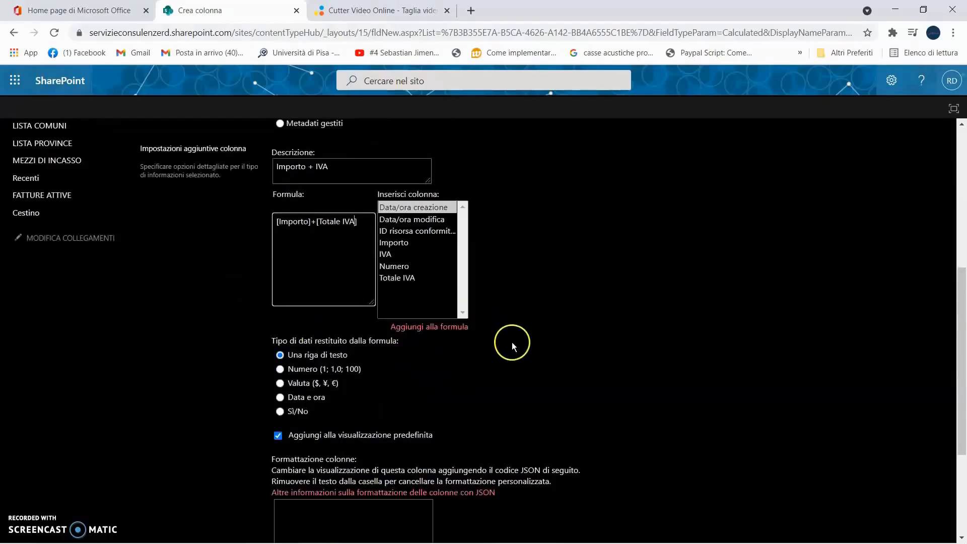
scroll(512, 341, "down", 1)
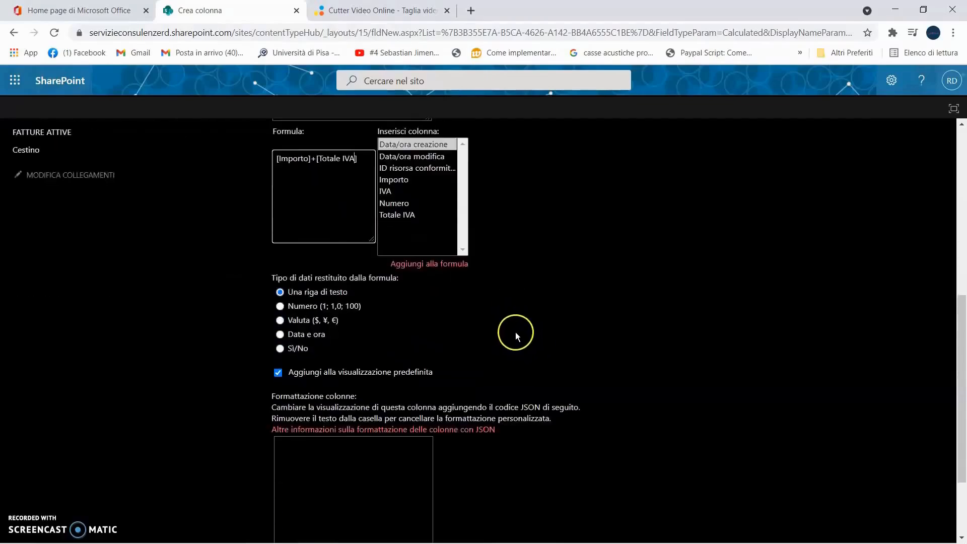
left_click(279, 320)
scroll(566, 346, "down", 3)
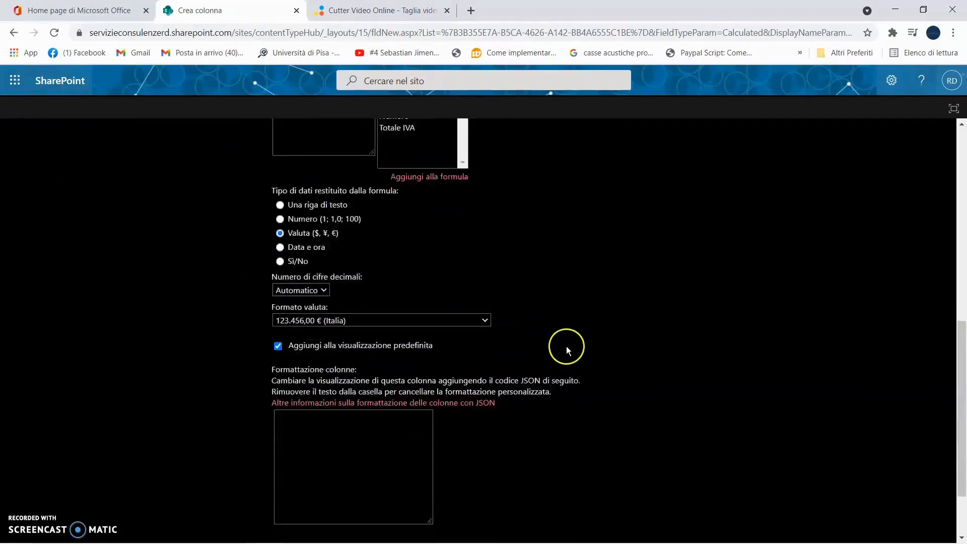
left_click(866, 474)
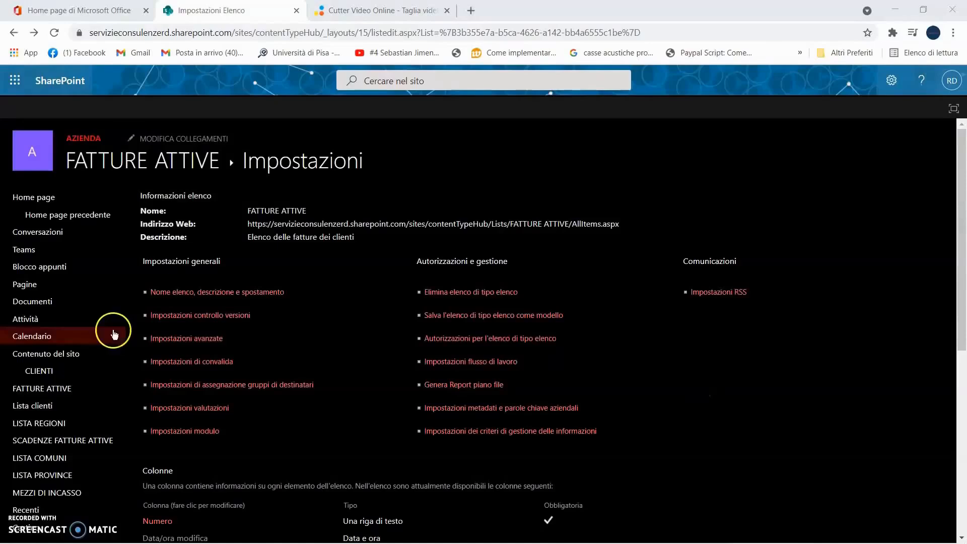
Step: Open the FATTURE ATTIVE list and save a new item with Numero 1 and Importo 100, keeping the default IVA
left_click(61, 390)
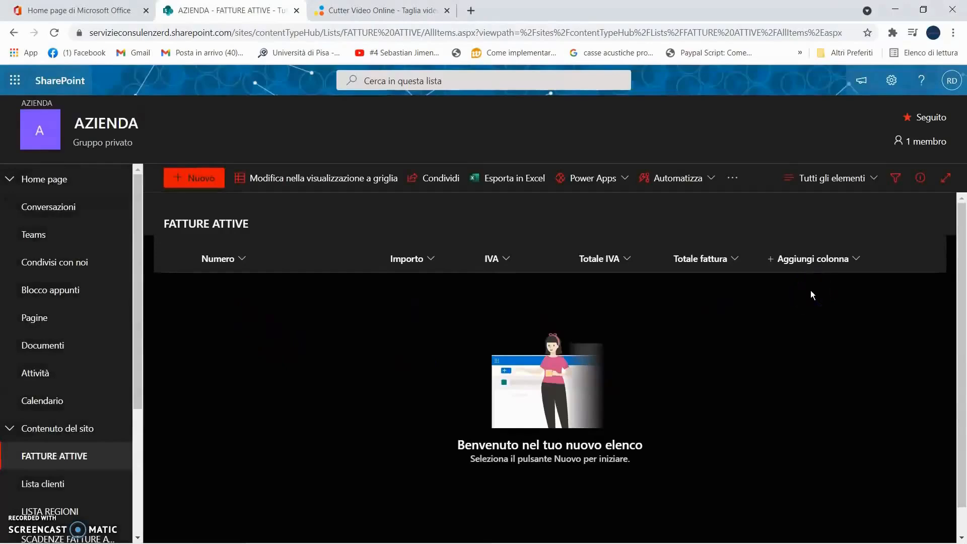
left_click(201, 178)
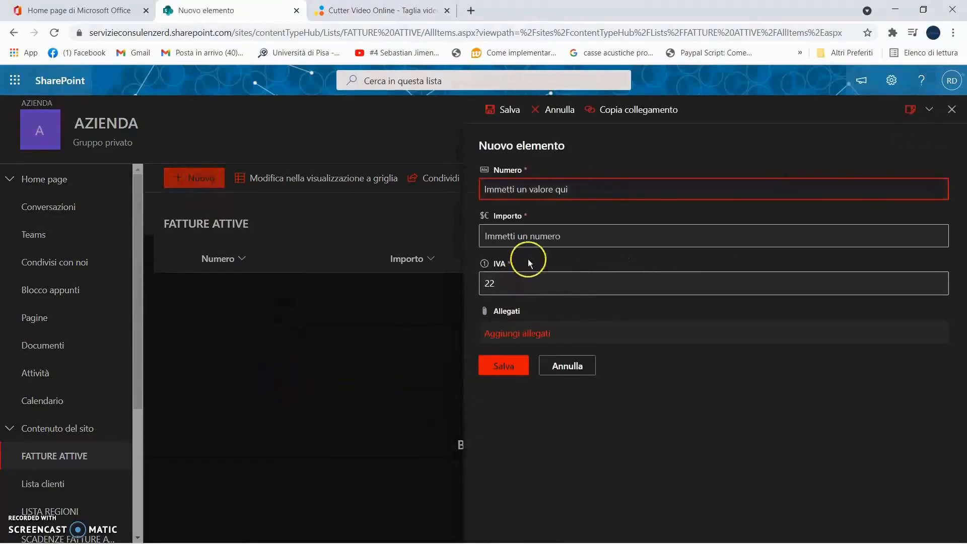
type("1")
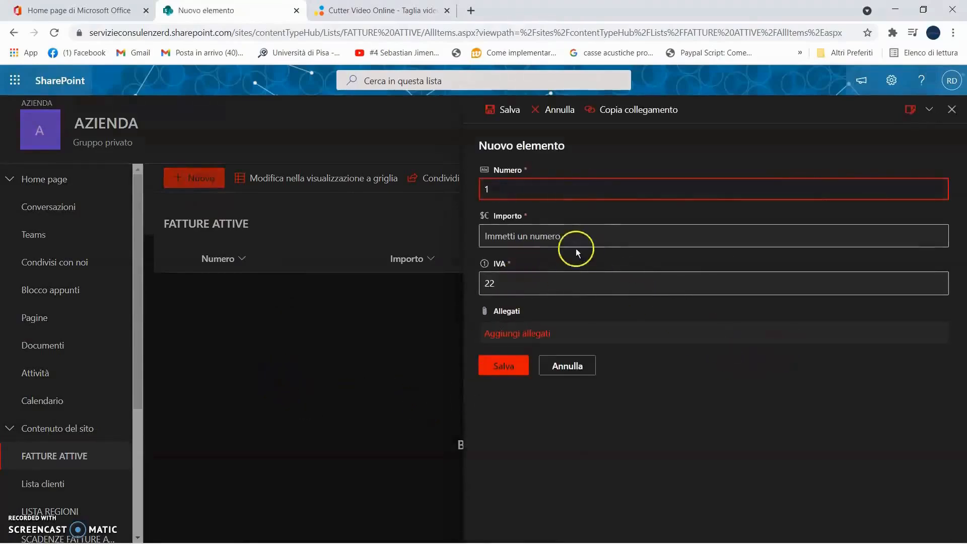
left_click(551, 234)
type("1")
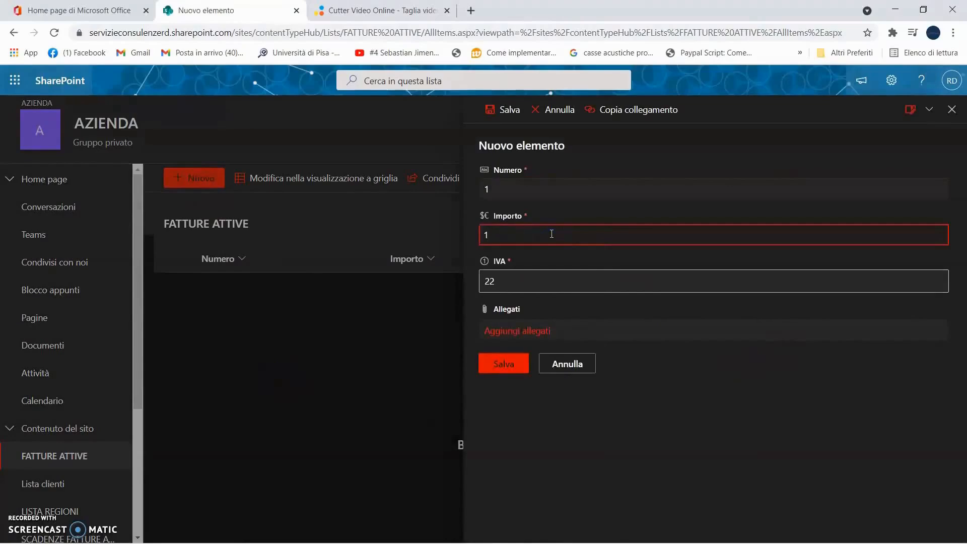
type("00")
left_click(529, 281)
left_click(382, 404)
left_click(505, 366)
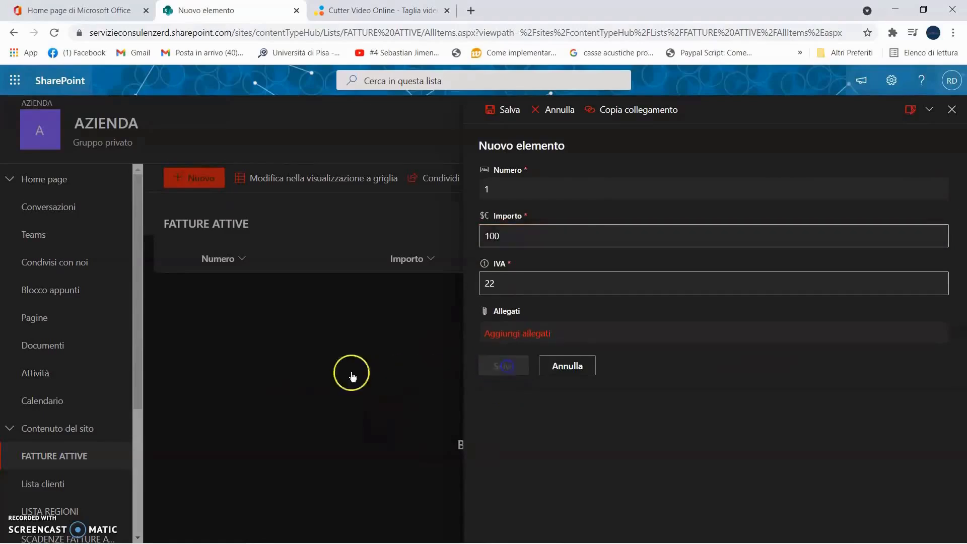
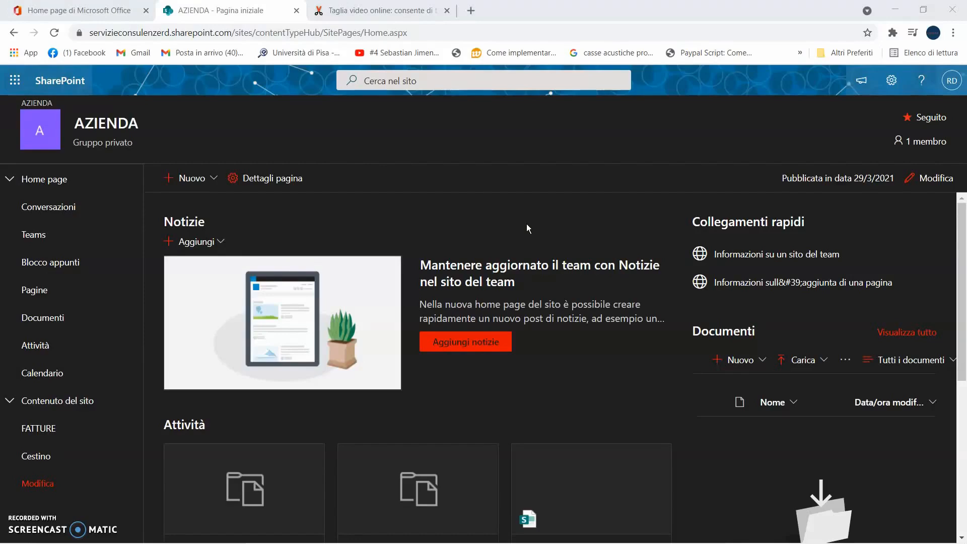
Step: Start a new blank list from the AZIENDA home page and name it SCADENZE FATTURE ATTIVE
left_click(190, 181)
left_click(186, 206)
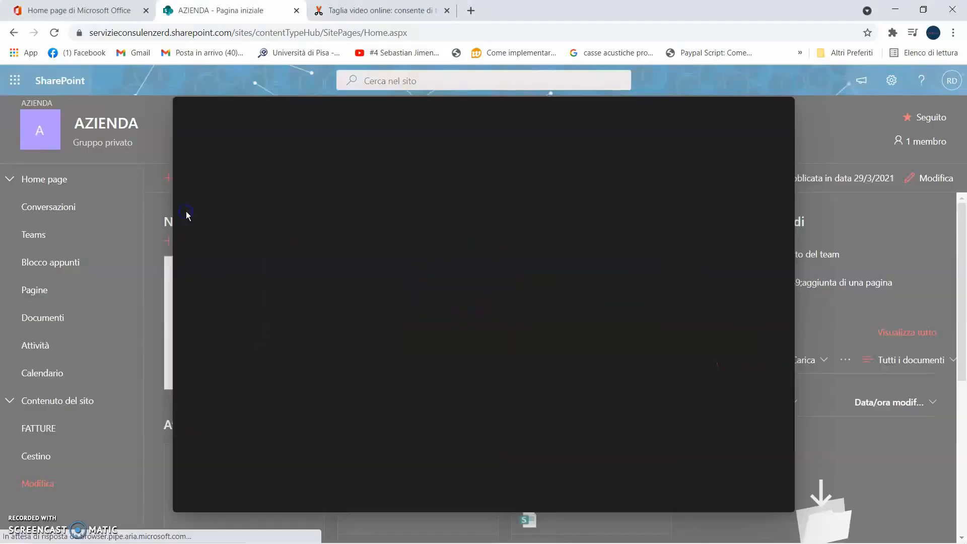
left_click(223, 190)
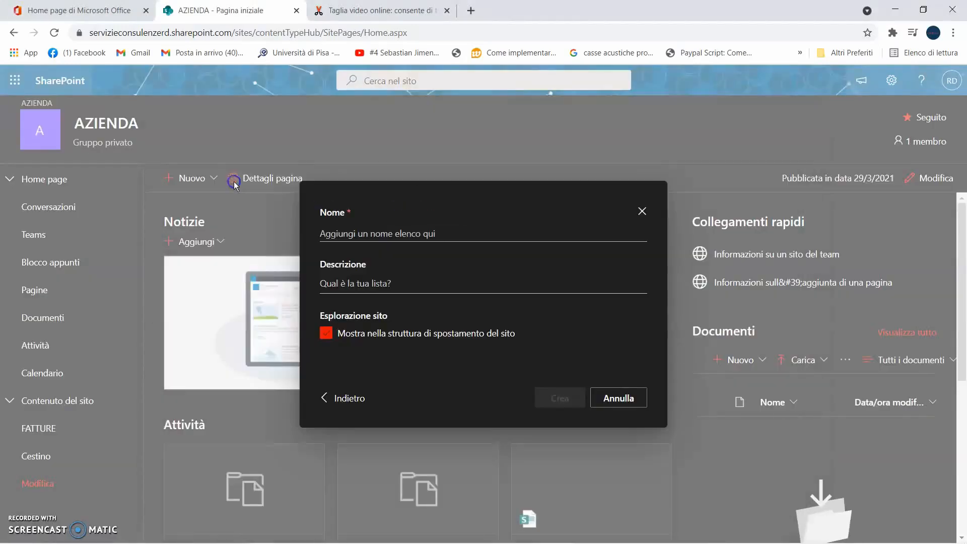
left_click(378, 232)
key("Caps_Lock")
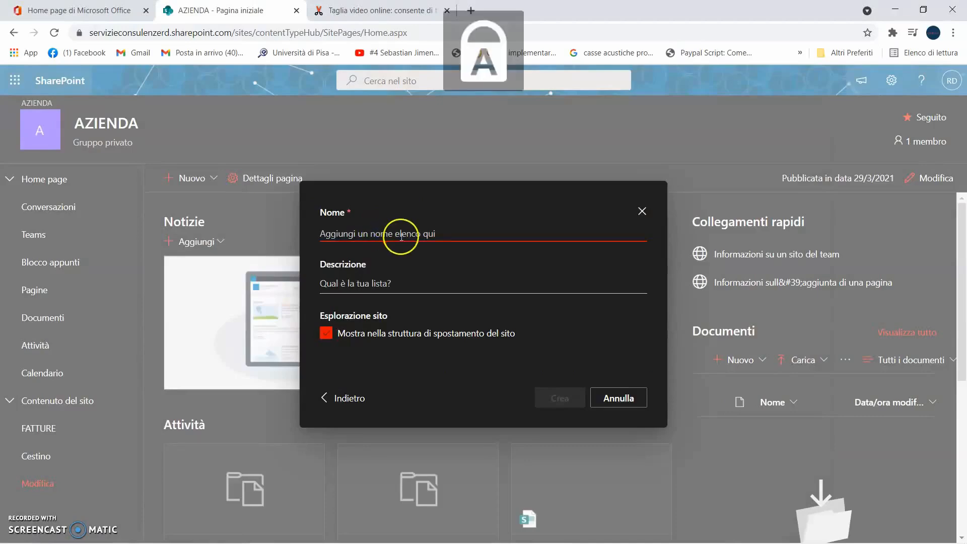
type("SCADENZ")
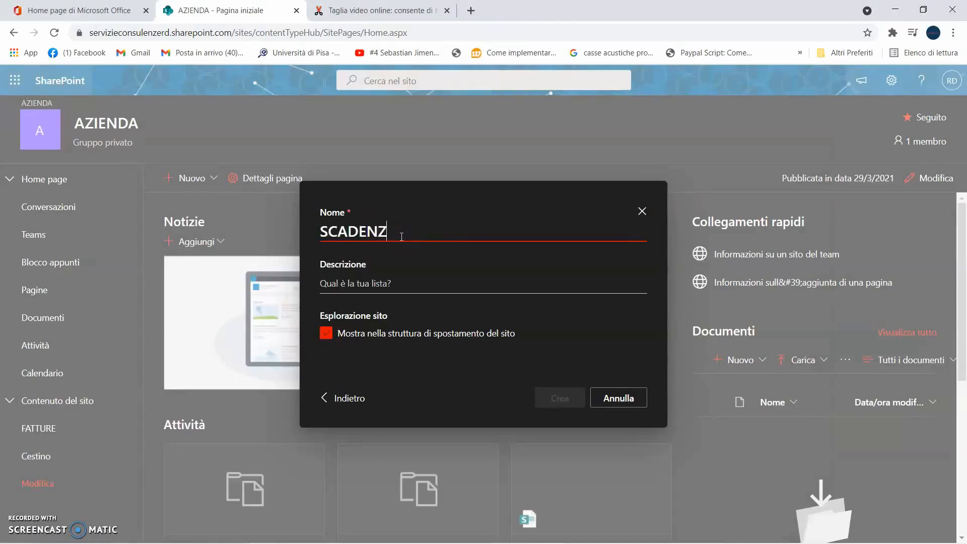
type("E FATTURE ATTIVE")
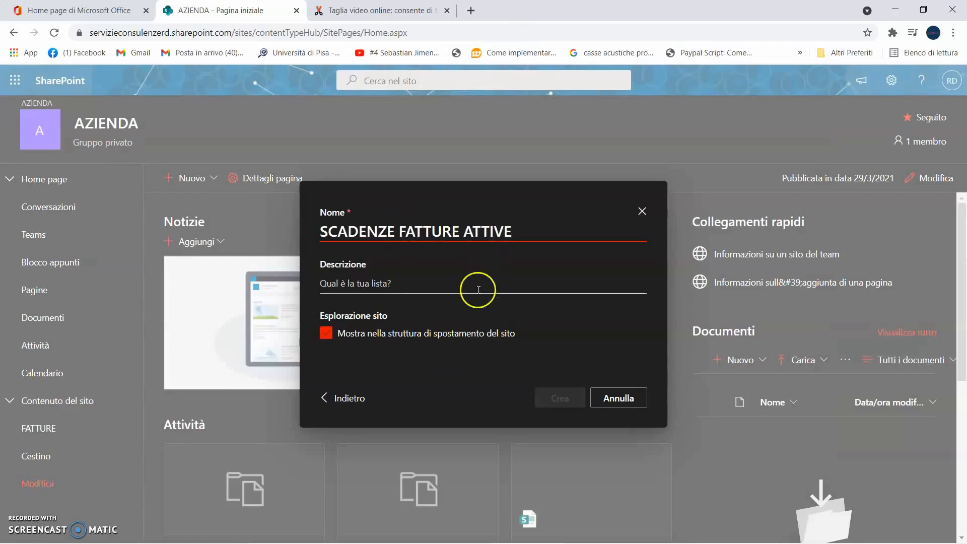
Step: Enter the list description "Scadenze di incasso fatture clienti" and create the list
left_click(403, 289)
key("Caps_Lock")
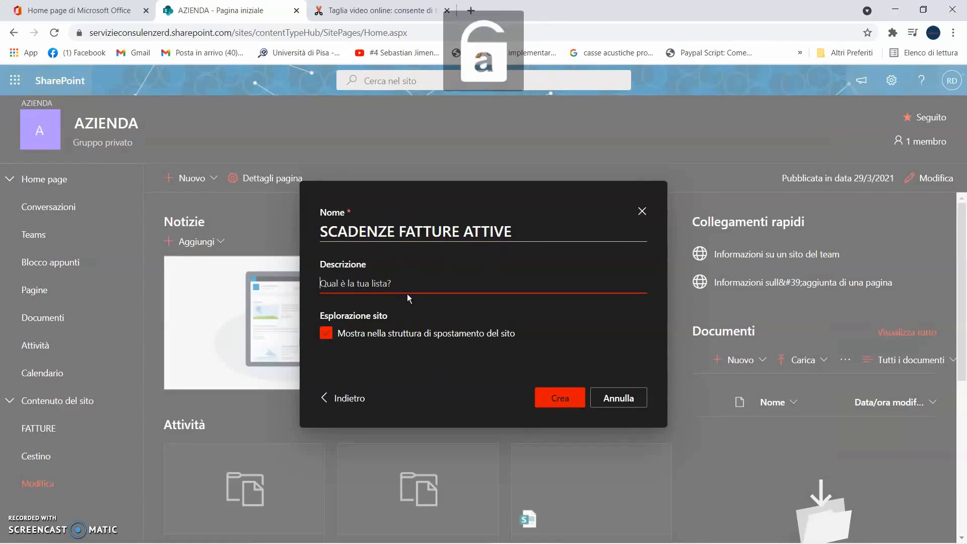
type("Scadenze ")
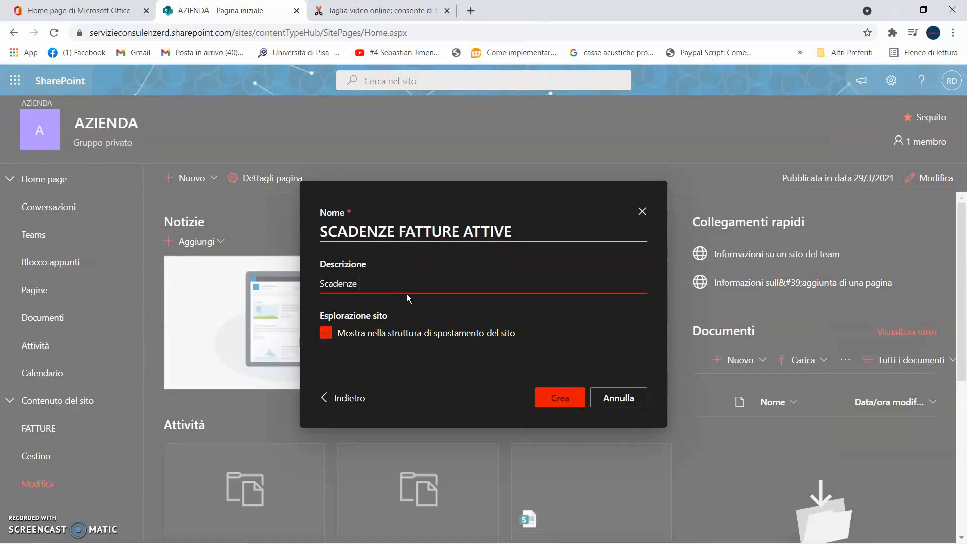
type("di incasso fatture clienti")
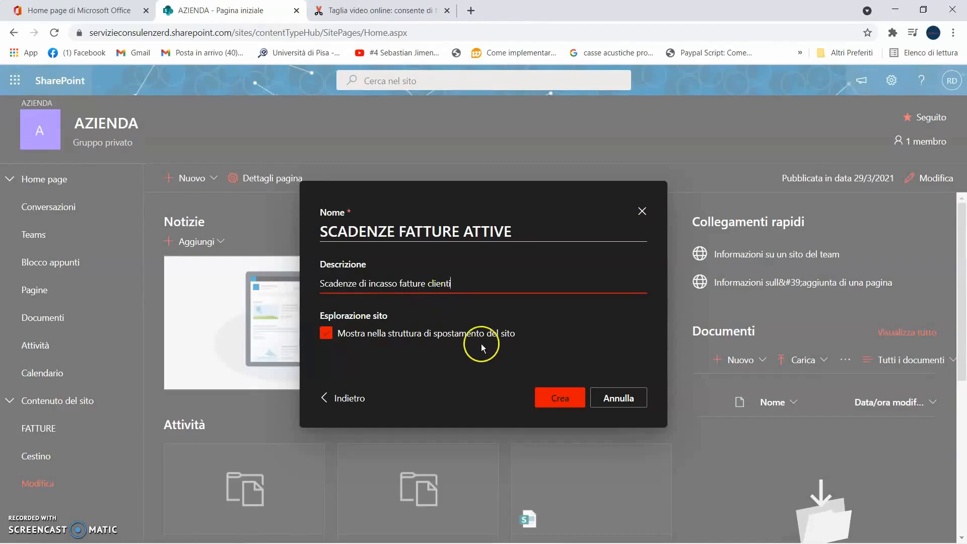
left_click(553, 406)
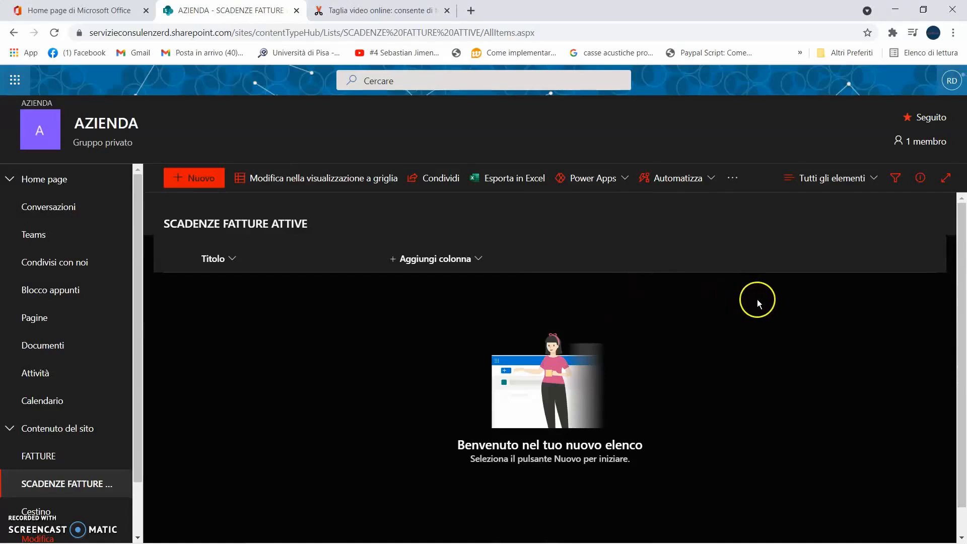
Step: Reload the SCADENZE FATTURE ATTIVE list and open its list settings
left_click(54, 34)
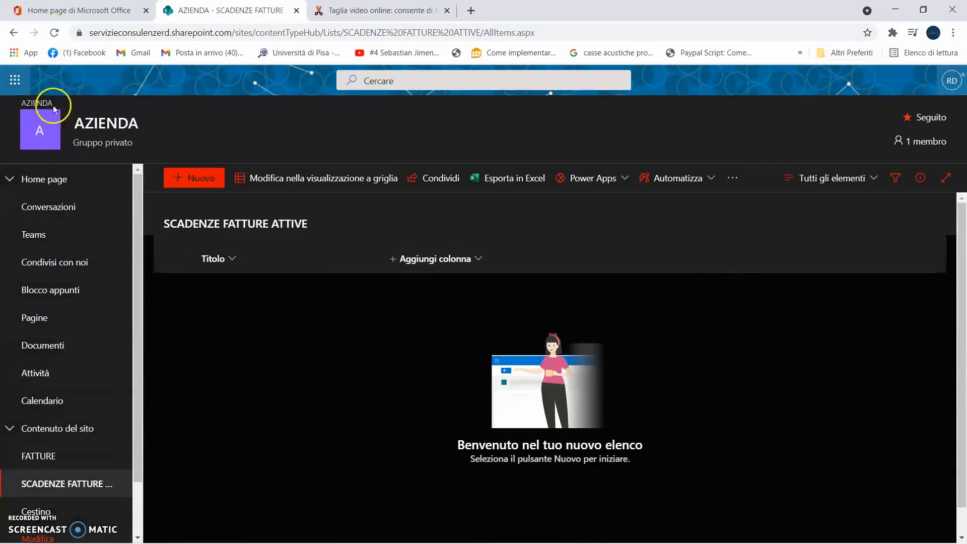
left_click(54, 33)
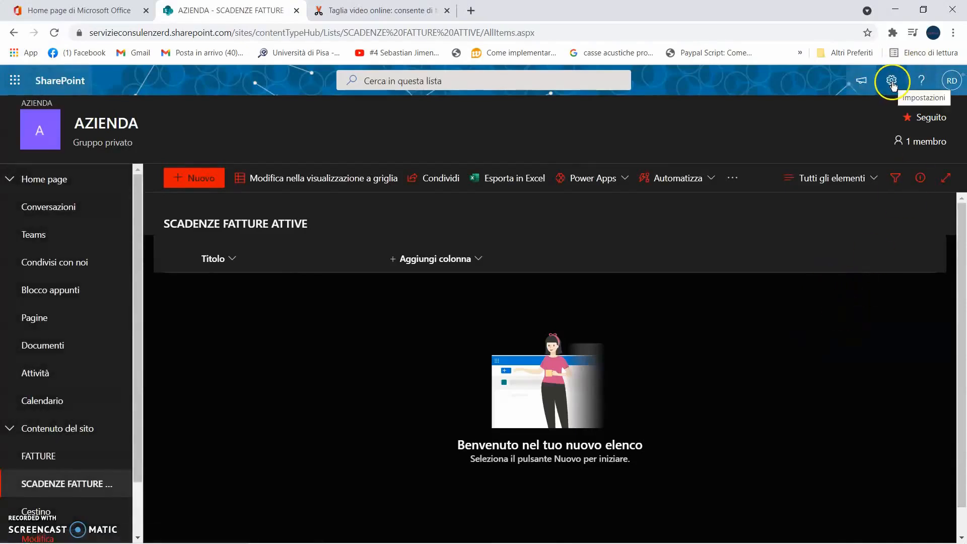
left_click(892, 81)
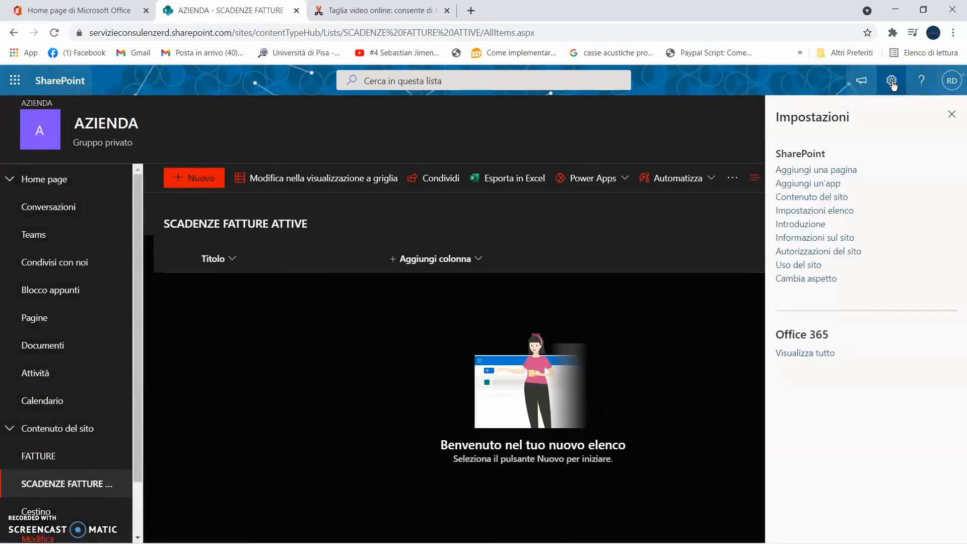
left_click(845, 215)
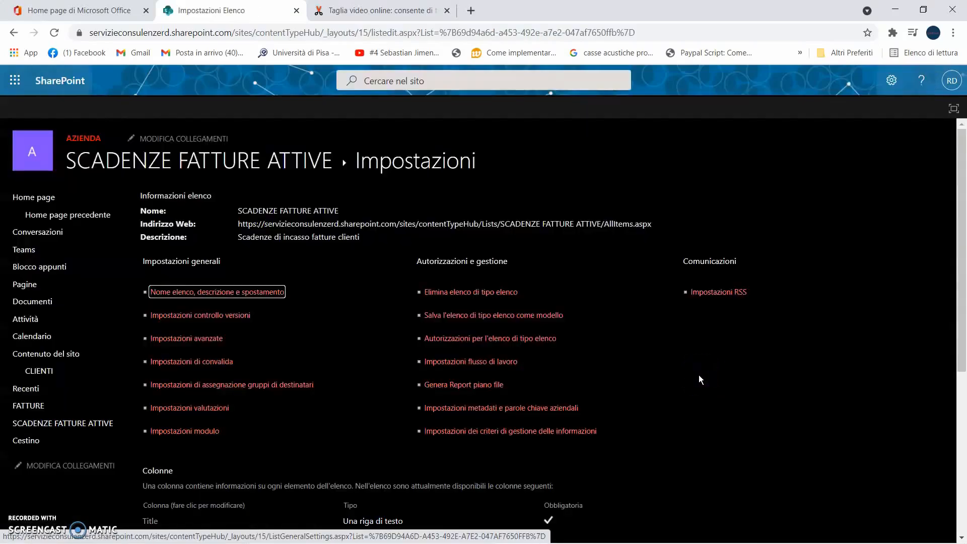
Step: Edit the Title column so that it no longer has to contain information, and save the column
scroll(699, 375, "down", 5)
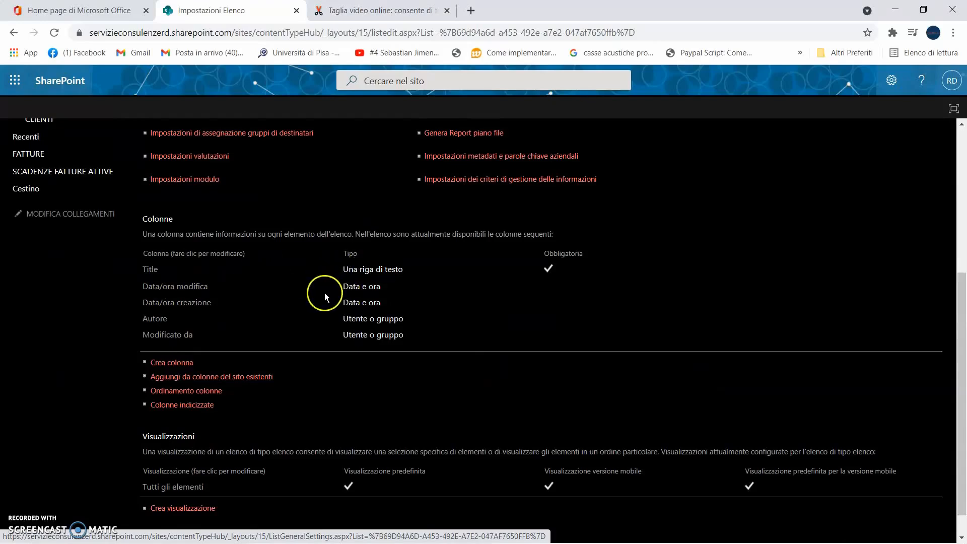
left_click(146, 270)
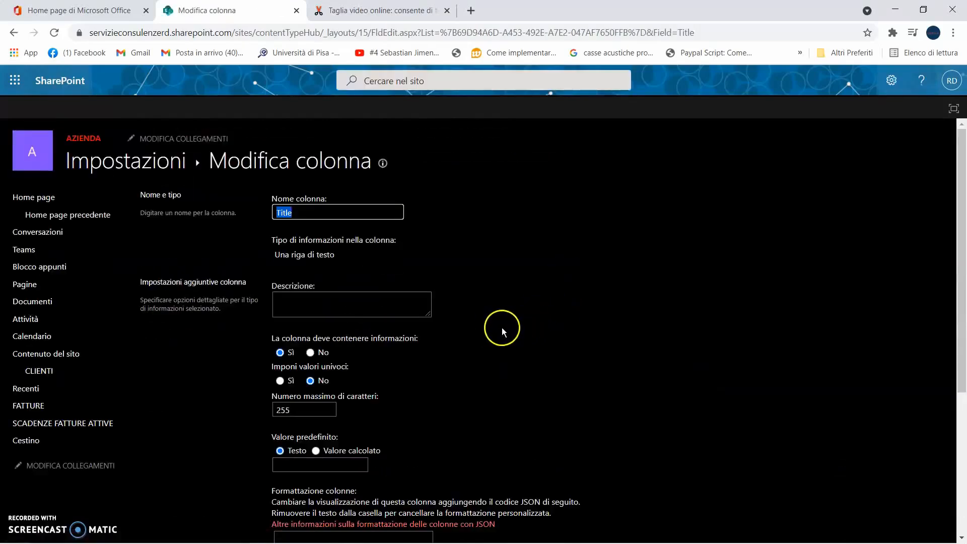
scroll(553, 347, "down", 3)
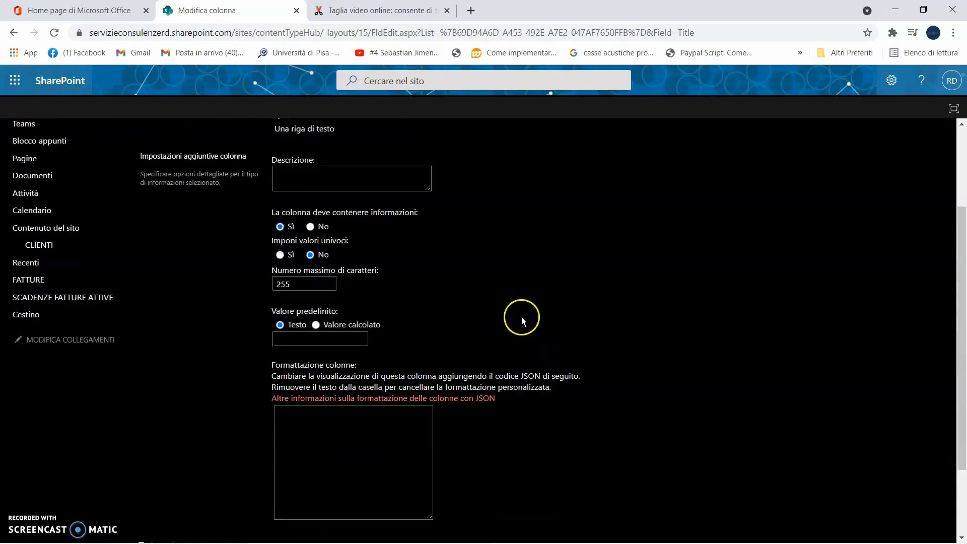
scroll(529, 309, "up", 1)
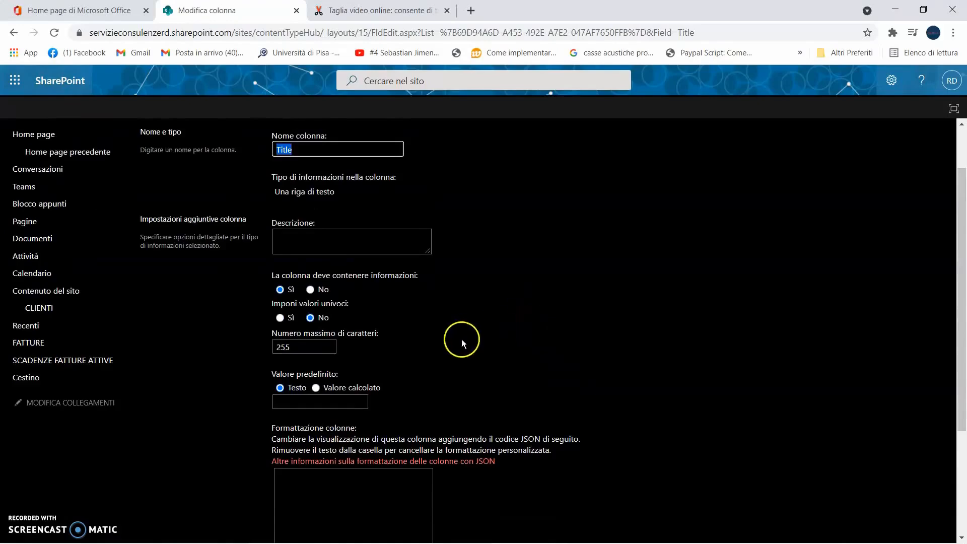
left_click(312, 291)
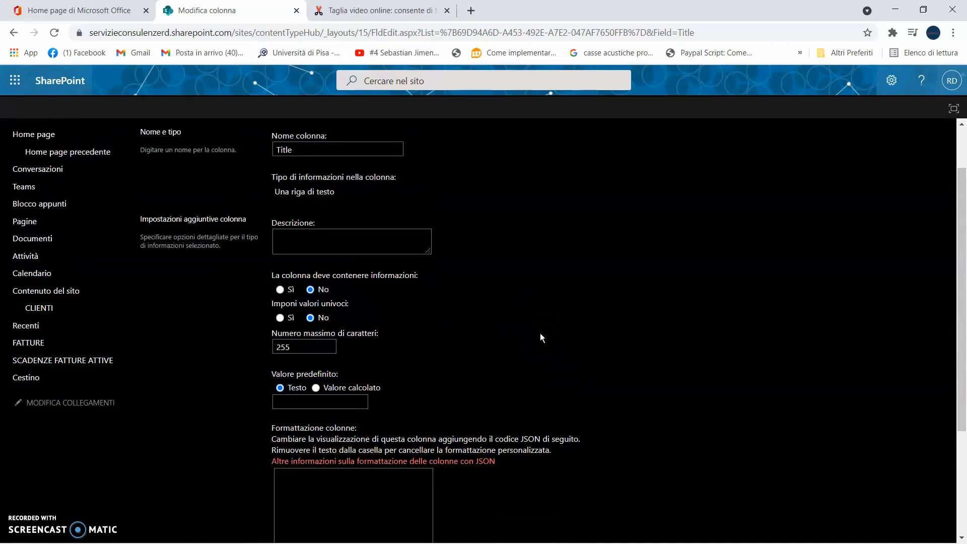
scroll(545, 325, "down", 2)
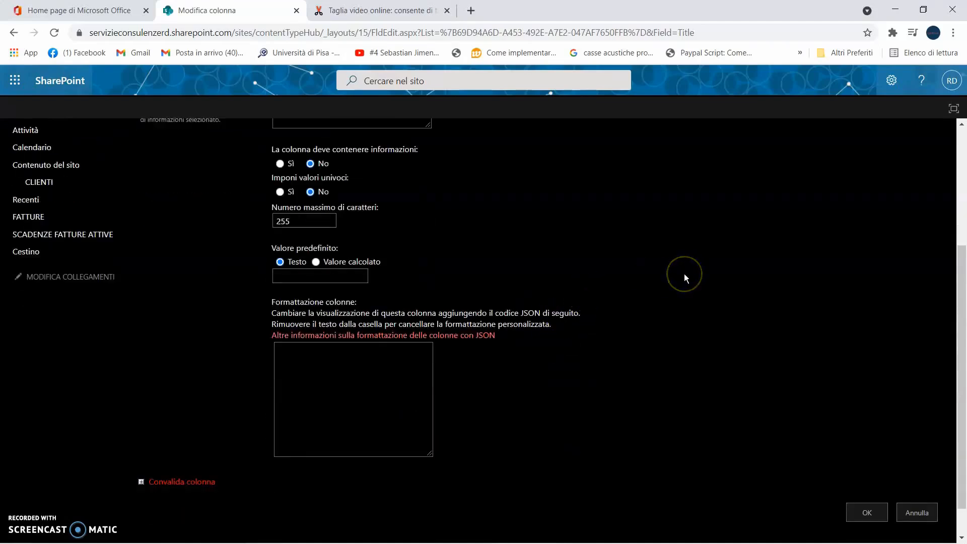
scroll(684, 273, "down", 1)
left_click(856, 479)
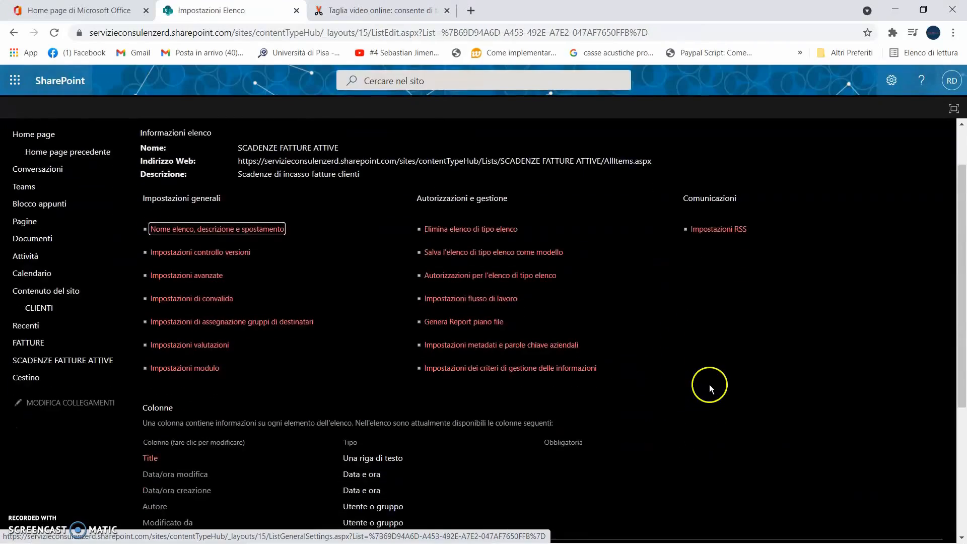
Step: Start a new column in the list named Importo with the information type Numero
scroll(709, 384, "down", 4)
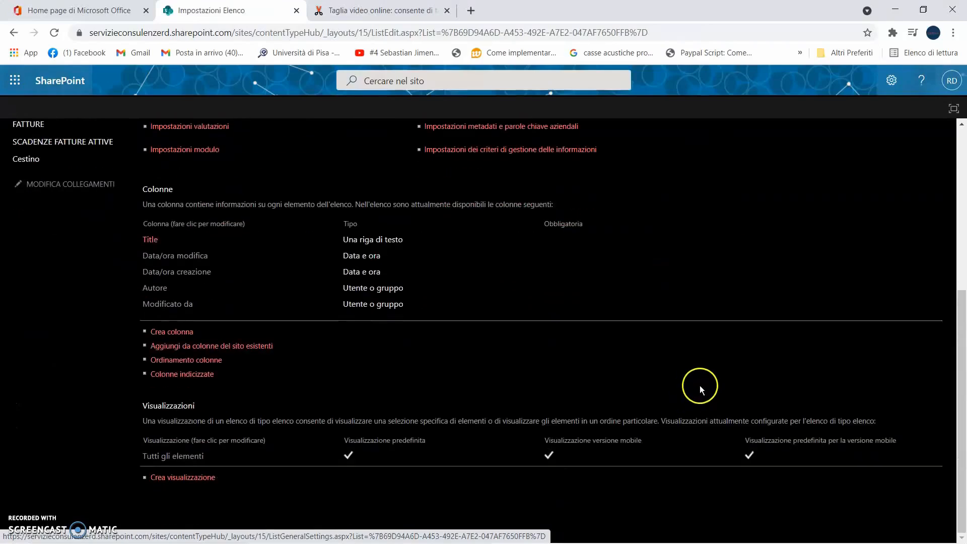
left_click(190, 333)
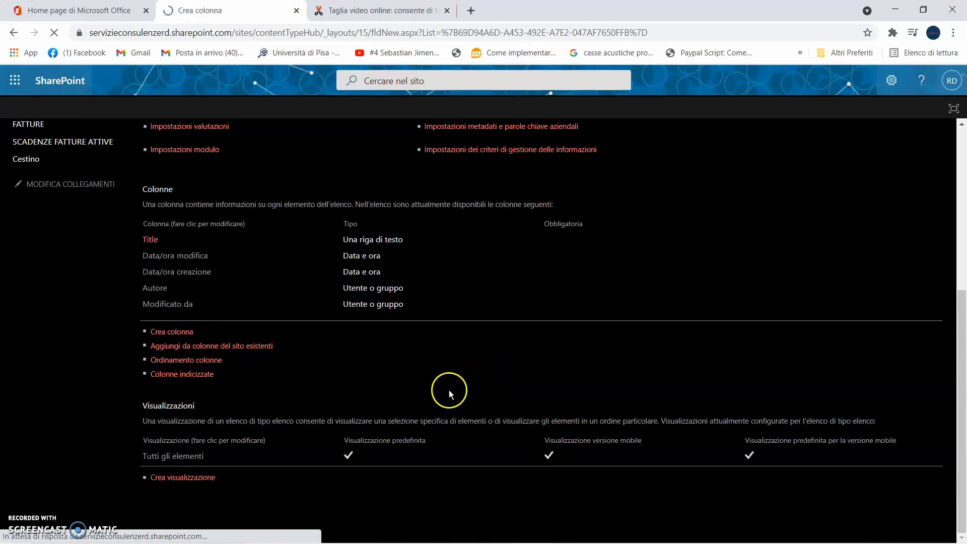
key("Caps_Lock")
type("IM")
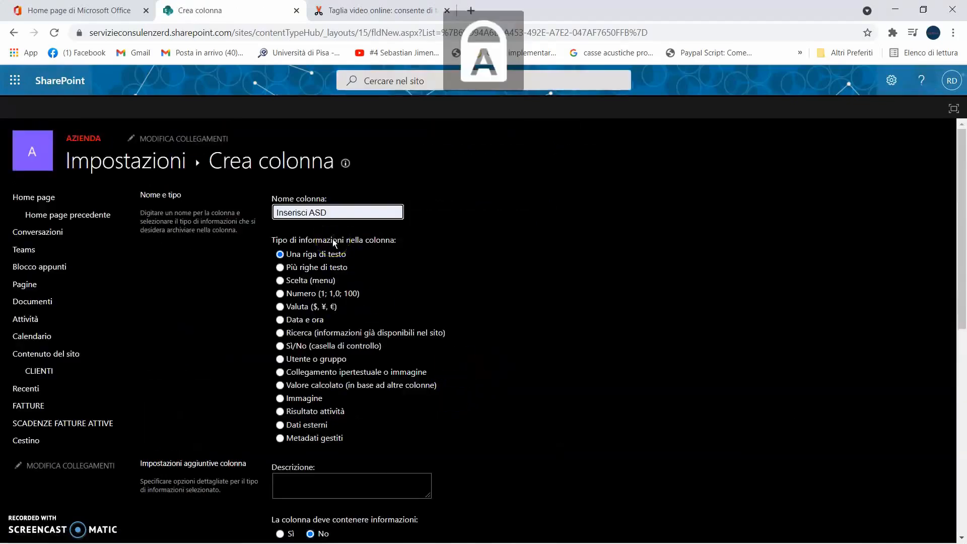
key("BackSpace")
key("BackSpace")
key("Caps_Lock")
type("Importo")
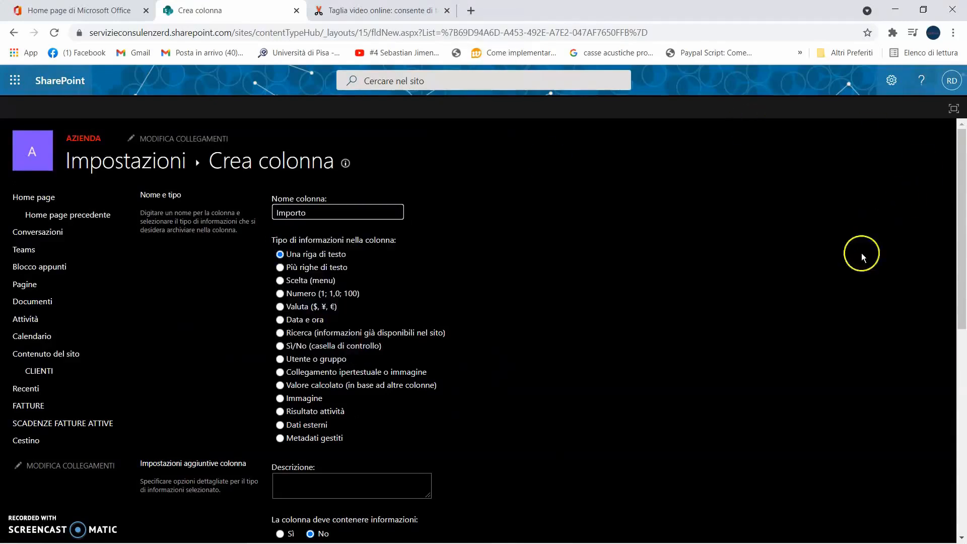
left_click(820, 300)
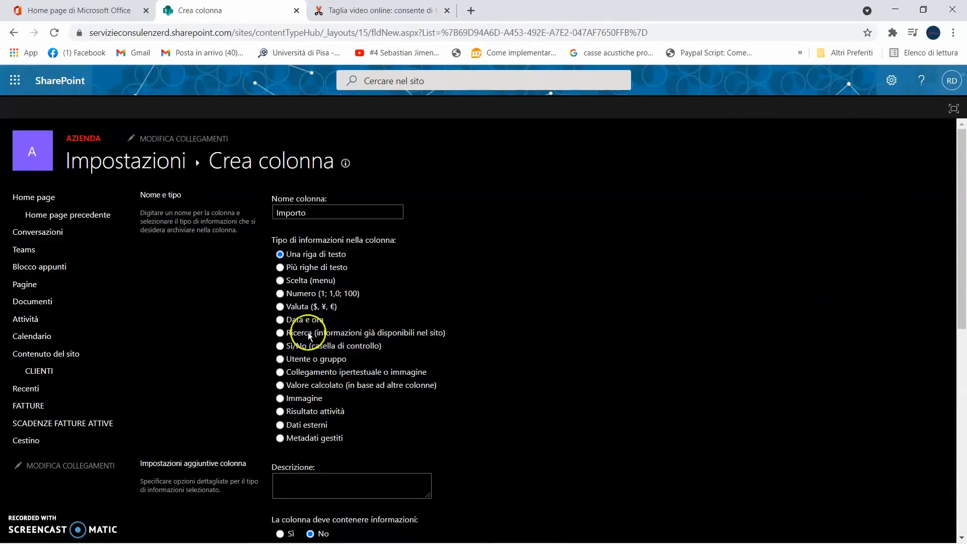
left_click(280, 294)
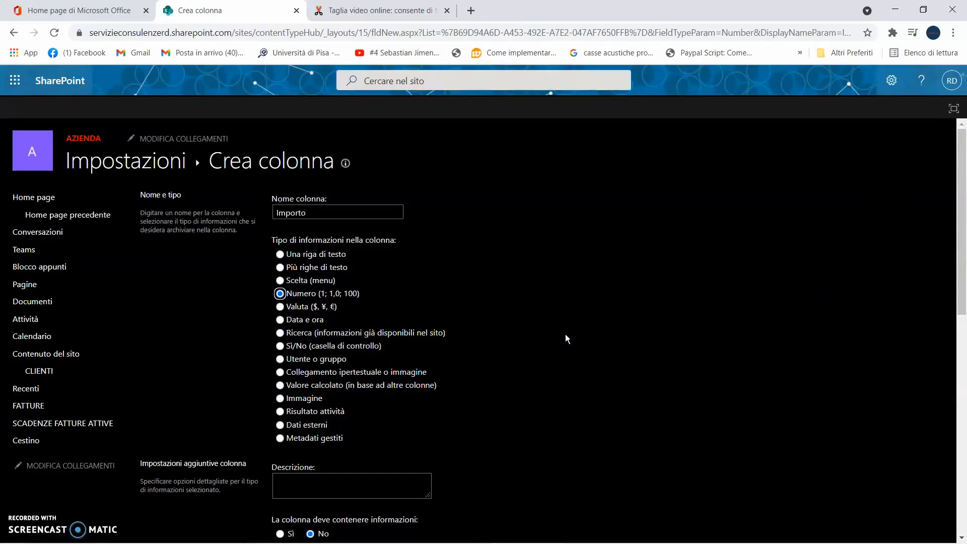
Step: Make the Importo column mandatory, set its number of decimal places to 2 and create the column
scroll(570, 325, "down", 5)
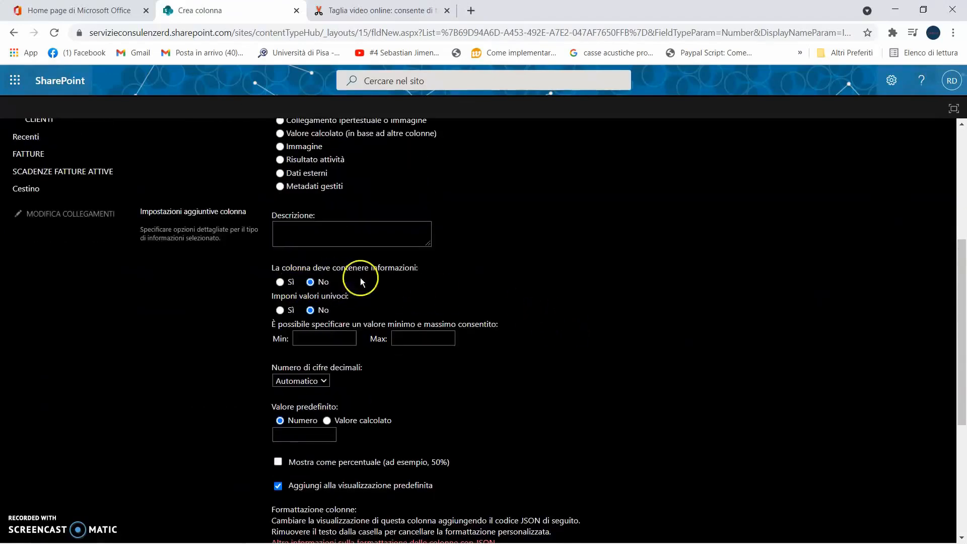
left_click(280, 282)
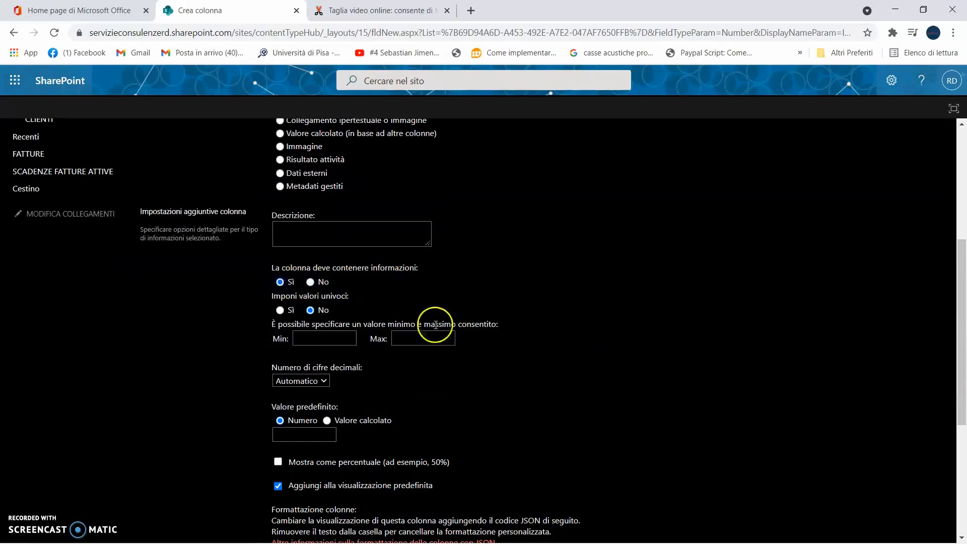
scroll(593, 344, "down", 3)
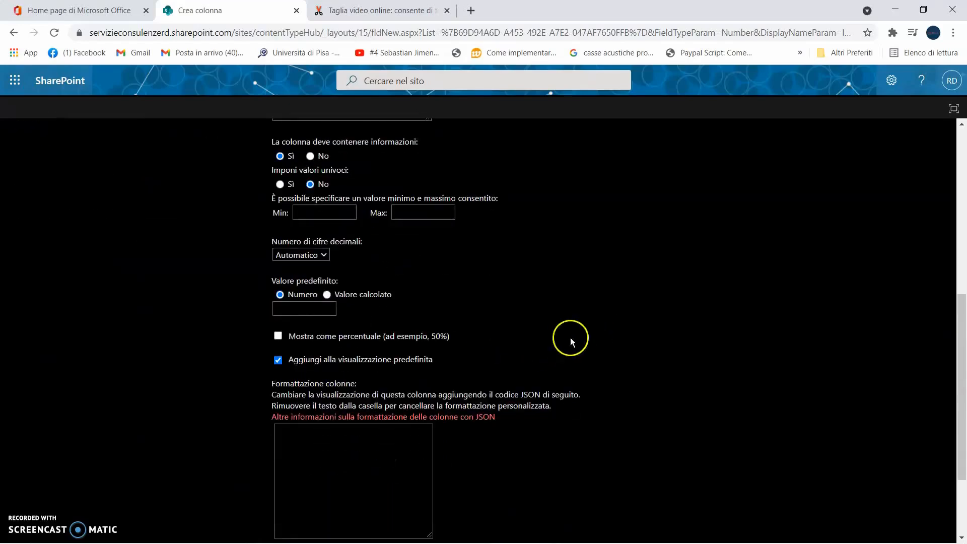
left_click(323, 254)
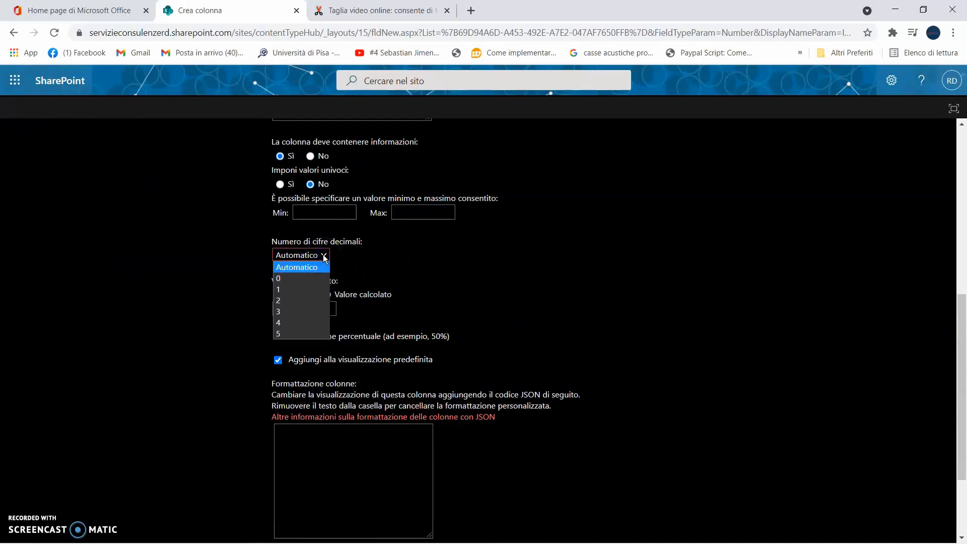
left_click(303, 301)
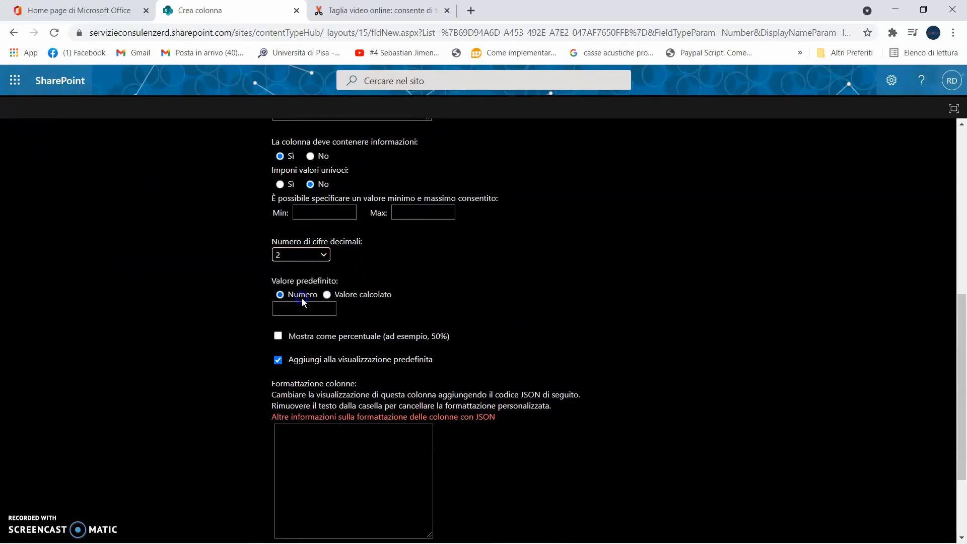
left_click(482, 266)
scroll(636, 294, "down", 2)
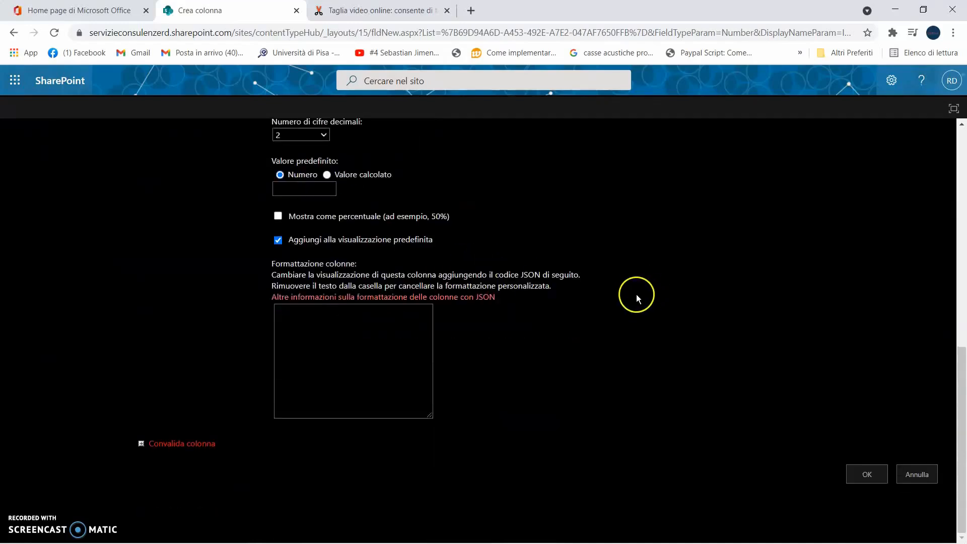
left_click(867, 476)
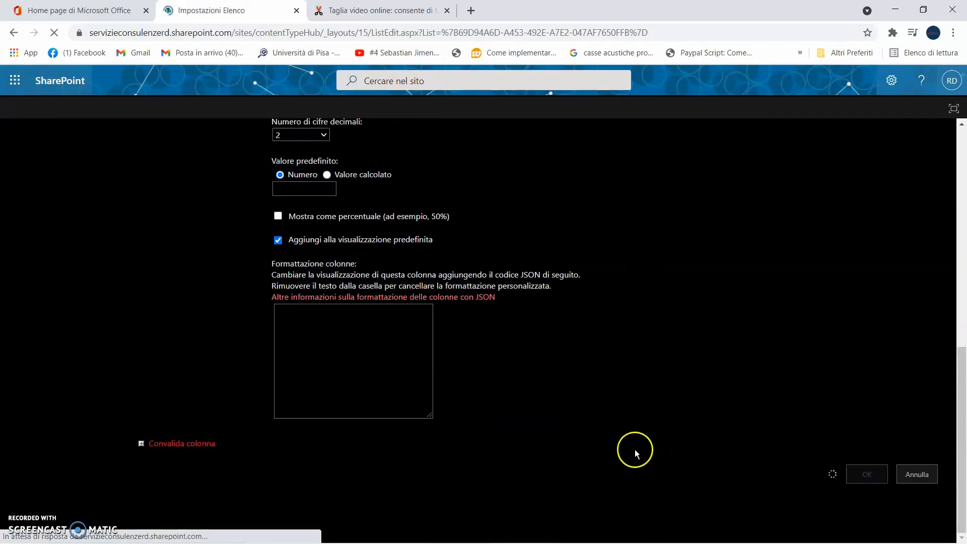
Step: Start another new column named Mezzo di incasso with the information type Scelta (menu)
scroll(649, 408, "down", 2)
scroll(657, 406, "down", 3)
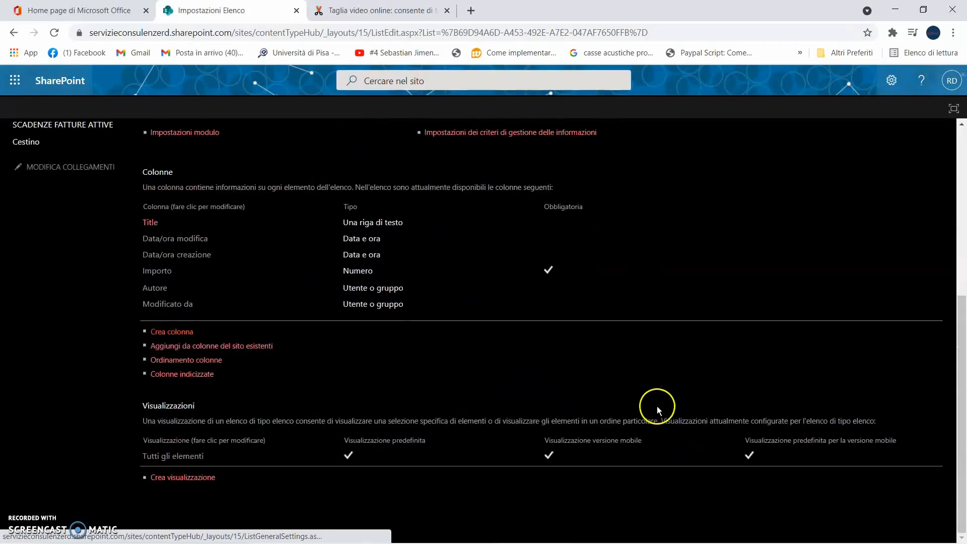
left_click(181, 332)
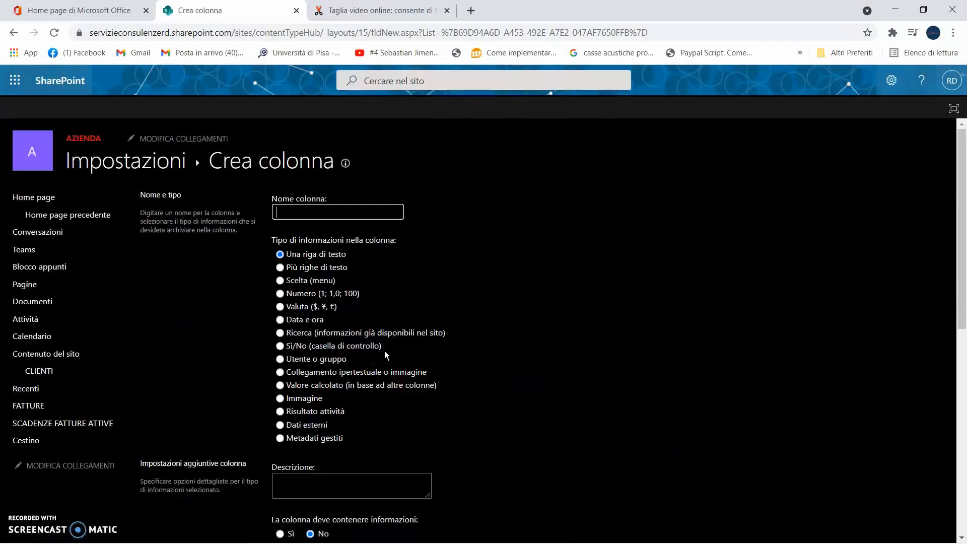
type("Me")
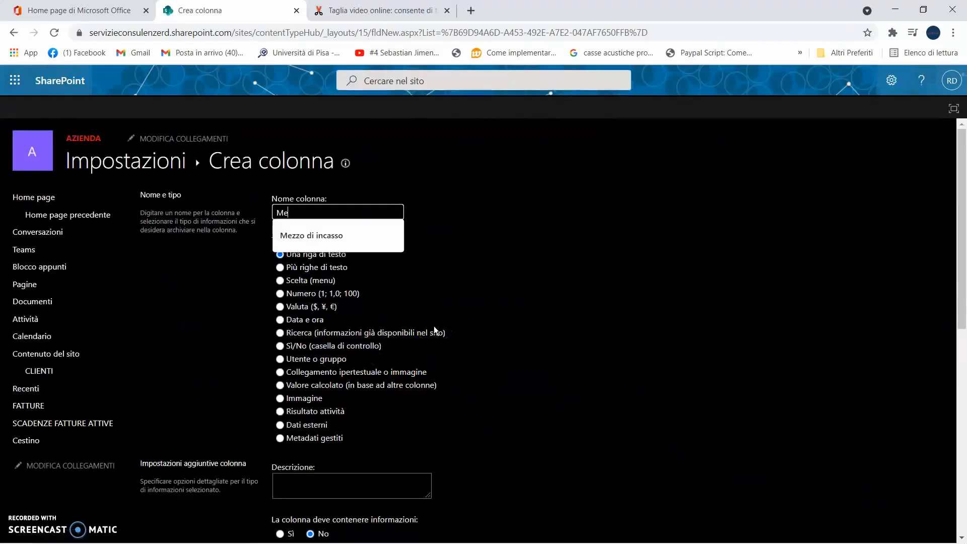
type("zzo di incasso")
left_click(766, 281)
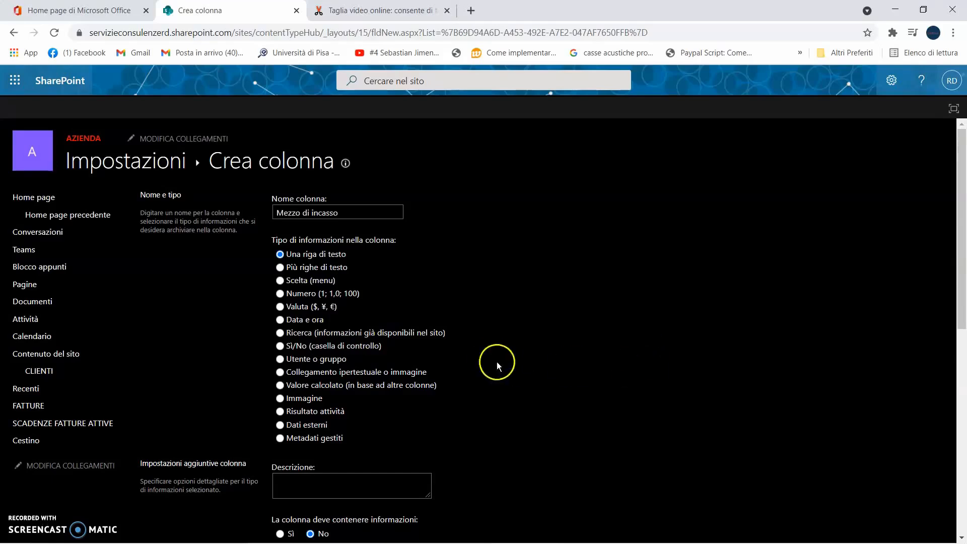
left_click(279, 281)
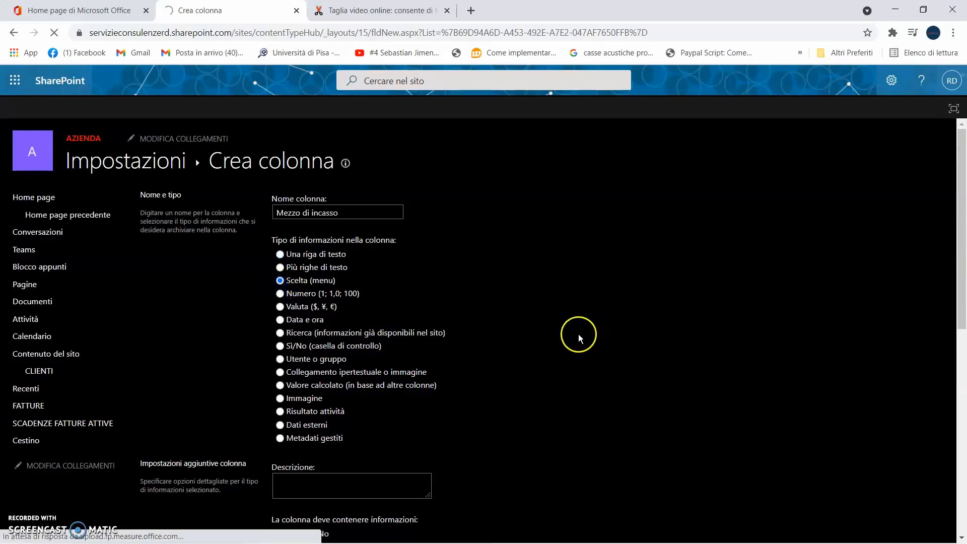
Step: Require the Mezzo di incasso column to contain information
scroll(579, 334, "down", 4)
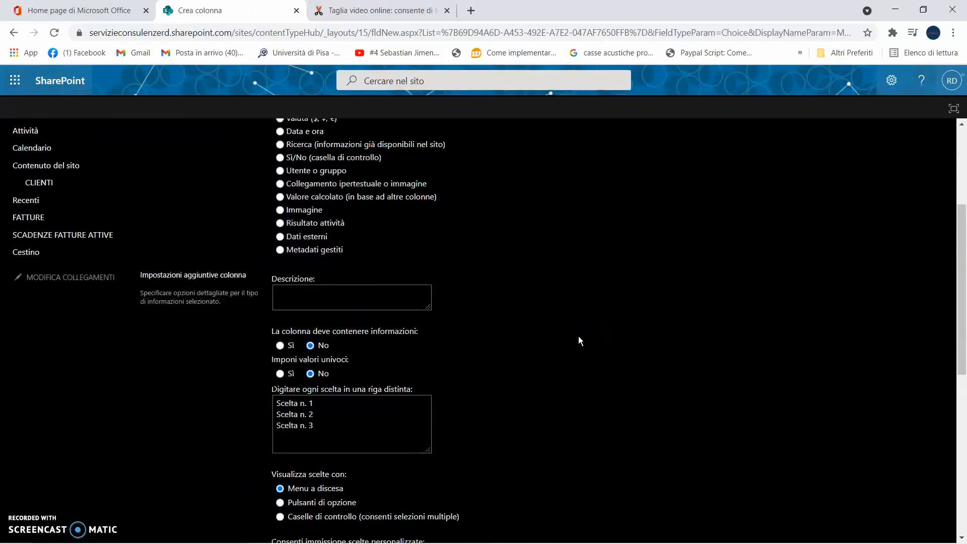
scroll(578, 336, "down", 1)
left_click(281, 283)
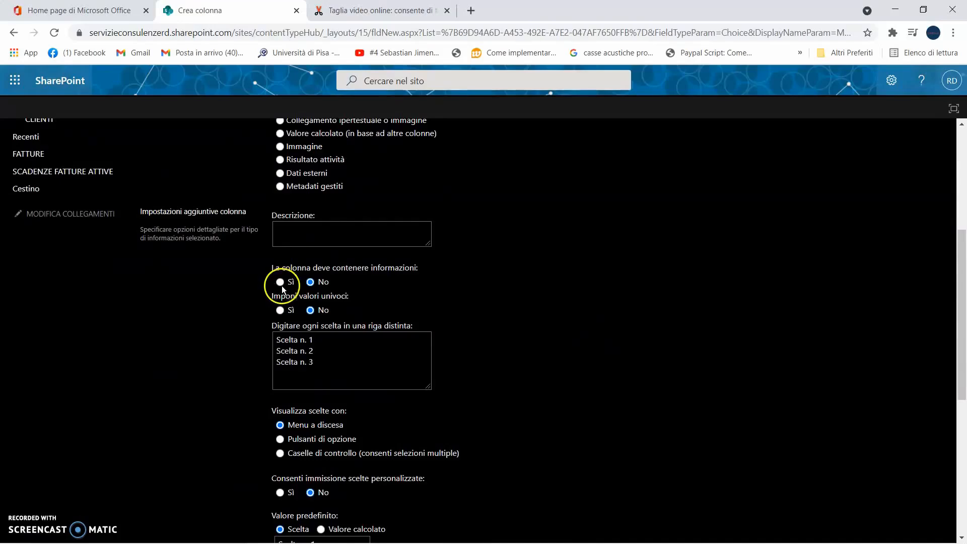
Step: Replace the placeholder choices of the Mezzo di incasso column with Bonifico, RI.BA, Assegno and Contanti, one per line
left_click(339, 351)
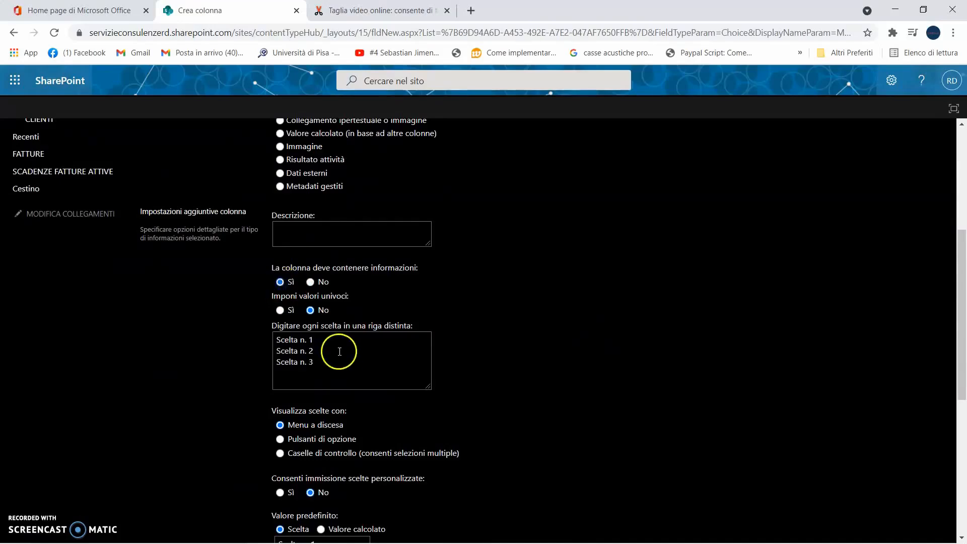
scroll(338, 459, "down", 2)
left_click(319, 244)
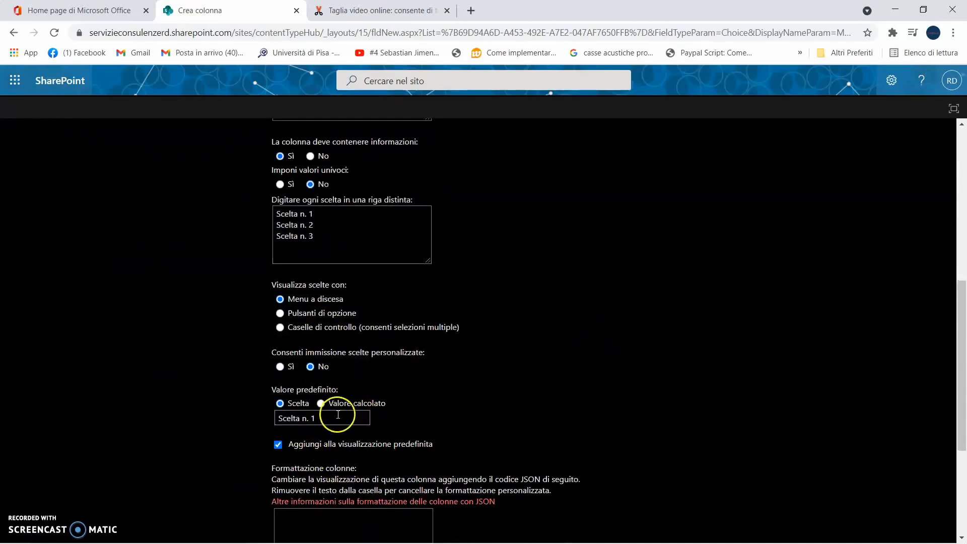
left_click(325, 236)
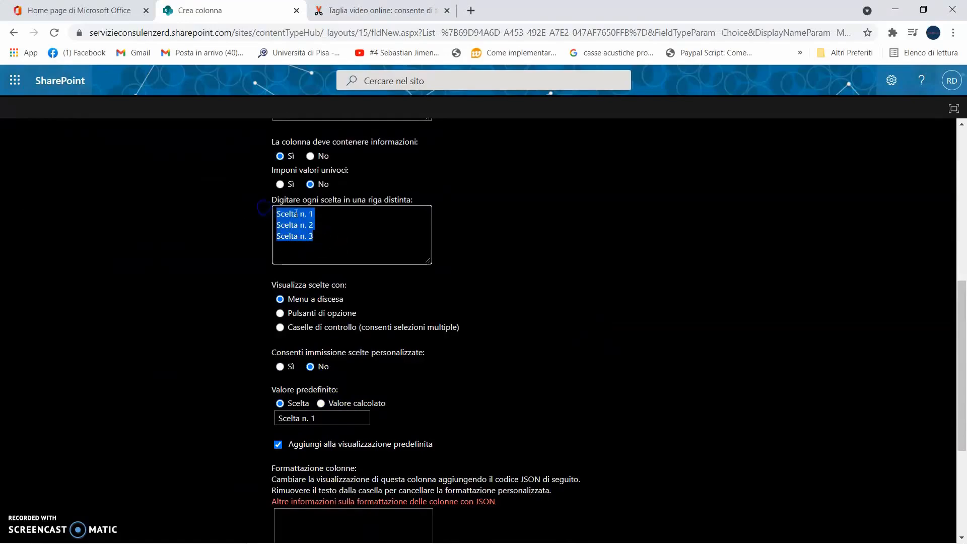
type("Bonifico ")
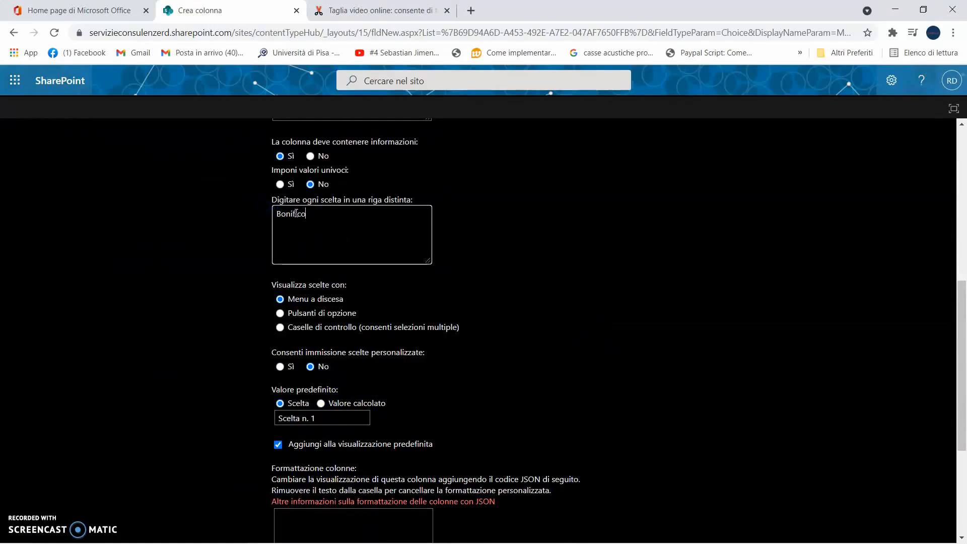
type("RI")
type(".BA ")
type("Assegno ")
type("Co")
type("ntanti")
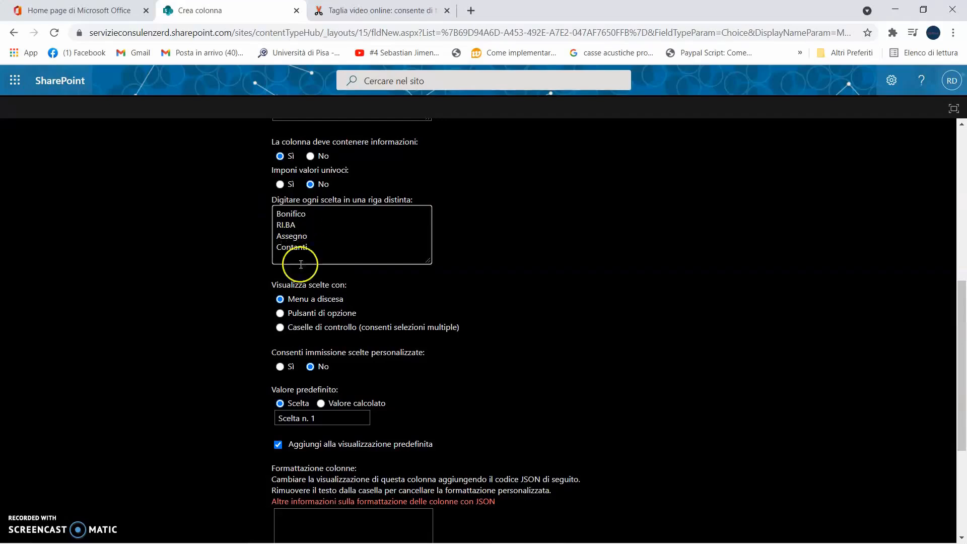
Step: Clear the default value of the Mezzo di incasso column and create the column
scroll(300, 258, "down", 2)
left_click(273, 294)
key("BackSpace")
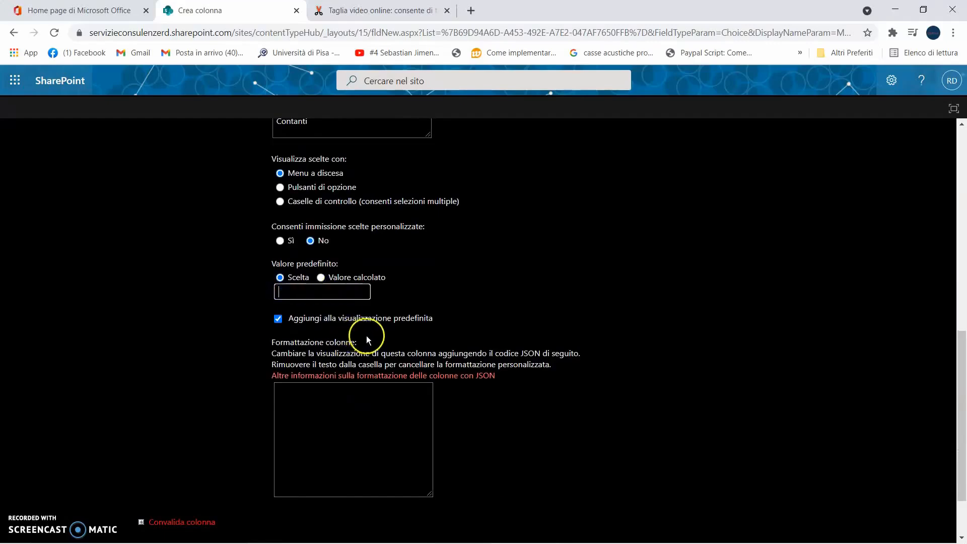
scroll(557, 316, "down", 2)
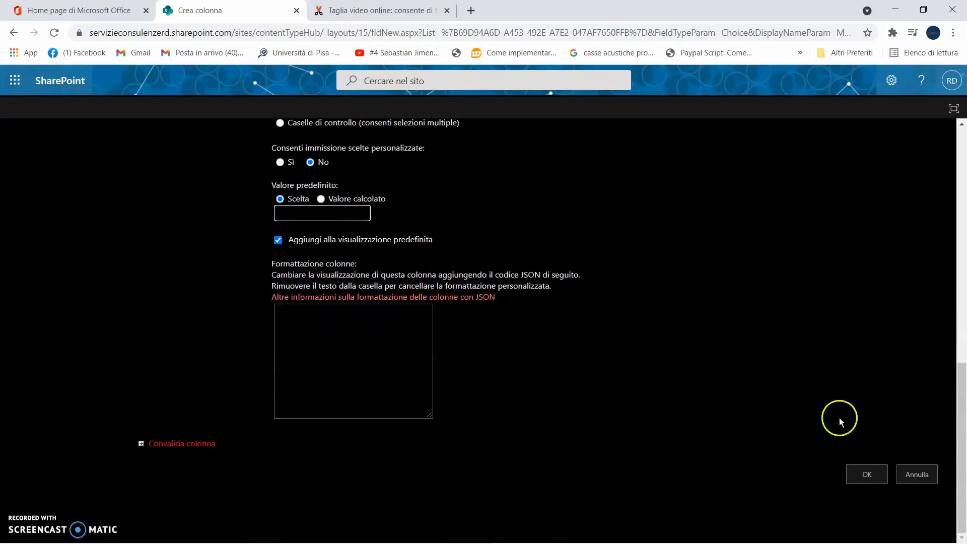
left_click(860, 472)
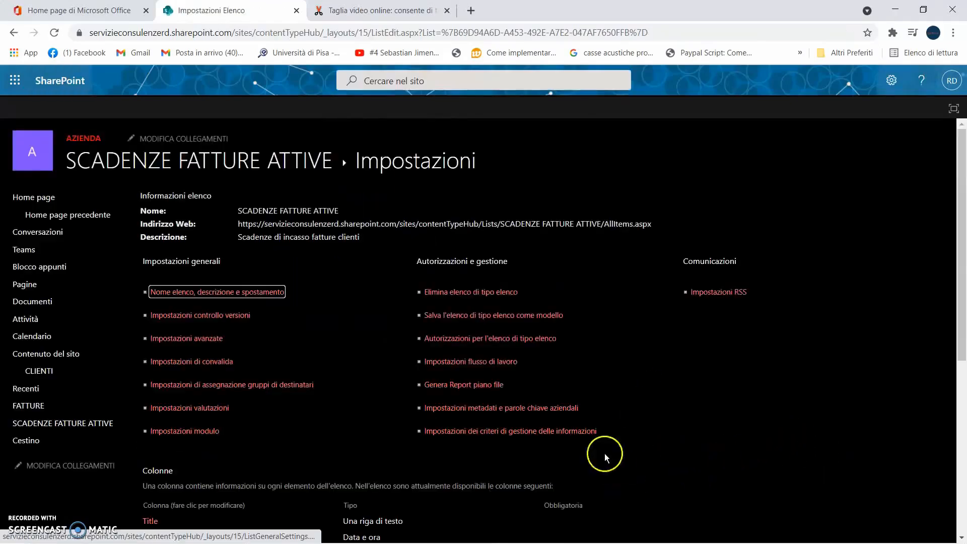
Step: Start another new column in the list named Scadenza with the information type Data e ora
scroll(249, 454, "down", 6)
left_click(162, 333)
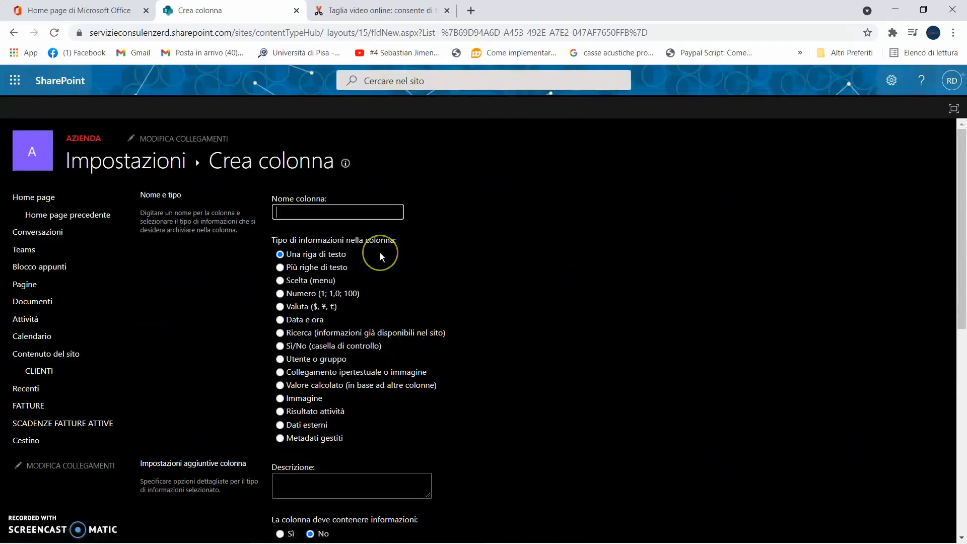
type("Scadenza DI")
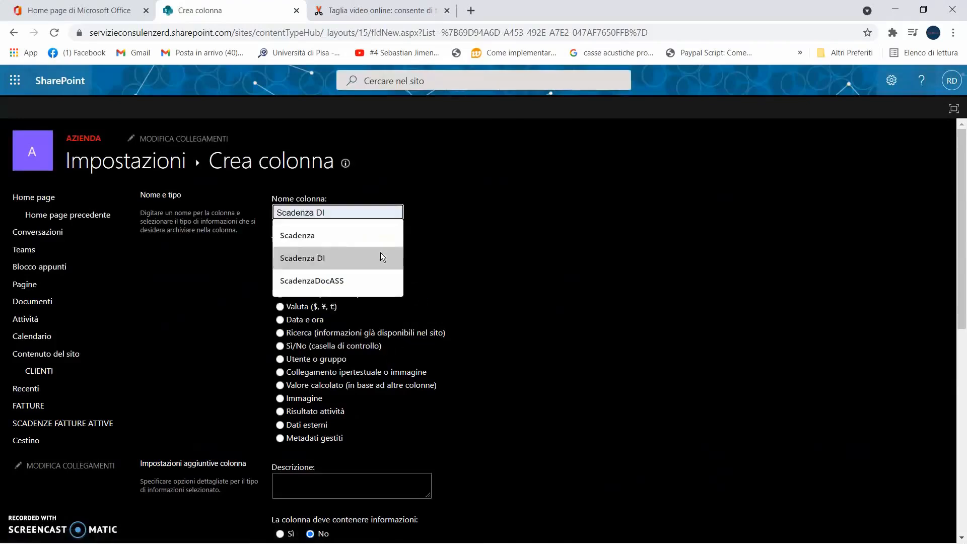
left_click(685, 292)
scroll(476, 351, "down", 1)
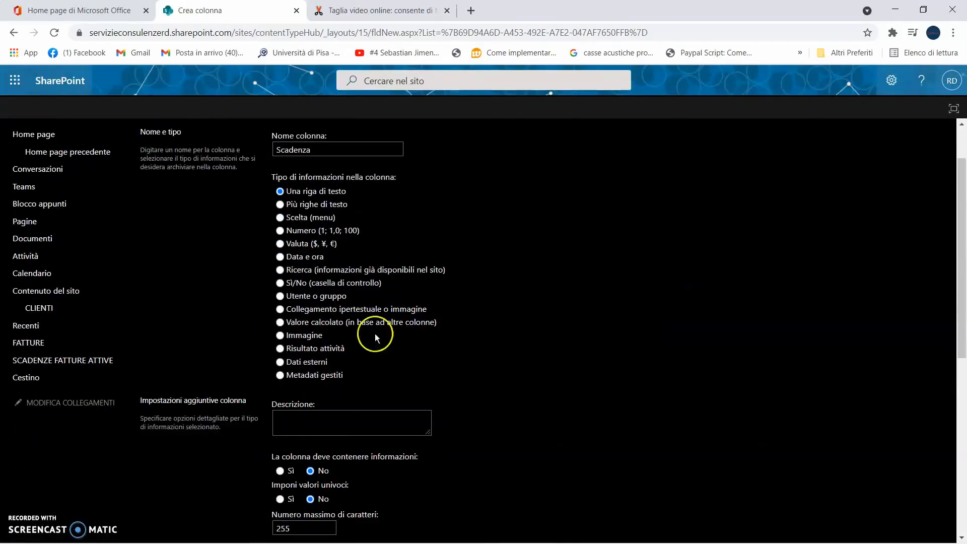
left_click(280, 257)
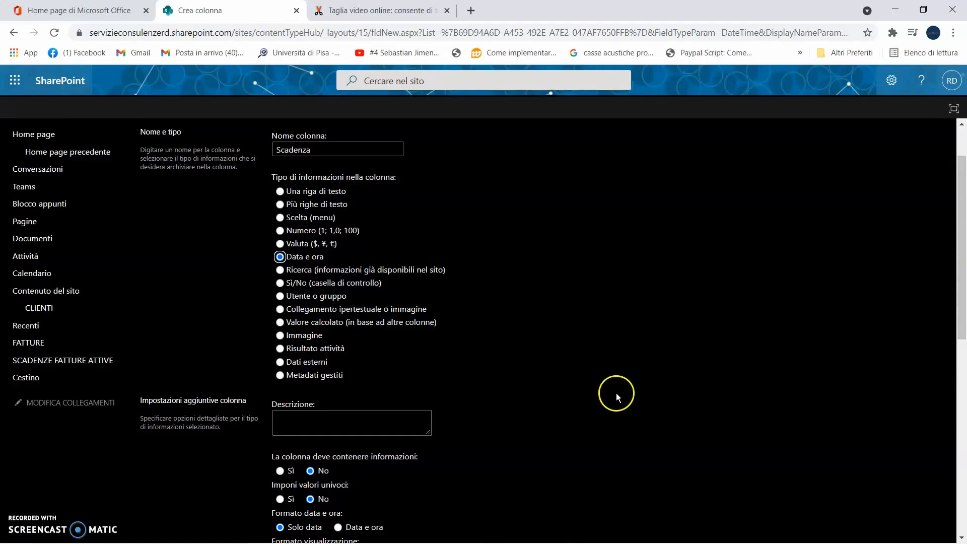
Step: Require the Scadenza column to contain information
scroll(618, 397, "down", 3)
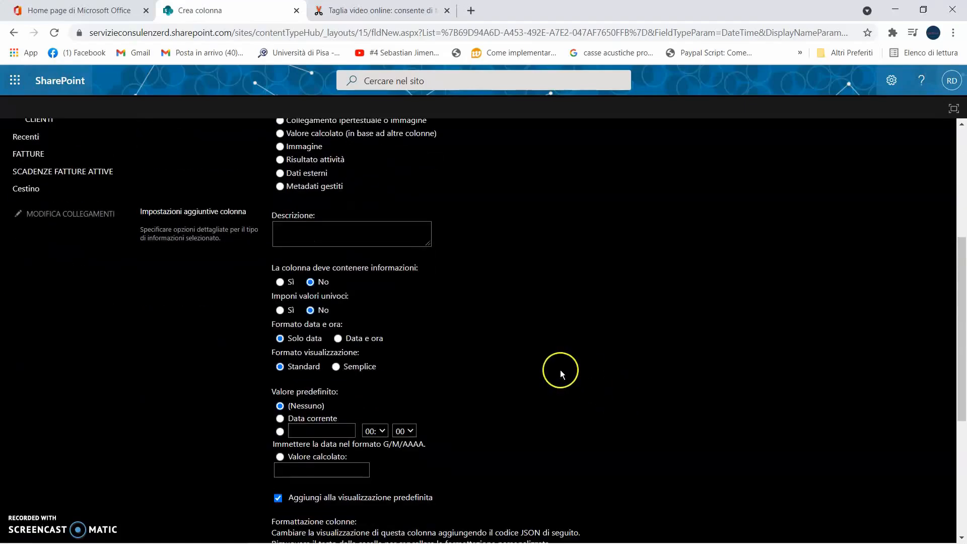
left_click(280, 281)
left_click(637, 335)
scroll(552, 334, "down", 4)
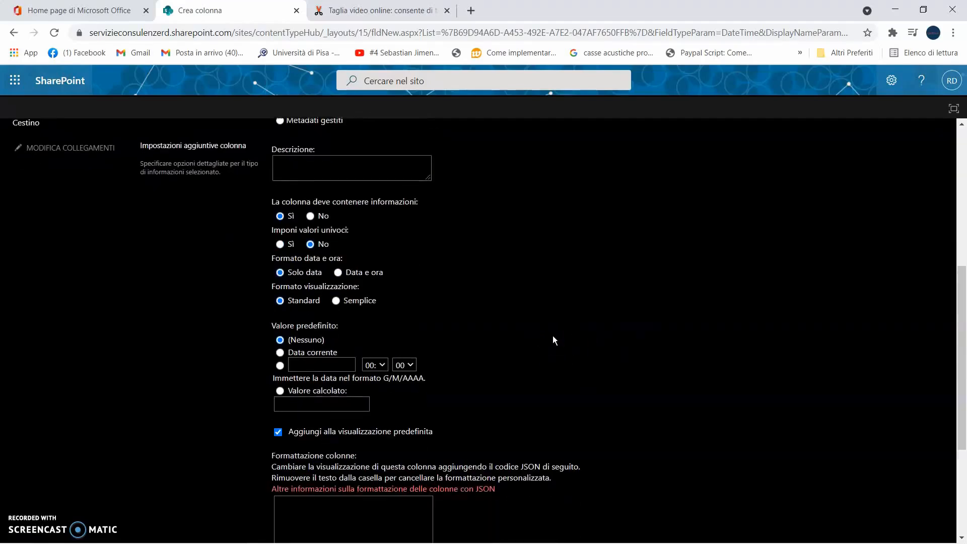
Step: Finish creating the date column with its current settings in the SCADENZE FATTURE ATTIVE list
left_click(641, 333)
scroll(741, 424, "down", 1)
left_click(865, 473)
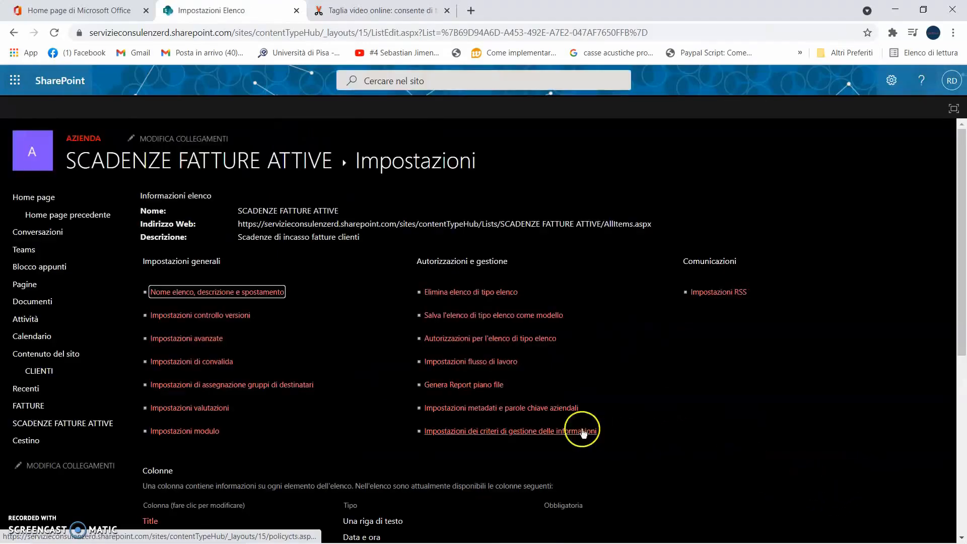
Step: Start a new column in the list, name it "Incassata?" and set its information type to Sì/No (casella di controllo)
scroll(727, 402, "down", 6)
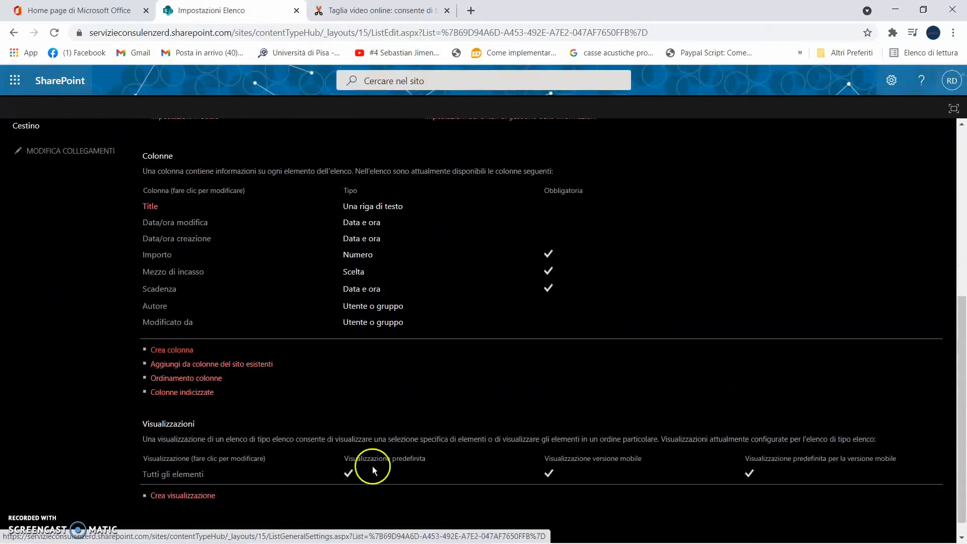
left_click(186, 349)
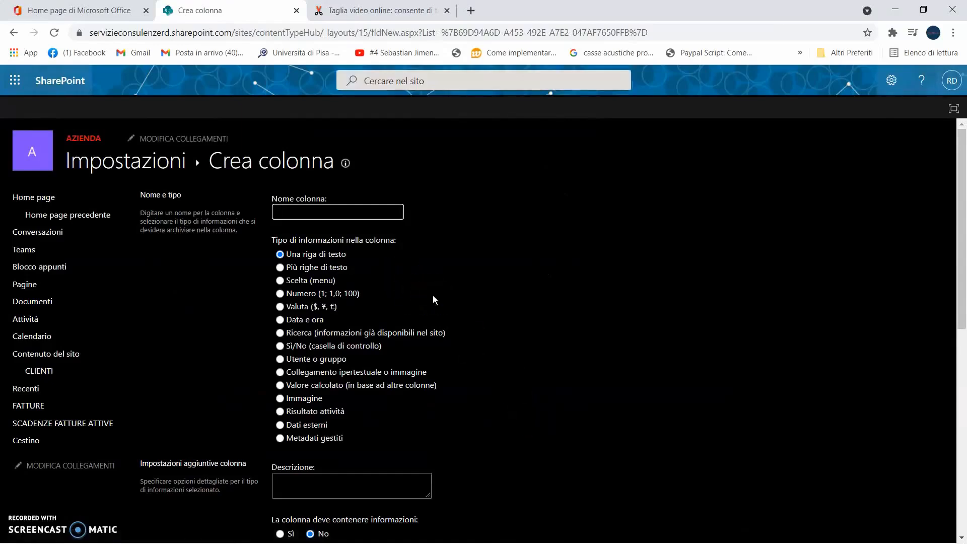
type("Pagata?")
left_click(571, 275)
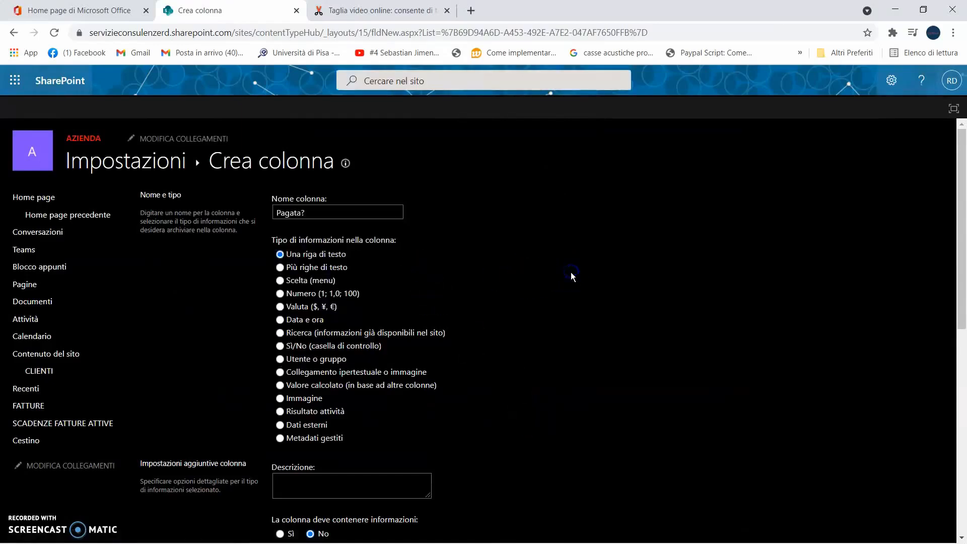
scroll(491, 442, "down", 1)
left_click(494, 437)
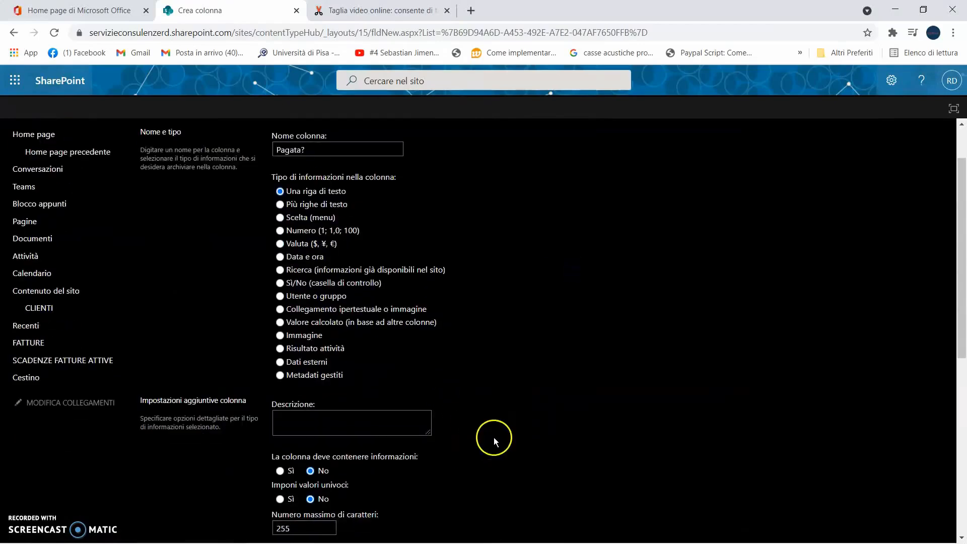
double_click(287, 149)
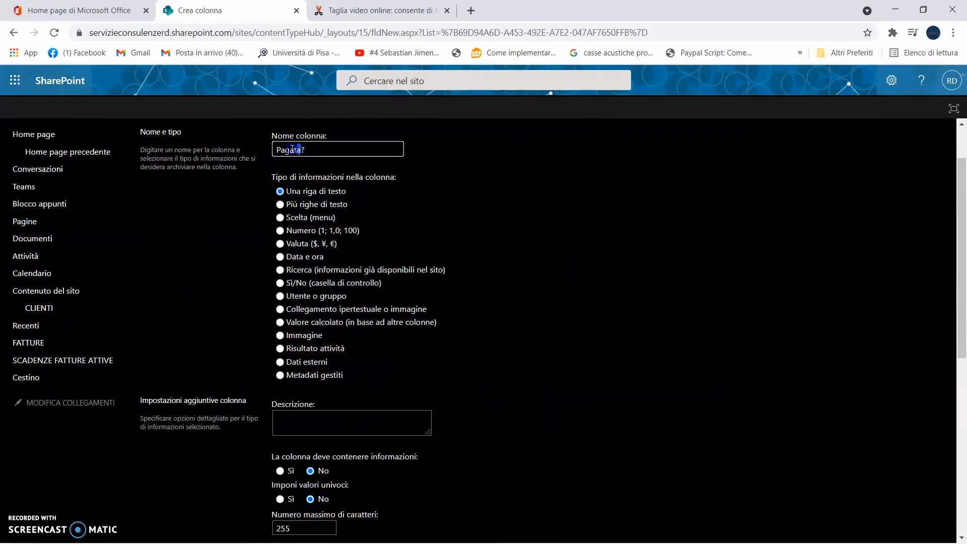
type("Incassata")
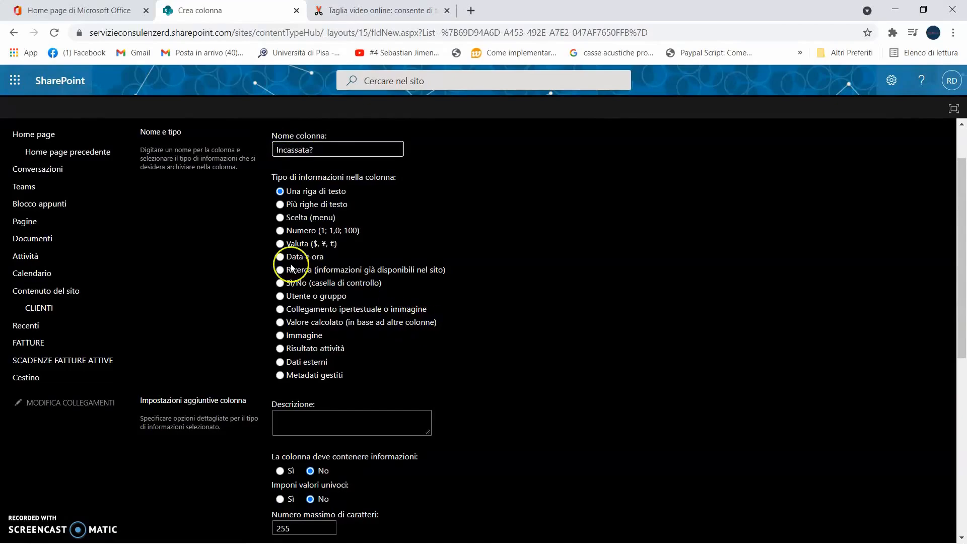
left_click(280, 282)
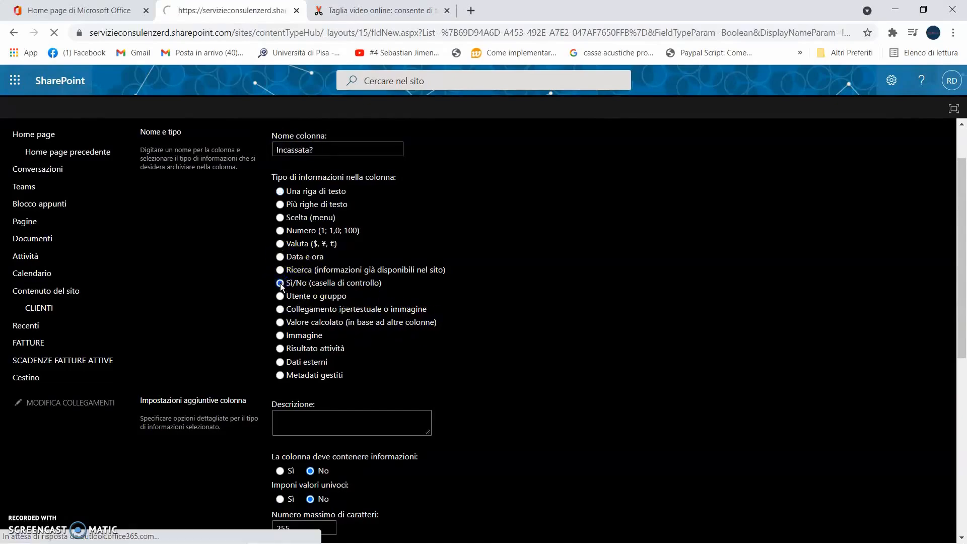
Step: Set the column's default value to No and create the column
scroll(496, 334, "down", 5)
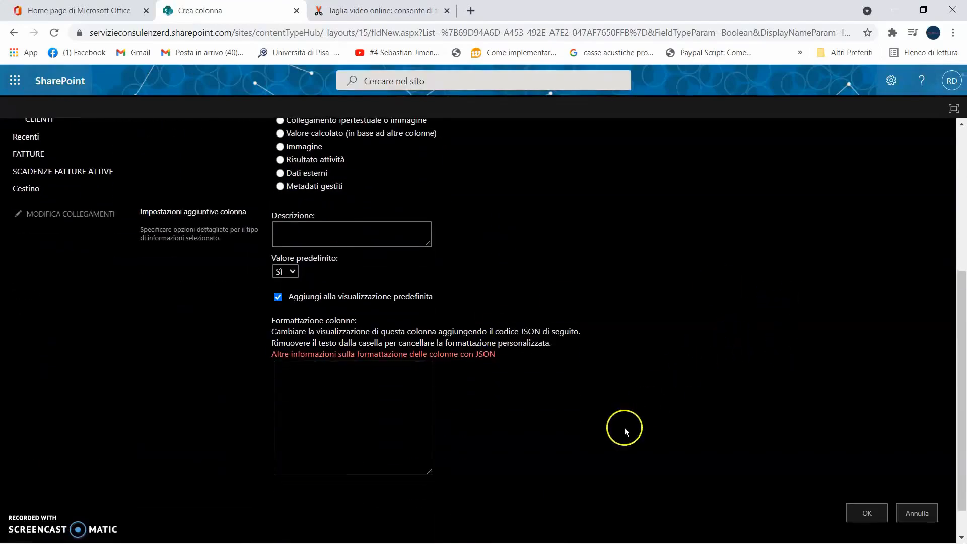
left_click(291, 273)
left_click(290, 293)
scroll(647, 270, "up", 1)
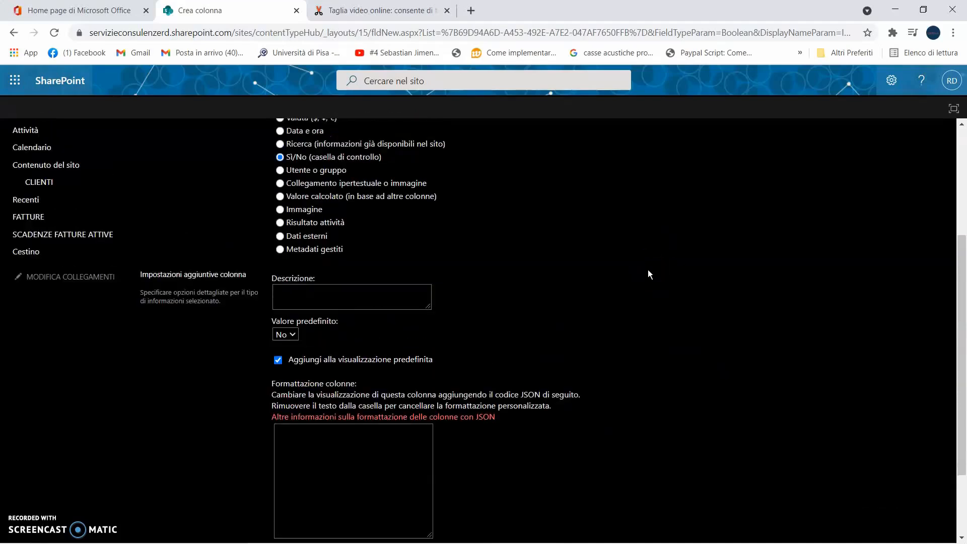
scroll(649, 271, "down", 2)
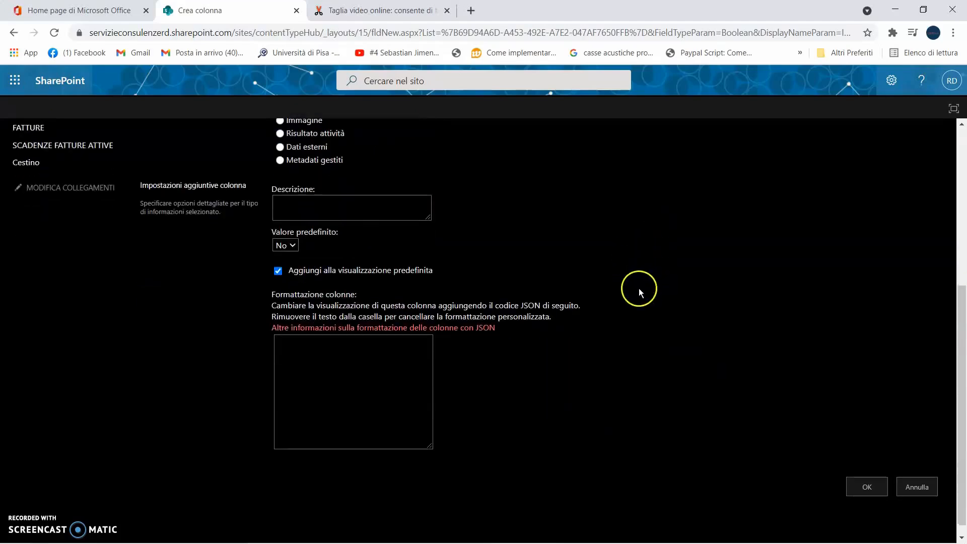
left_click(850, 469)
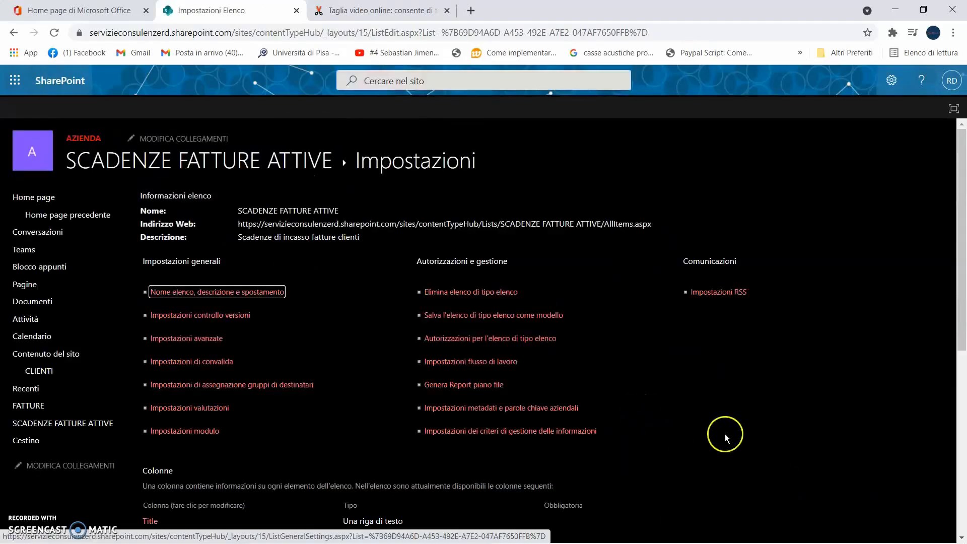
Step: Start a new item in the SCADENZE FATTURE ATTIVE list with Importo 1000, Mezzo di incasso Bonifico and Scadenza 04/04/2021
left_click(82, 425)
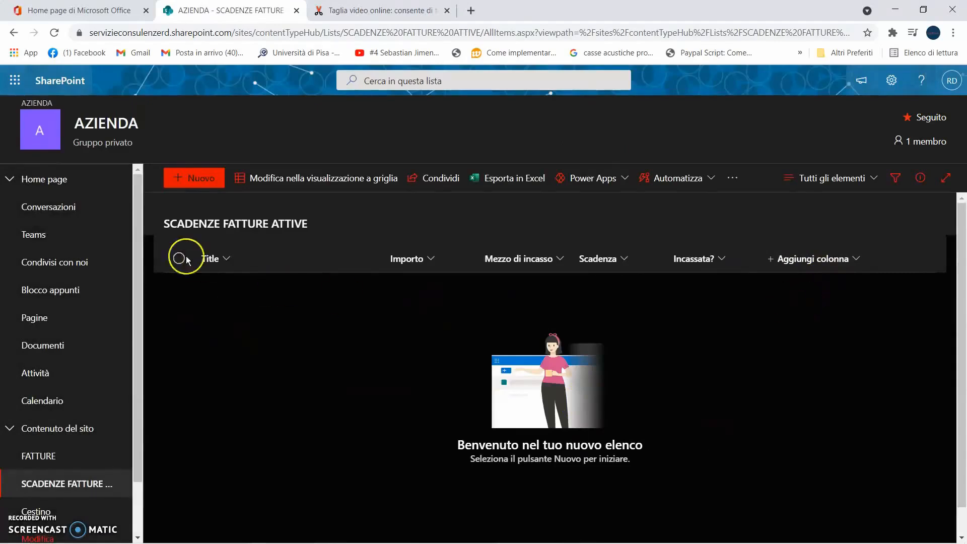
left_click(192, 180)
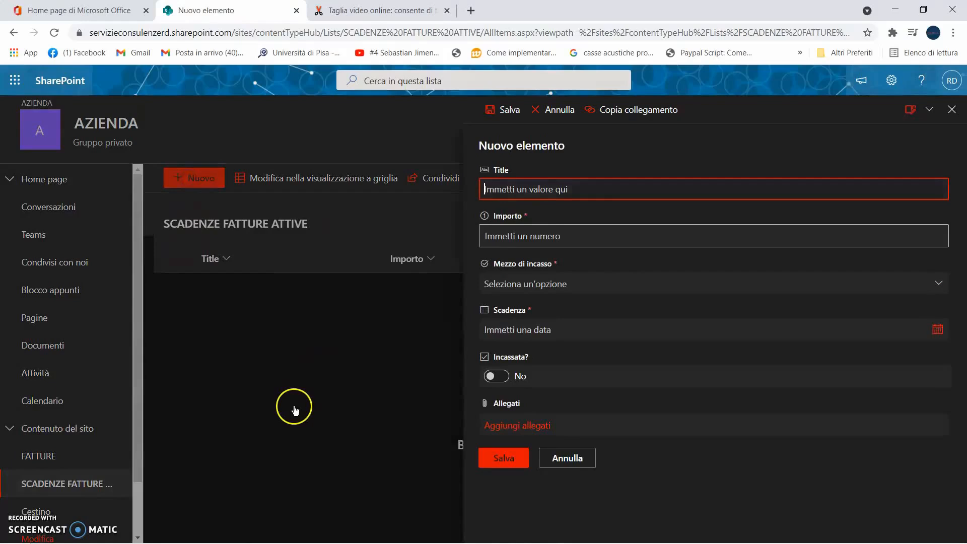
left_click(506, 236)
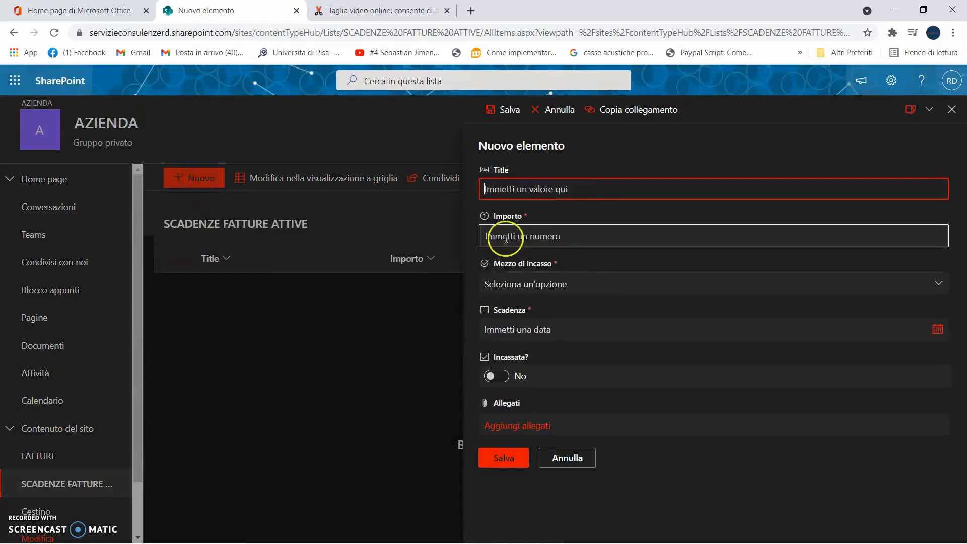
type("1000")
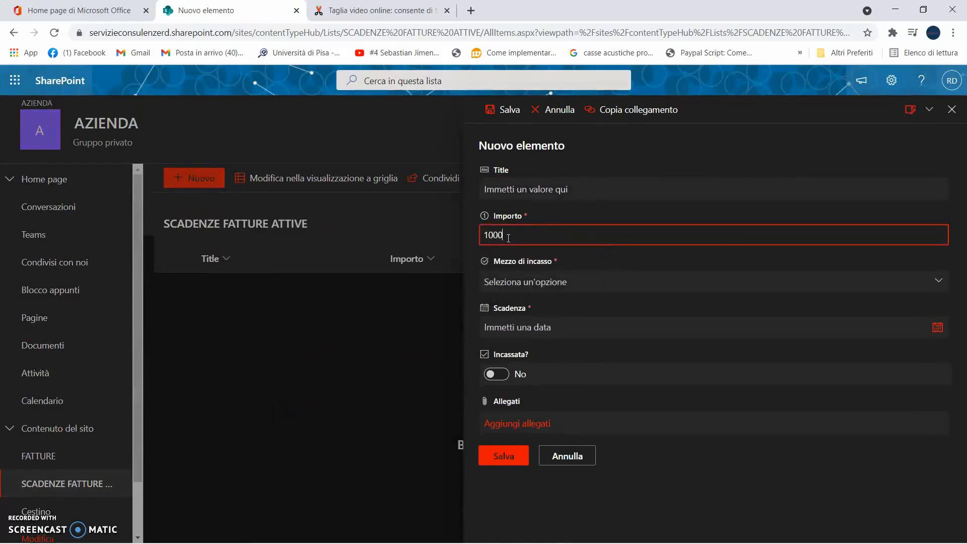
left_click(517, 283)
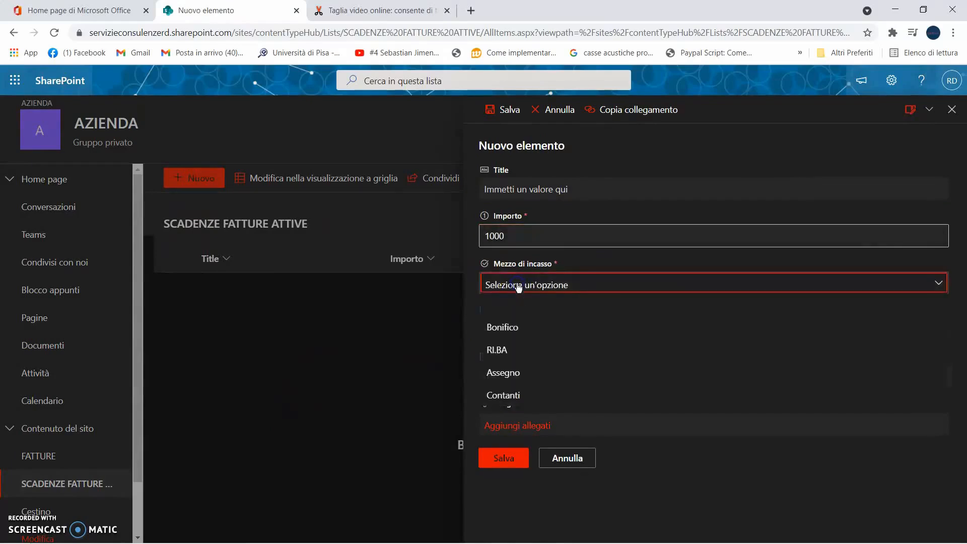
left_click(520, 326)
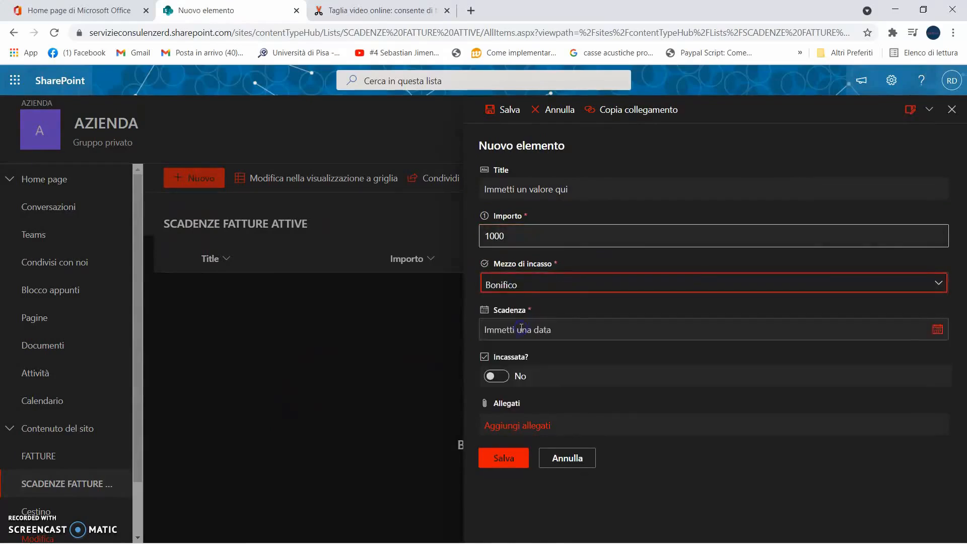
left_click(524, 331)
left_click(937, 331)
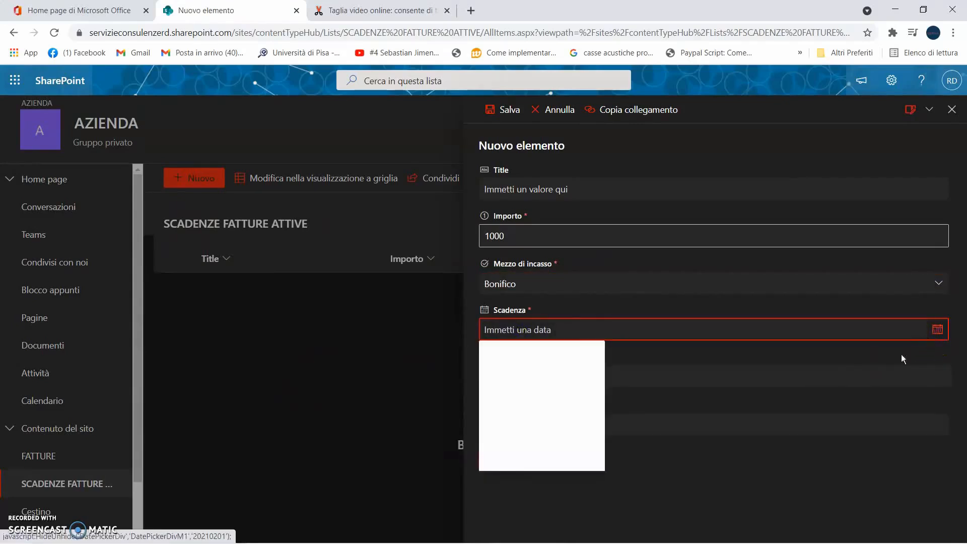
left_click(594, 437)
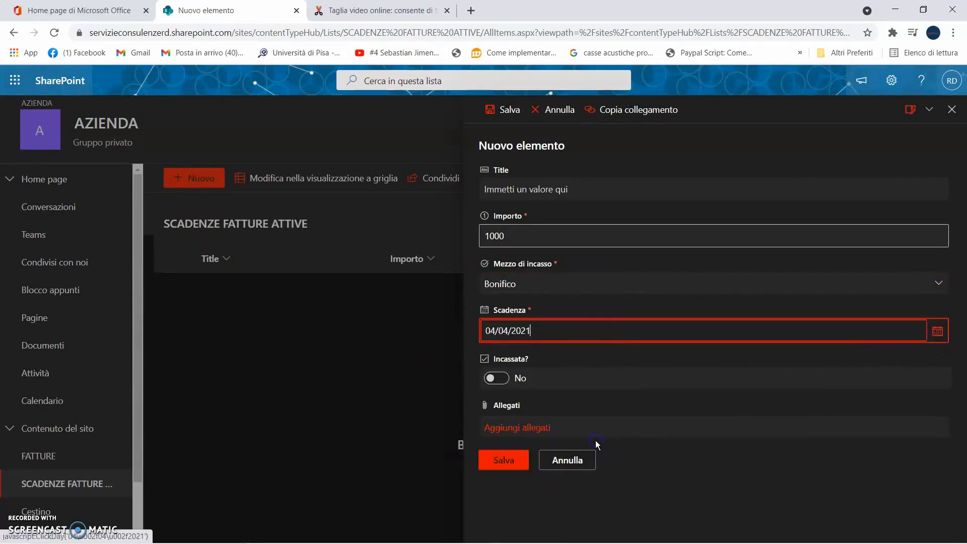
Step: Switch the item's Incassata? option to Sì and back to No, and save the item
left_click(507, 383)
left_click(807, 404)
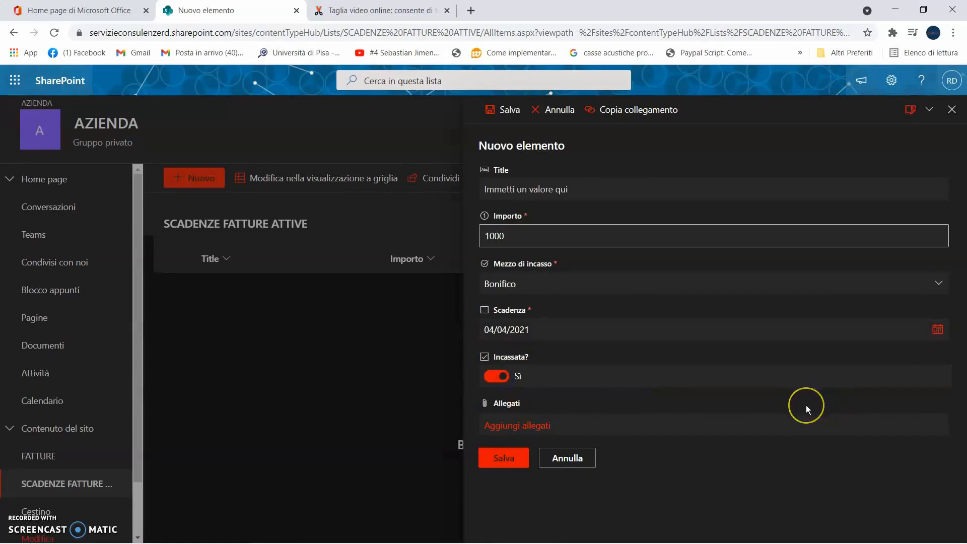
left_click(488, 380)
left_click(502, 459)
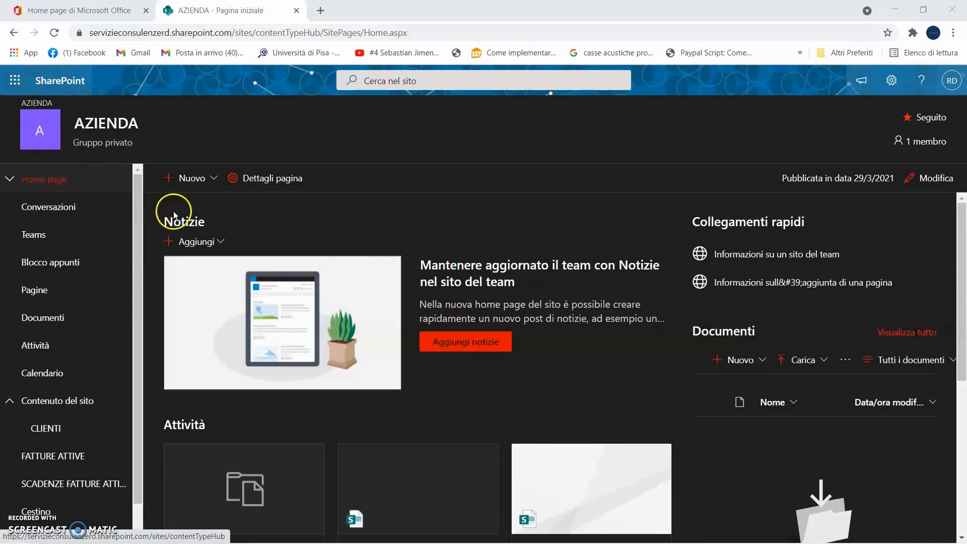
Step: Start a new blank list from the site home page and name it LISTA CLIENTI
left_click(194, 178)
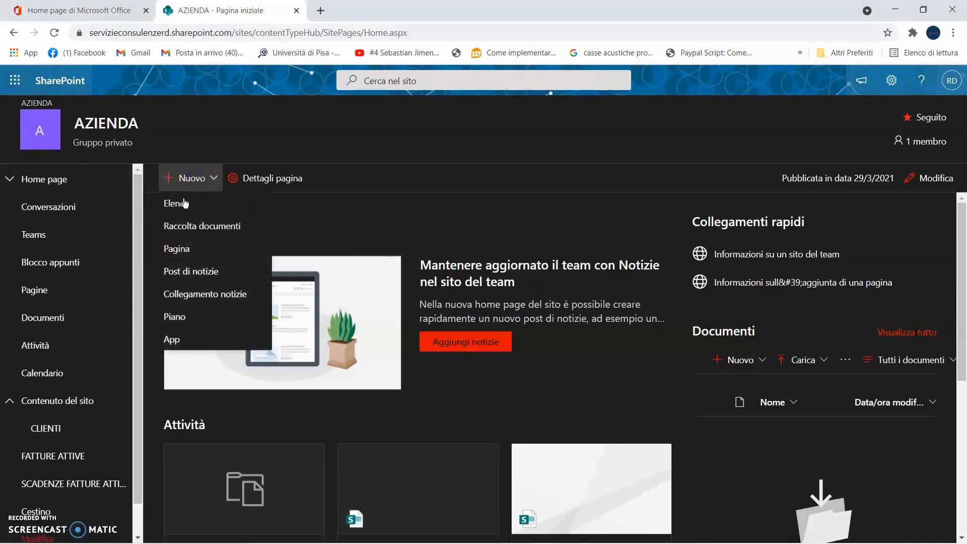
left_click(183, 202)
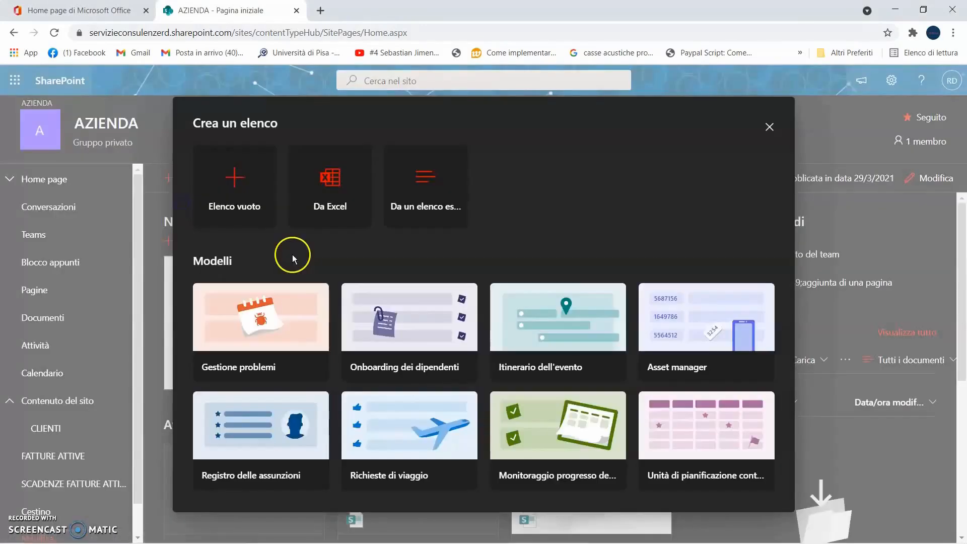
left_click(231, 182)
left_click(352, 233)
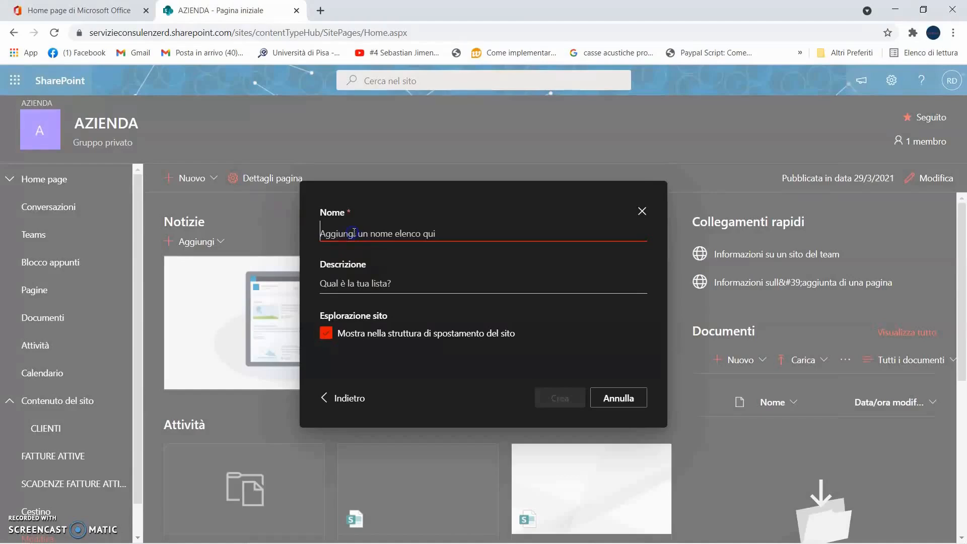
key("Caps_Lock")
type("LISTA CLIENTI")
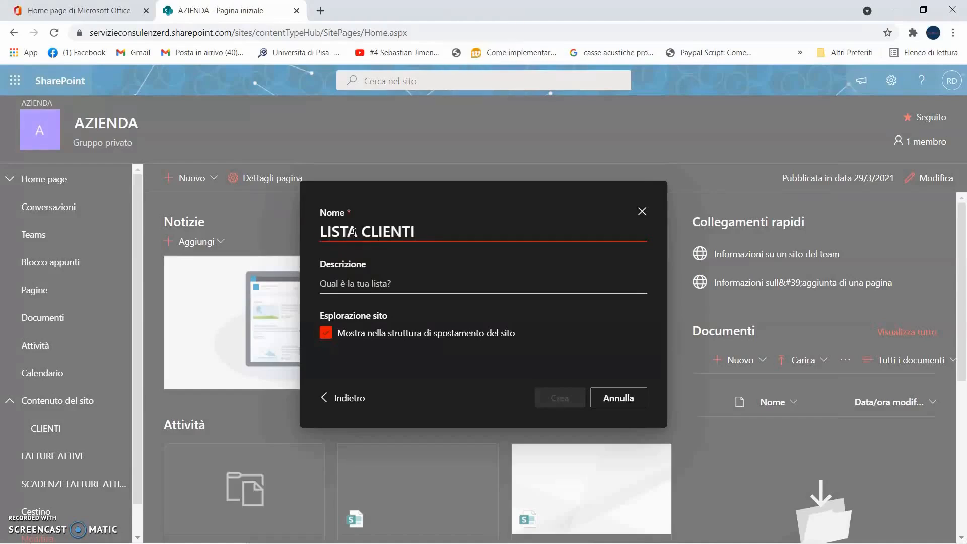
Step: Give the list the description "Elenco di supporto clienti" and create it, shown in the site navigation
left_click(360, 284)
key("Caps_Lock")
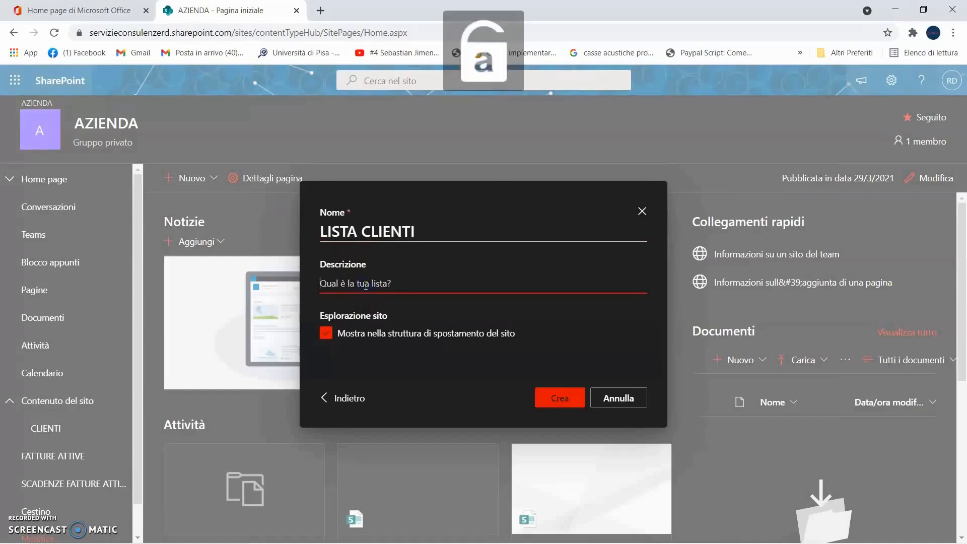
type("Elenco di ")
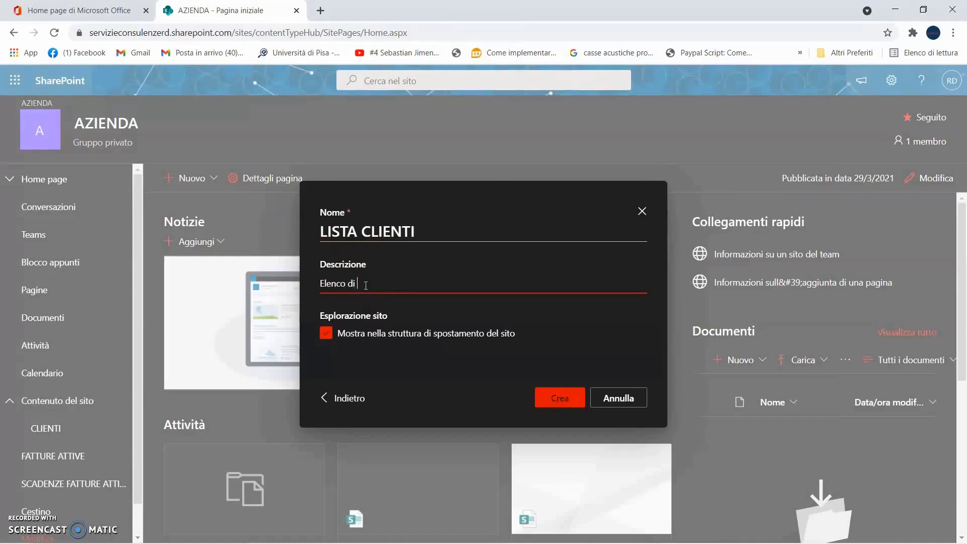
type("supporto")
type("clienti")
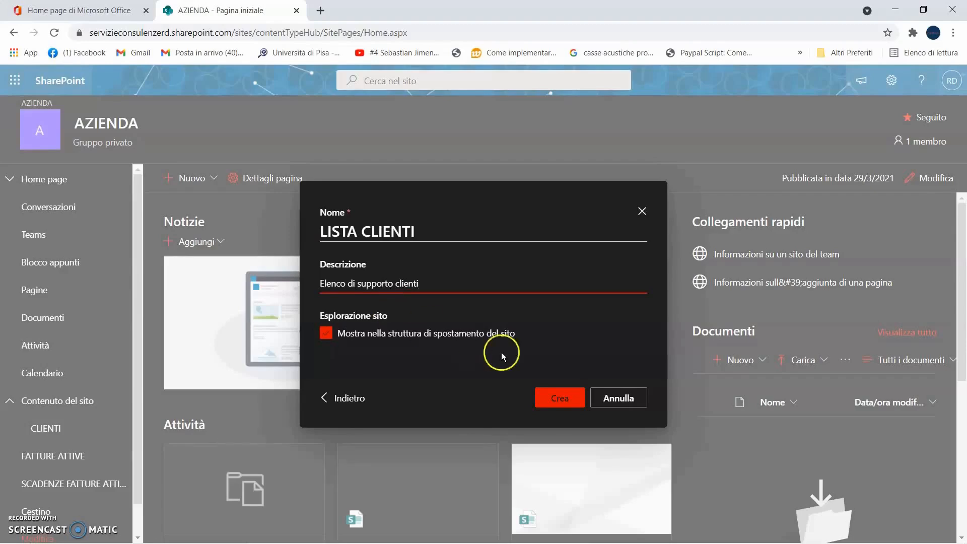
left_click(557, 398)
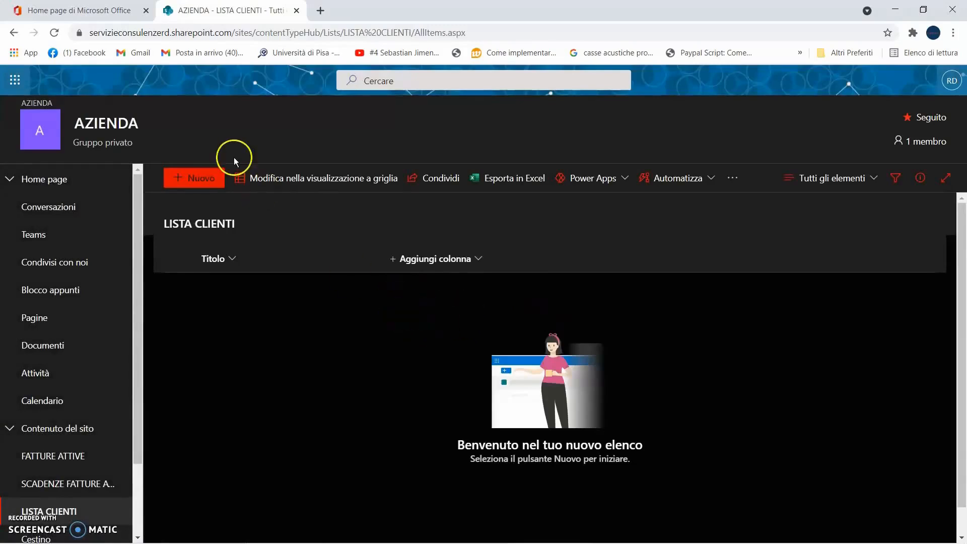
Step: Reload the LISTA CLIENTI page and open the list's settings at the columns section
left_click(52, 33)
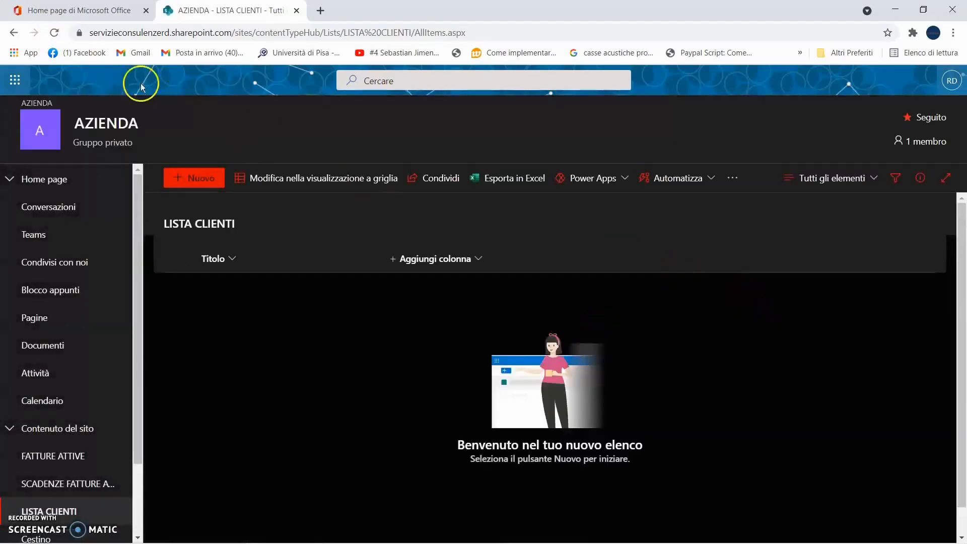
left_click(53, 33)
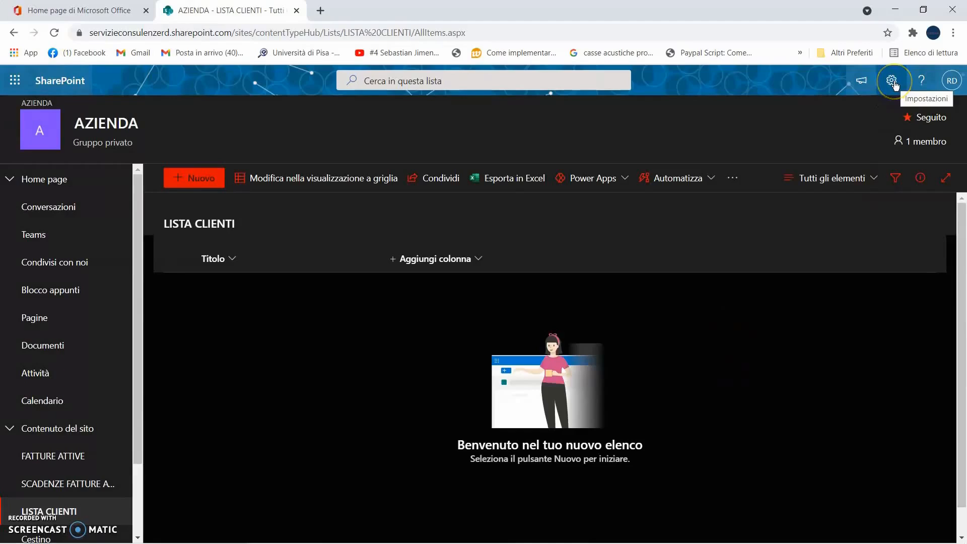
left_click(892, 81)
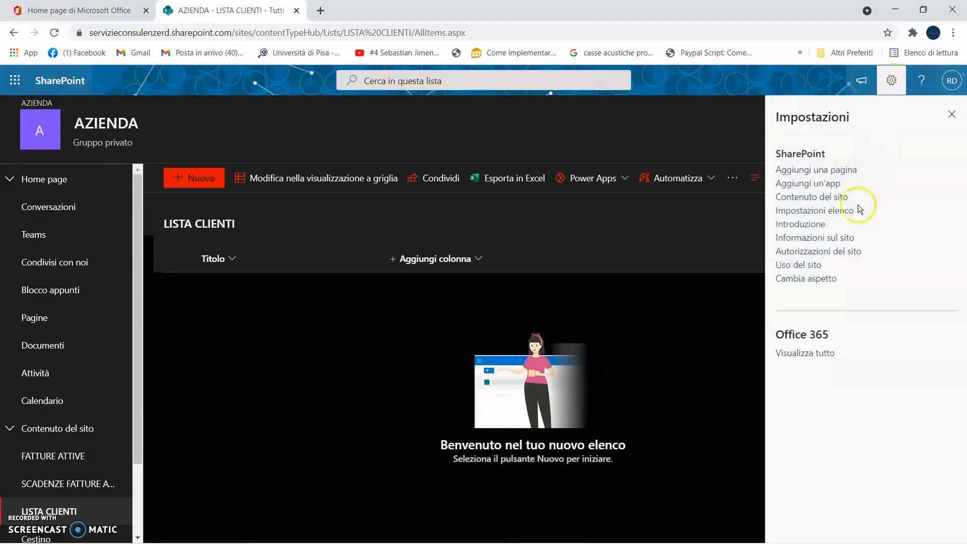
left_click(838, 211)
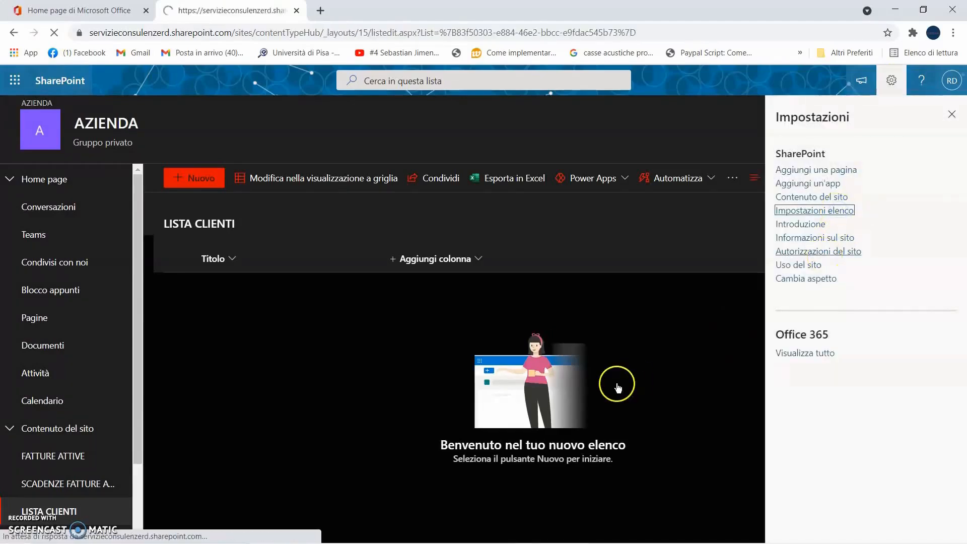
scroll(636, 367, "down", 5)
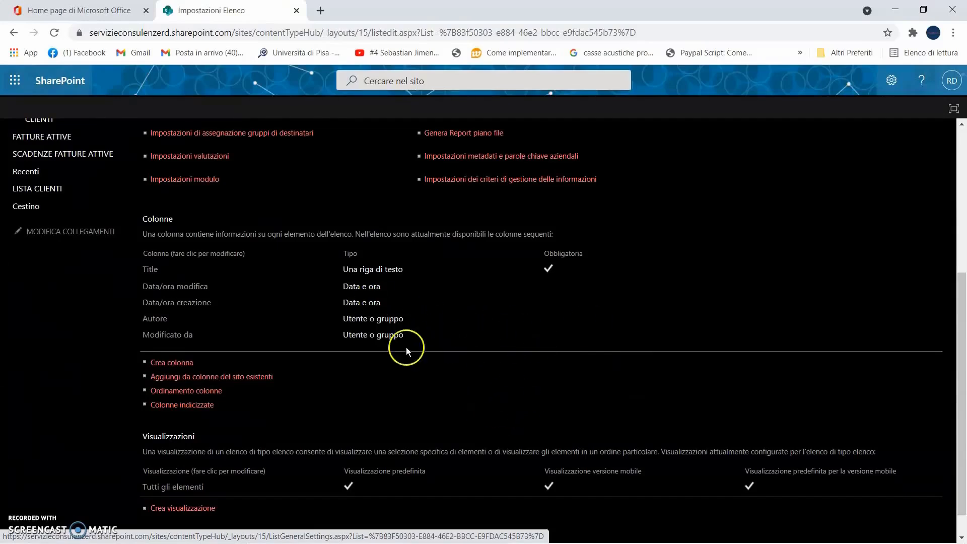
Step: Rename the LISTA CLIENTI list's Title column as "Nome / Ragione sociale cliente" and save the column
left_click(154, 273)
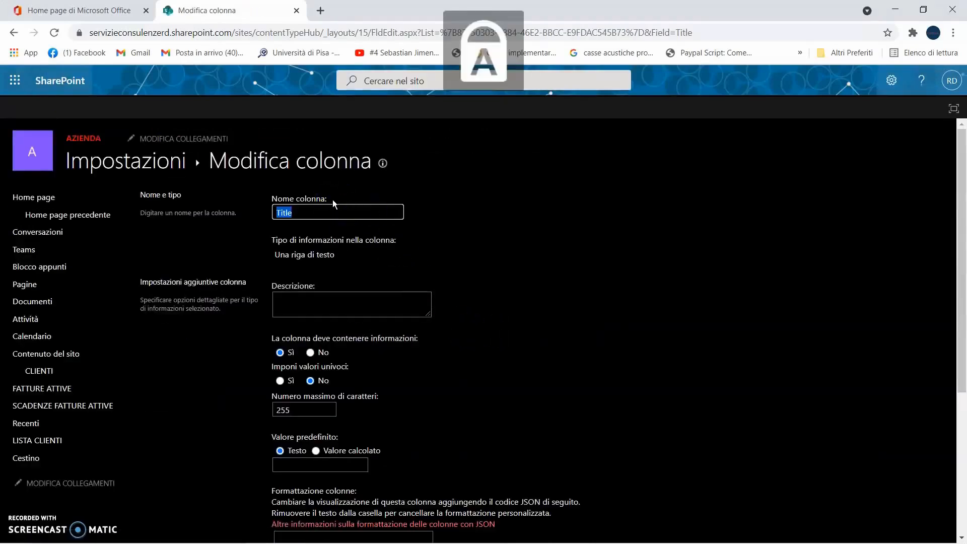
type("Nom")
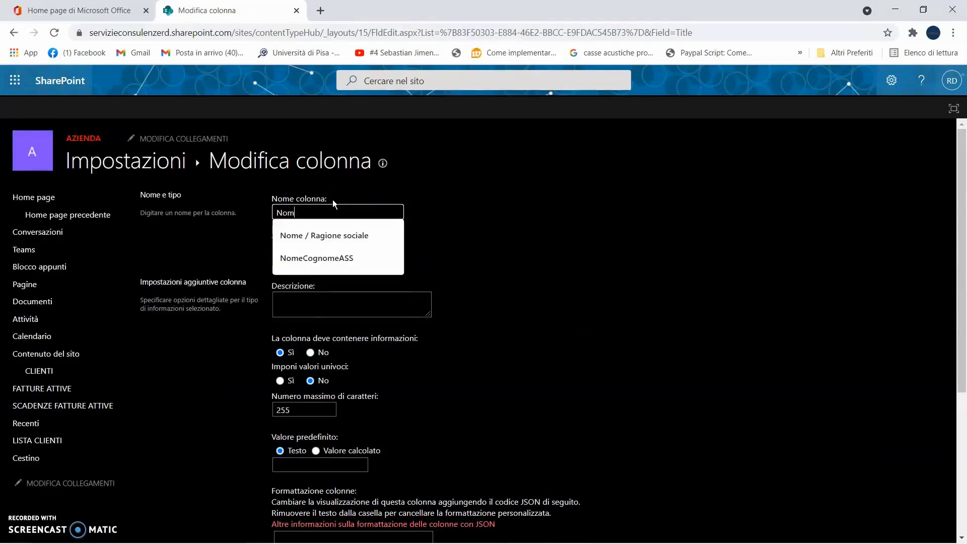
type("e / Rag")
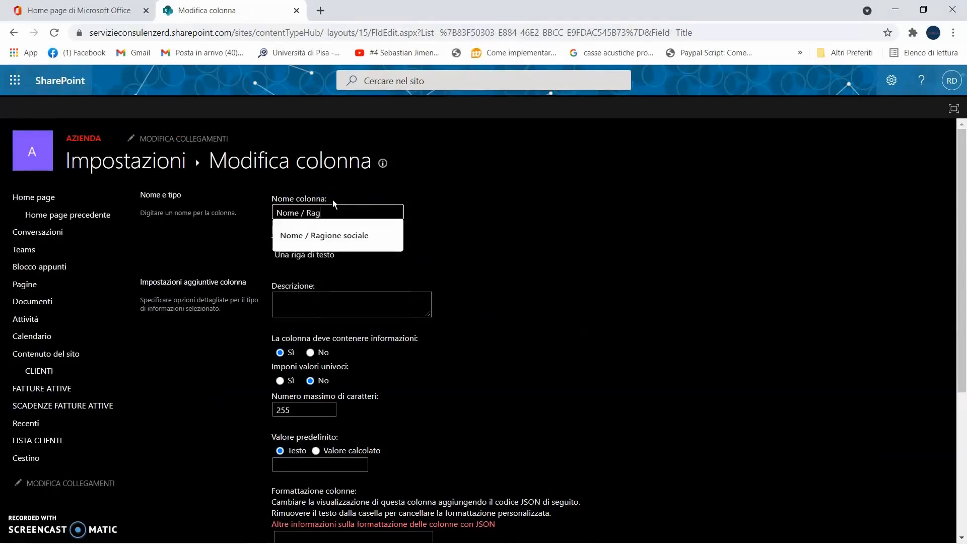
type("ione sociale")
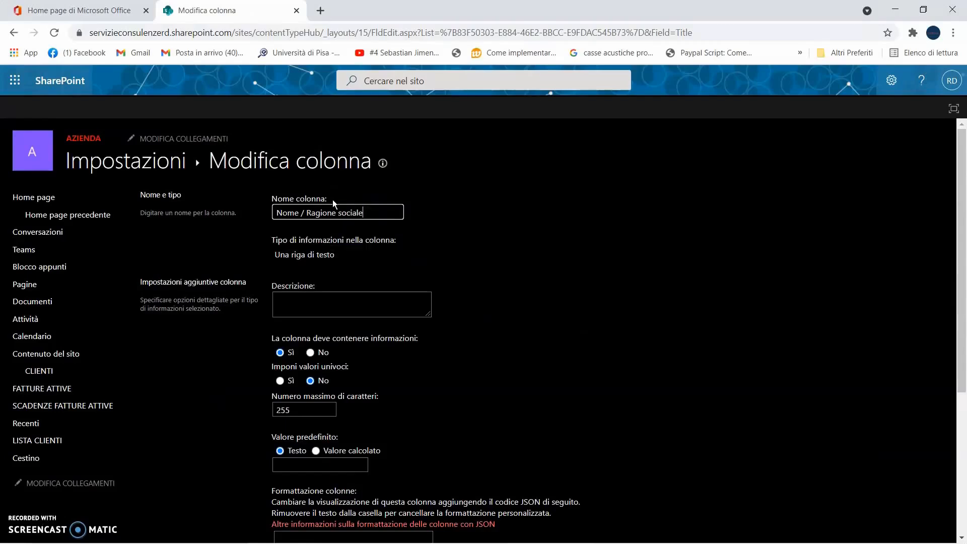
type(" cliente")
scroll(526, 342, "down", 1)
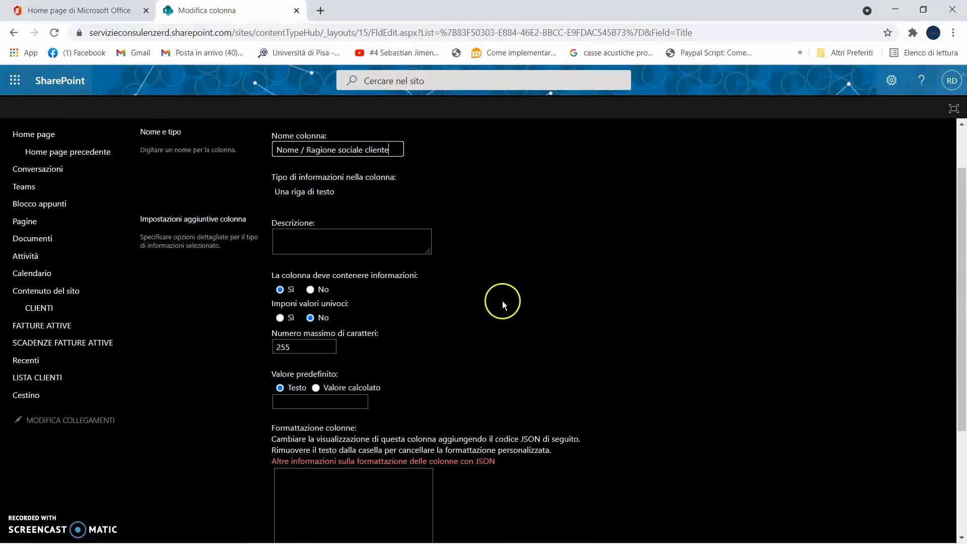
scroll(483, 301, "down", 3)
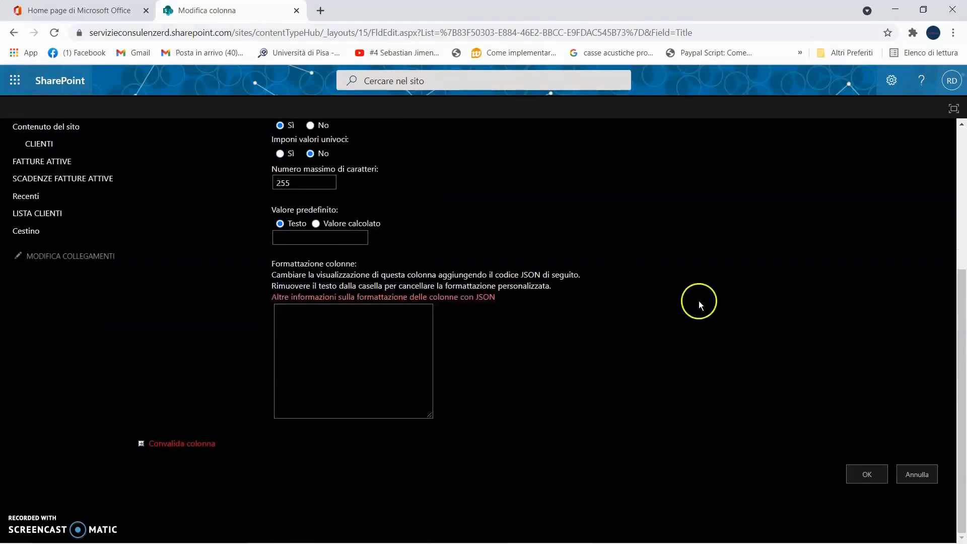
left_click(862, 473)
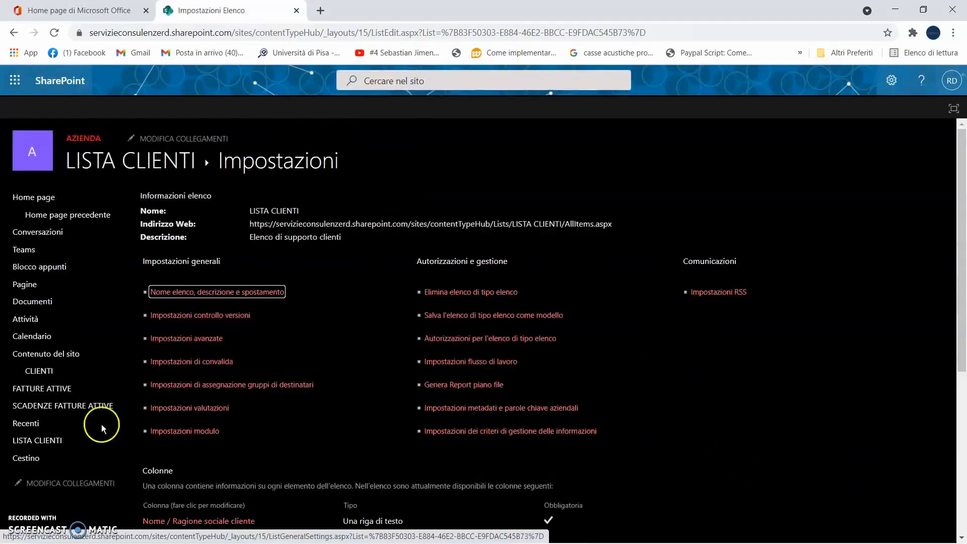
Step: Return to the LISTA CLIENTI list and sort the Nome / Ragione sociale cliente column from A to Z
left_click(45, 443)
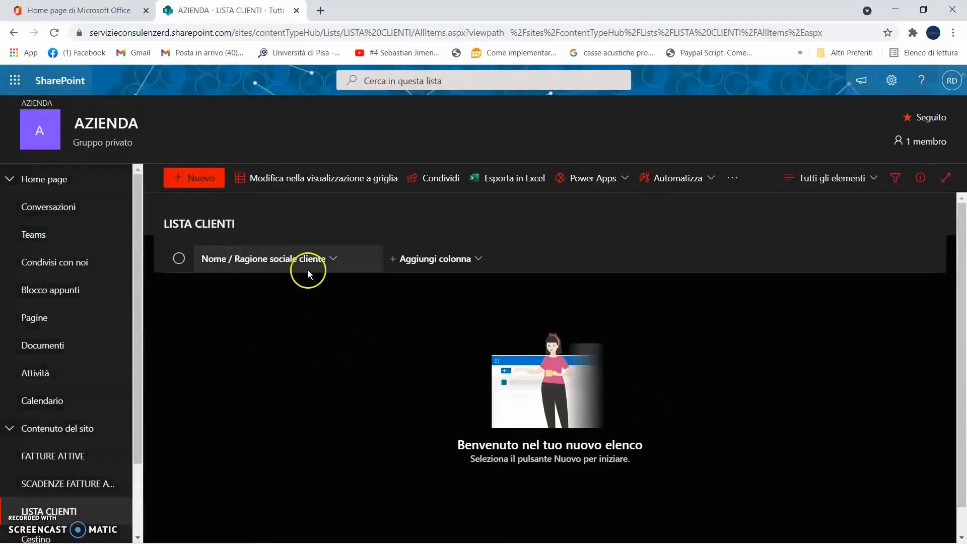
left_click(332, 260)
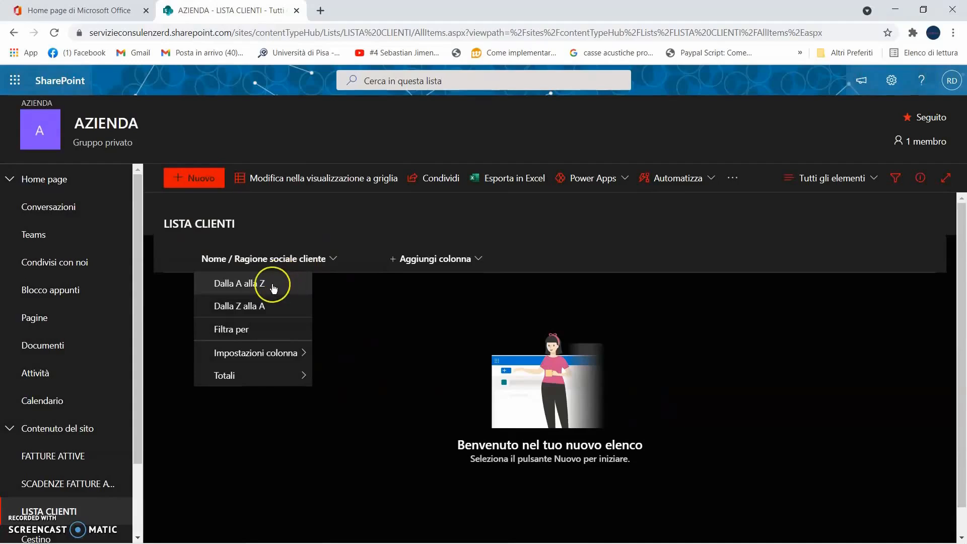
left_click(272, 287)
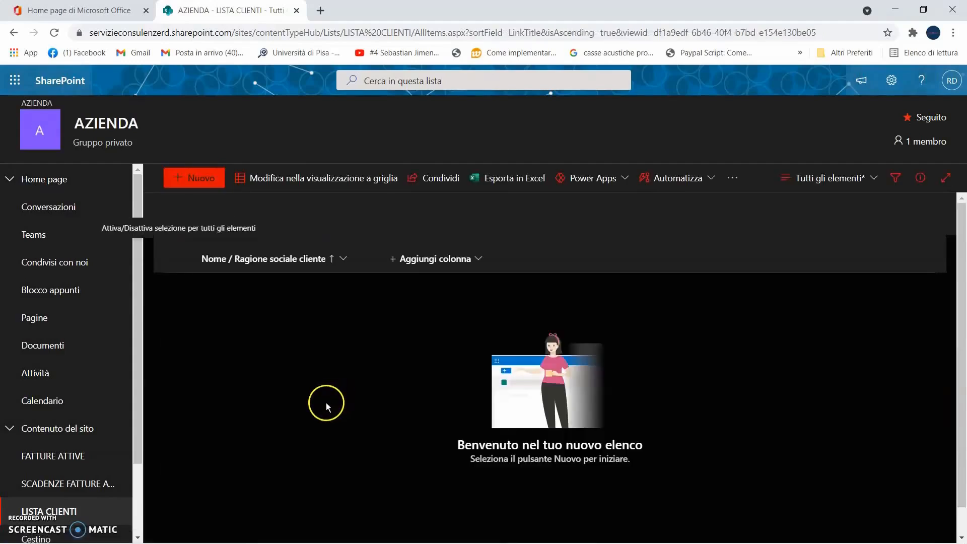
Step: Add an item to LISTA CLIENTI with the client name "Cliente 1" and save it
left_click(196, 177)
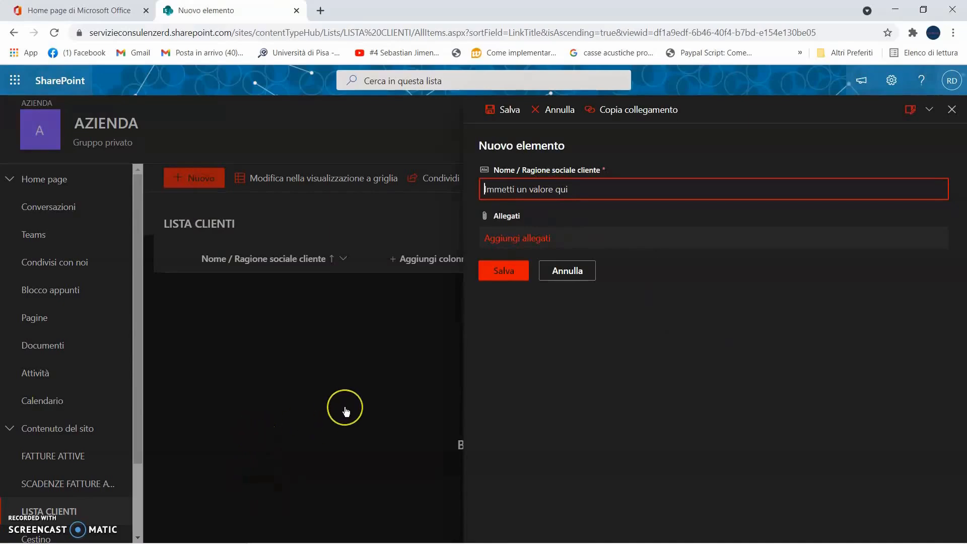
type("L")
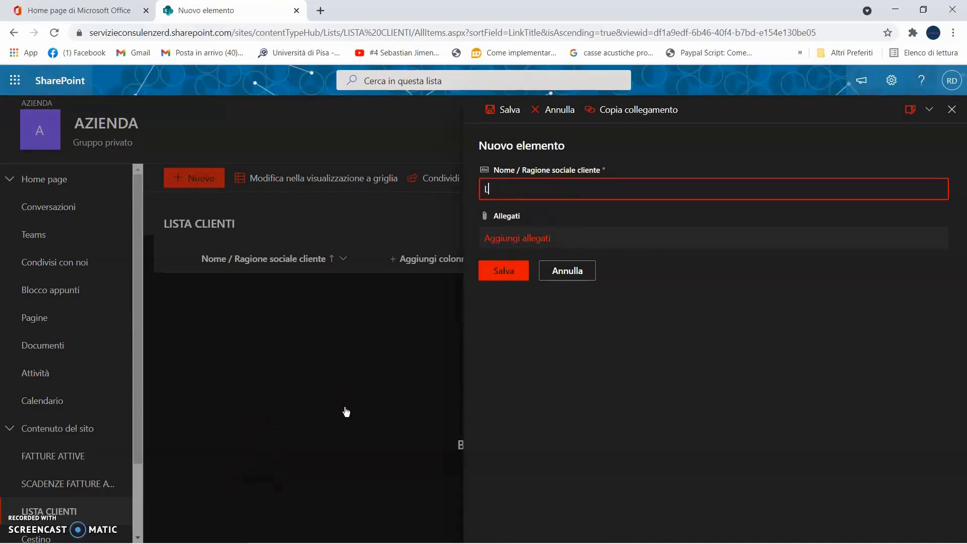
key("BackSpace")
type("Cliente 1")
left_click(512, 273)
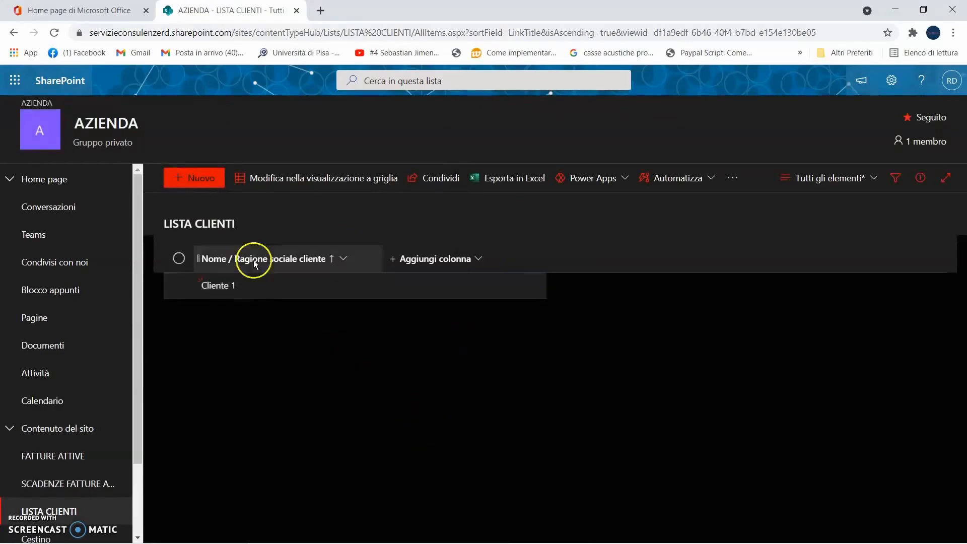
Step: Add another LISTA CLIENTI item with the client name "Cliente 2" and save it
left_click(206, 185)
left_click(543, 190)
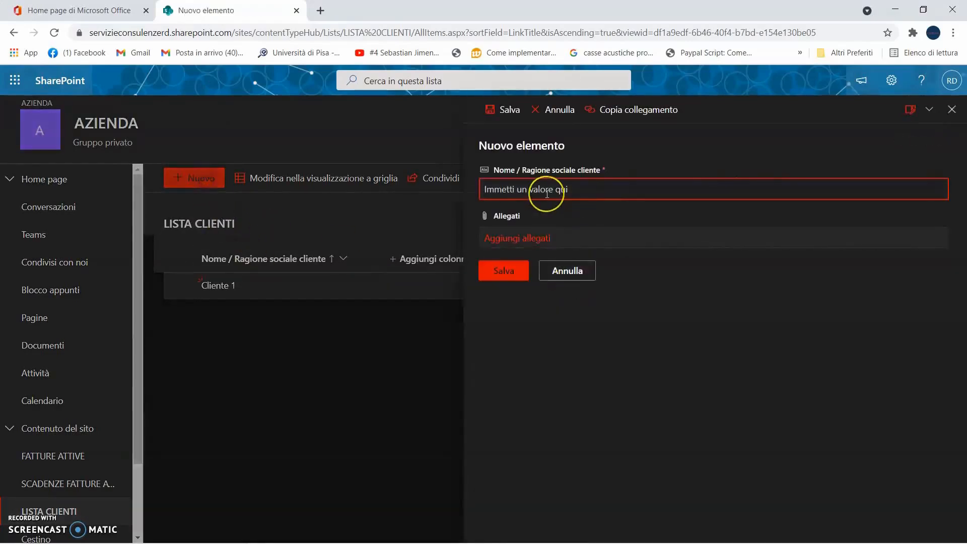
type("Cliente 2")
left_click(501, 271)
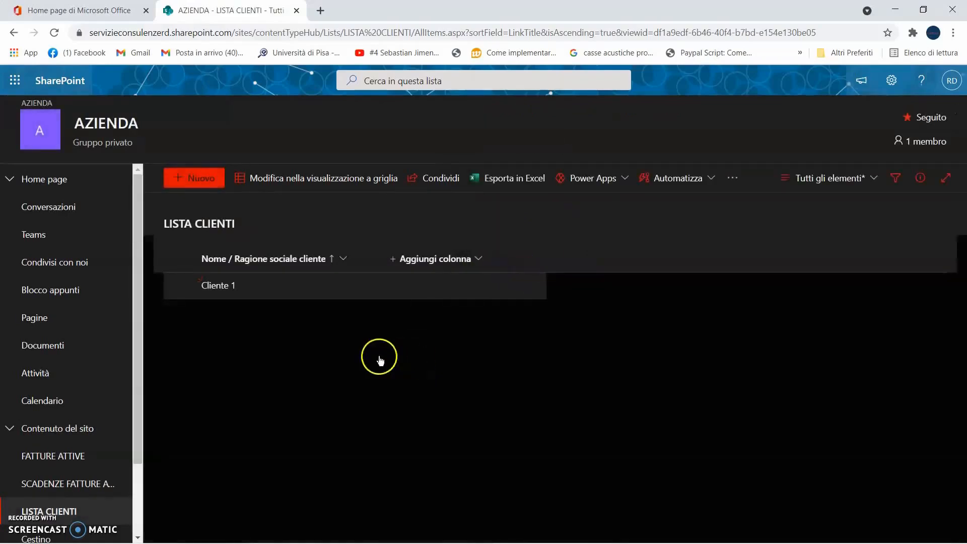
Step: Add a third LISTA CLIENTI item with the client name "Cliente 3" and save it
left_click(199, 181)
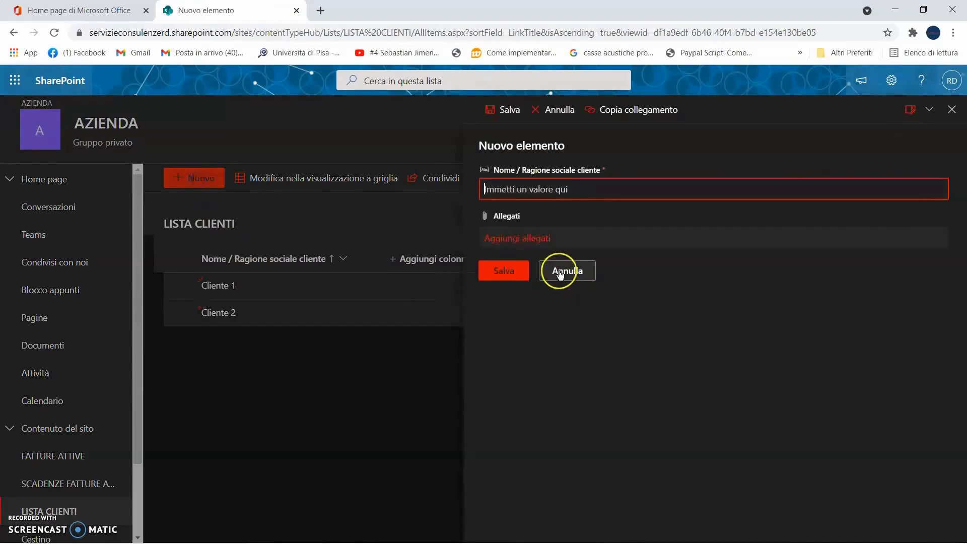
type("Cliente")
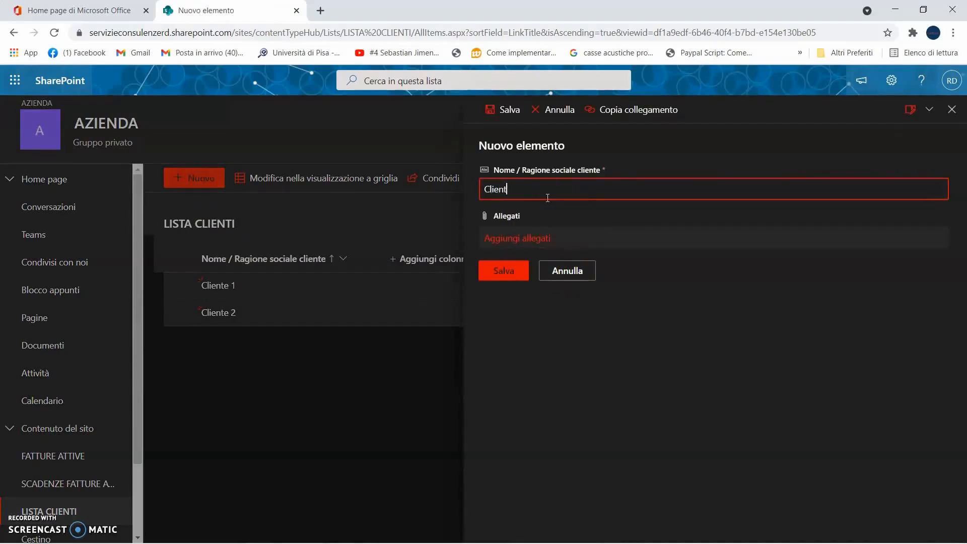
type(" 3")
left_click(503, 271)
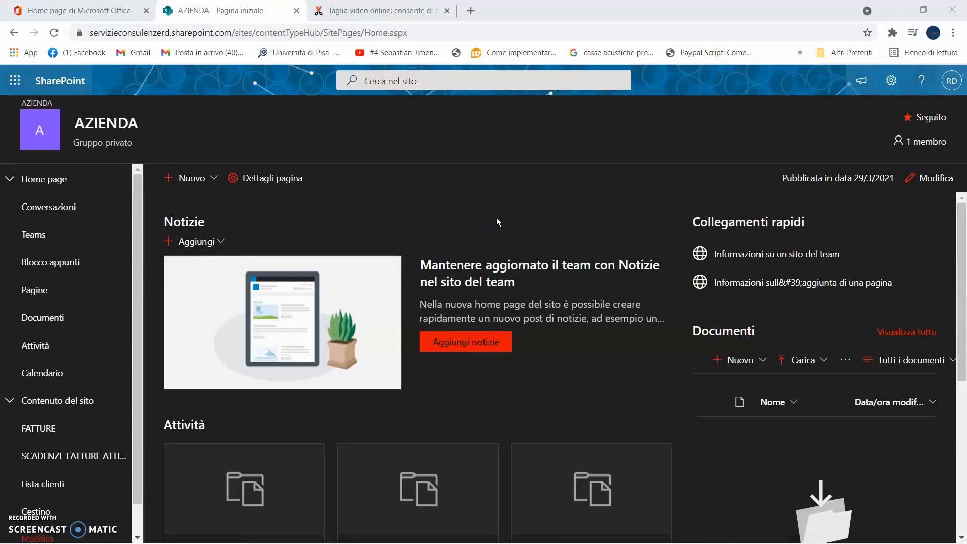
Step: Start a new blank list from the site home page and name it LISTA COMUNI
left_click(185, 178)
left_click(357, 237)
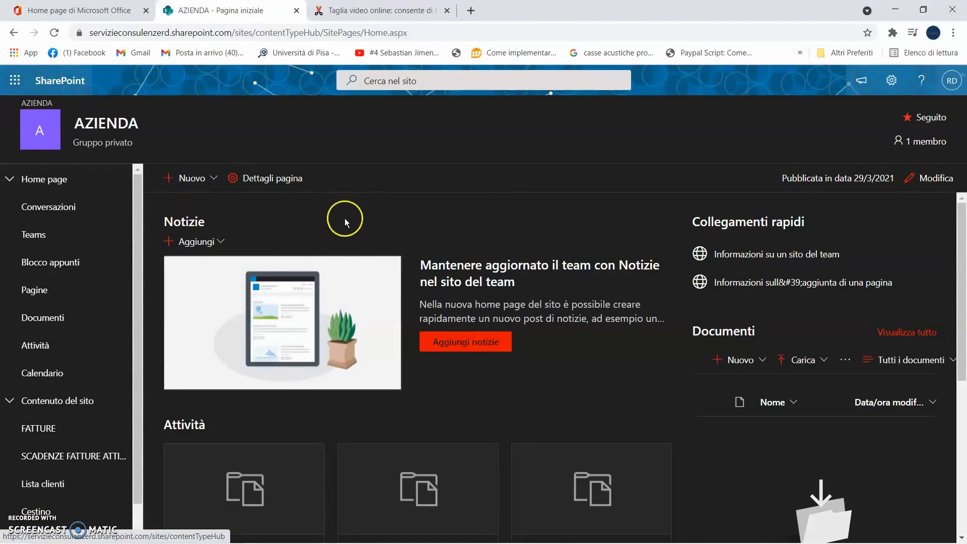
left_click(184, 180)
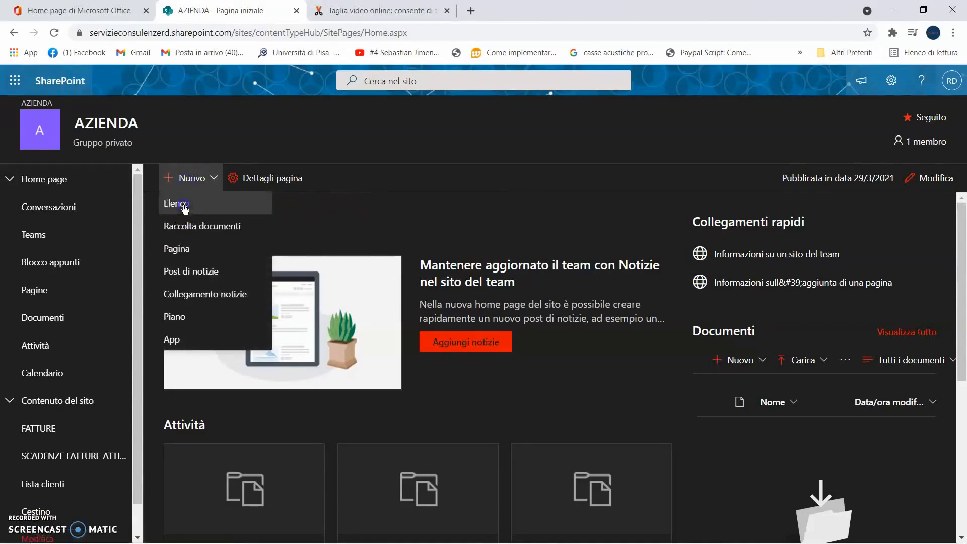
left_click(183, 206)
left_click(227, 195)
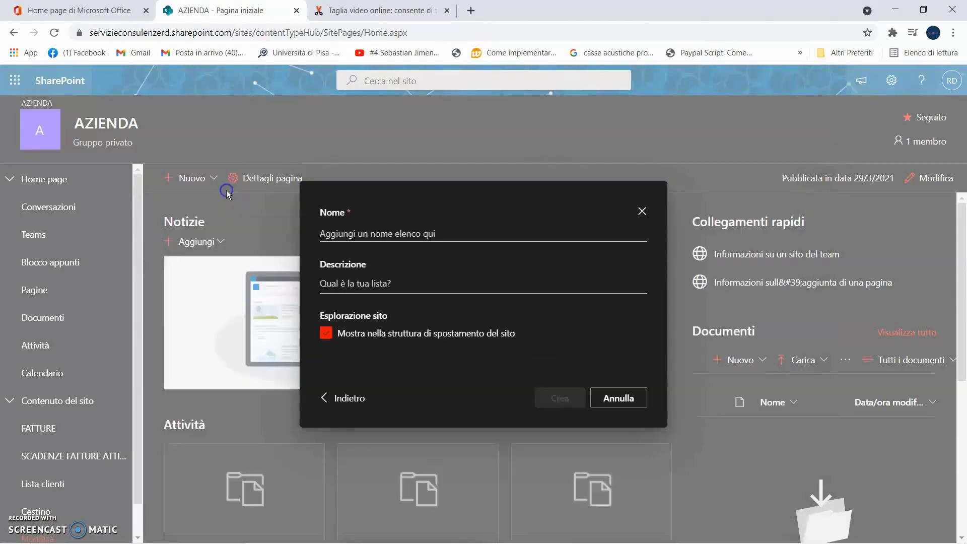
left_click(372, 234)
key("Caps_Lock")
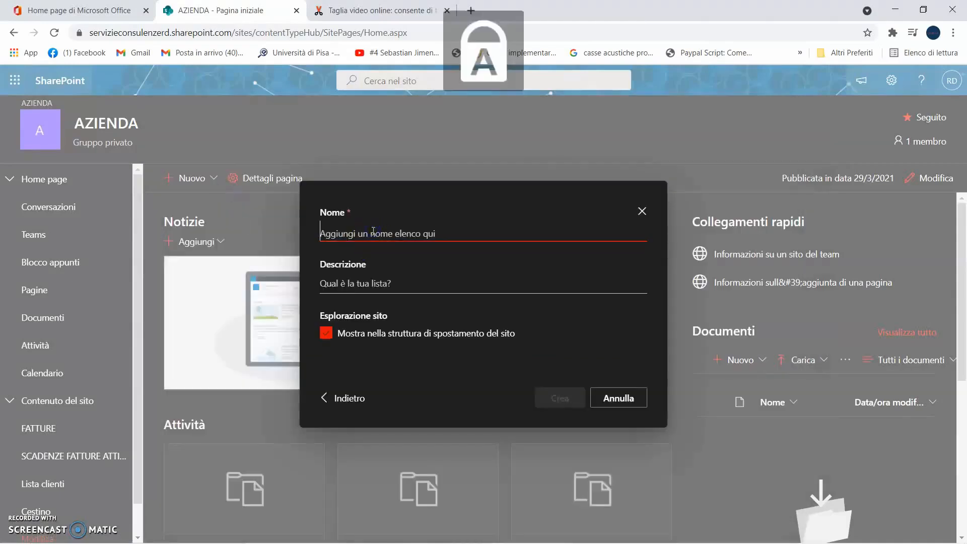
type("LISTA")
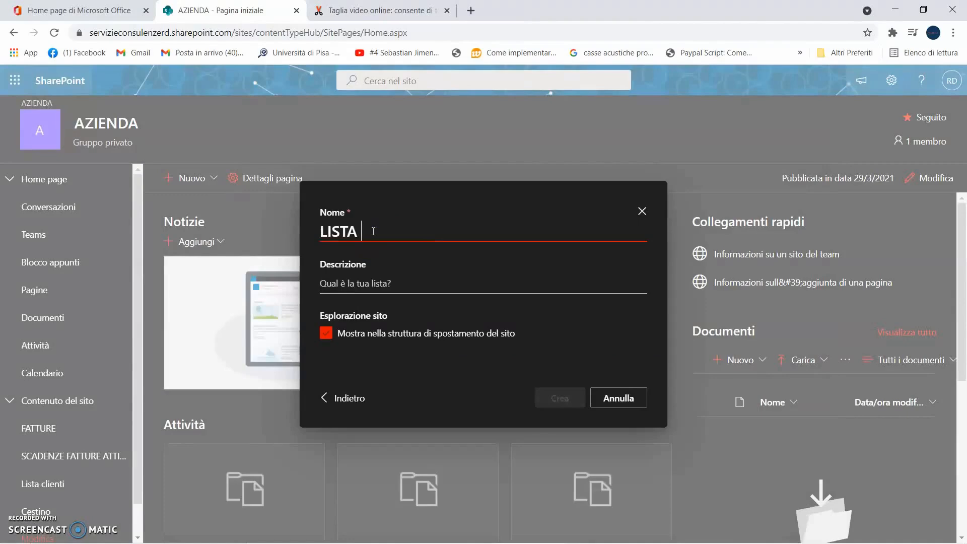
type(" CO")
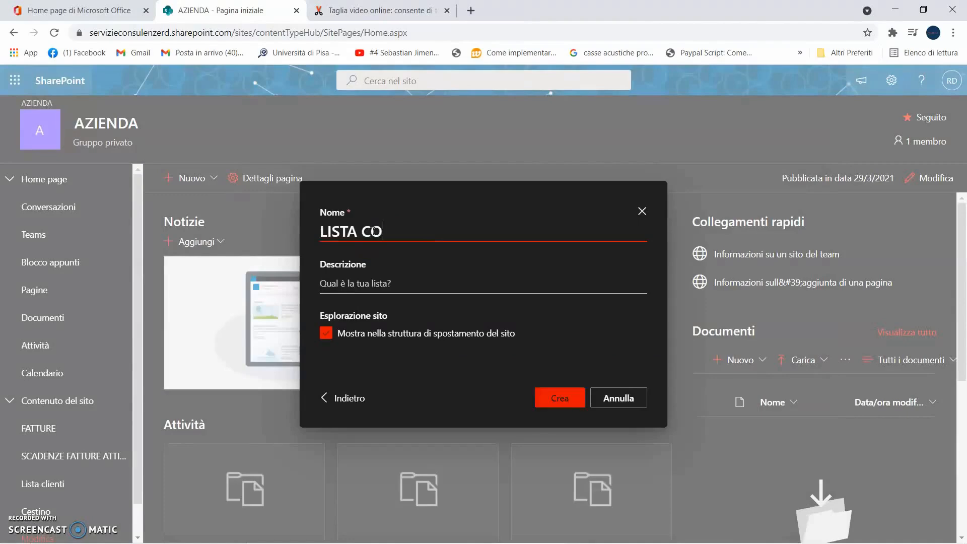
type("MUNI")
Step: Give the LISTA COMUNI list the description "Lista dei comuni d'Italia" and create it, shown in the site navigation
left_click(436, 283)
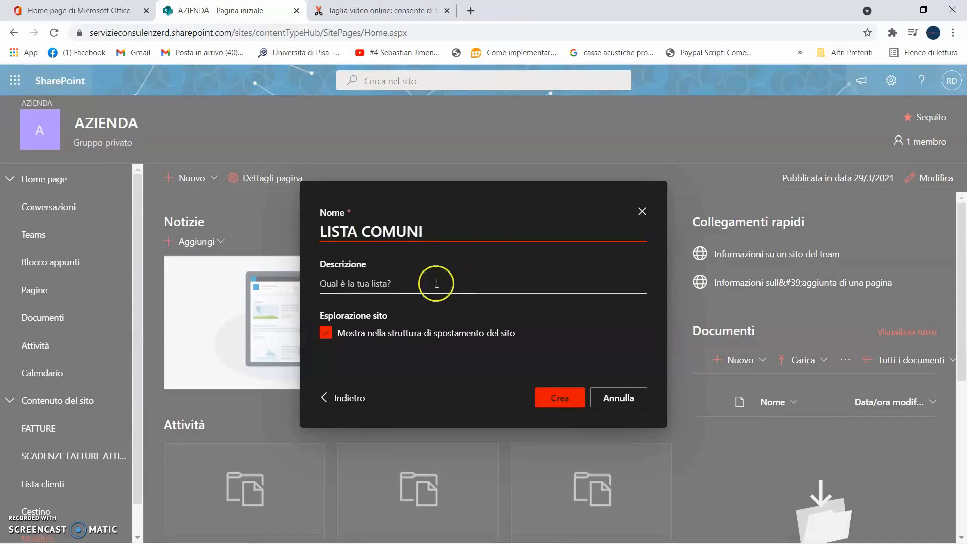
key("Caps_Lock")
type("Lista dei comuni d")
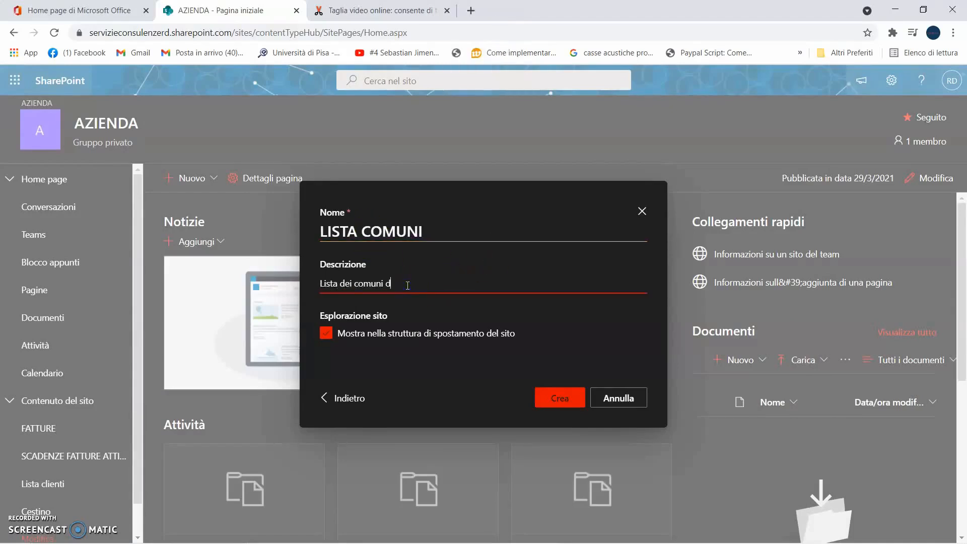
type("'Itlia")
key("BackSpace")
key("BackSpace")
key("BackSpace")
type("alia")
left_click(562, 402)
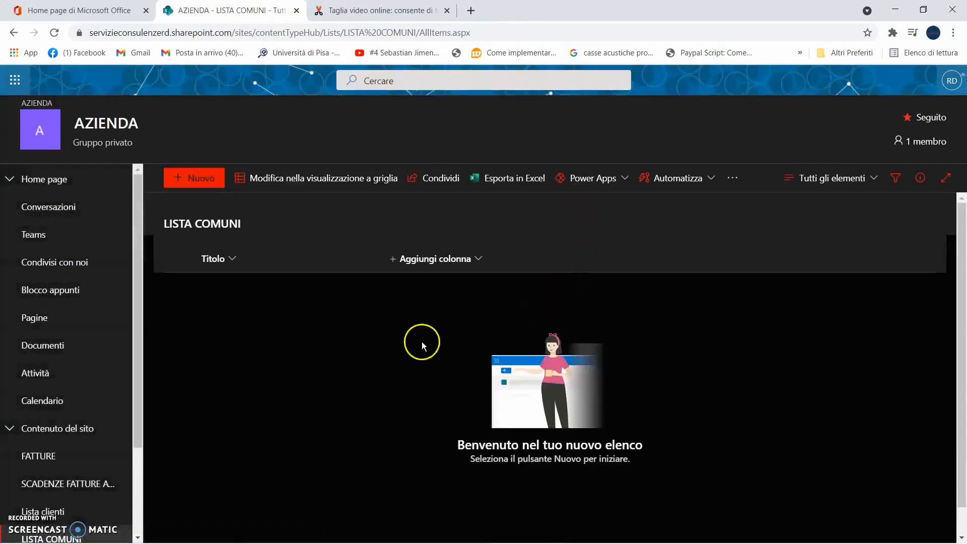
Step: Reload the LISTA COMUNI page, then in the list's settings make the Title column optional and save the column
left_click(53, 32)
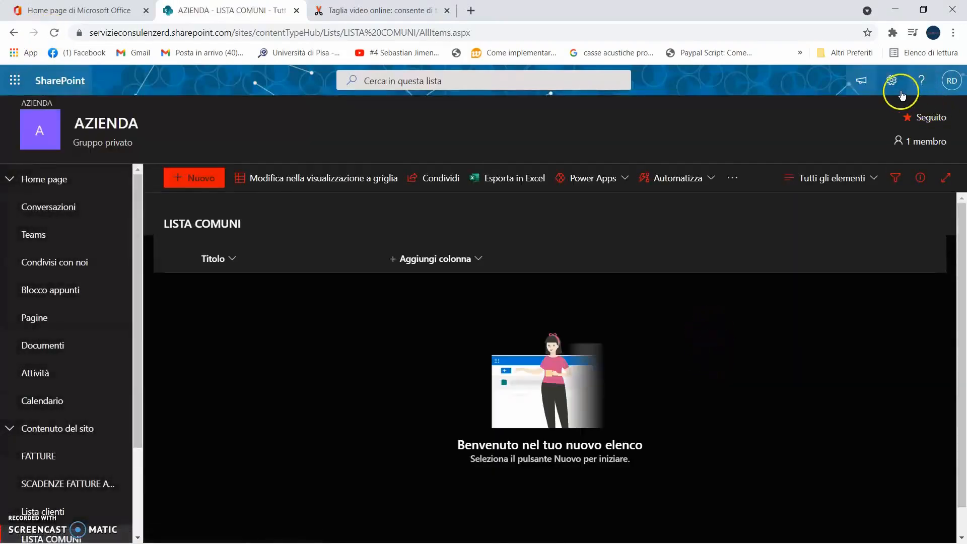
left_click(892, 89)
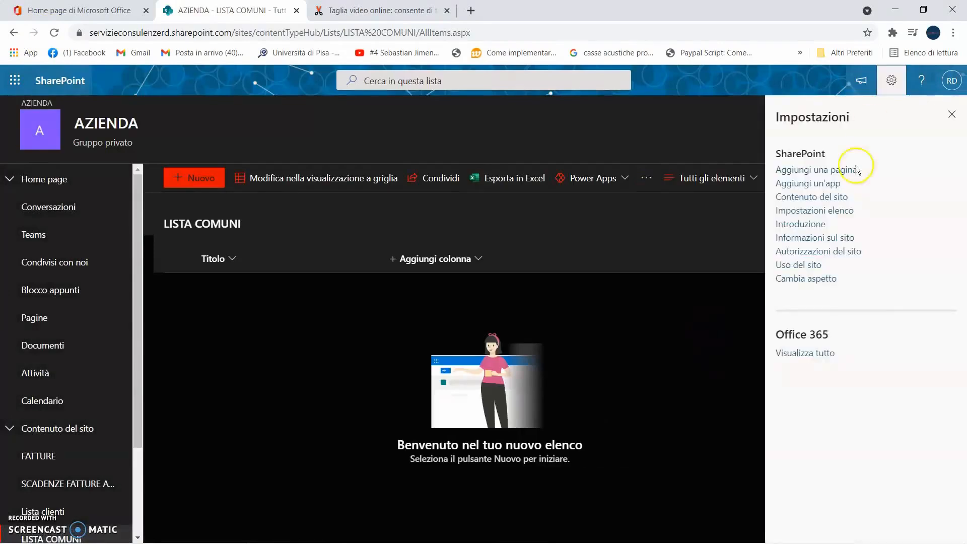
left_click(838, 210)
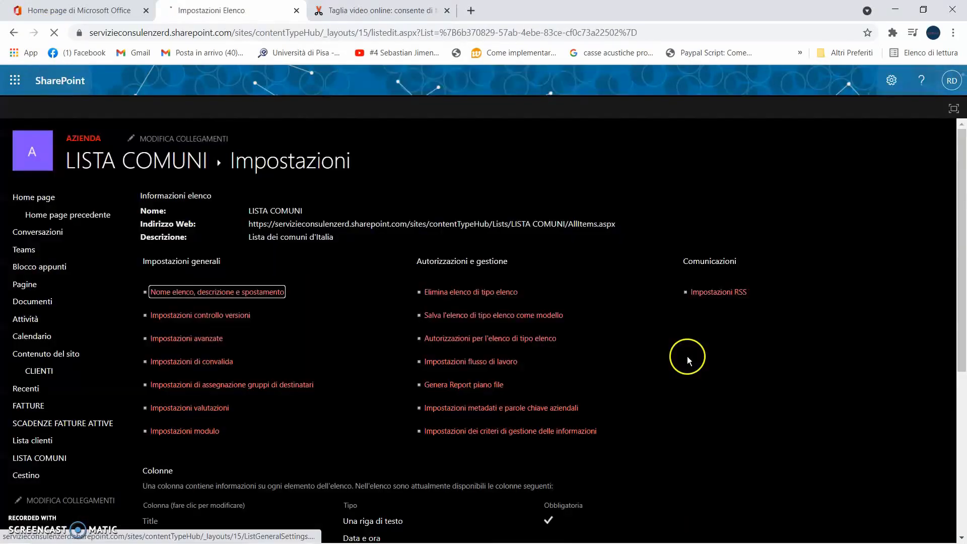
scroll(687, 355, "down", 3)
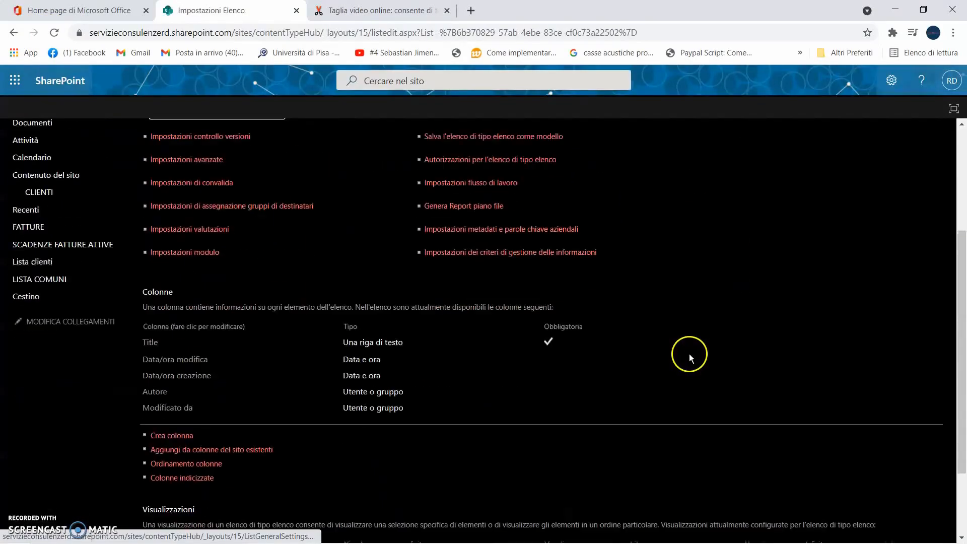
left_click(157, 337)
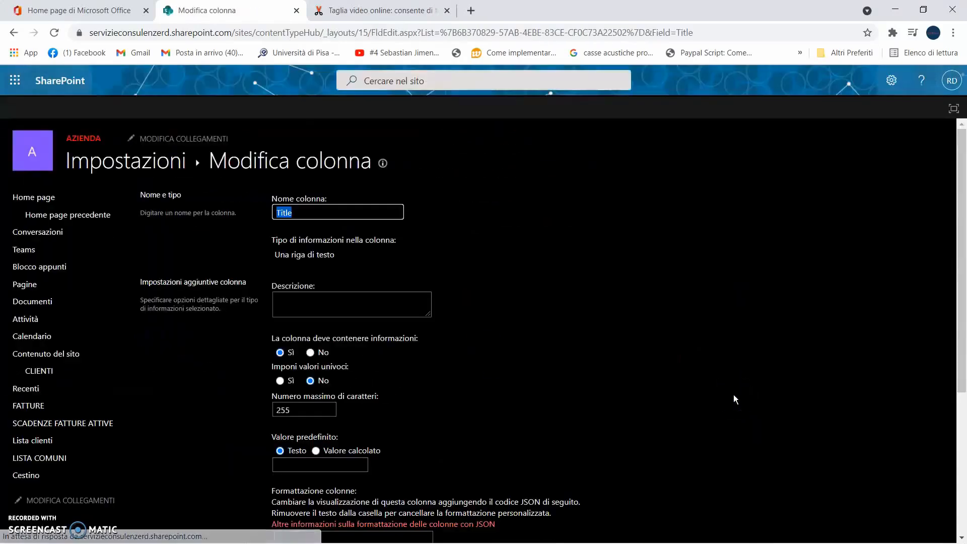
scroll(715, 377, "down", 1)
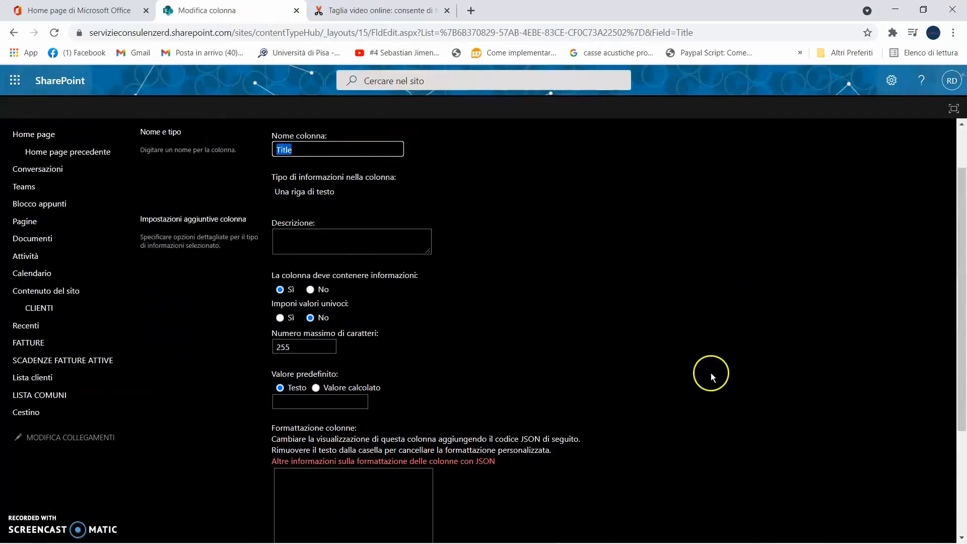
left_click(310, 289)
scroll(625, 332, "down", 2)
scroll(625, 332, "down", 1)
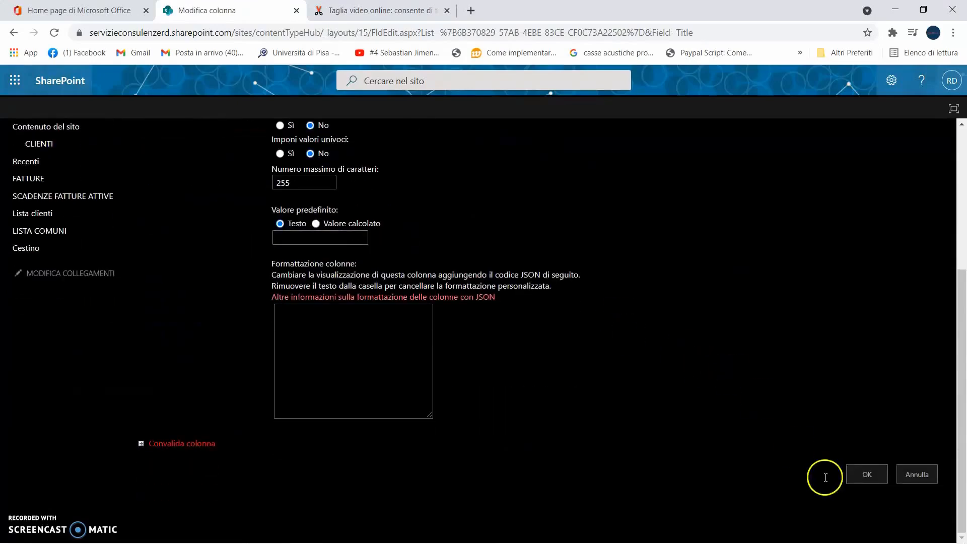
left_click(858, 474)
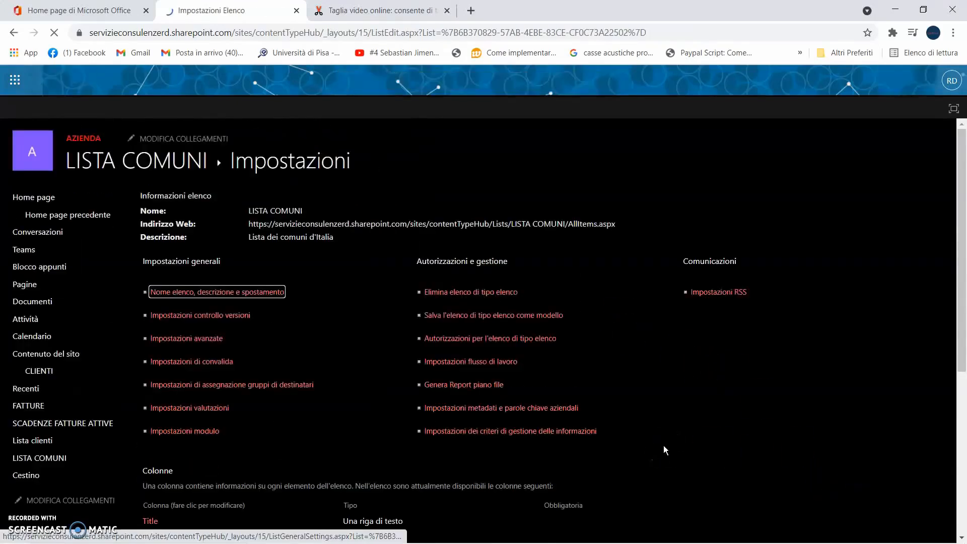
Step: Start a new single-line text column in the LISTA COMUNI list and name it "Denominazione comune"
scroll(668, 439, "down", 5)
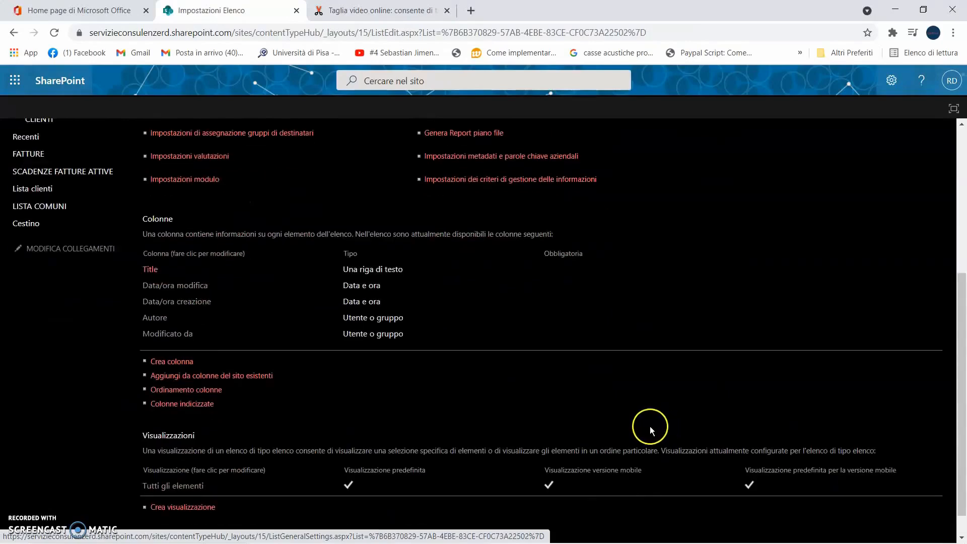
left_click(174, 363)
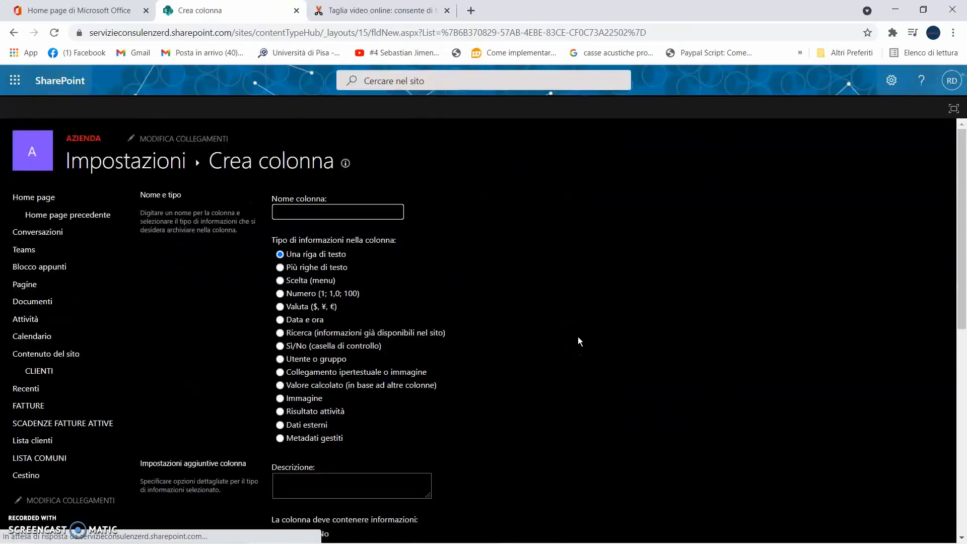
key("Caps_Lock")
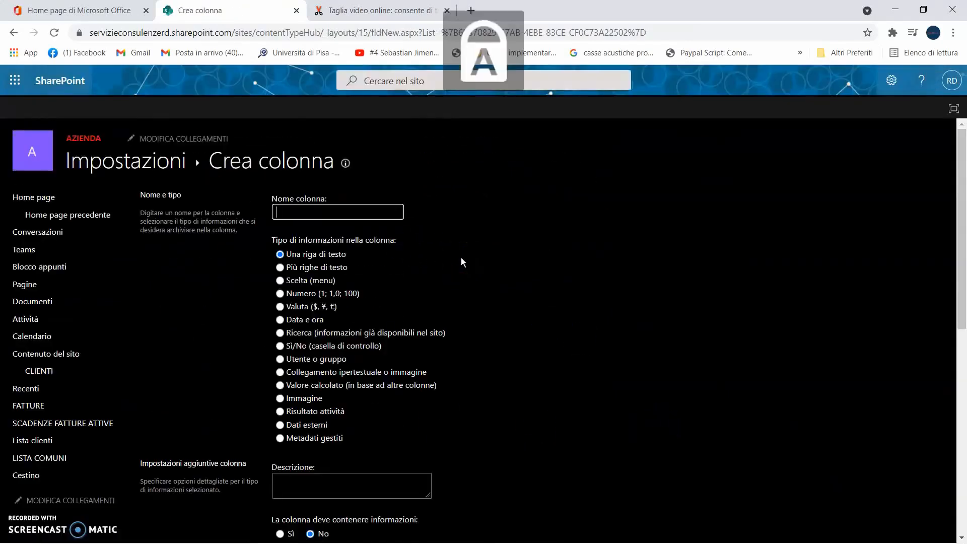
type("C")
key("BackSpace")
key("Caps_Lock")
type("D")
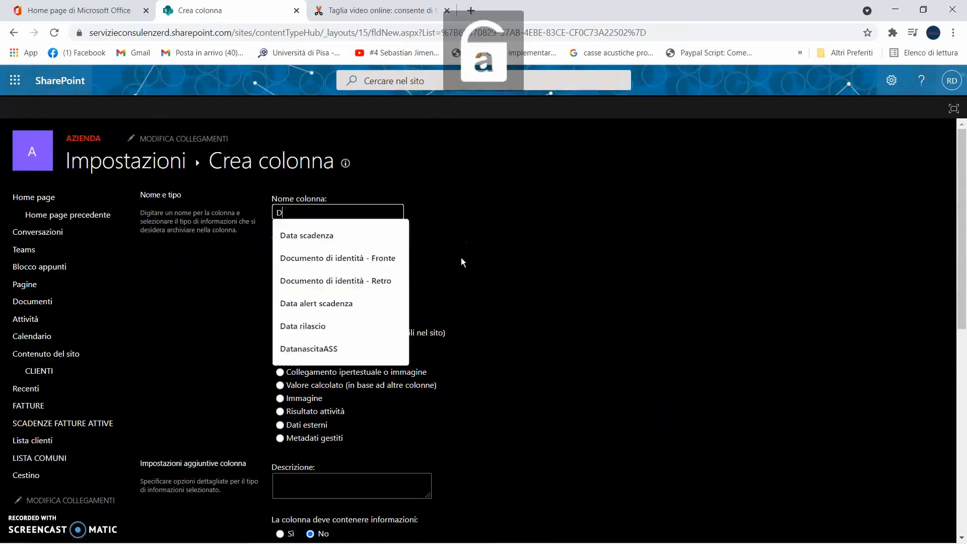
type("enominazione comune")
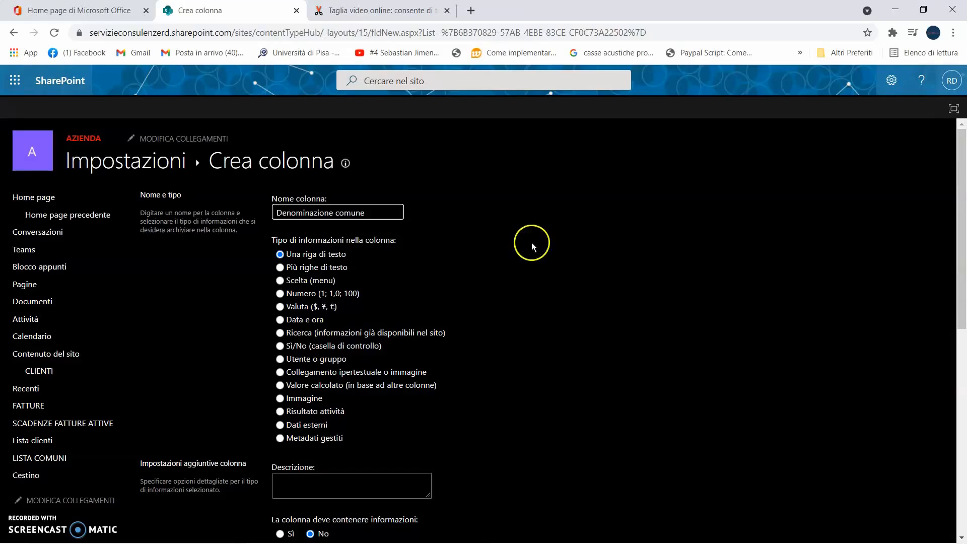
Step: Make the "Denominazione comune" column required and save the new column
scroll(400, 236, "down", 1)
scroll(509, 284, "down", 2)
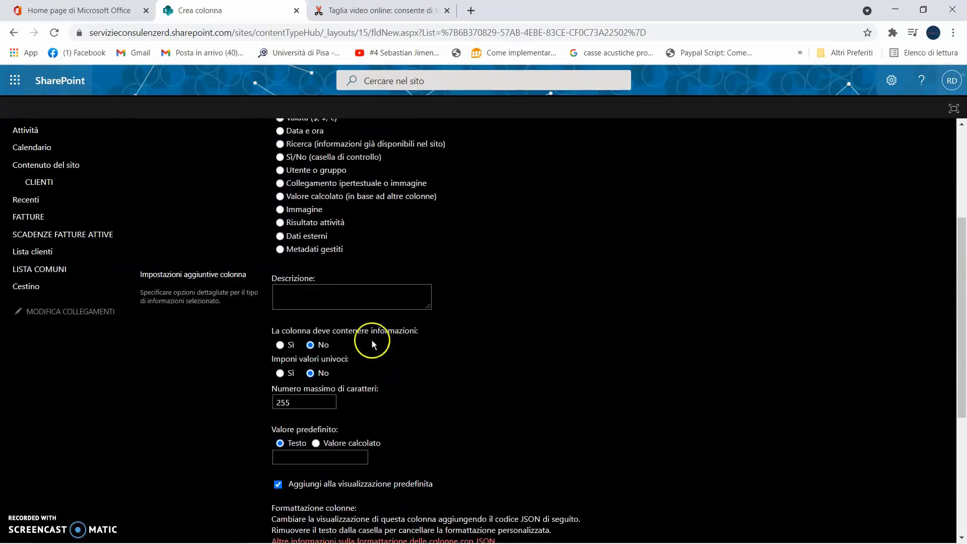
left_click(280, 344)
scroll(502, 343, "down", 4)
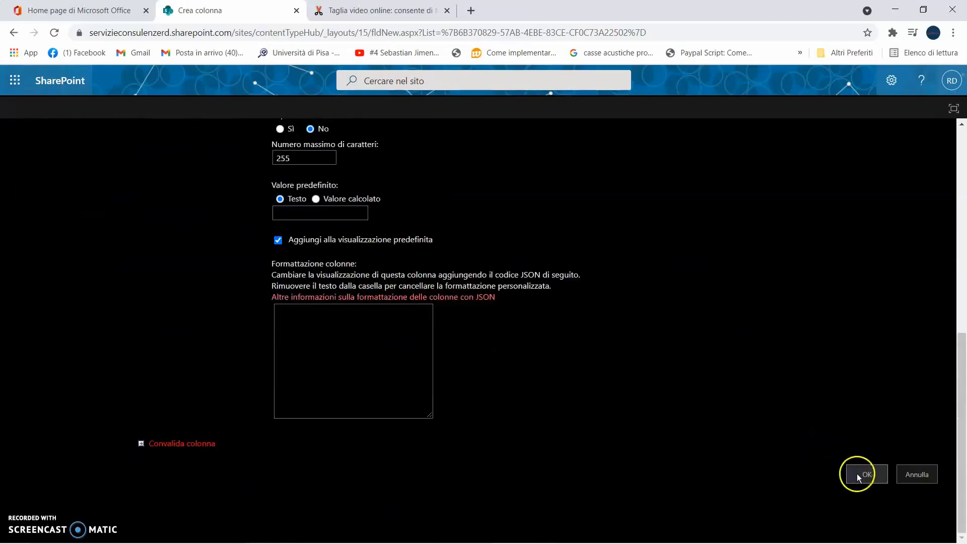
left_click(856, 473)
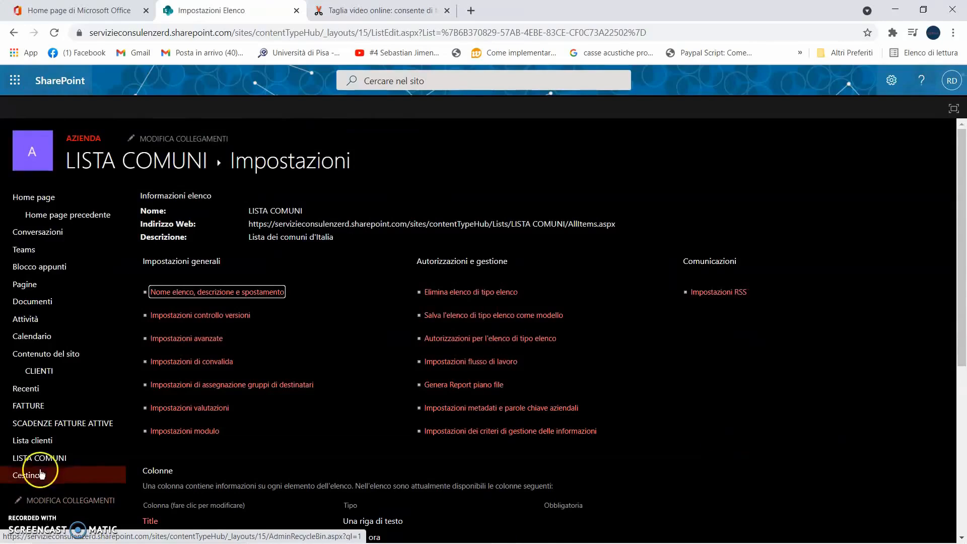
Step: Open the LISTA COMUNI list, add an item with "Firenze" as the Denominazione comune and save it
left_click(46, 467)
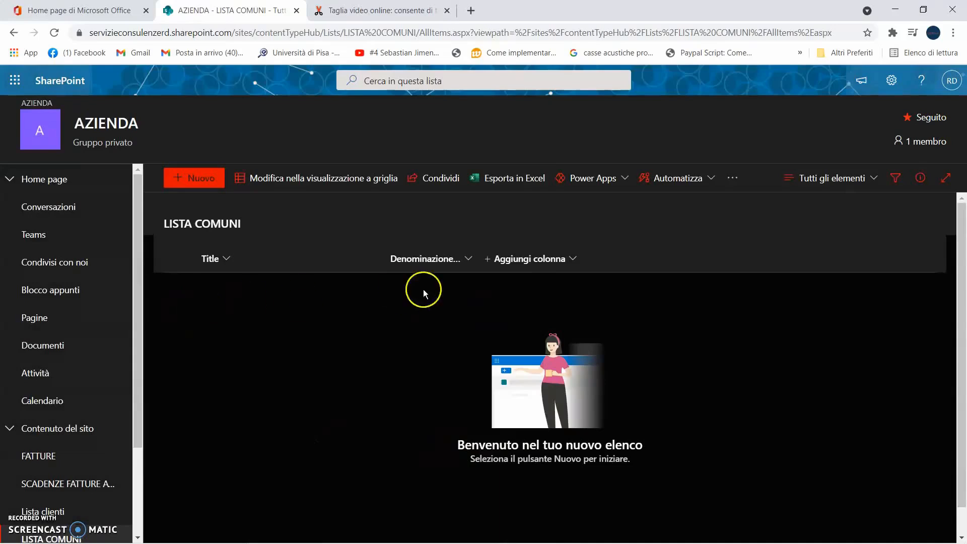
left_click(198, 180)
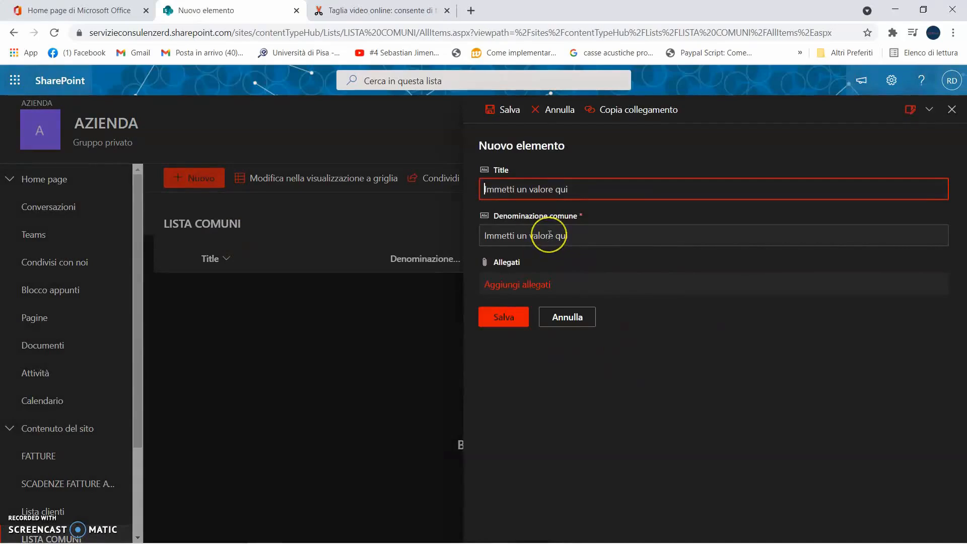
left_click(550, 237)
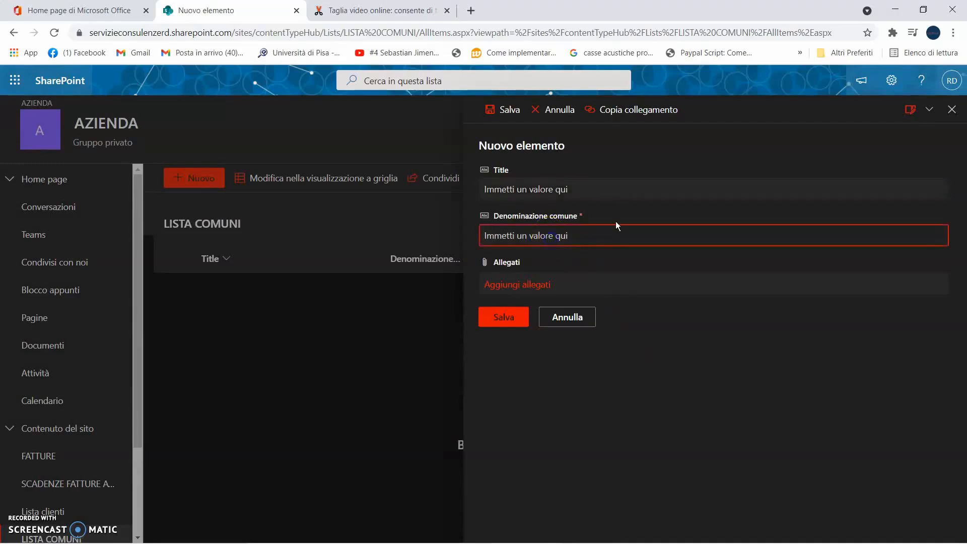
type("Firenze")
left_click(502, 316)
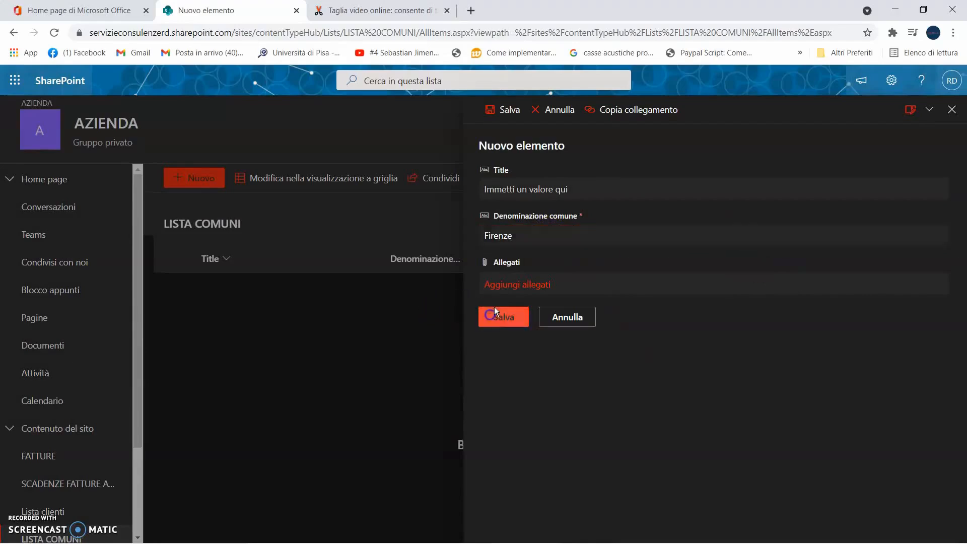
Step: Add a second LISTA COMUNI item with "Milano" as the Denominazione comune and save it
left_click(187, 179)
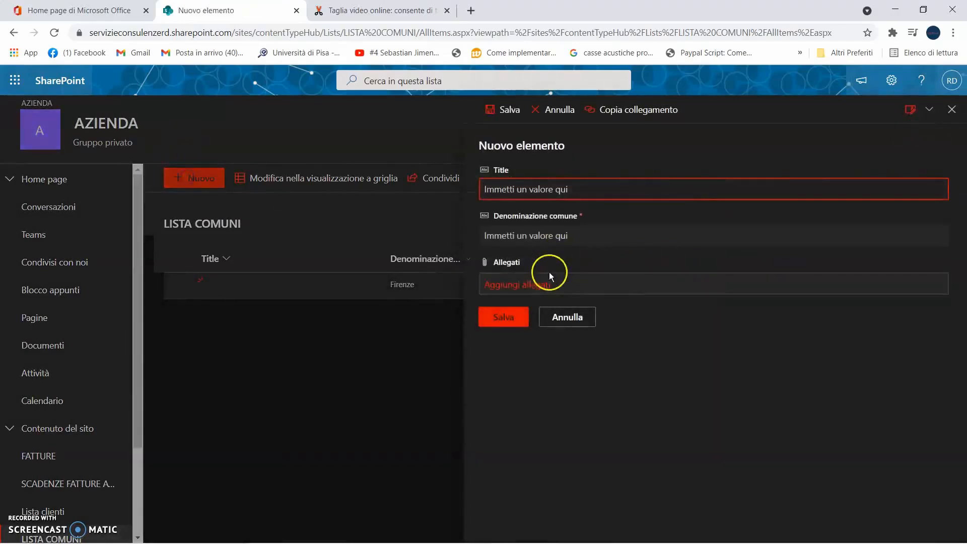
left_click(540, 237)
type("MIlano")
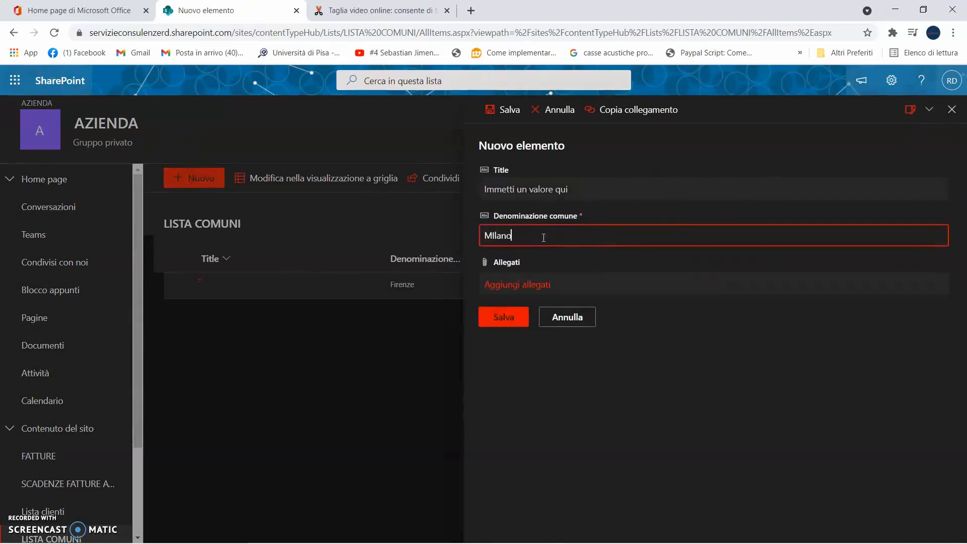
key("BackSpace")
key("BackSpace")
key("BackSpace")
type("ano")
left_click(505, 315)
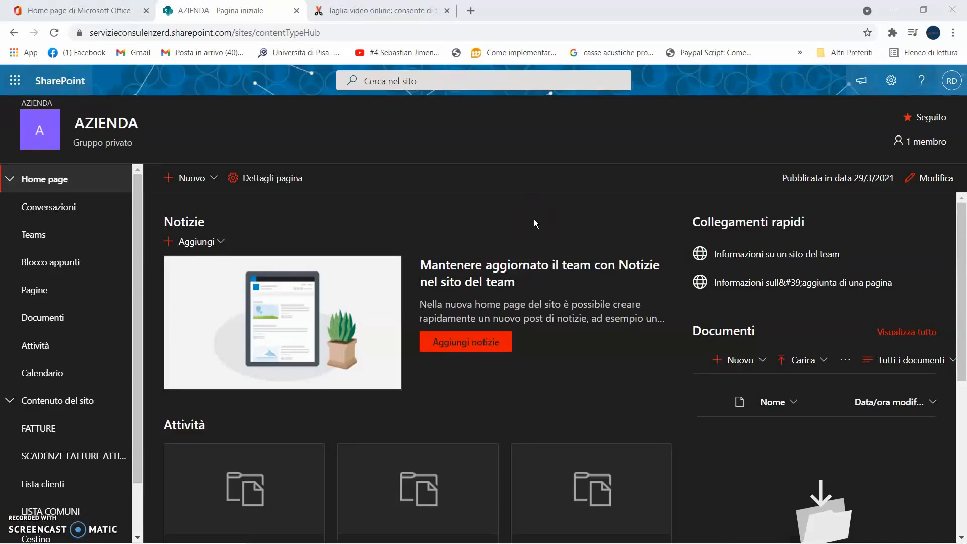
Step: Start a new blank list from the site home page and name it LISTA PROVINCE
left_click(190, 182)
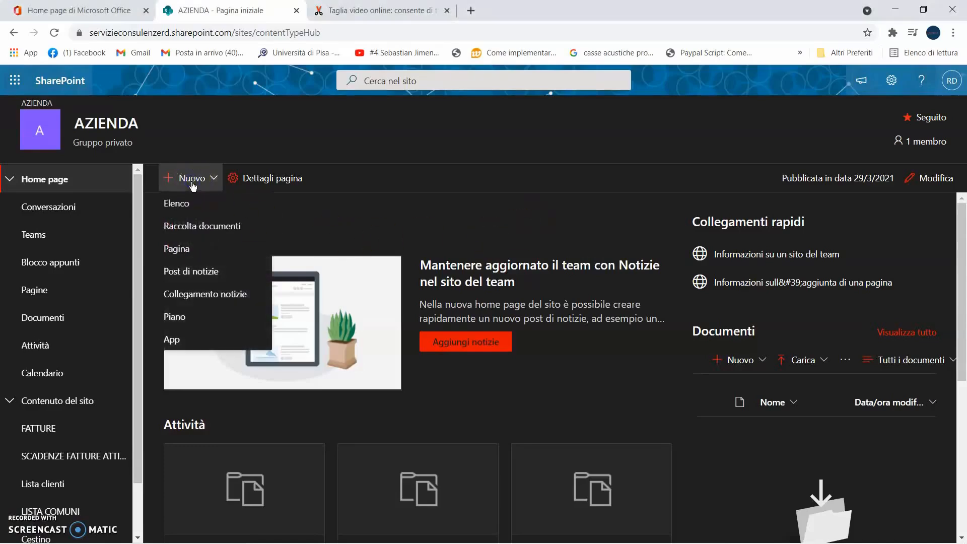
left_click(182, 203)
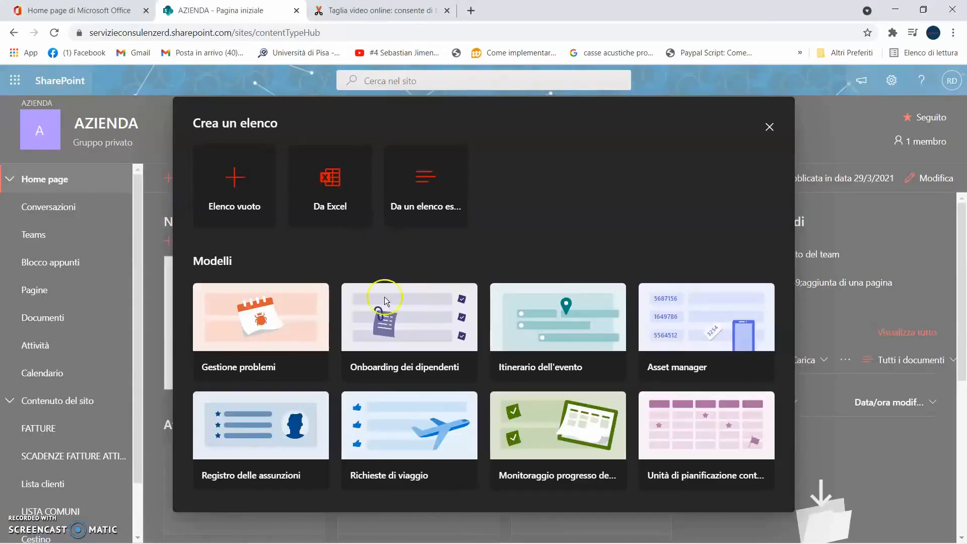
left_click(235, 186)
left_click(396, 229)
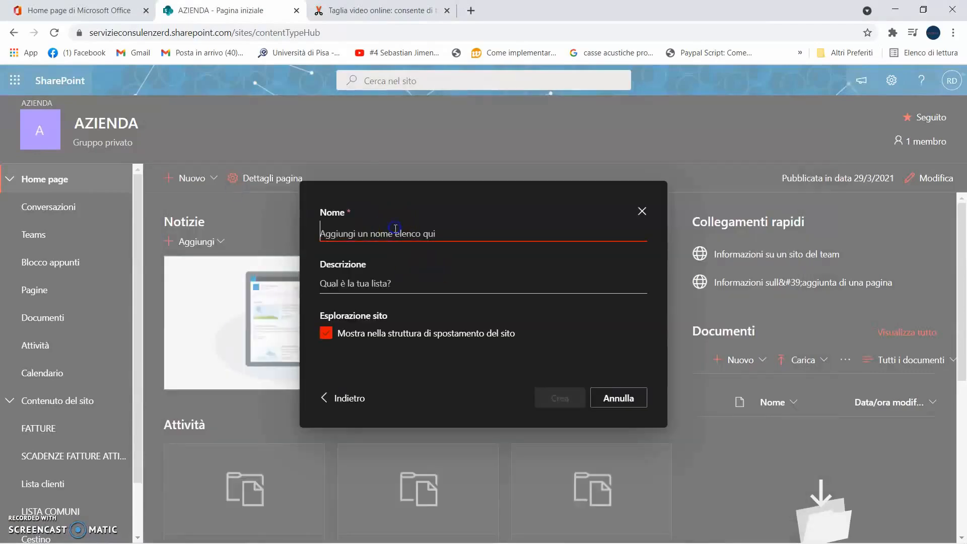
key("Tab")
key("Caps_Lock")
type("L")
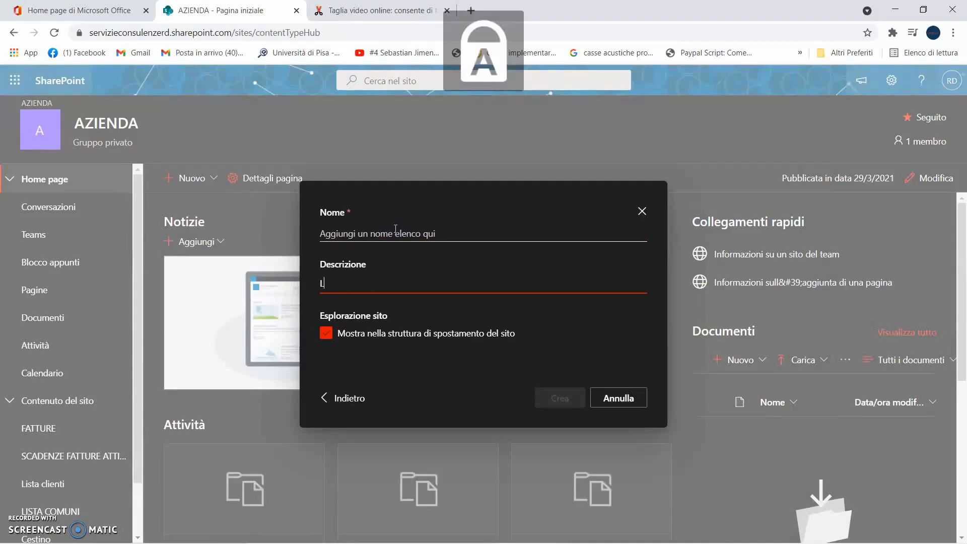
key("BackSpace")
left_click(352, 231)
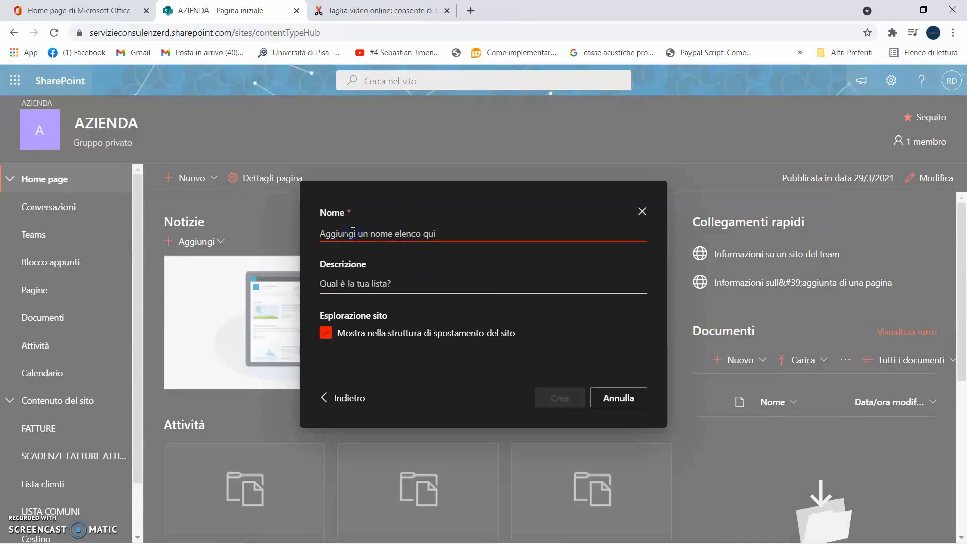
key("Caps_Lock")
type("LISTA P")
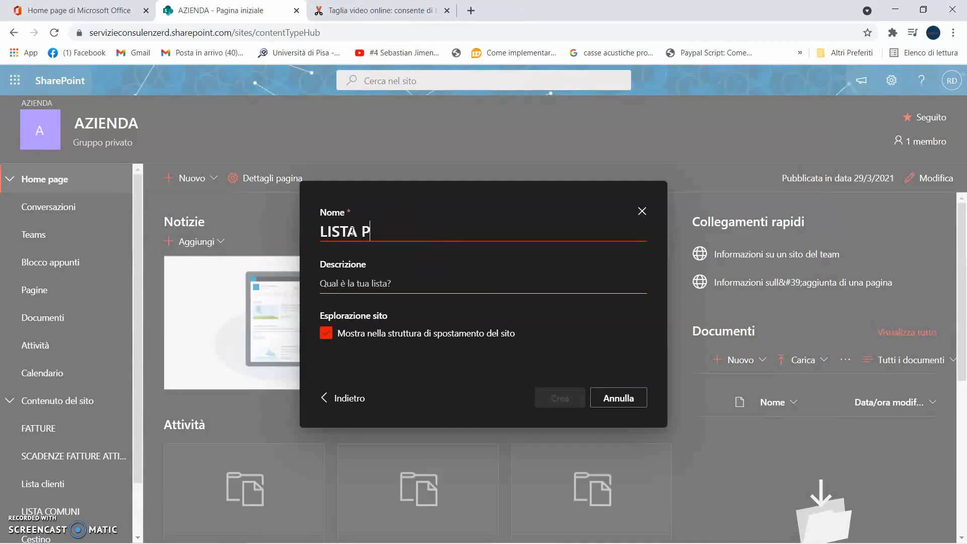
type("ROVINCE")
Step: Give the LISTA PROVINCE list the description "Lista delle province d'Italia" and create it
left_click(369, 287)
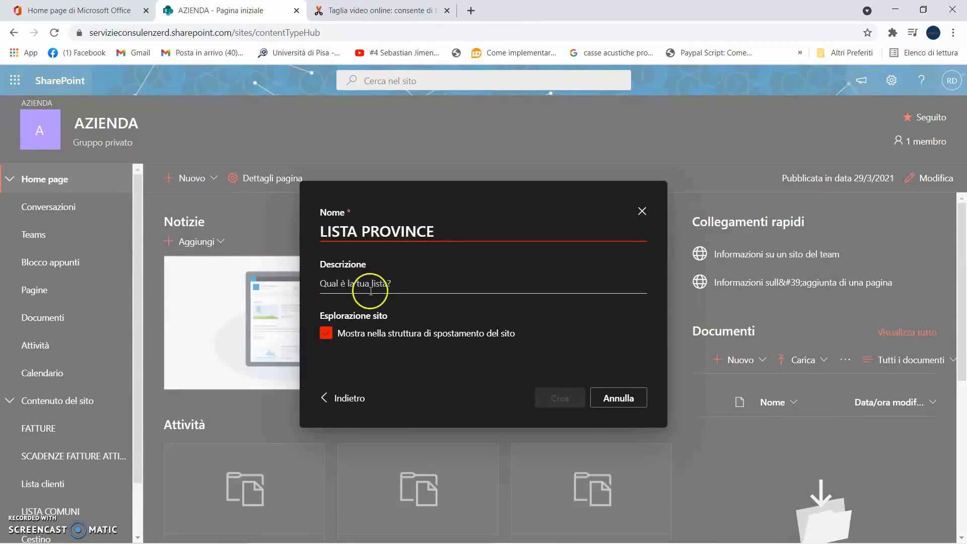
key("Caps_Lock")
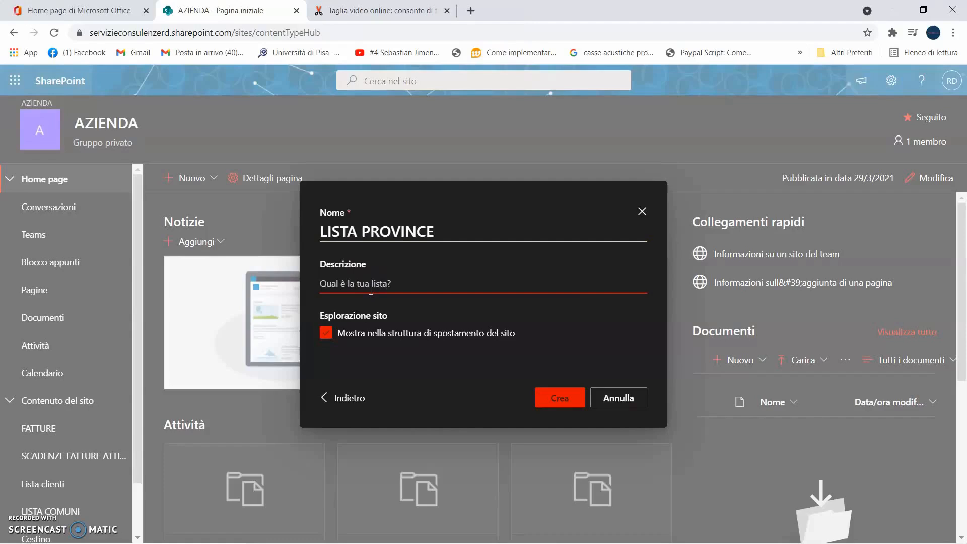
key("Caps_Lock")
key("Caps_Lock")
type("Lista delle province d'Italia")
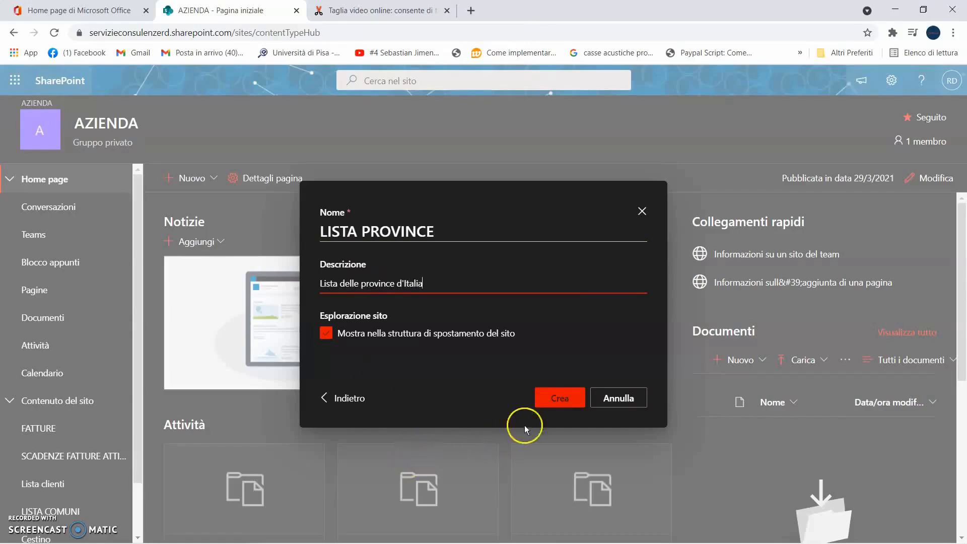
left_click(568, 401)
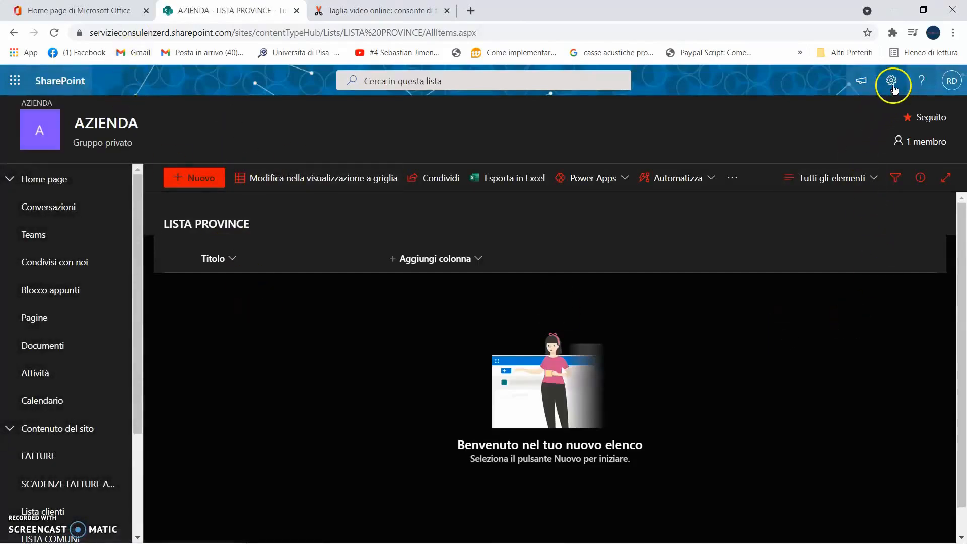
Step: In the LISTA PROVINCE list settings, make the Title column optional and save the column
left_click(891, 81)
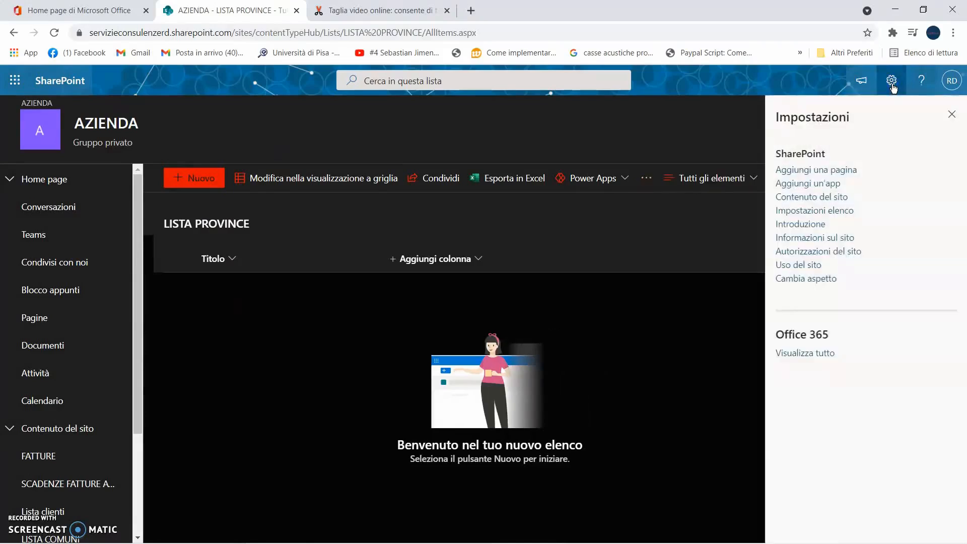
left_click(831, 212)
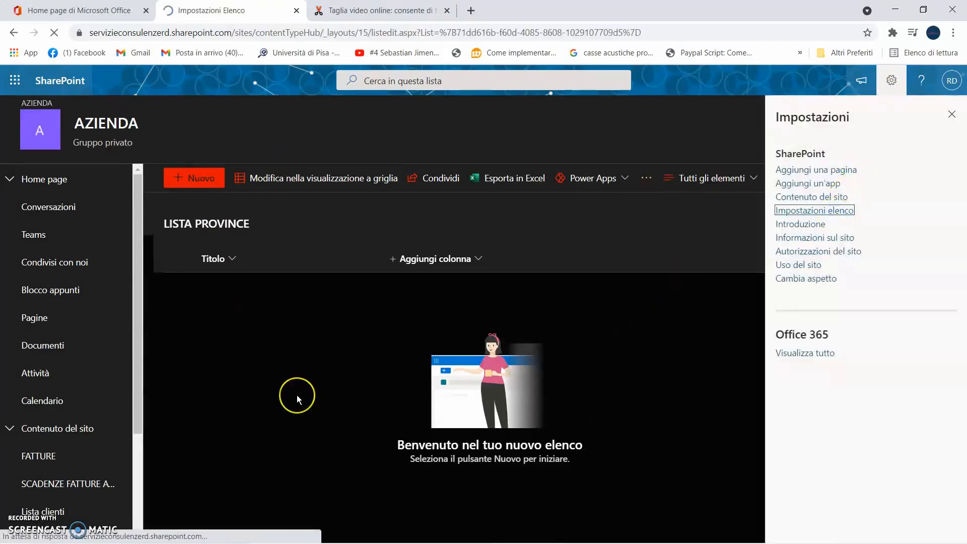
scroll(297, 395, "down", 5)
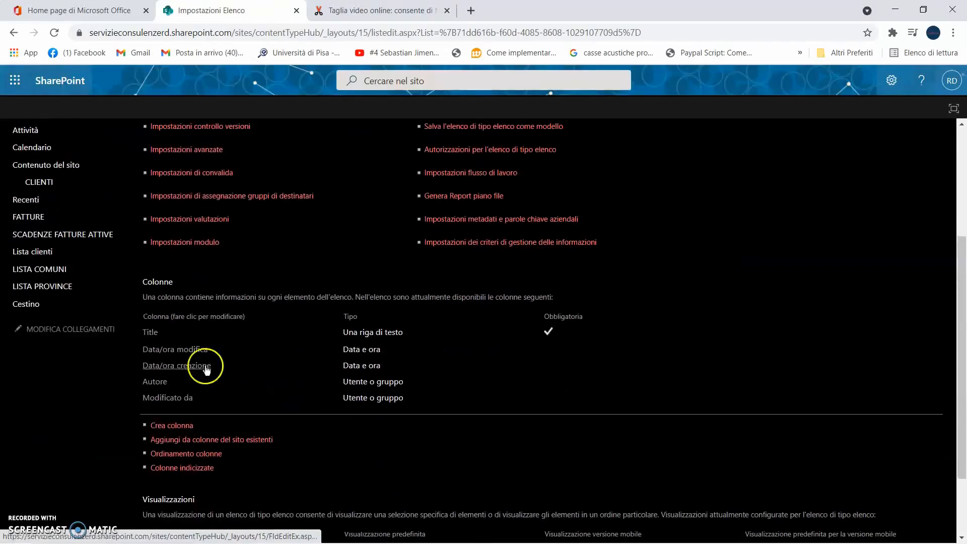
left_click(150, 332)
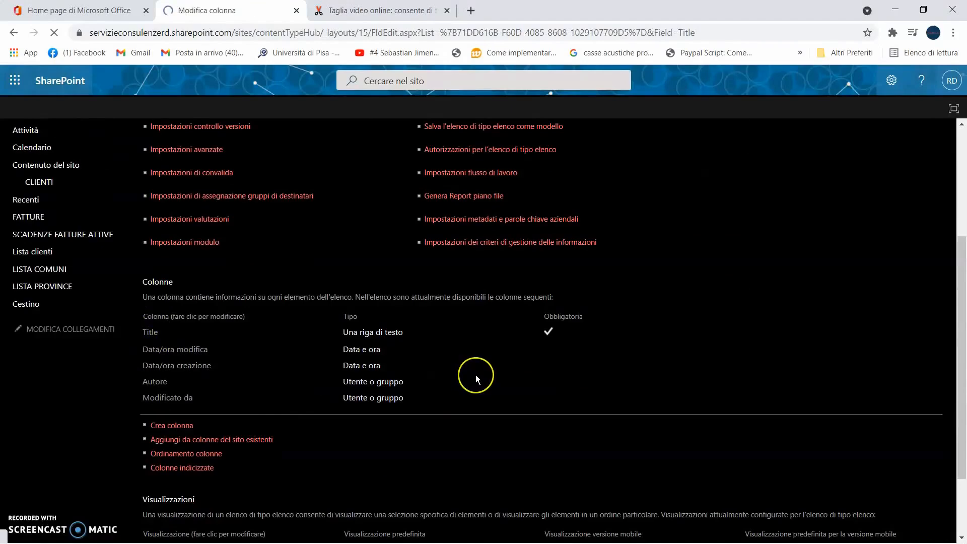
scroll(475, 375, "down", 3)
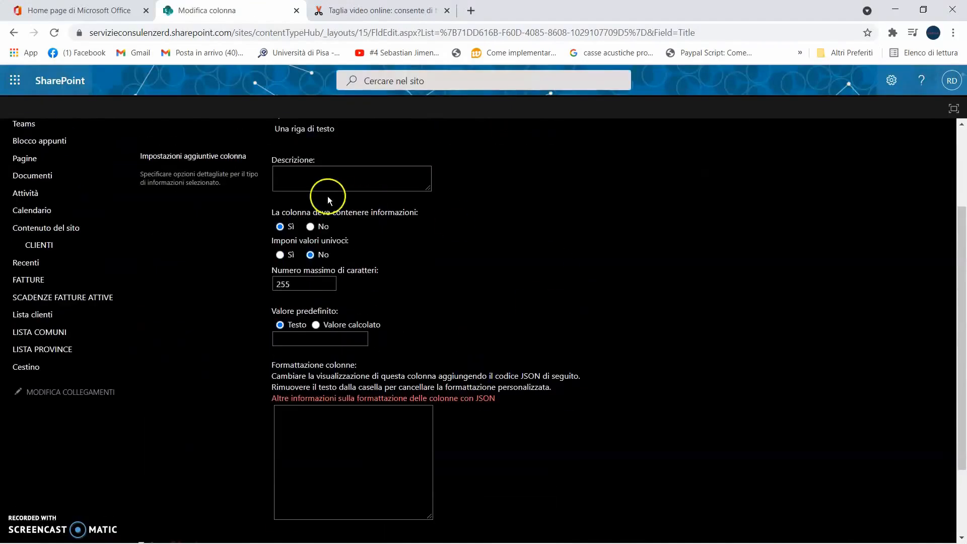
left_click(319, 228)
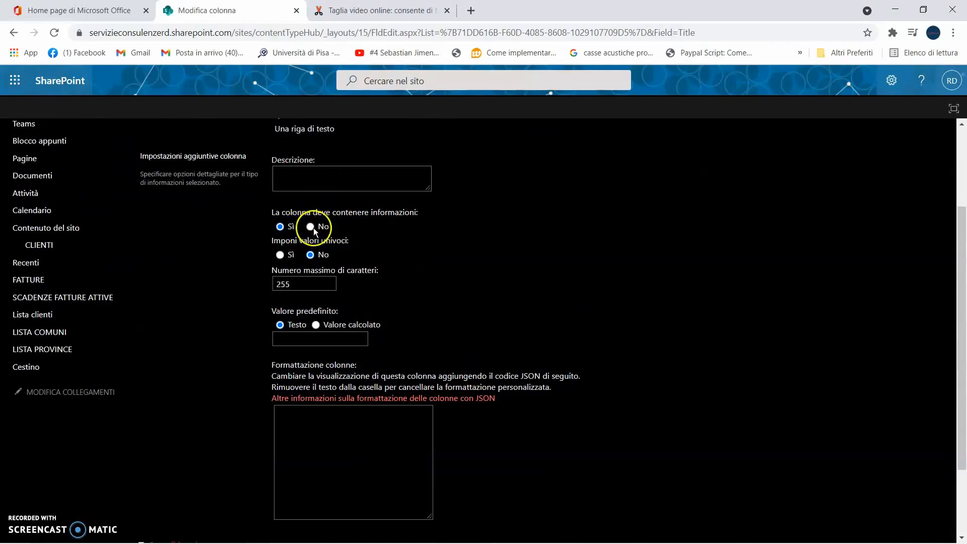
scroll(604, 287, "down", 2)
left_click(857, 473)
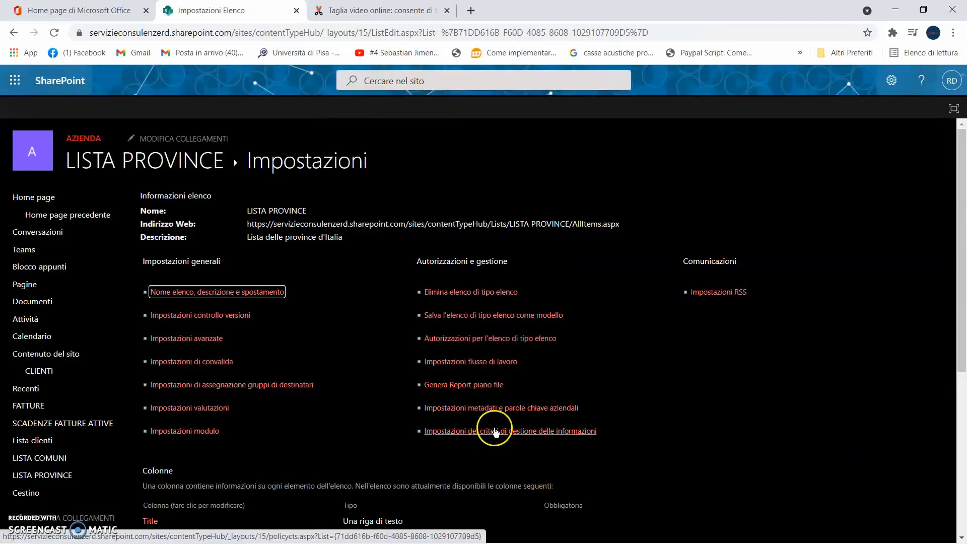
Step: Start a new single-line text column in the LISTA PROVINCE list and name it "Denominazione provincia"
scroll(655, 392, "down", 5)
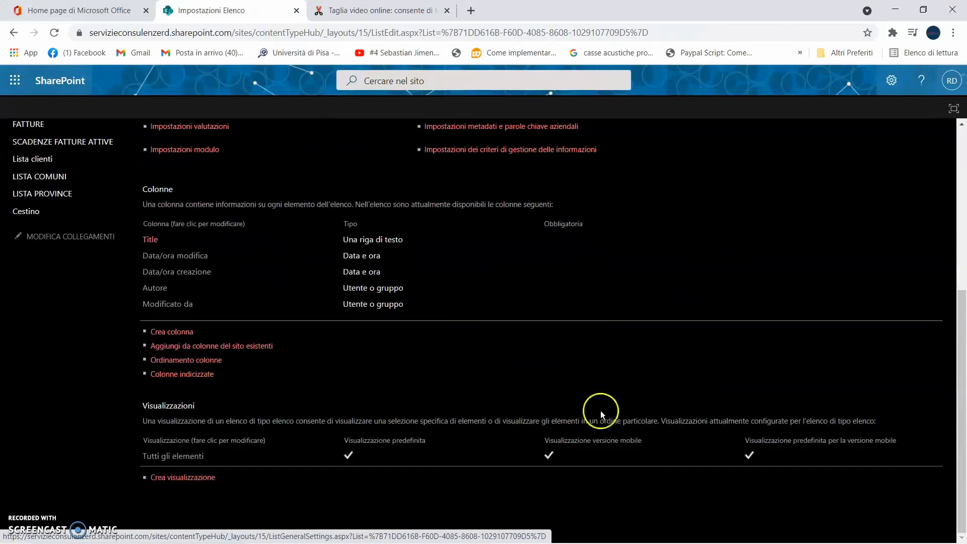
left_click(171, 331)
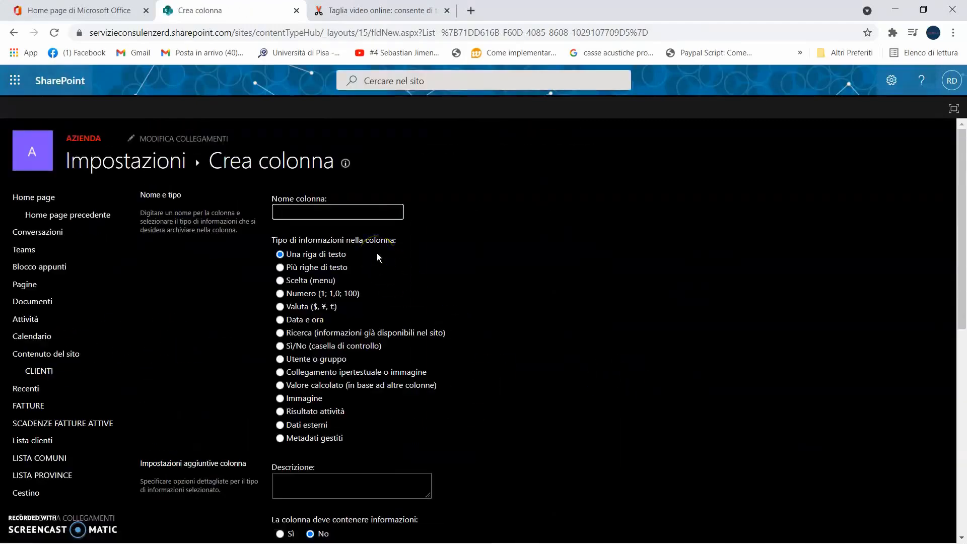
type("Denominaz")
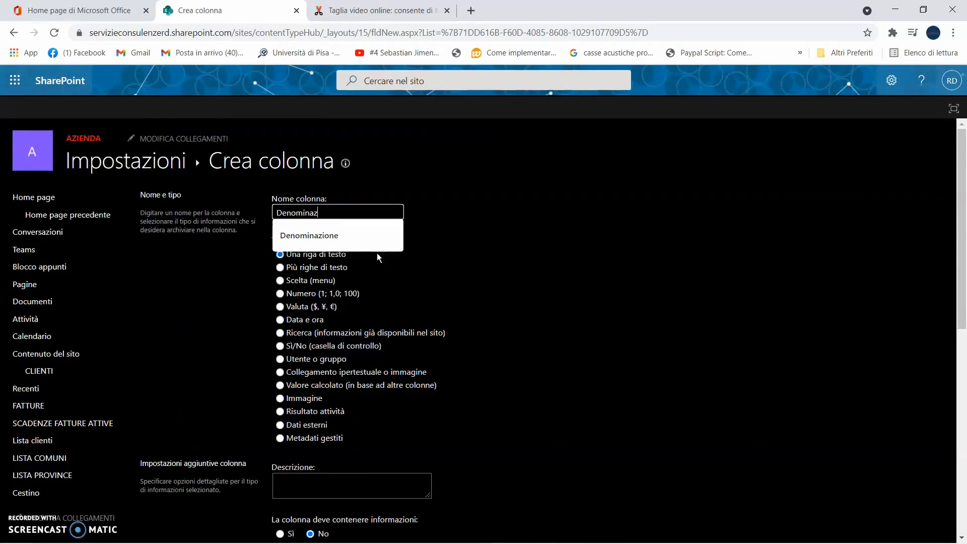
type("ione provicna")
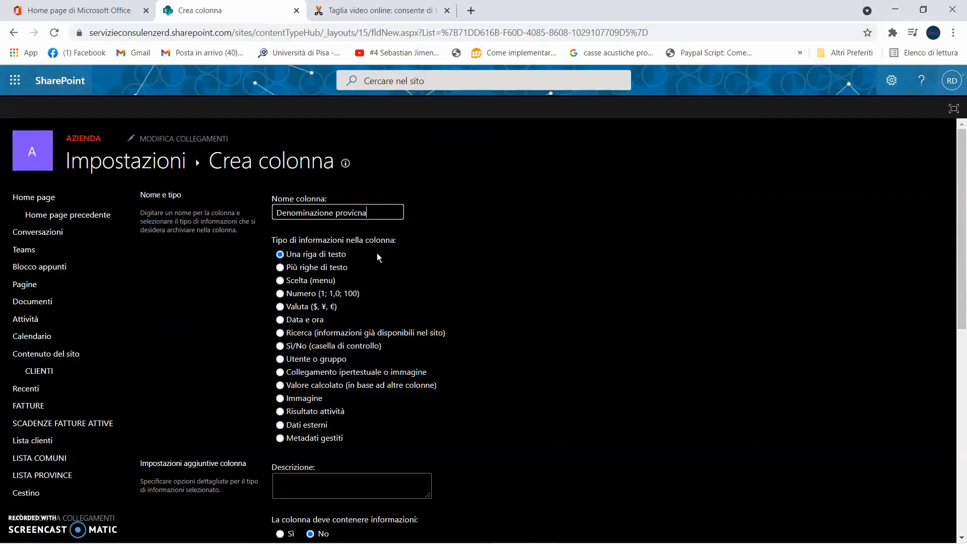
key("BackSpace")
key("BackSpace")
key("BackSpace")
type("ncia")
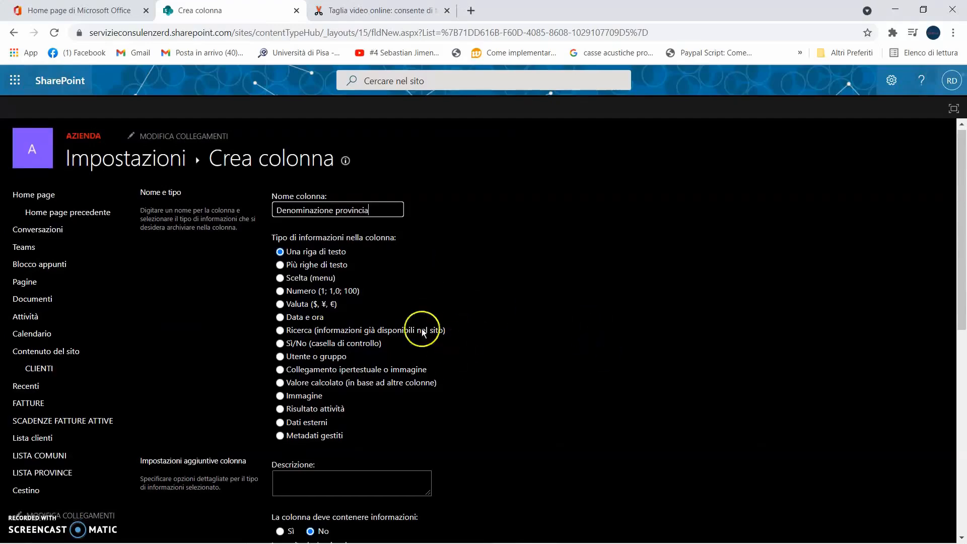
Step: Make the Denominazione provincia column mandatory and create it
scroll(300, 194, "down", 1)
scroll(401, 380, "down", 4)
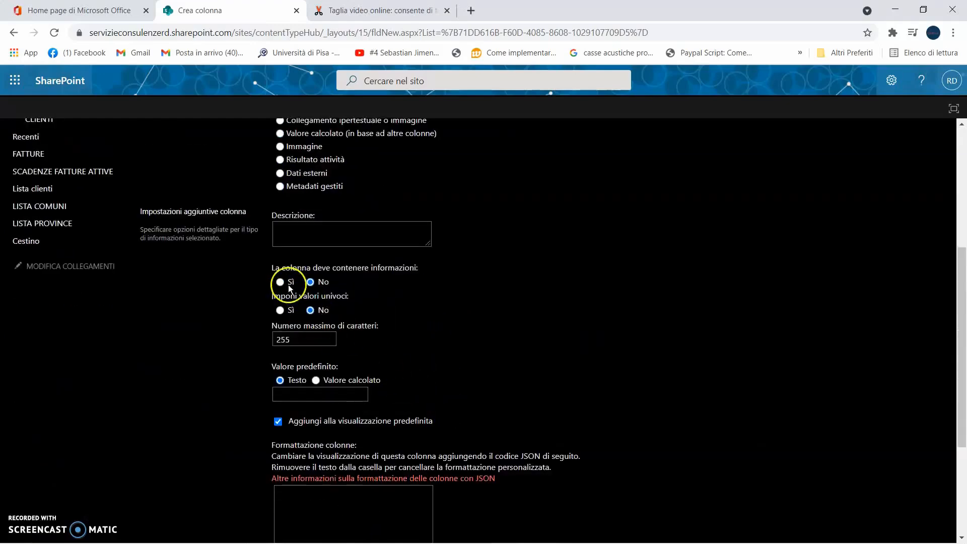
left_click(280, 282)
scroll(668, 370, "down", 4)
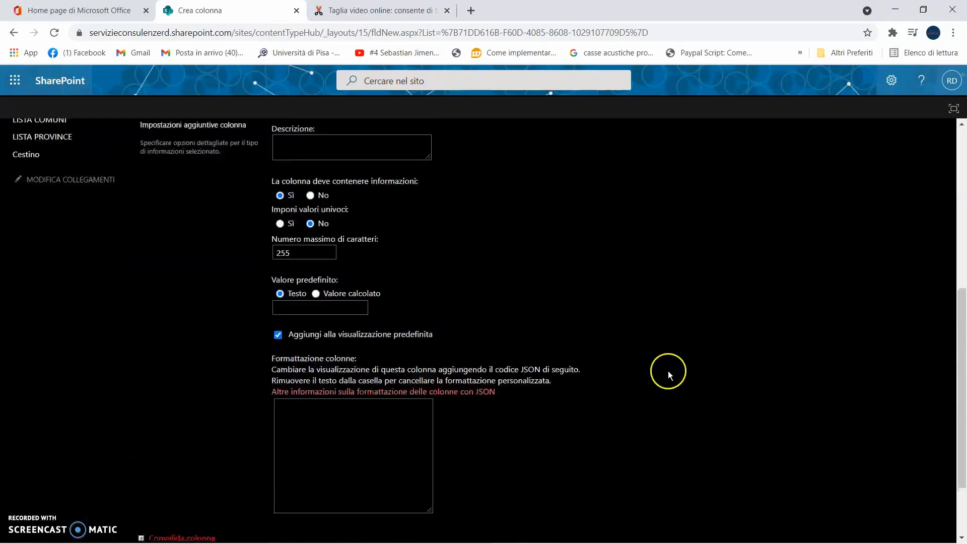
left_click(858, 473)
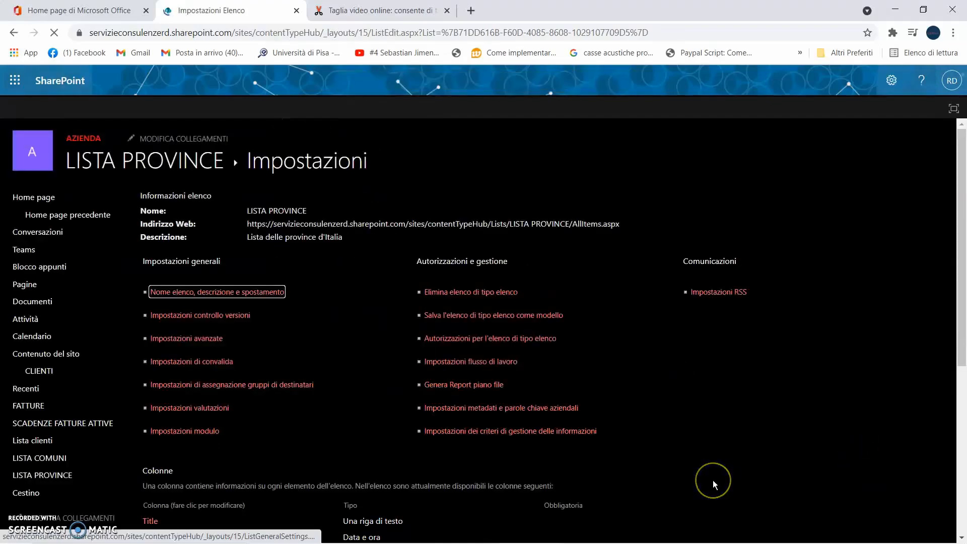
Step: Open the LISTA PROVINCE list, add an item with "Grosseto" as the Denominazione provincia and save it
scroll(699, 447, "down", 3)
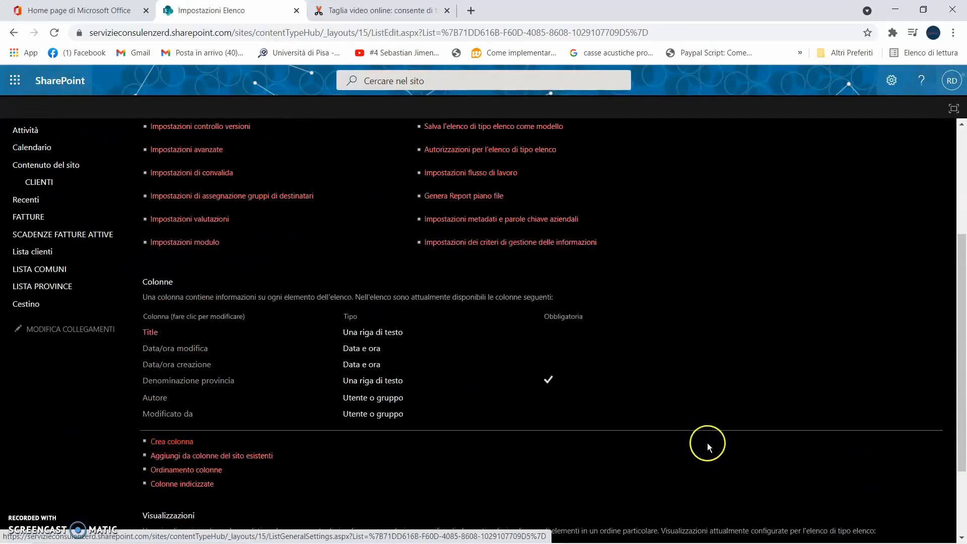
left_click(66, 291)
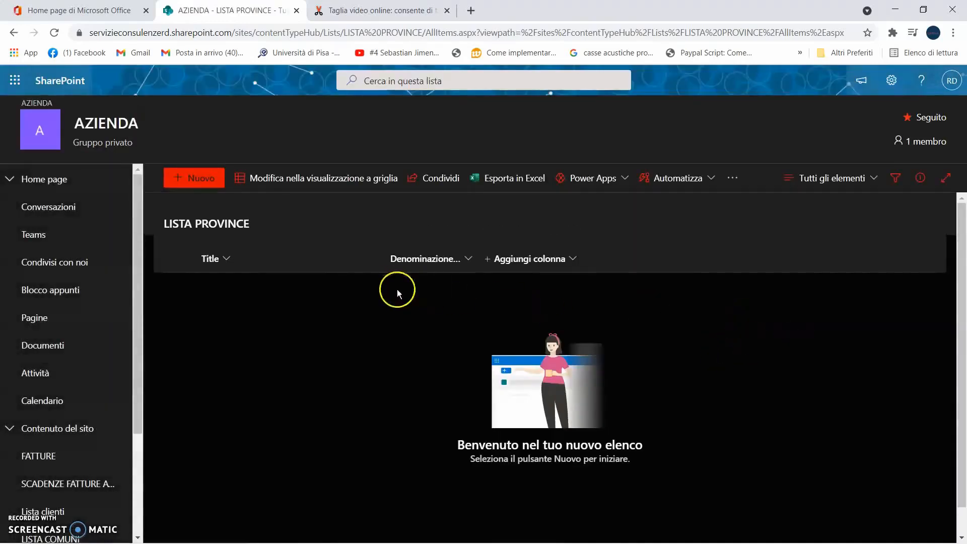
left_click(201, 178)
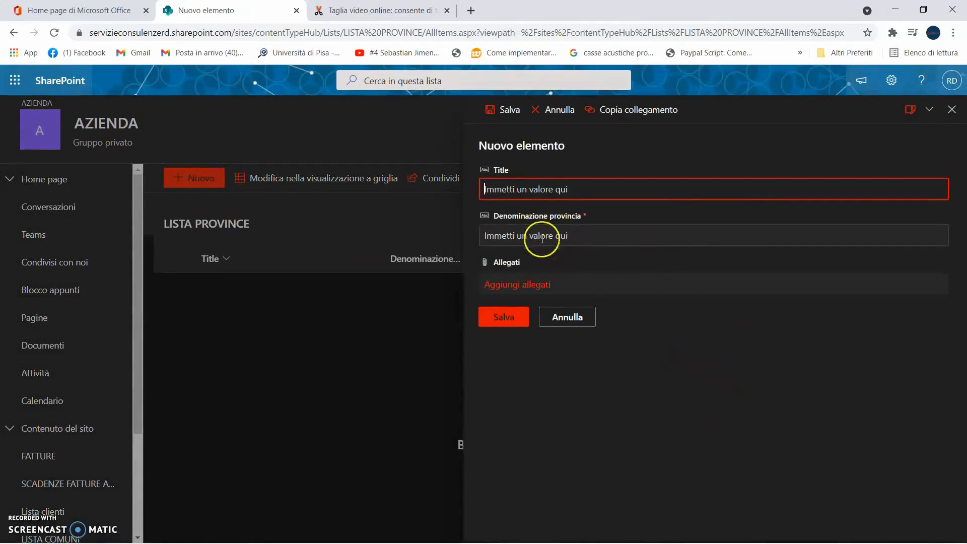
left_click(540, 236)
type("Grosseto")
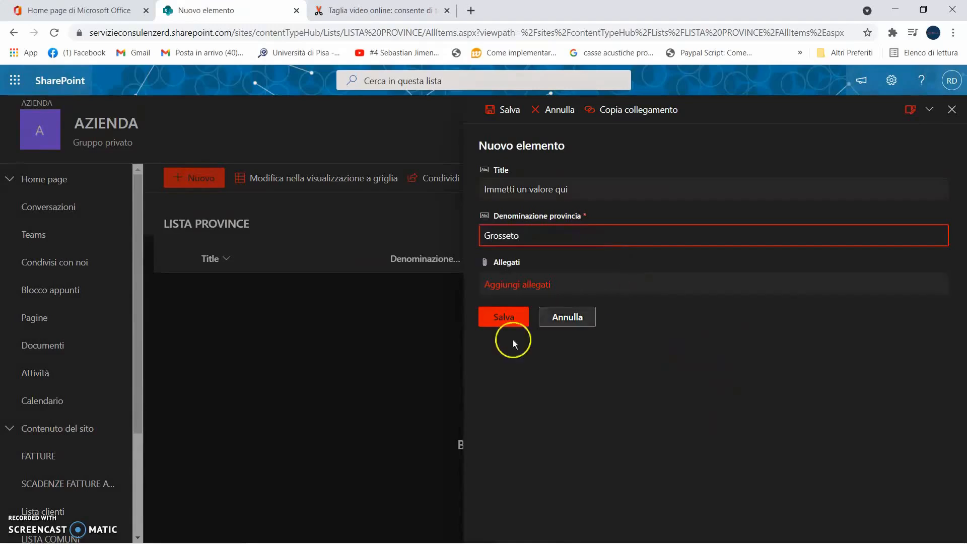
left_click(496, 321)
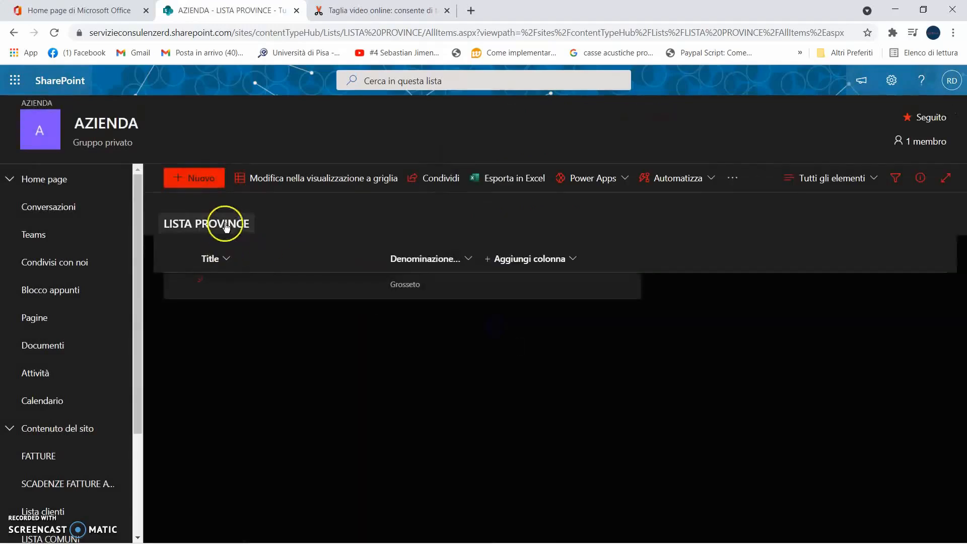
Step: Add a second LISTA PROVINCE item with "Viterbo" as the Denominazione provincia and save it
left_click(193, 179)
left_click(541, 237)
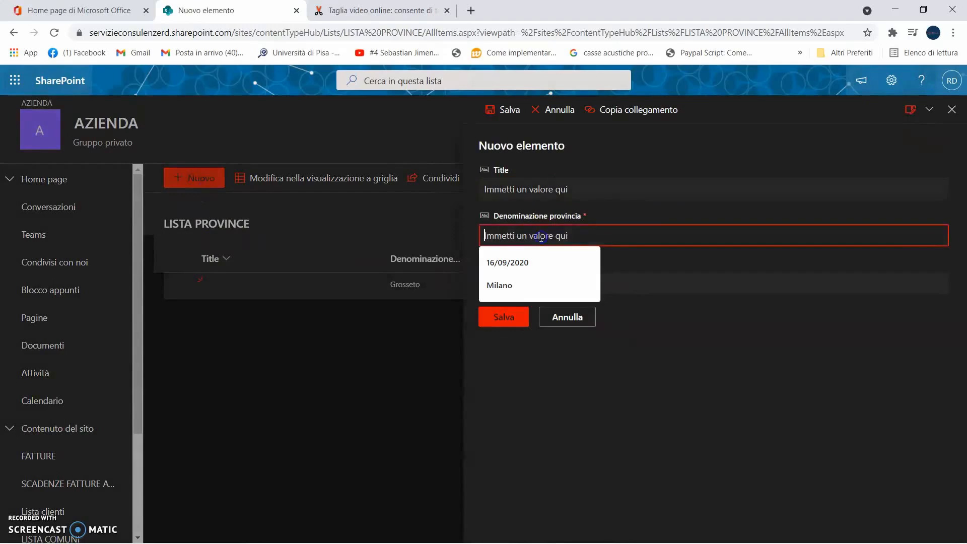
type("Viterbo")
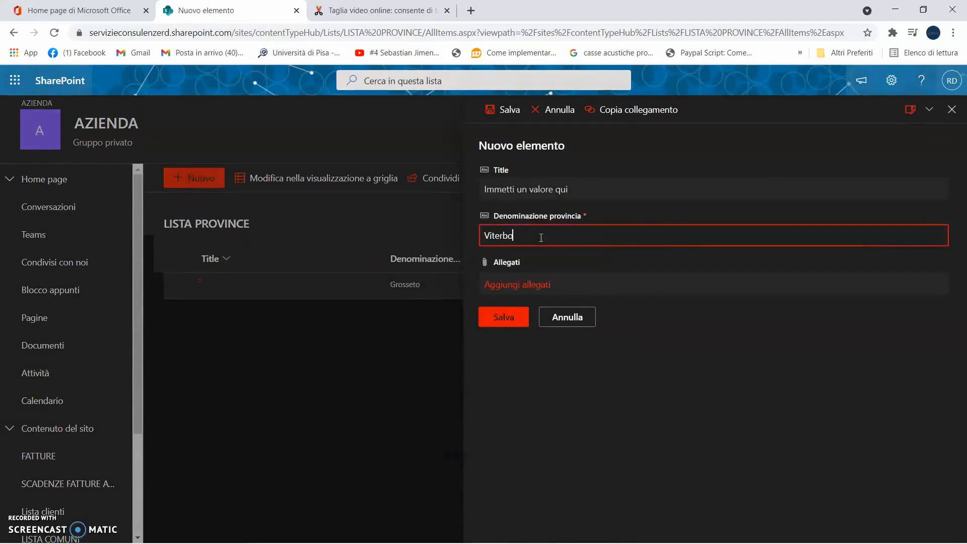
left_click(575, 244)
left_click(502, 320)
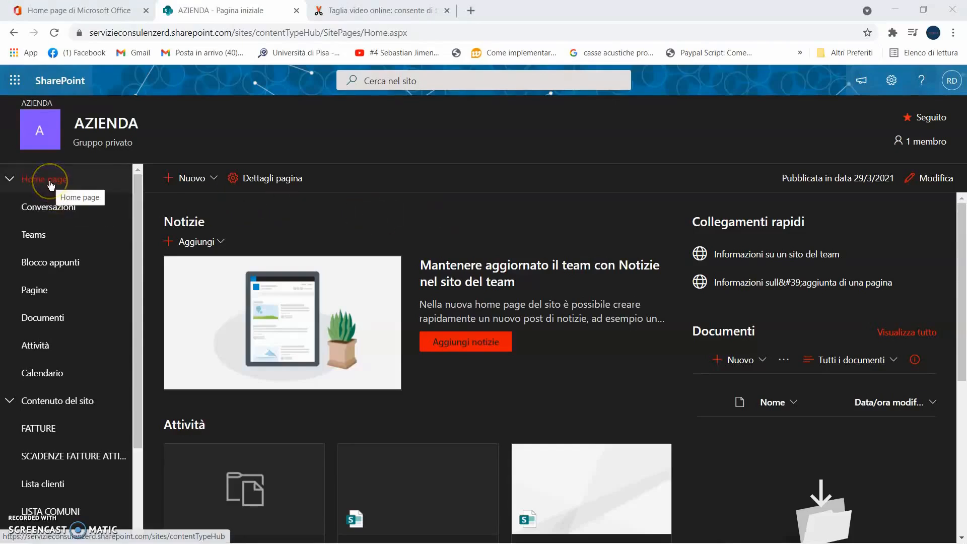
Step: Start a new blank list from the site home page and name it LISTA REGIONI
left_click(192, 179)
left_click(188, 204)
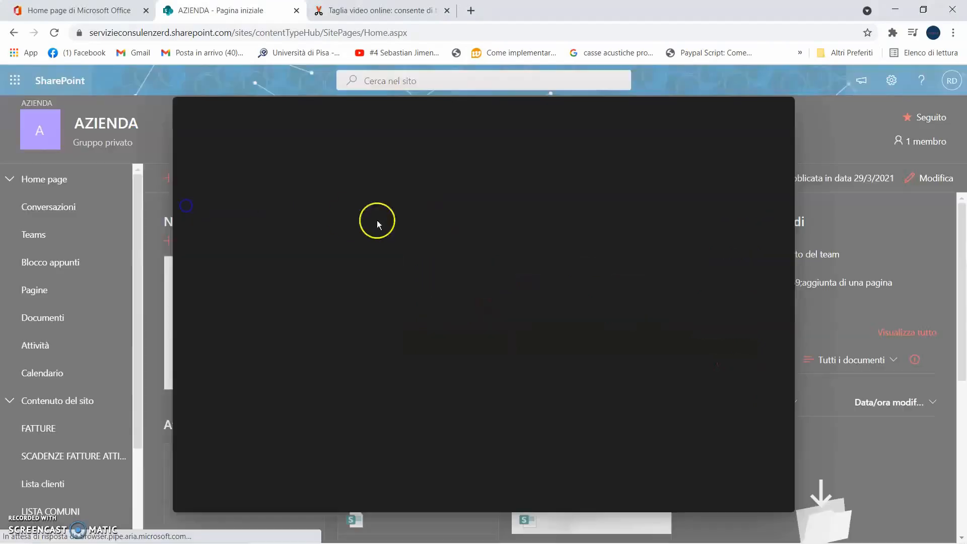
left_click(240, 189)
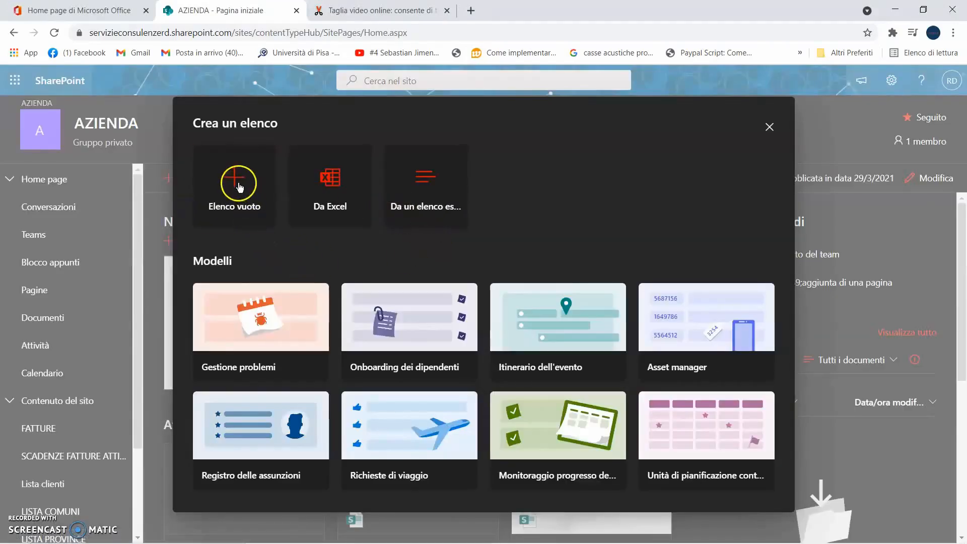
key("Caps_Lock")
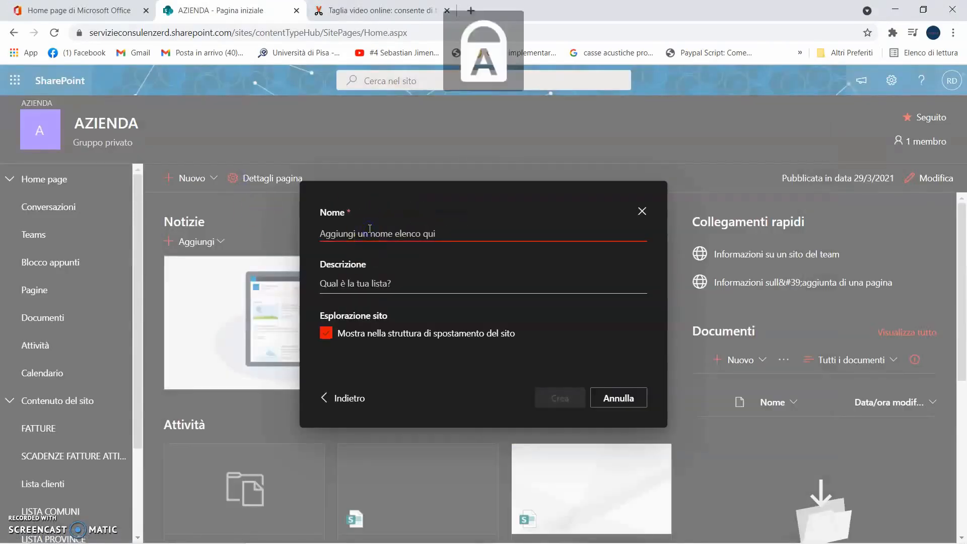
type("LISTA REGIONI")
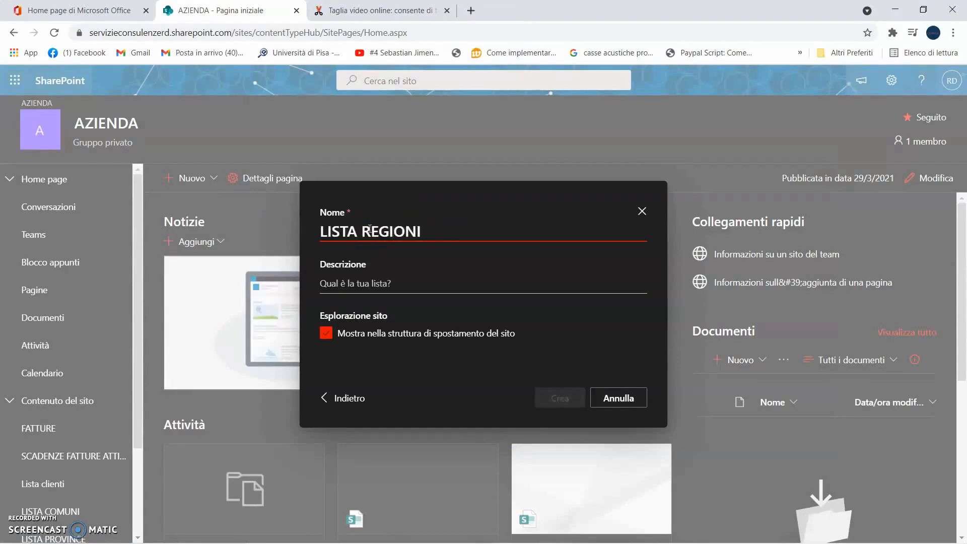
Step: Give the LISTA REGIONI list the description "Lista delle regioni d'Italia" and create it
key("Tab")
key("Caps_Lock")
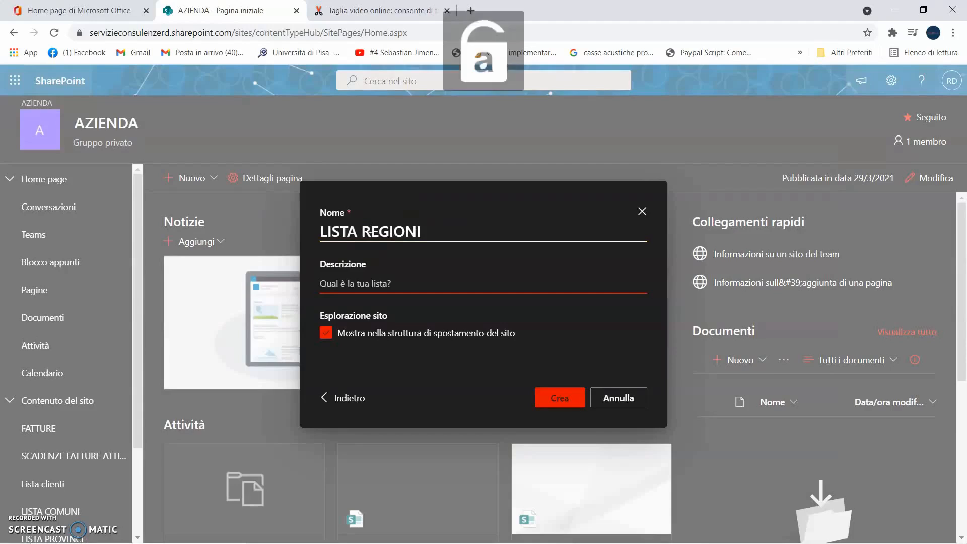
type("Lista")
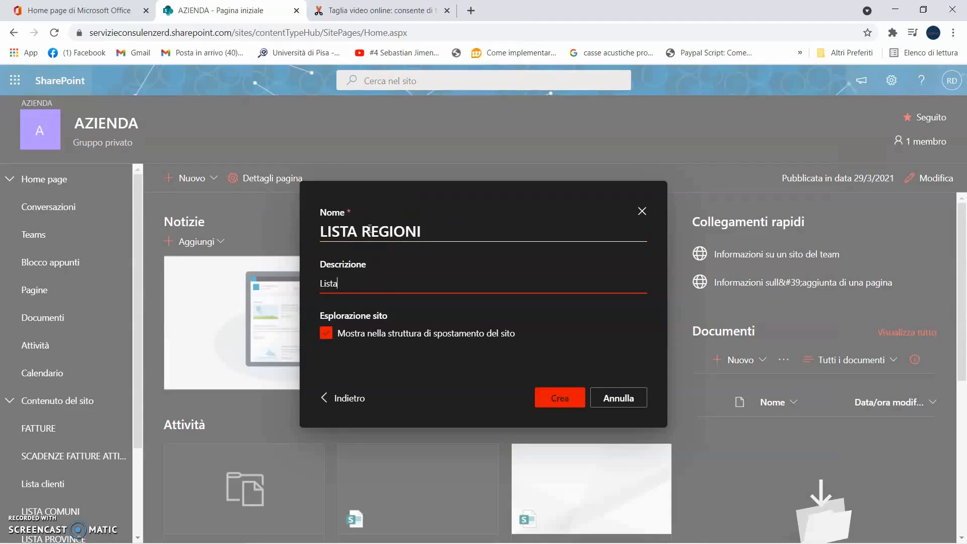
type(" delle regioni d'Itaiaia")
left_click(555, 398)
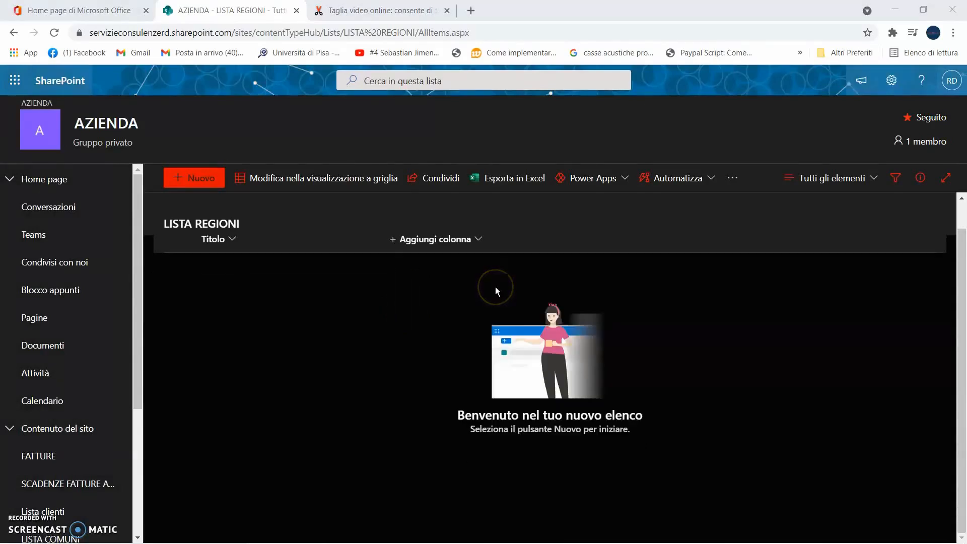
Step: In the LISTA REGIONI list settings, make the Title column optional and save the column
left_click(891, 82)
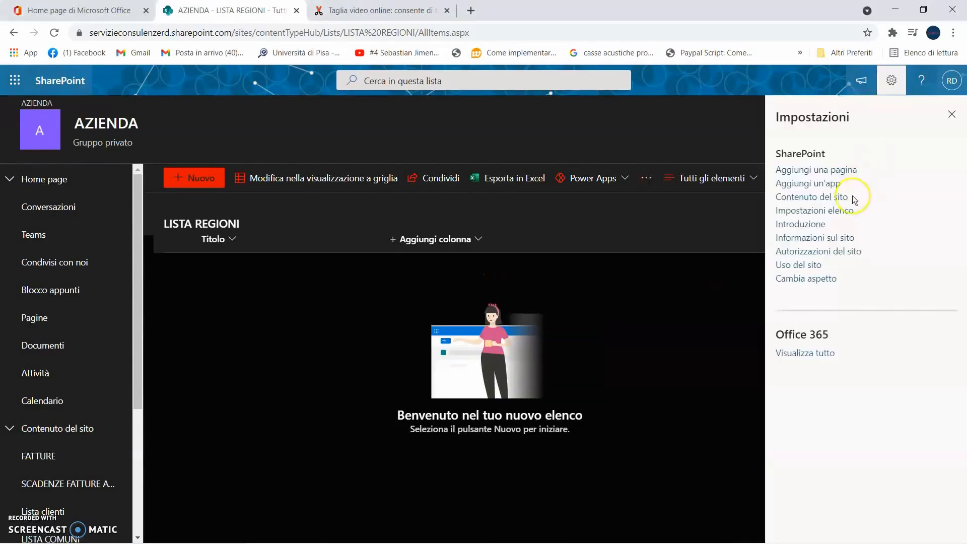
left_click(844, 210)
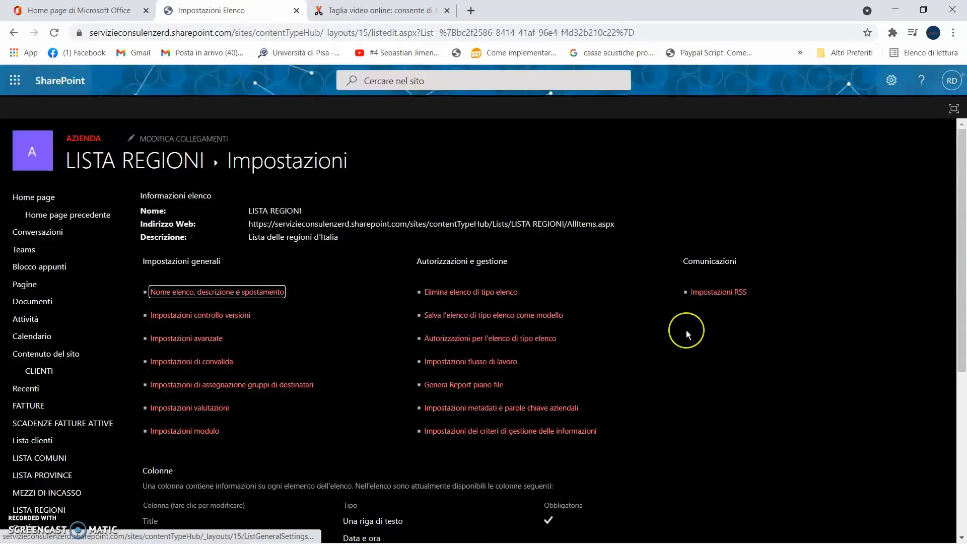
scroll(686, 331, "down", 3)
scroll(686, 330, "down", 2)
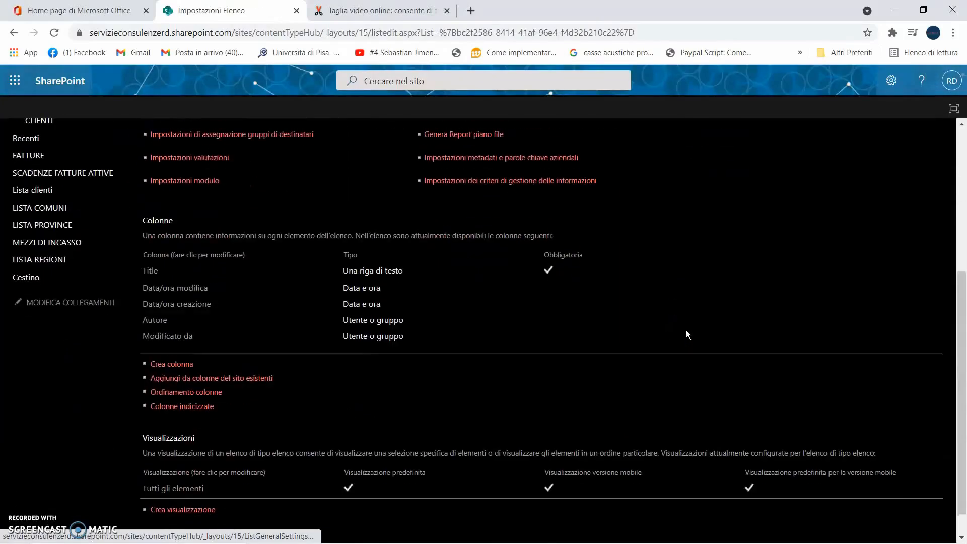
left_click(150, 270)
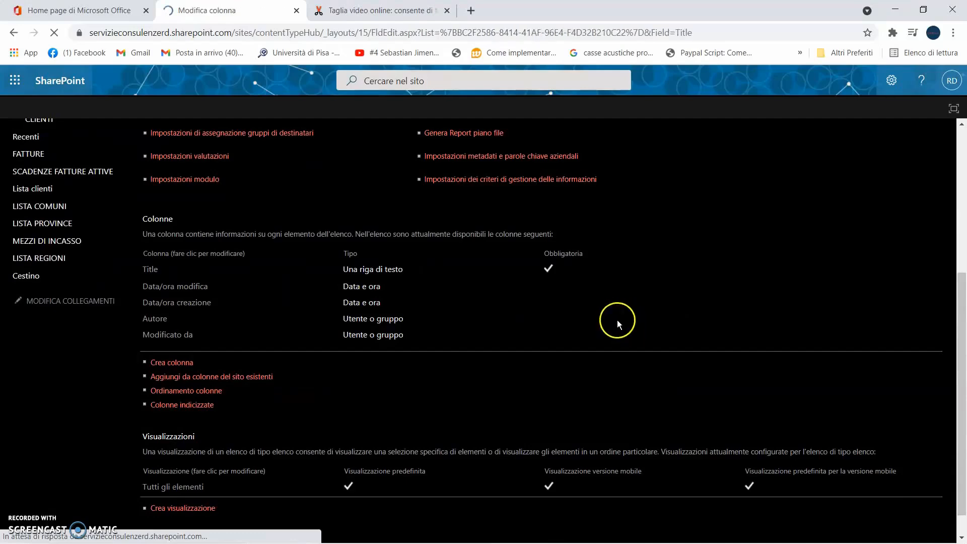
scroll(489, 303, "down", 3)
scroll(371, 291, "up", 3)
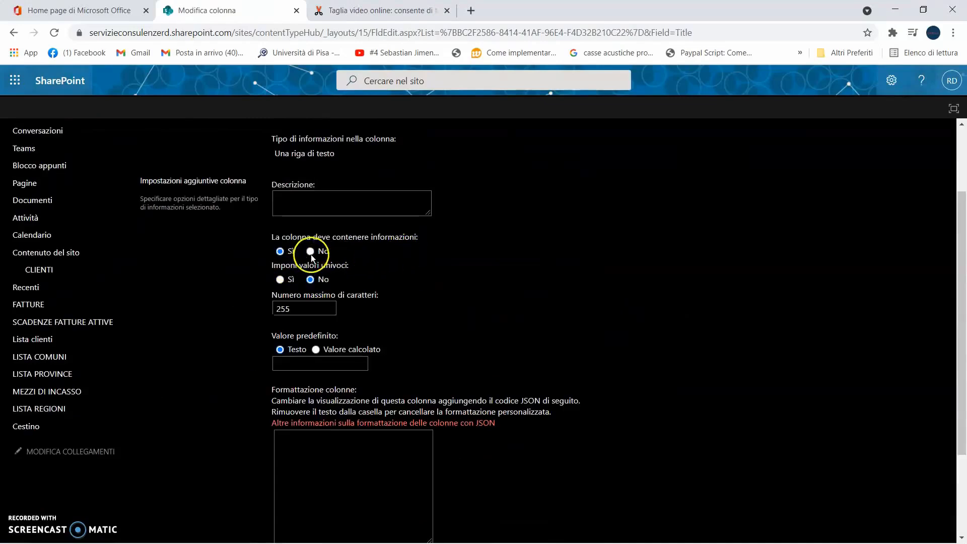
scroll(503, 282, "down", 2)
left_click(608, 300)
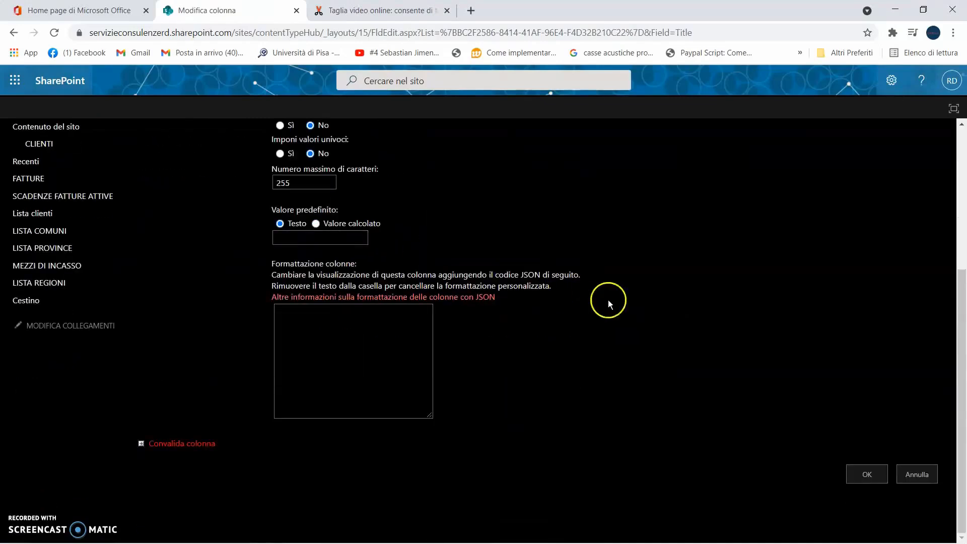
left_click(862, 474)
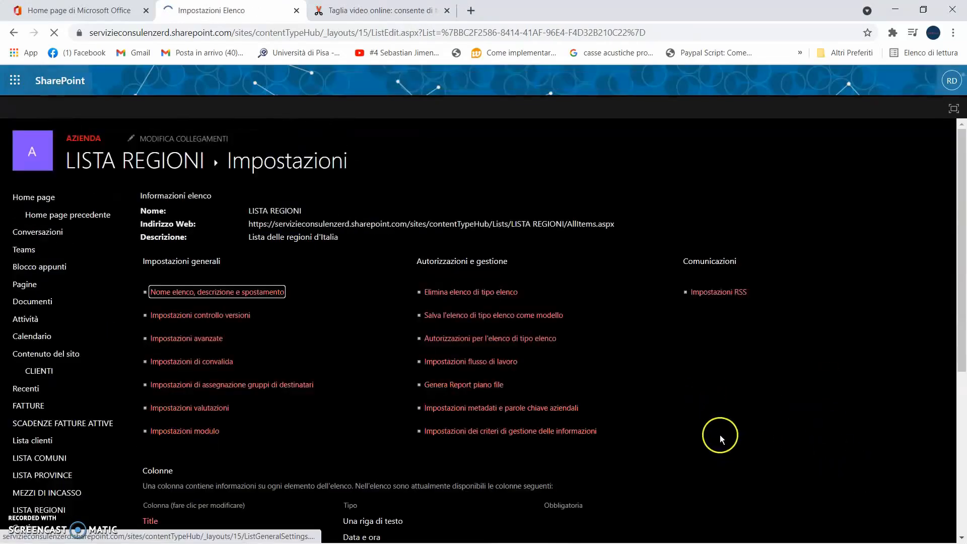
Step: Start a new single-line text column in LISTA REGIONI and name it "Denominazione regione"
scroll(672, 398, "down", 3)
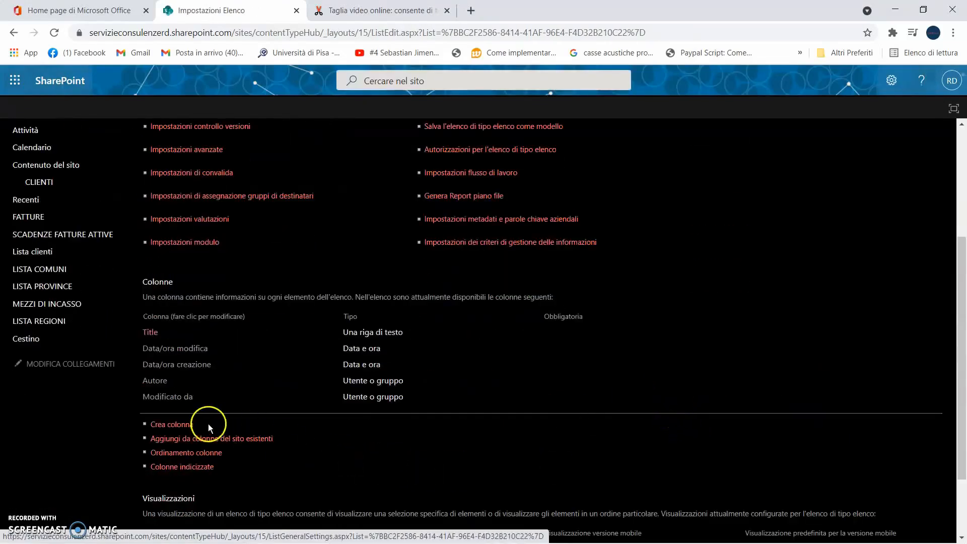
left_click(181, 424)
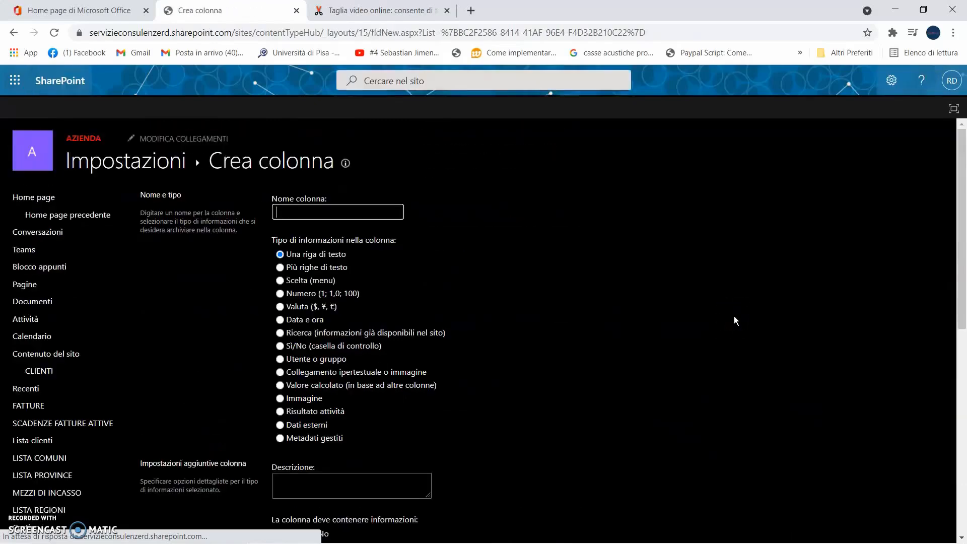
type("DE")
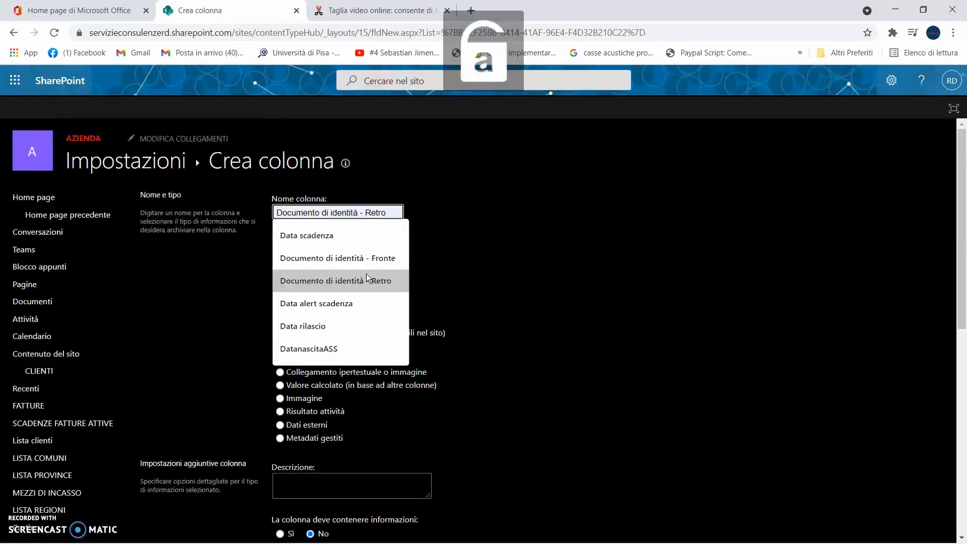
key("BackSpace")
type("ENOMINAZION")
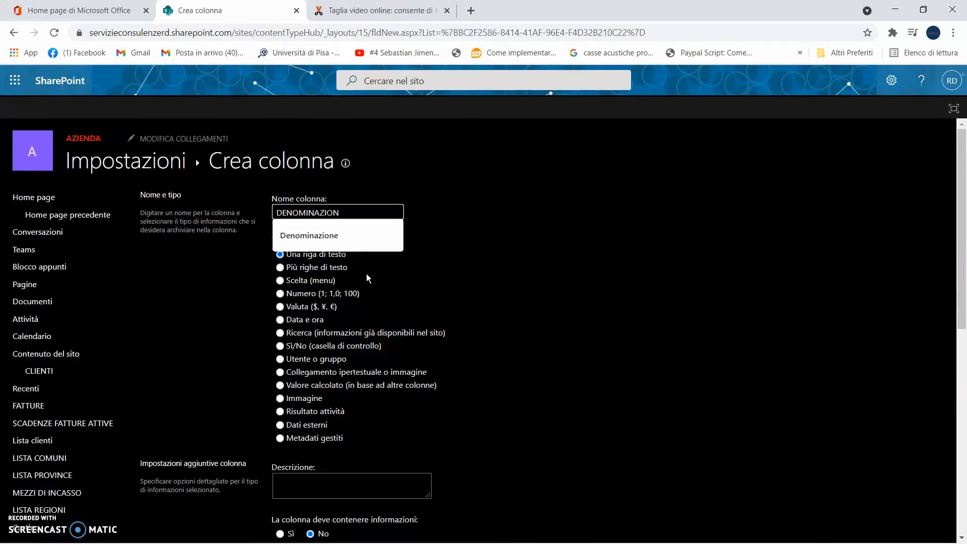
key("BackSpace")
key("BackSpace")
key("BackSpace")
key("BackSpace")
key("BackSpace")
key("BackSpace")
key("BackSpace")
key("BackSpace")
key("BackSpace")
key("BackSpace")
key("BackSpace")
type("enominazione")
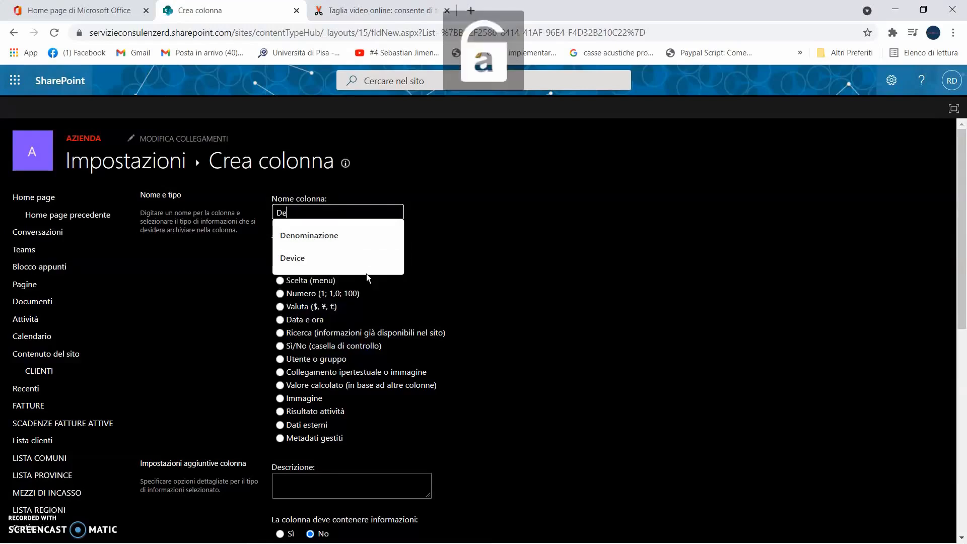
left_click(319, 234)
type("regione")
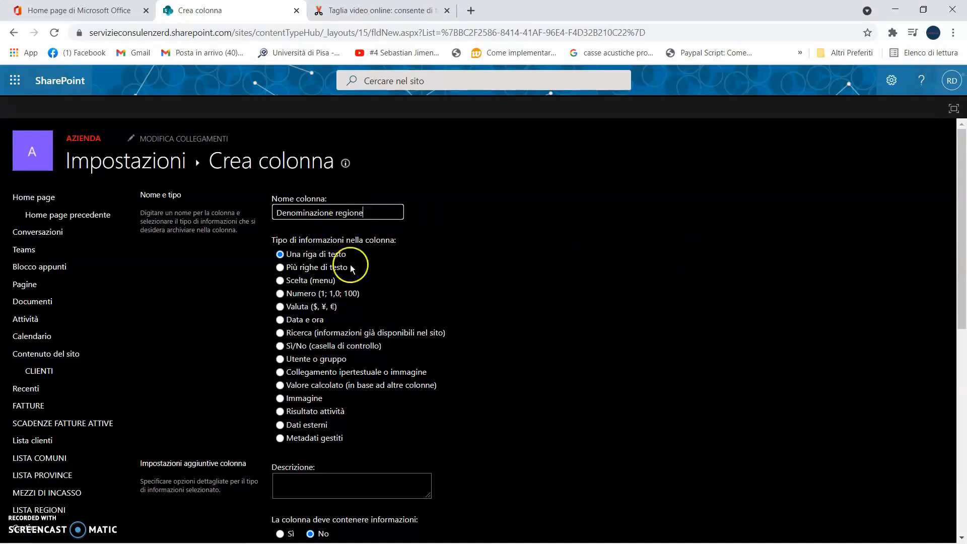
Step: Make the Denominazione regione column mandatory and create it
scroll(512, 328, "down", 1)
scroll(511, 329, "down", 4)
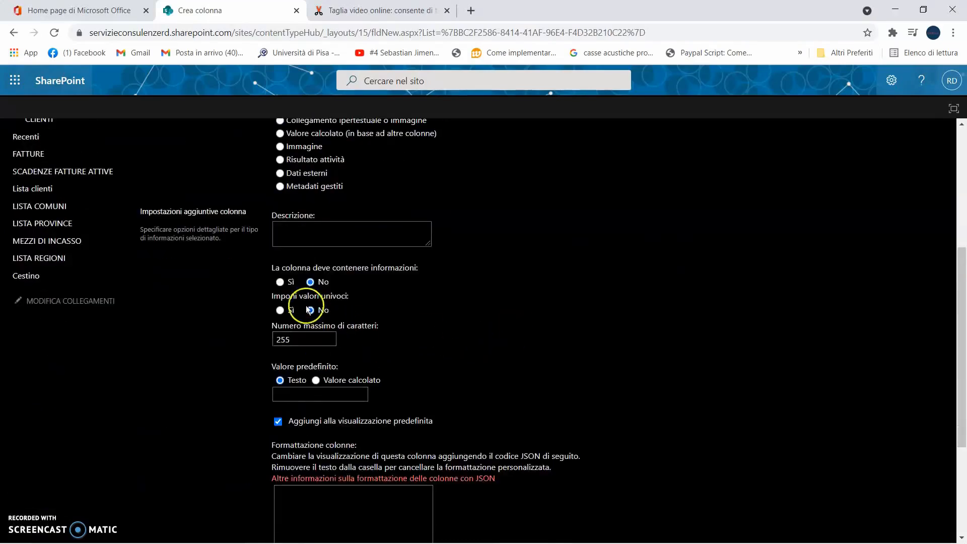
left_click(280, 282)
scroll(675, 288, "down", 4)
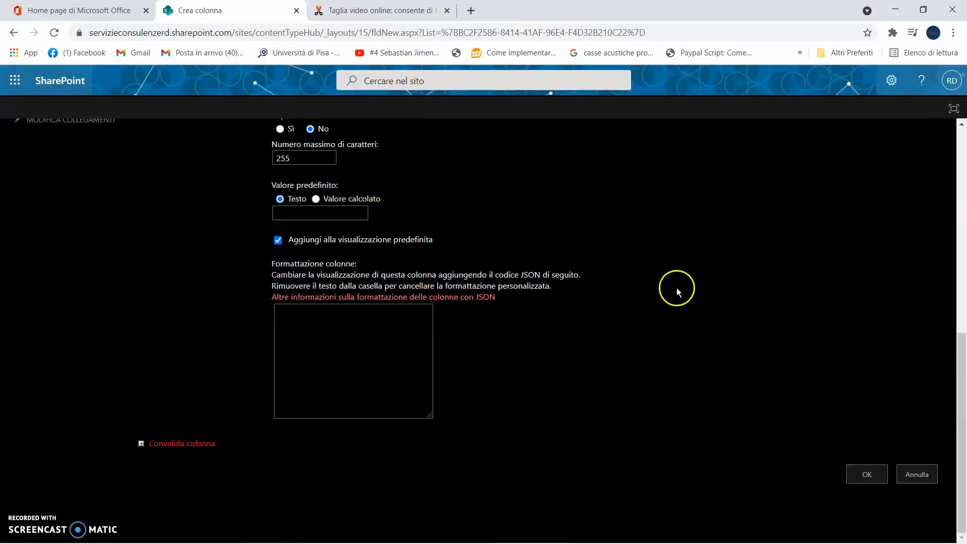
left_click(853, 475)
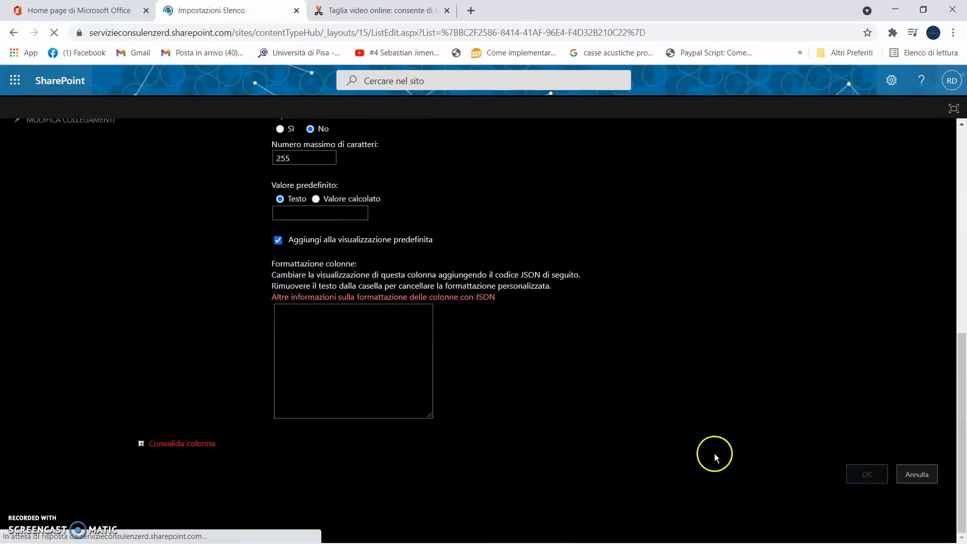
Step: Open the LISTA REGIONI list and add an item with "Lazio" as the Denominazione regione, saving it
scroll(689, 432, "down", 3)
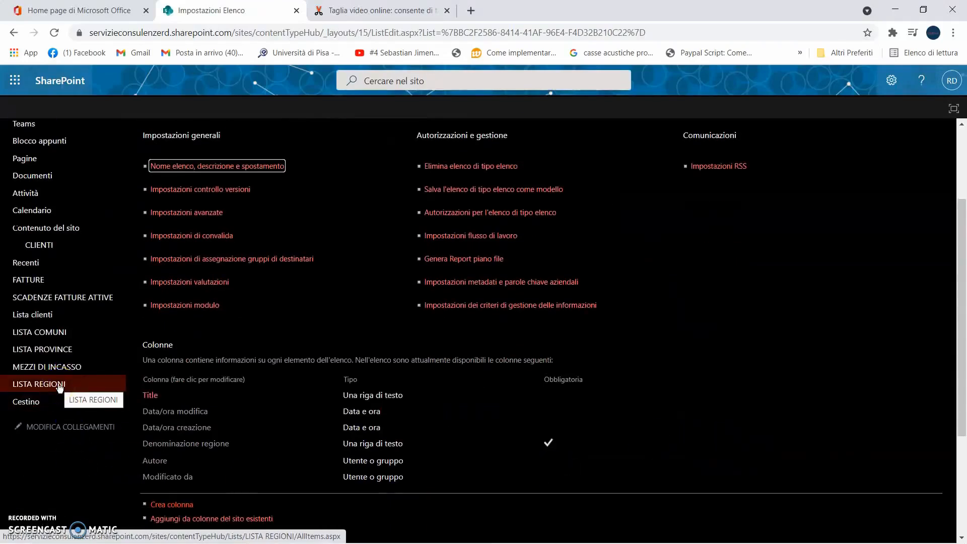
left_click(58, 385)
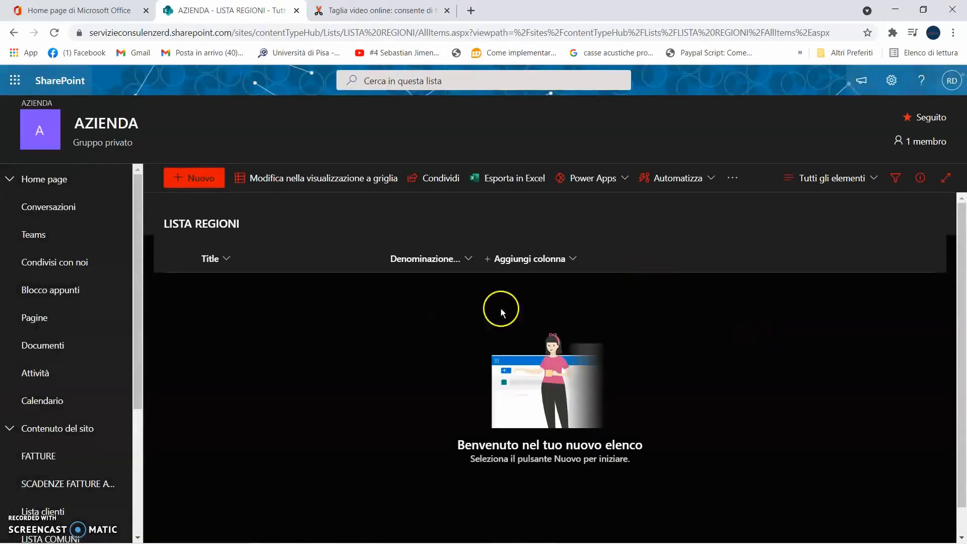
left_click(207, 184)
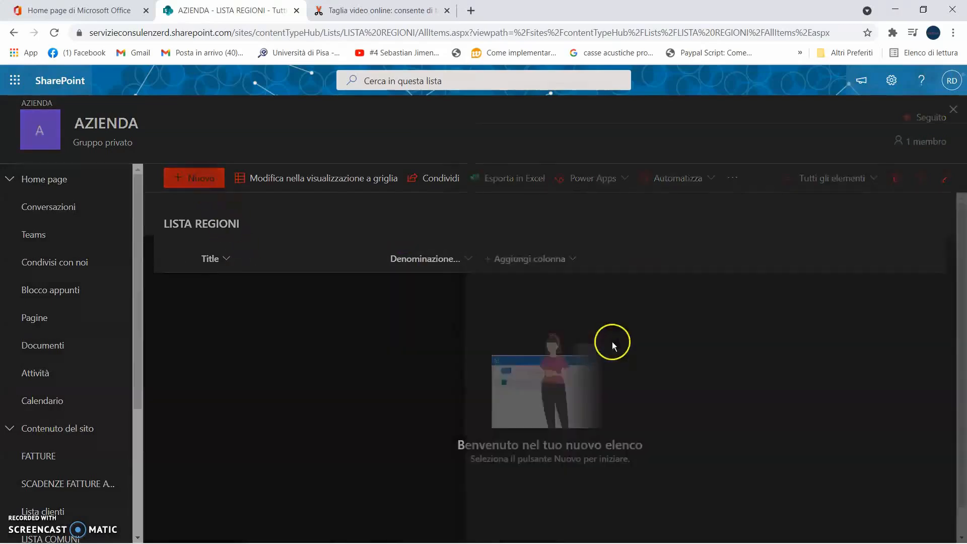
left_click(559, 241)
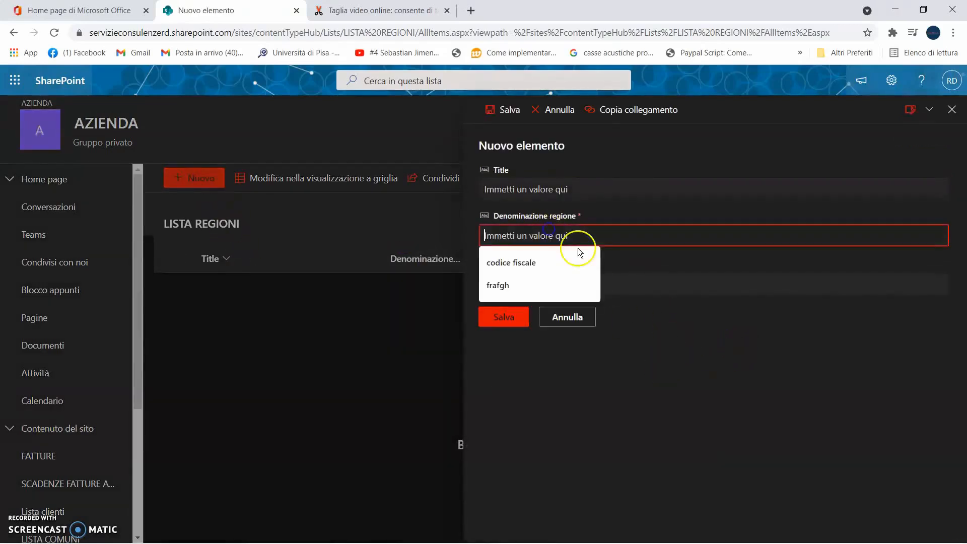
type("Lazio")
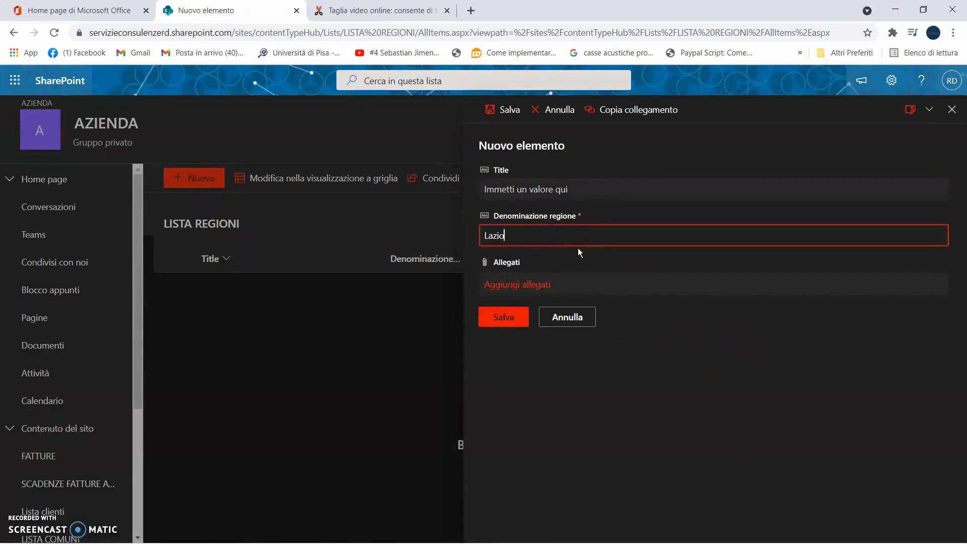
left_click(497, 318)
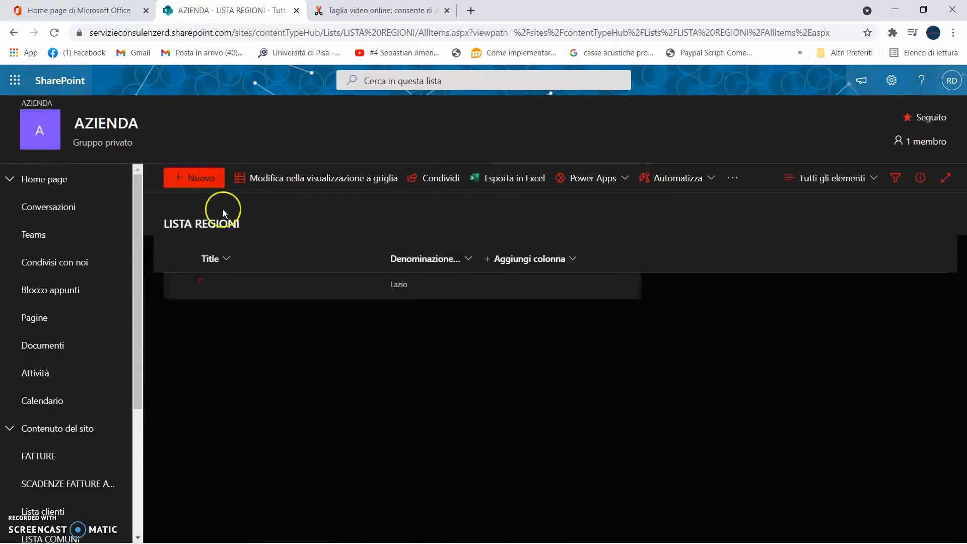
Step: Add a second LISTA REGIONI item with "Toscana" as the Denominazione regione and save it
left_click(203, 184)
left_click(531, 236)
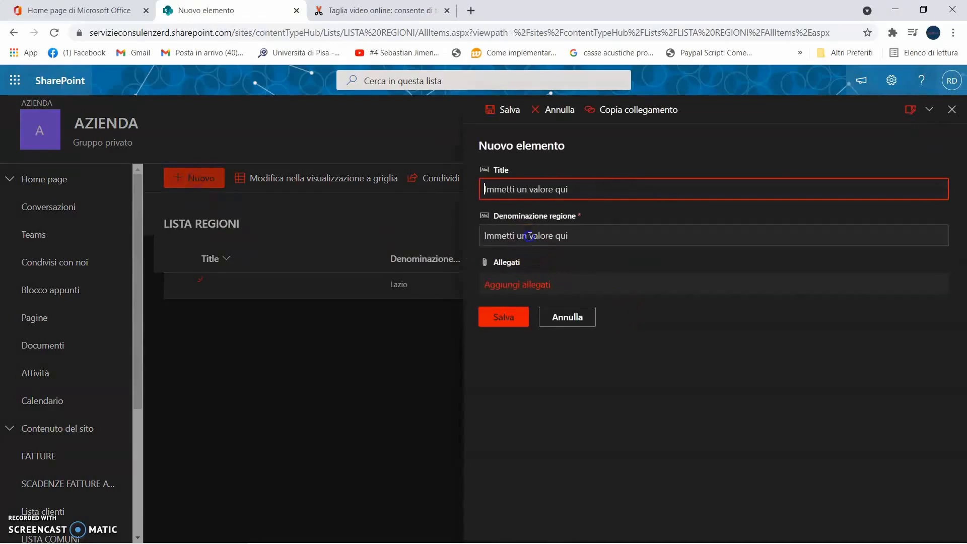
type("Toscana")
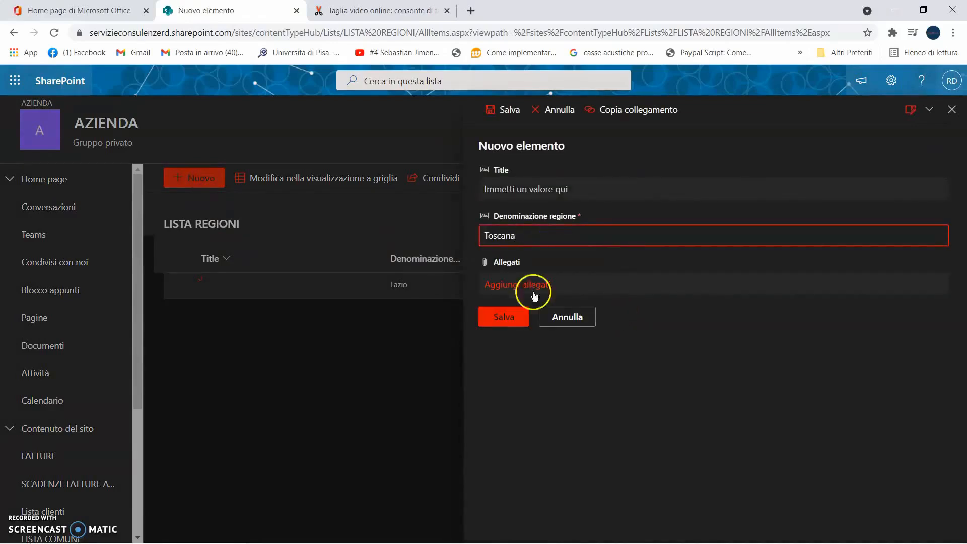
left_click(521, 318)
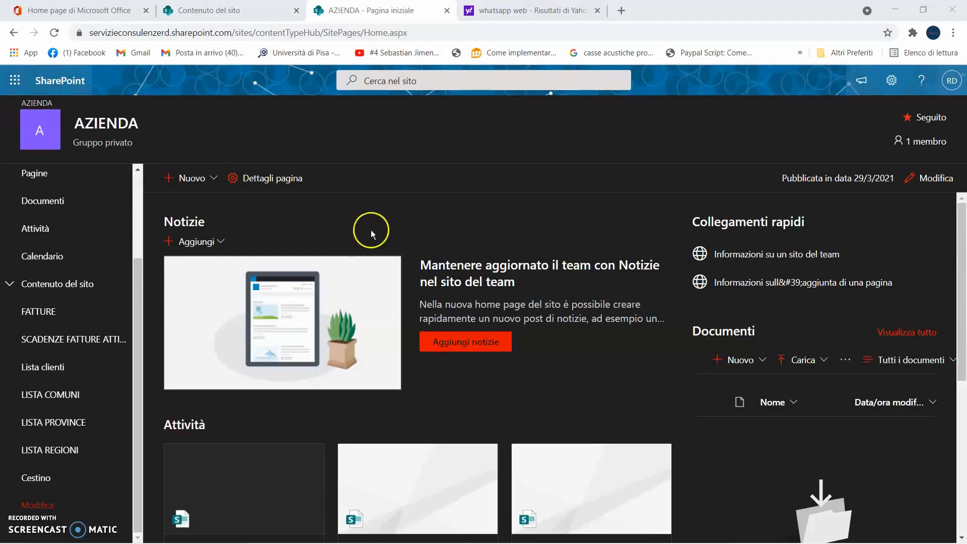
Step: Start a new blank list from the site home page and name it MEZZI DI INCASSO
scroll(38, 252, "up", 3)
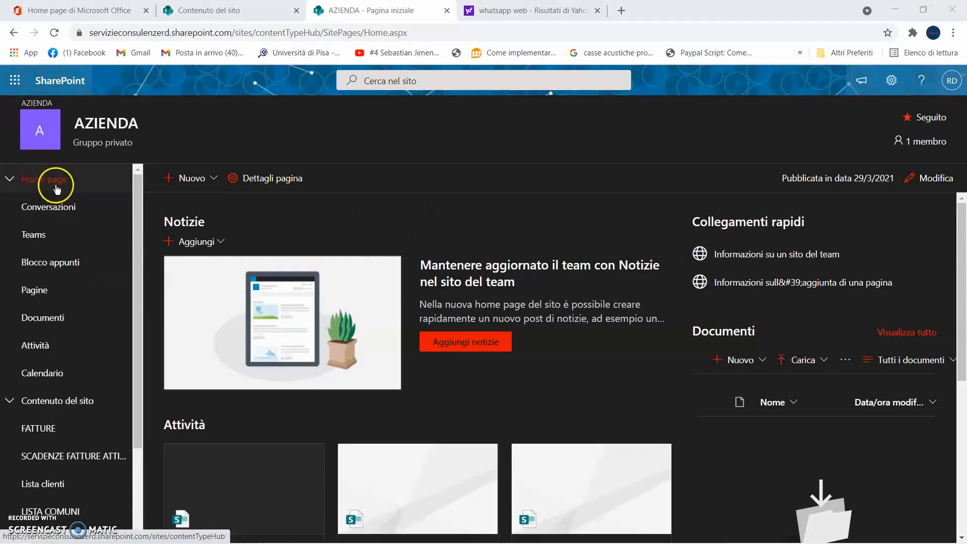
left_click(191, 179)
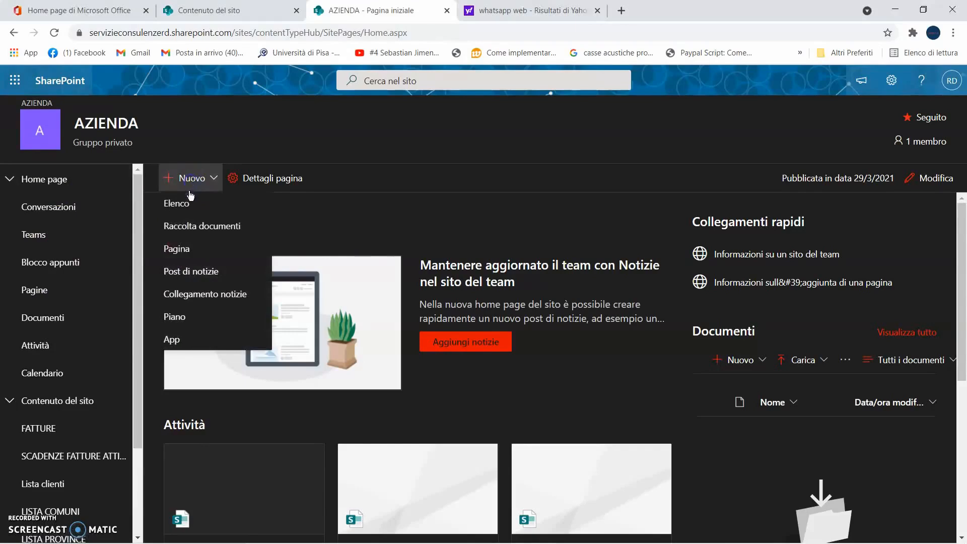
left_click(191, 199)
left_click(237, 202)
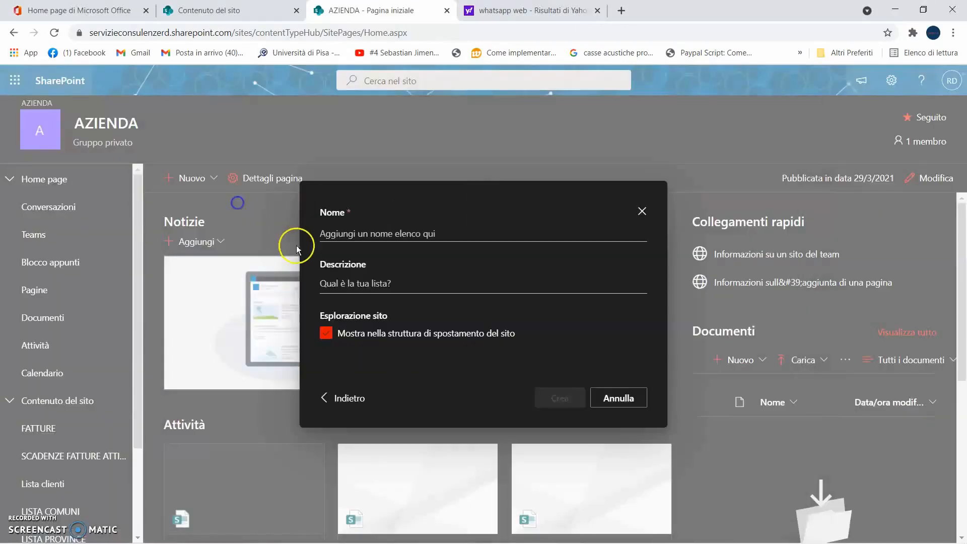
left_click(355, 232)
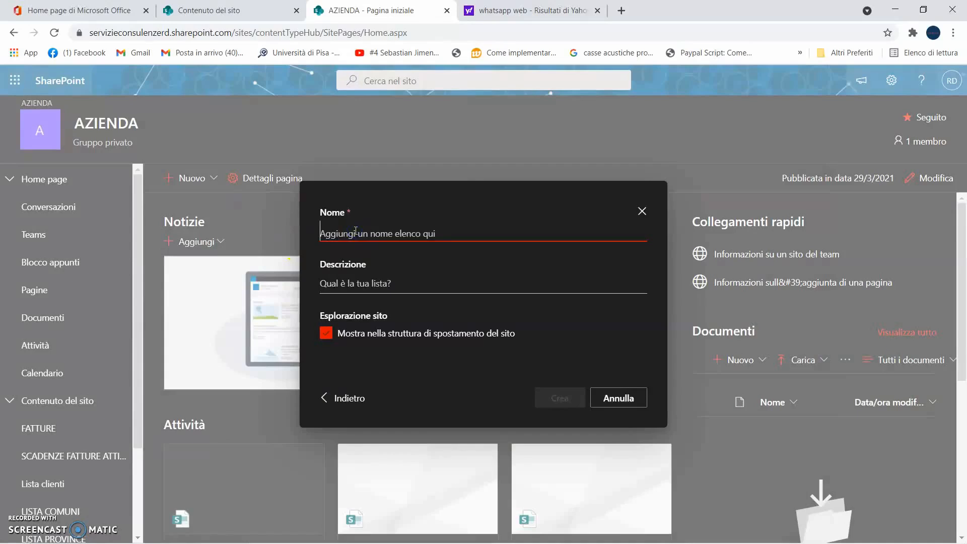
type("MOD")
key("BackSpace")
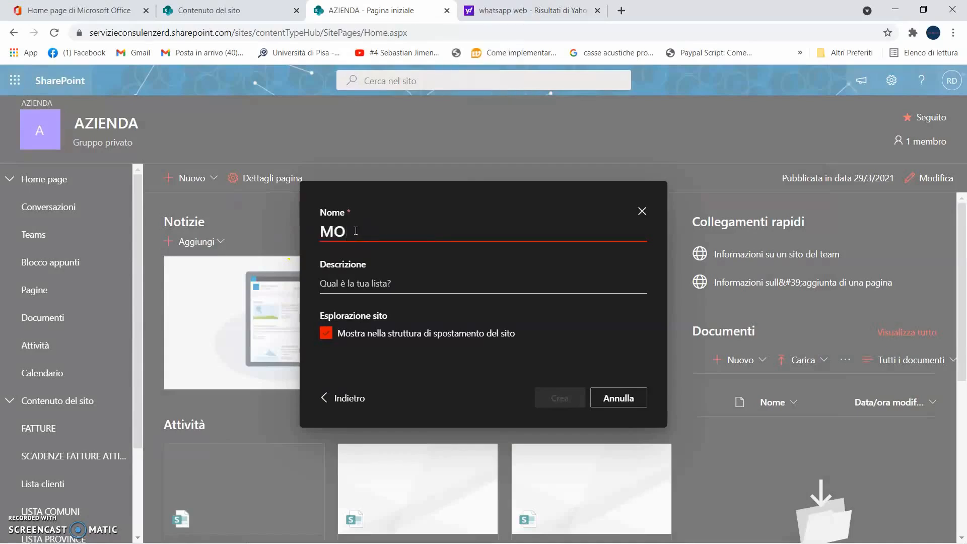
key("BackSpace")
type("EZZI DI INCASSO")
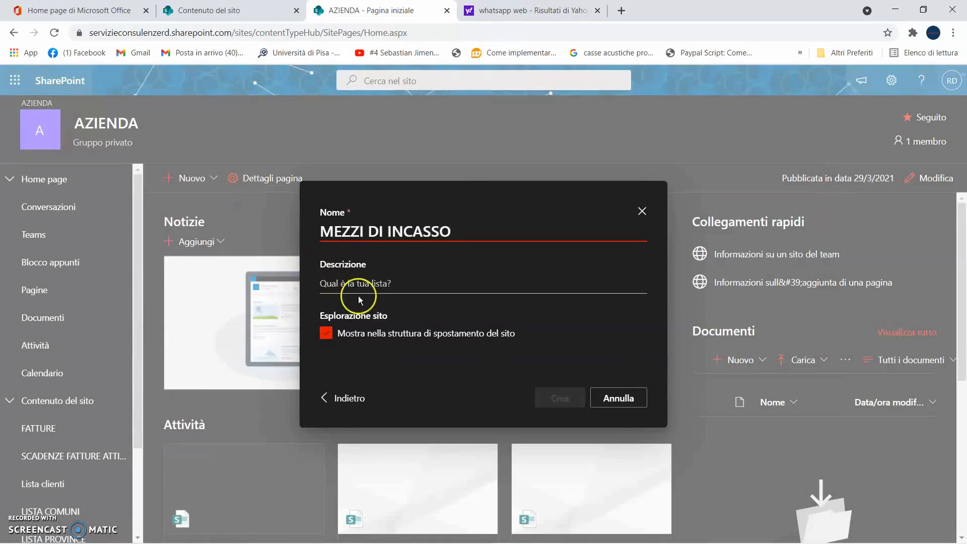
Step: Give the MEZZI DI INCASSO list the description "Modalità di incasso delle fatture attive" and create it
left_click(359, 299)
key("Caps_Lock")
type("Mod")
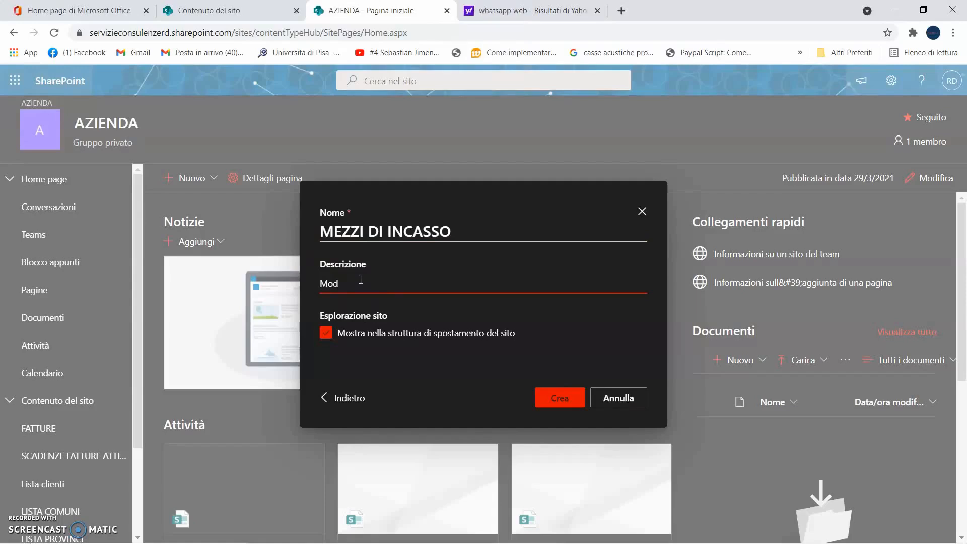
type("alità di incasso delle fatture attive")
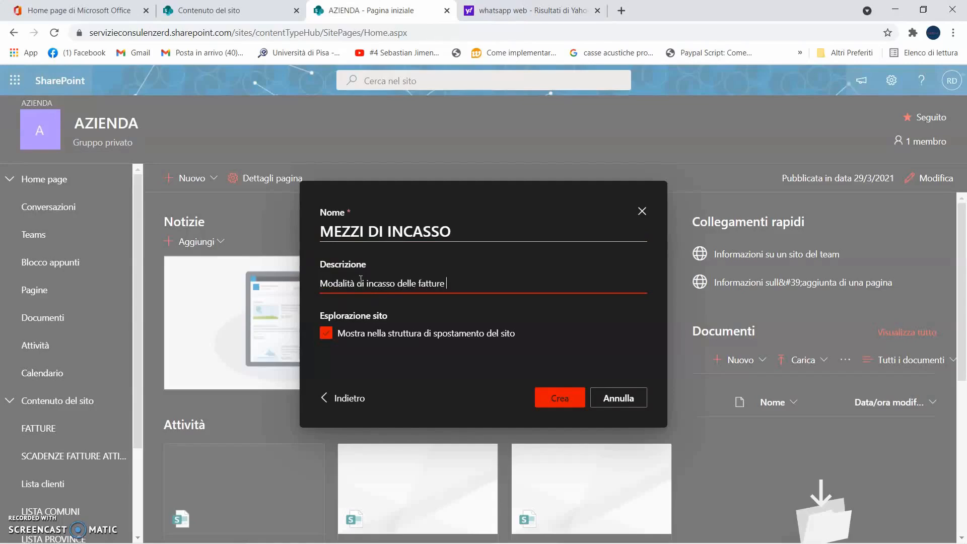
left_click(572, 398)
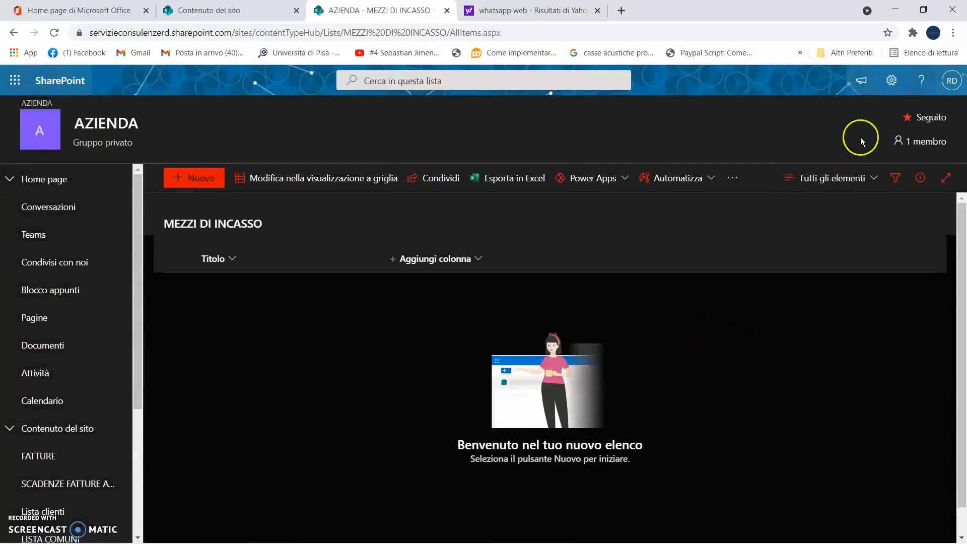
Step: In the MEZZI DI INCASSO list settings, make the Title column optional and save the column
left_click(891, 80)
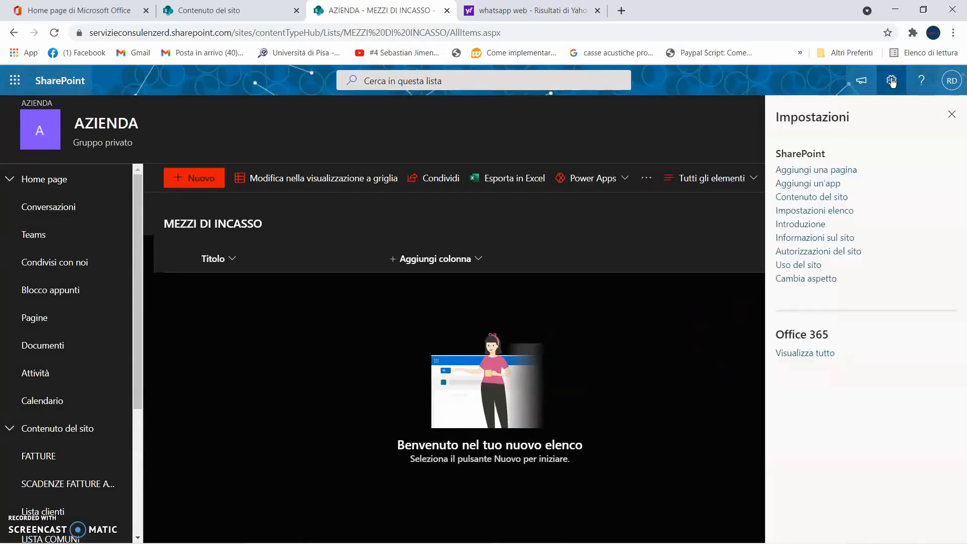
left_click(848, 210)
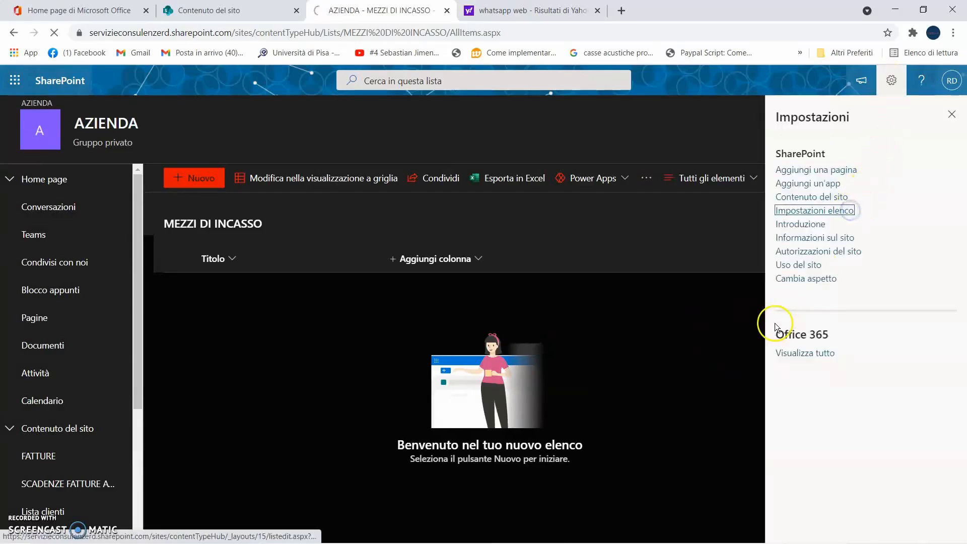
scroll(649, 354, "down", 5)
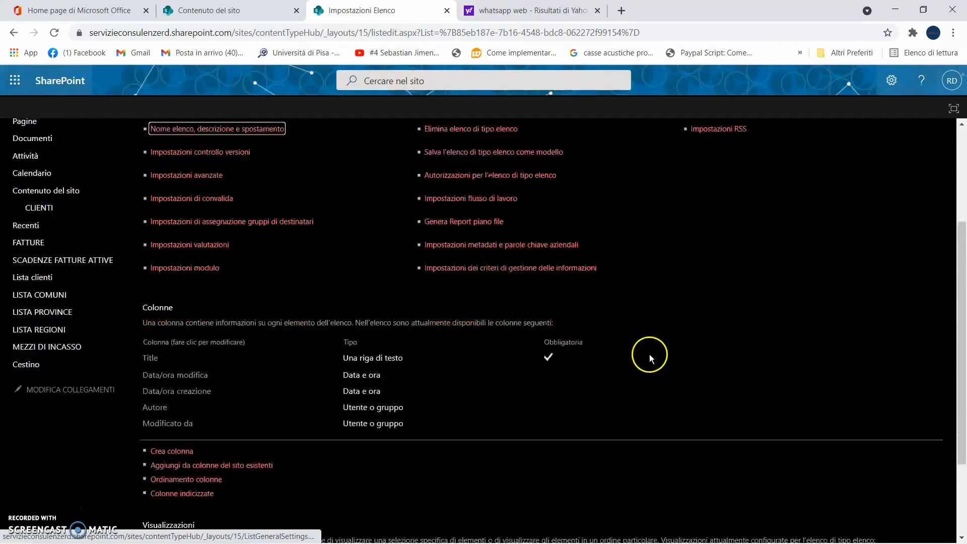
left_click(149, 271)
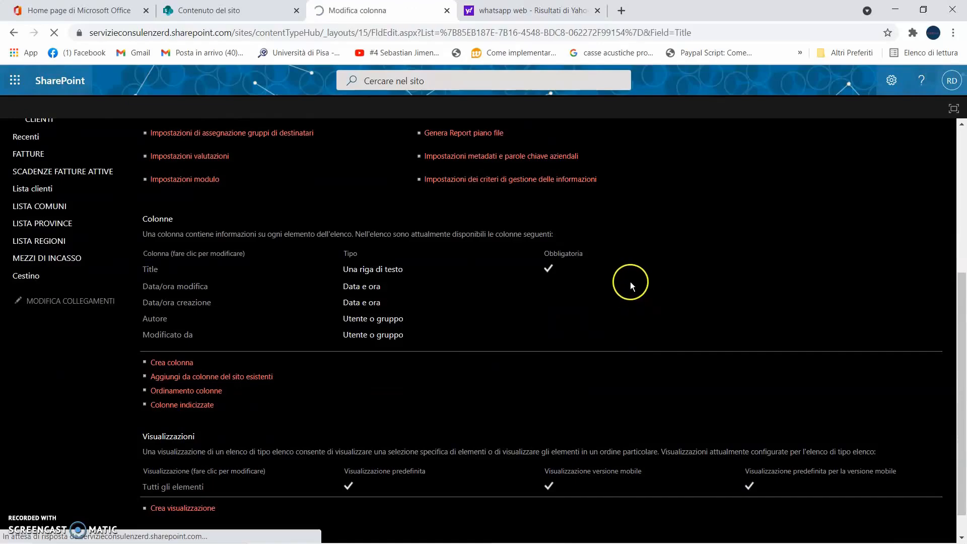
scroll(629, 281, "down", 4)
scroll(629, 281, "up", 1)
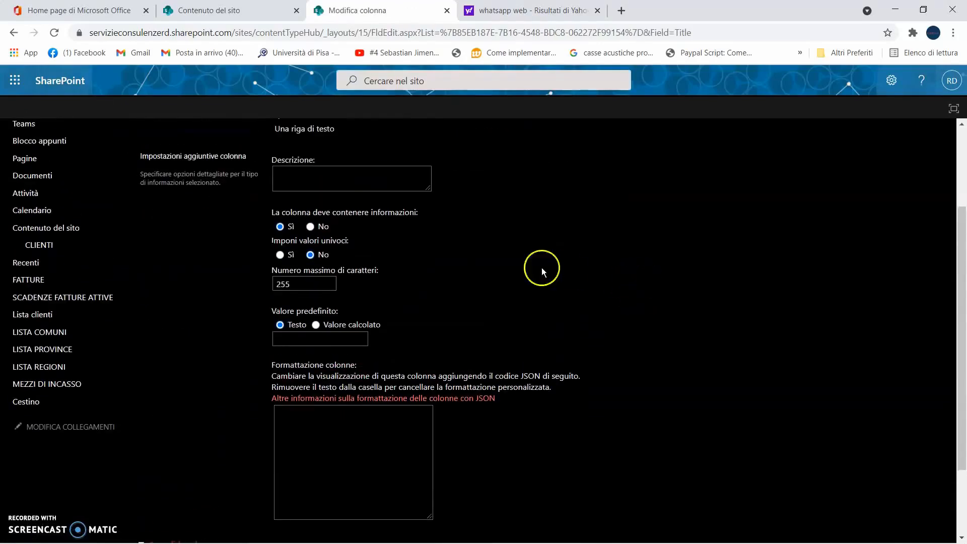
left_click(325, 226)
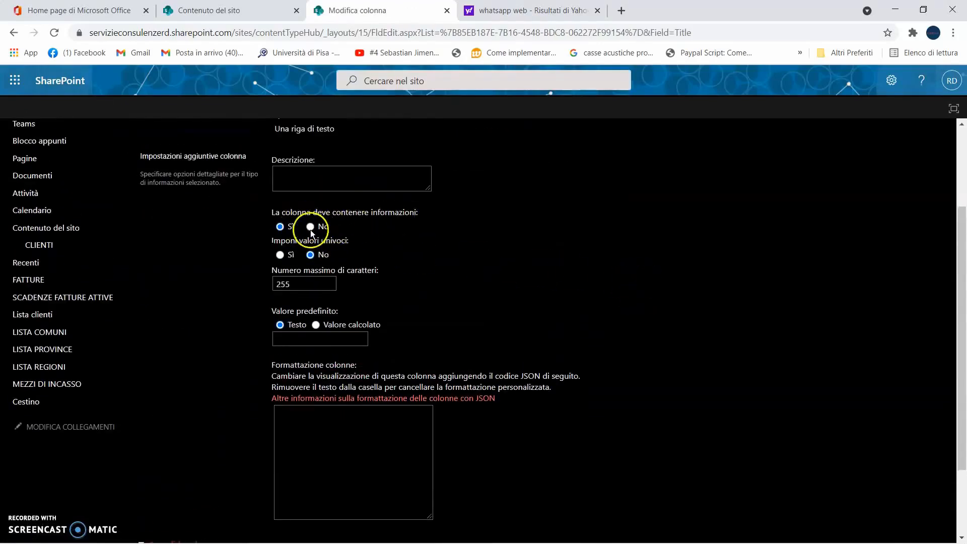
scroll(684, 325, "down", 2)
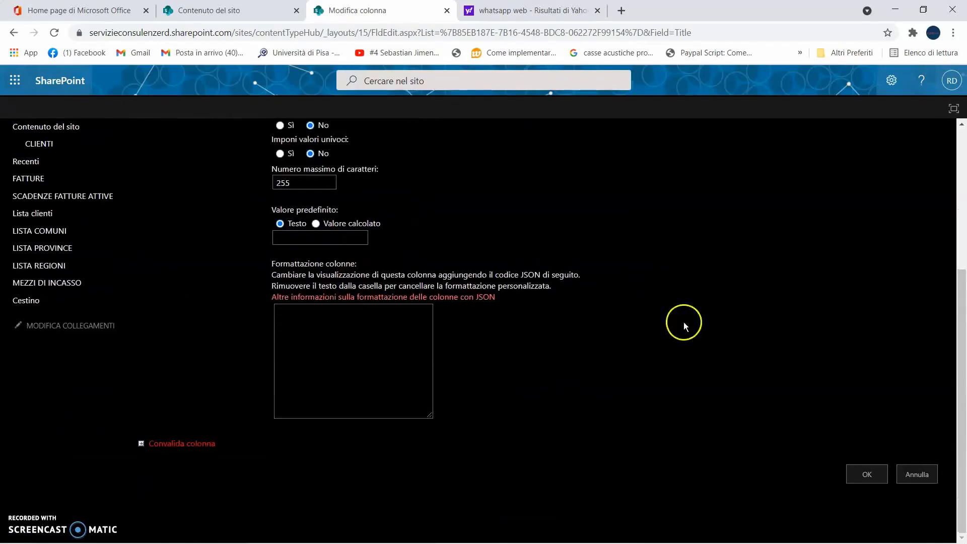
left_click(856, 476)
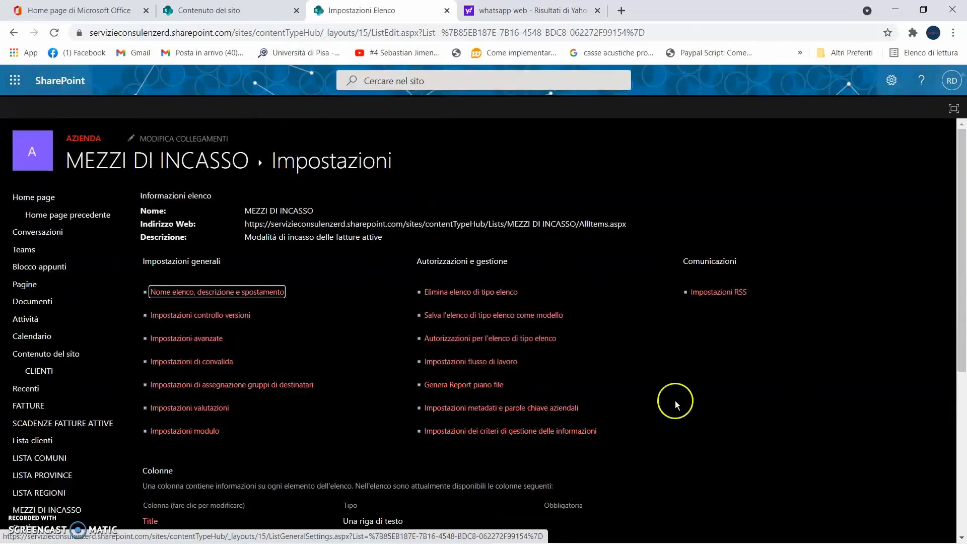
Step: Start a new single-line text column in the MEZZI DI INCASSO list and name it "Mezzo di incasso"
scroll(670, 387, "down", 2)
scroll(666, 375, "down", 3)
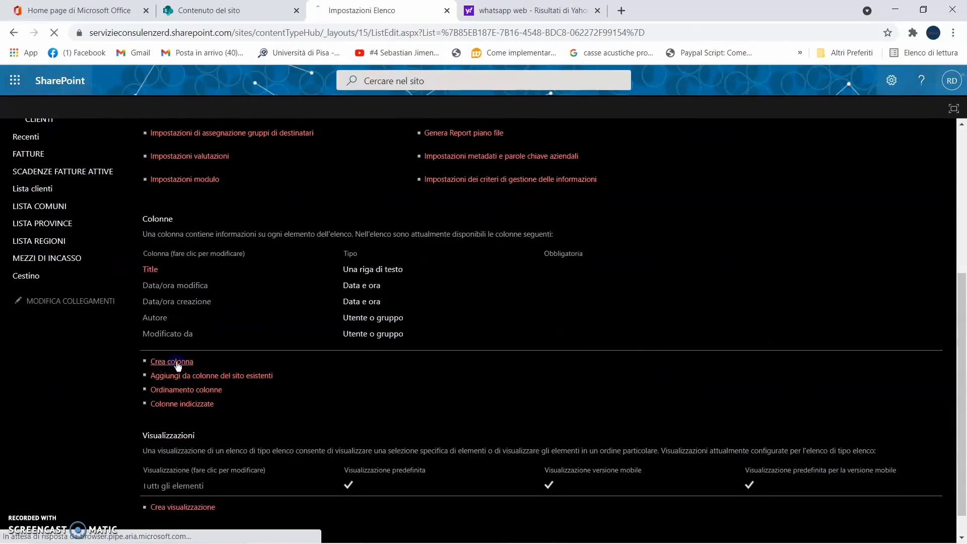
left_click(261, 377)
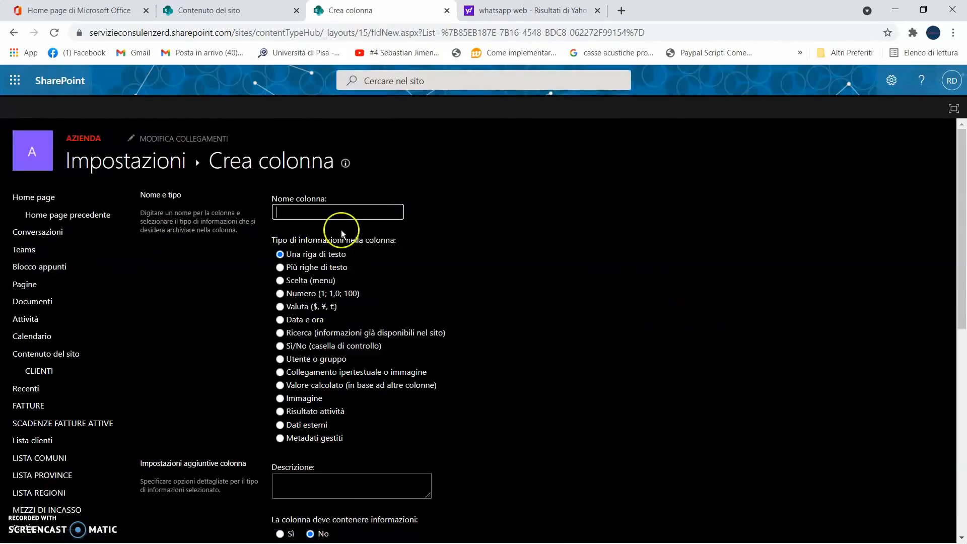
type("Mezzo di incasso")
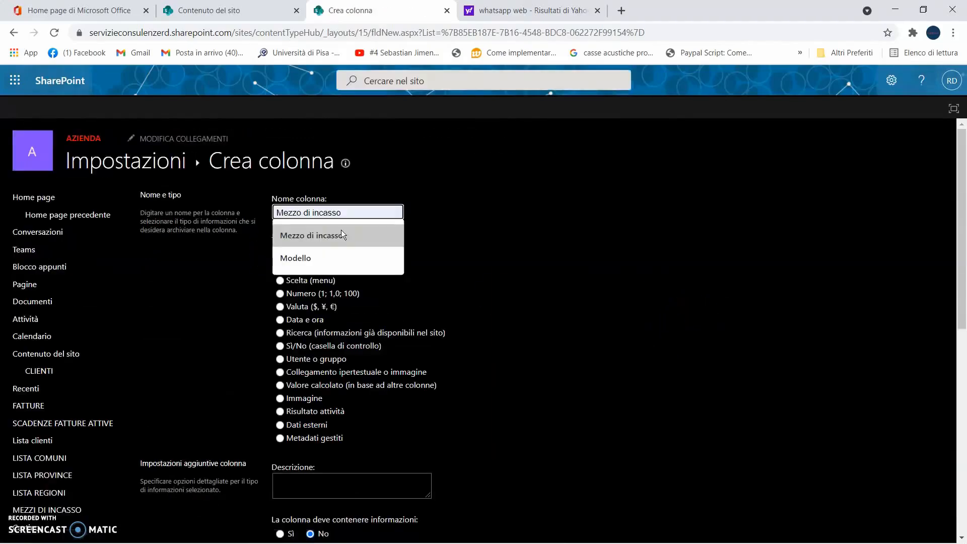
left_click(352, 235)
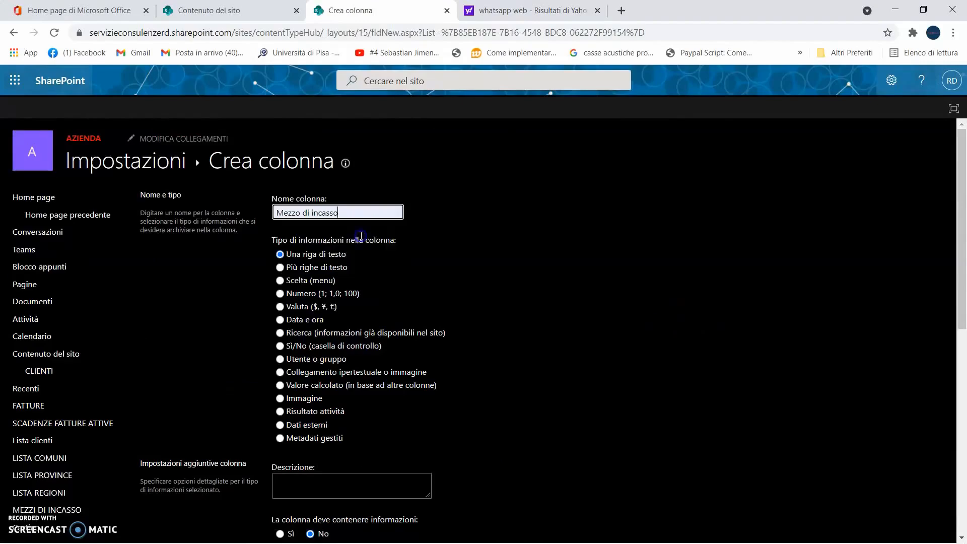
left_click(439, 246)
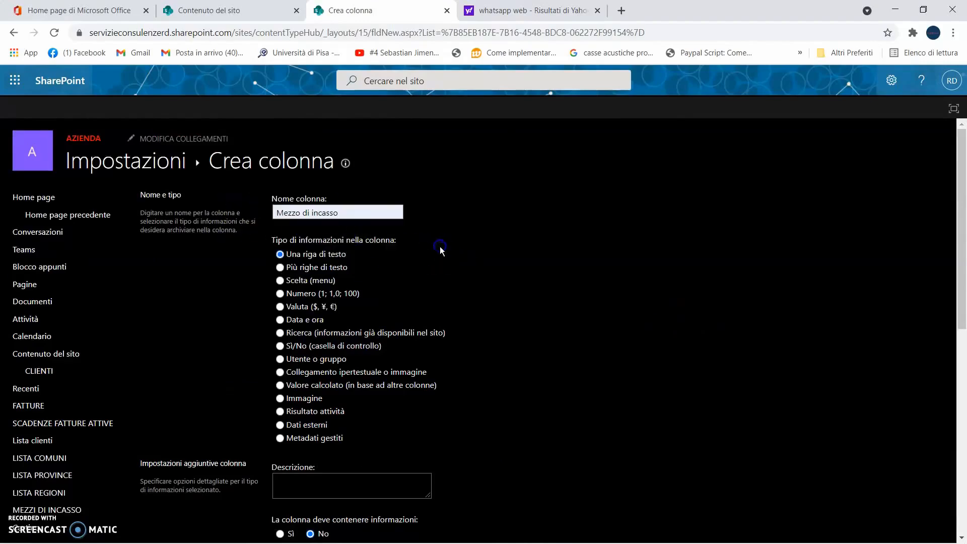
Step: Make the new Mezzo di incasso column mandatory and save it
scroll(478, 227, "down", 1)
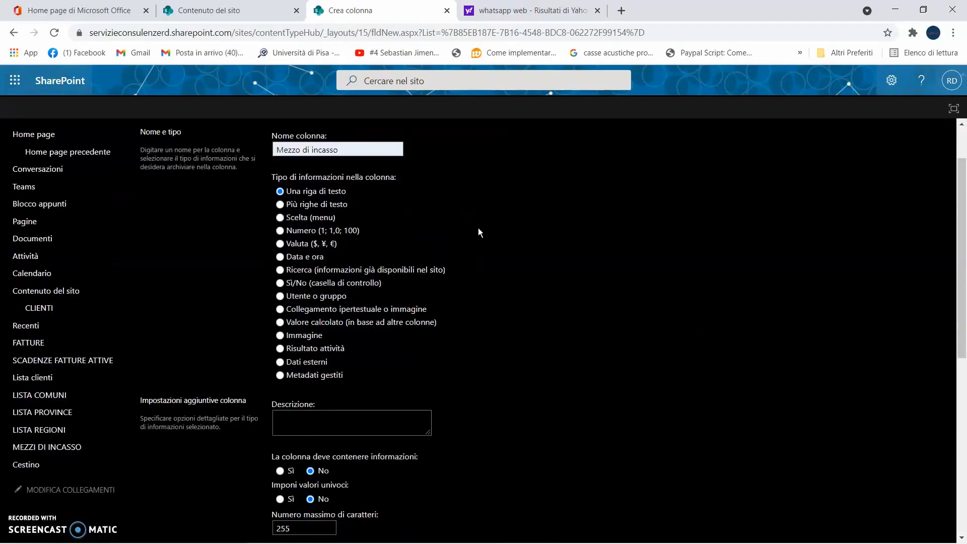
scroll(504, 283, "down", 4)
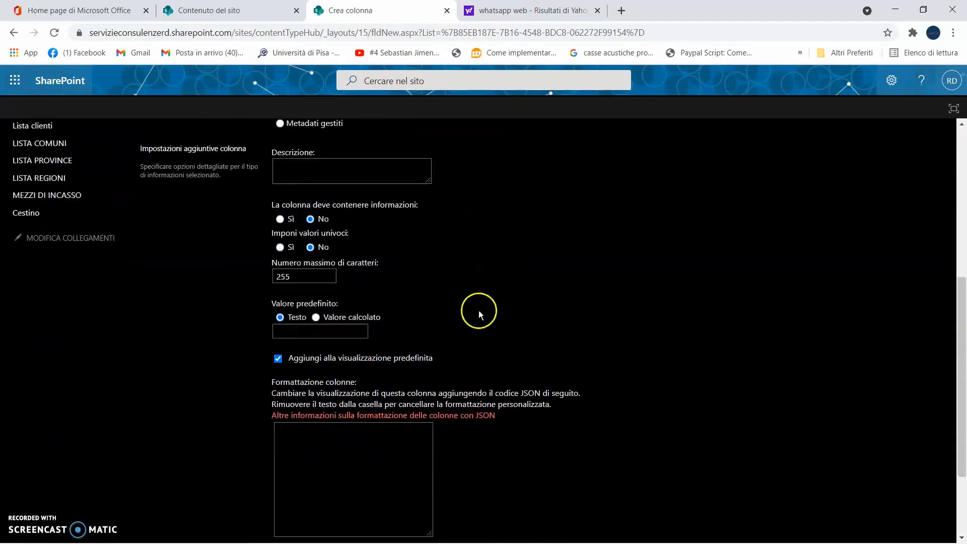
left_click(280, 218)
scroll(654, 373, "down", 2)
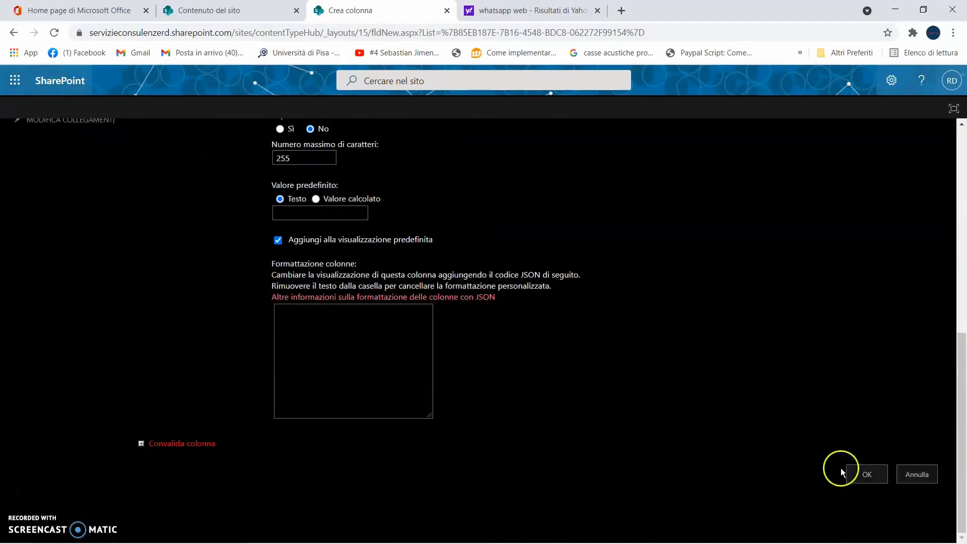
left_click(865, 475)
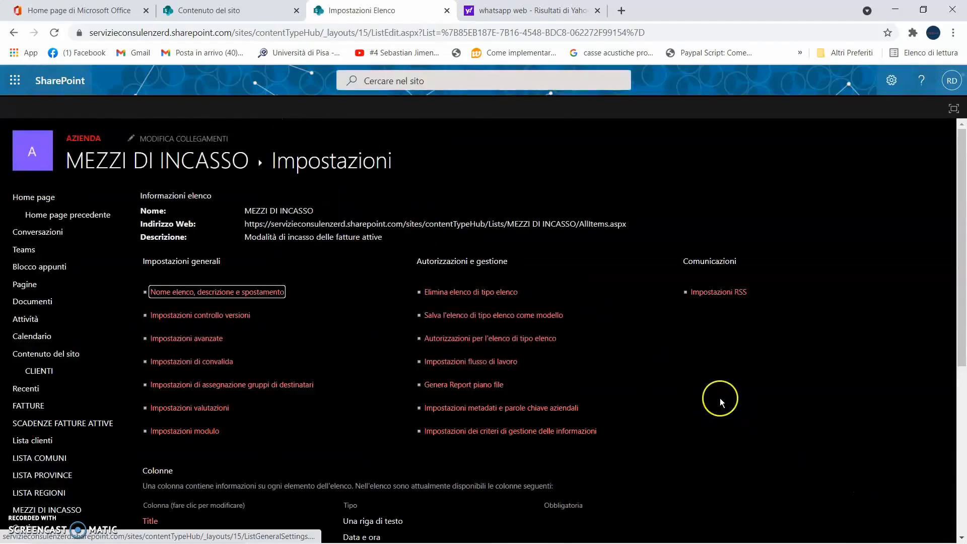
Step: Open the MEZZI DI INCASSO list and save a new item with "Bonifico" as the Mezzo di incasso
scroll(720, 398, "down", 1)
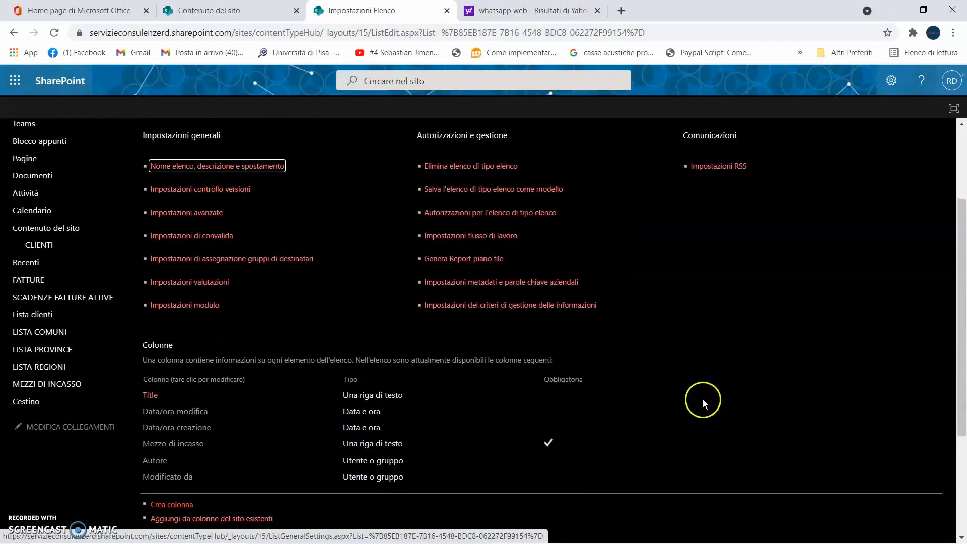
left_click(60, 388)
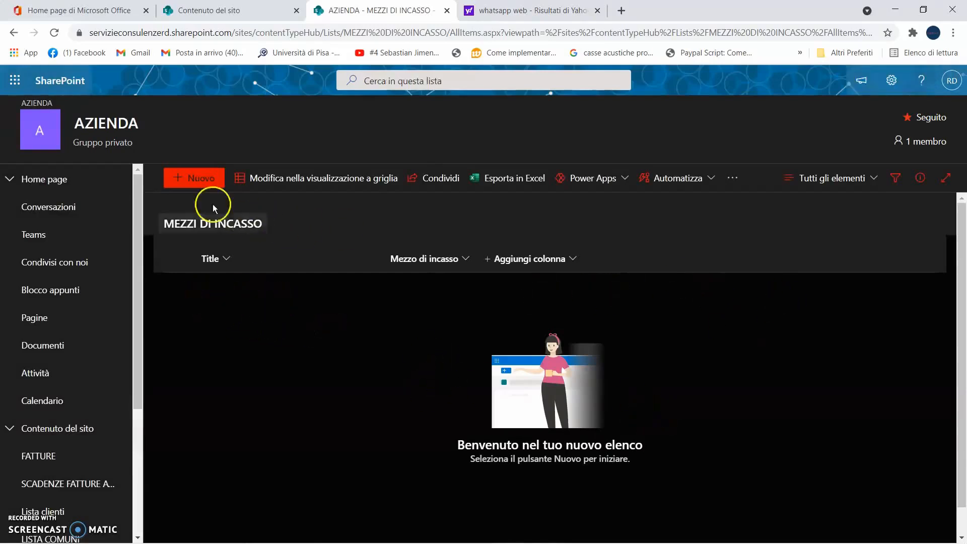
left_click(200, 179)
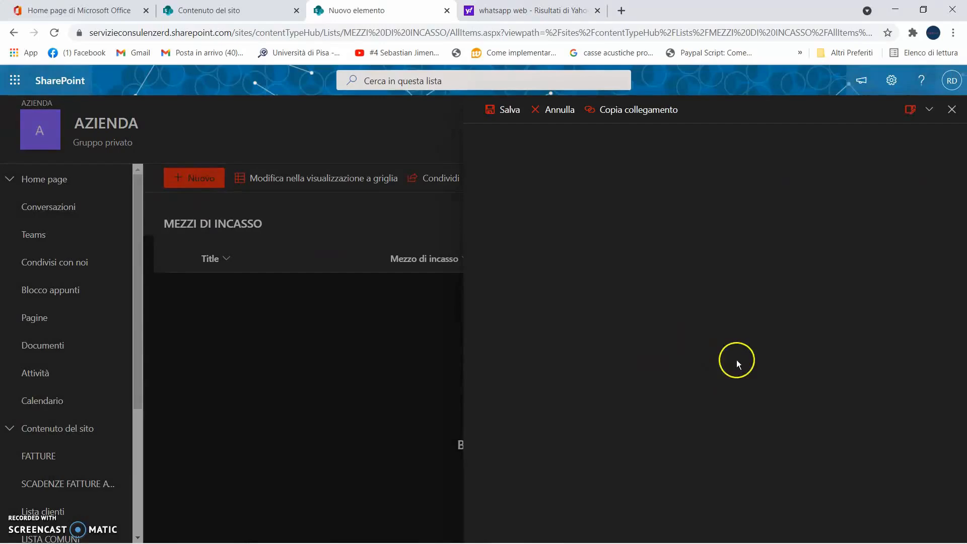
left_click(524, 240)
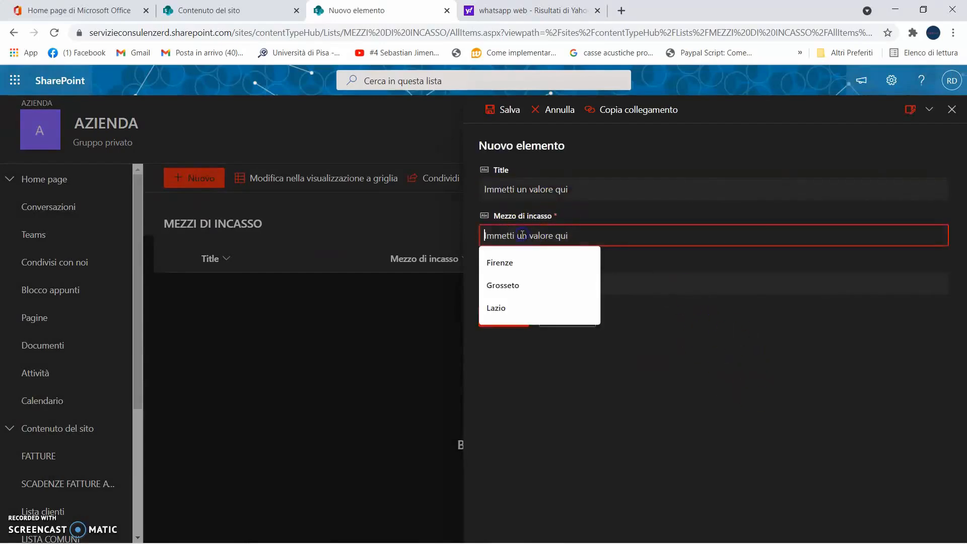
type("Bonifico")
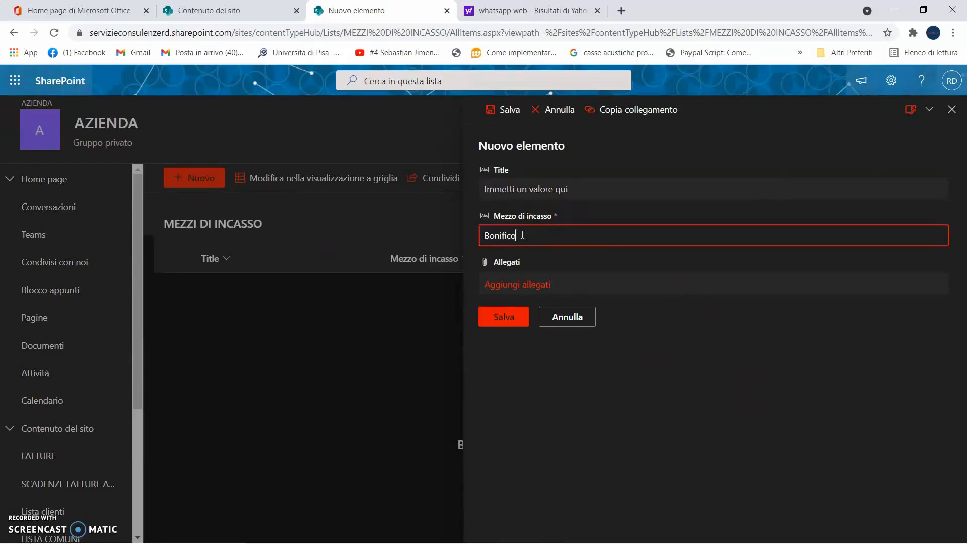
left_click(514, 319)
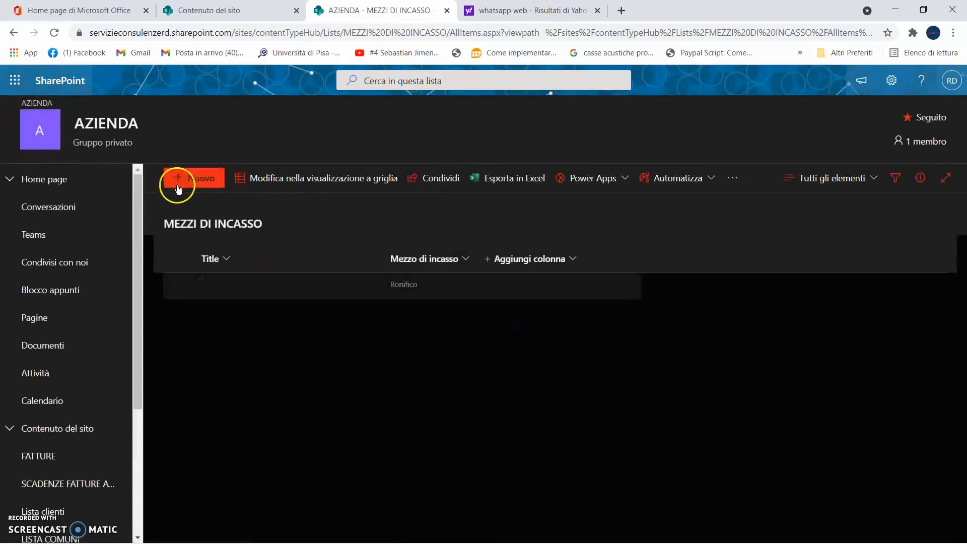
Step: Add a second MEZZI DI INCASSO item with "RI.BA" as the Mezzo di incasso and save it
left_click(556, 235)
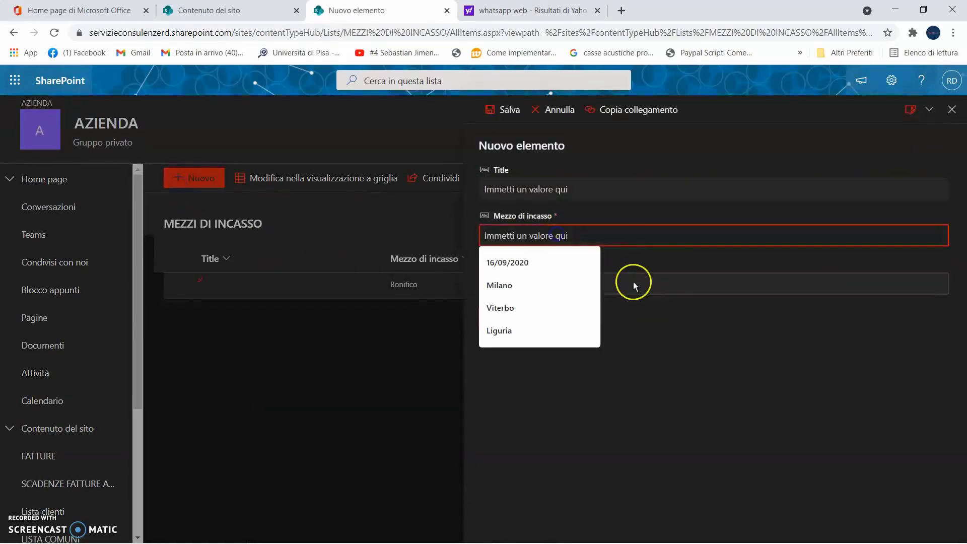
type("RI")
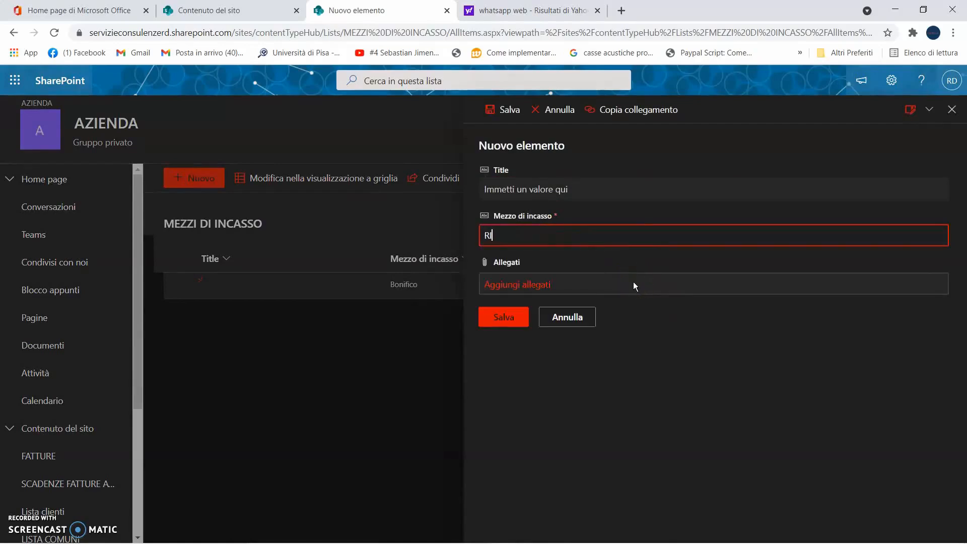
type(".BA")
left_click(495, 320)
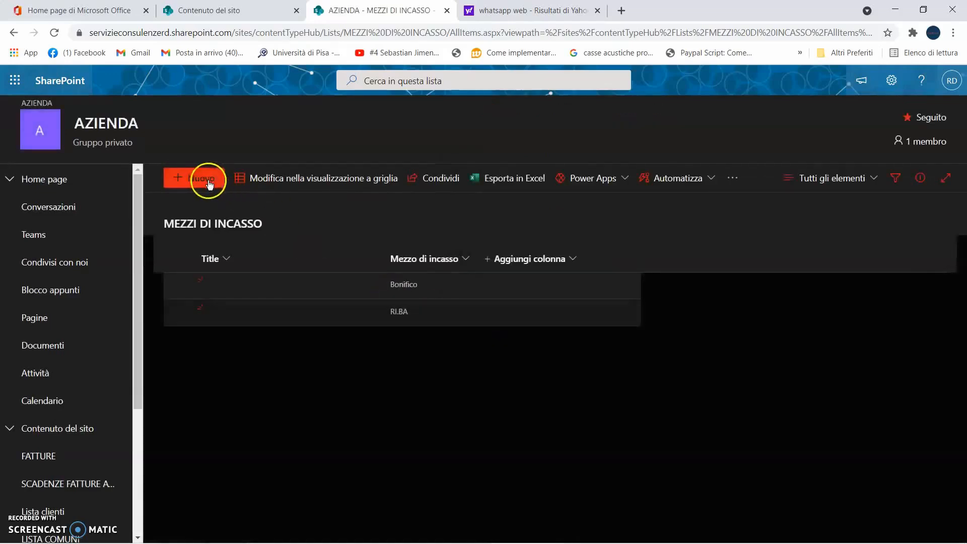
Step: Add a third MEZZI DI INCASSO item with "Assegno" as the Mezzo di incasso and save it
left_click(207, 180)
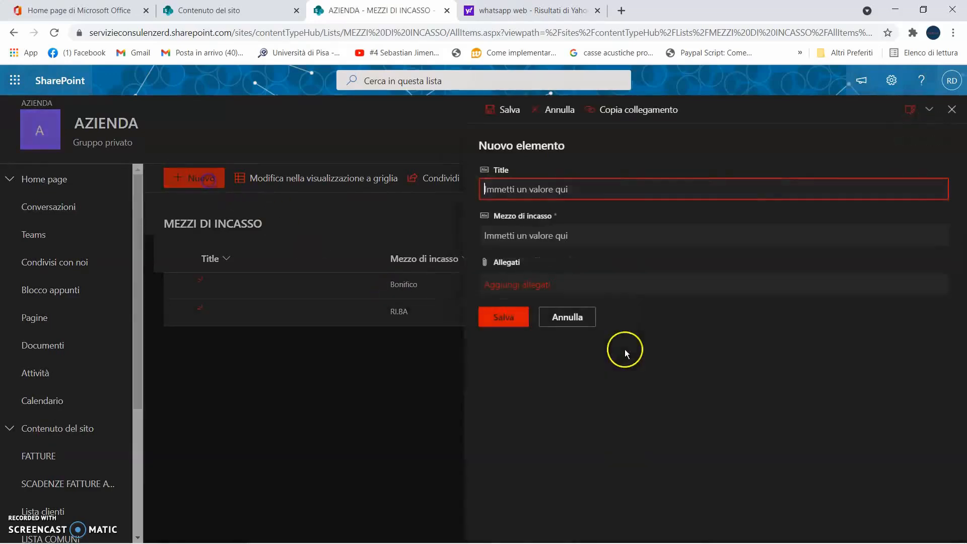
left_click(551, 243)
type("A")
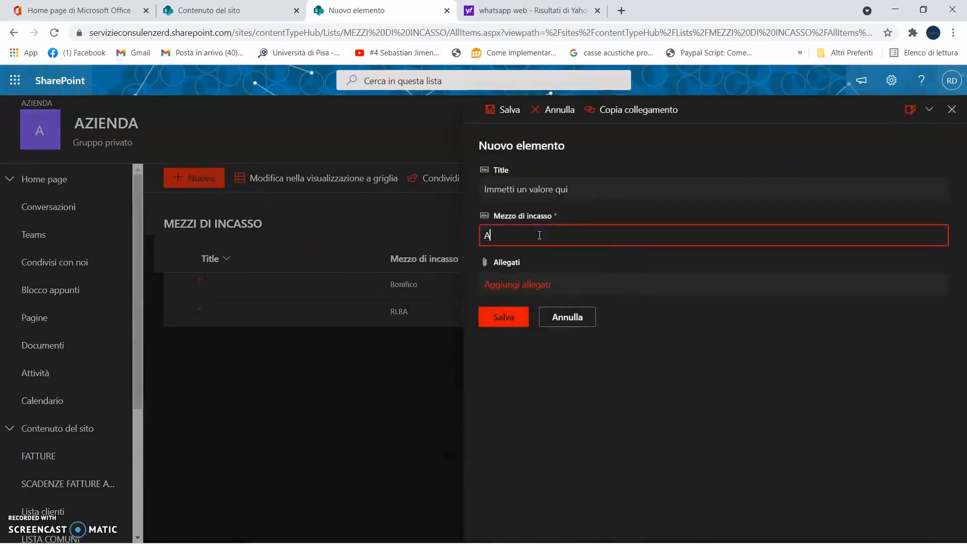
type("ssegno")
left_click(503, 317)
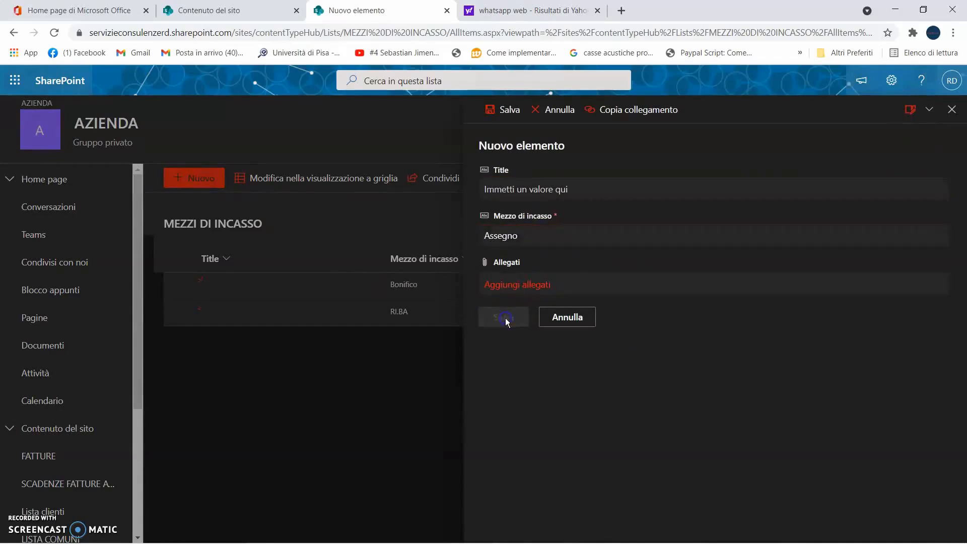
Step: Add a fourth MEZZI DI INCASSO item with "Contanti" as the Mezzo di incasso and save it
left_click(208, 181)
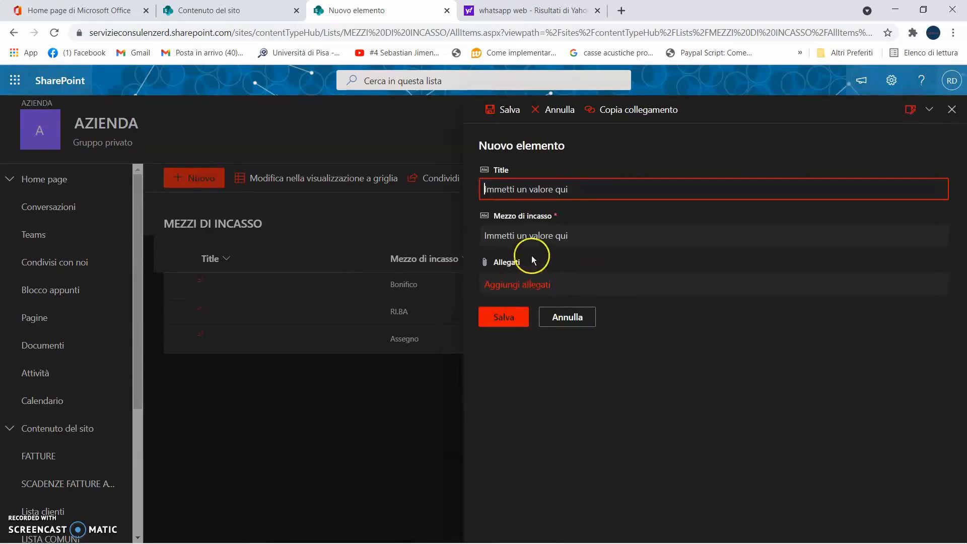
left_click(527, 245)
type("Con")
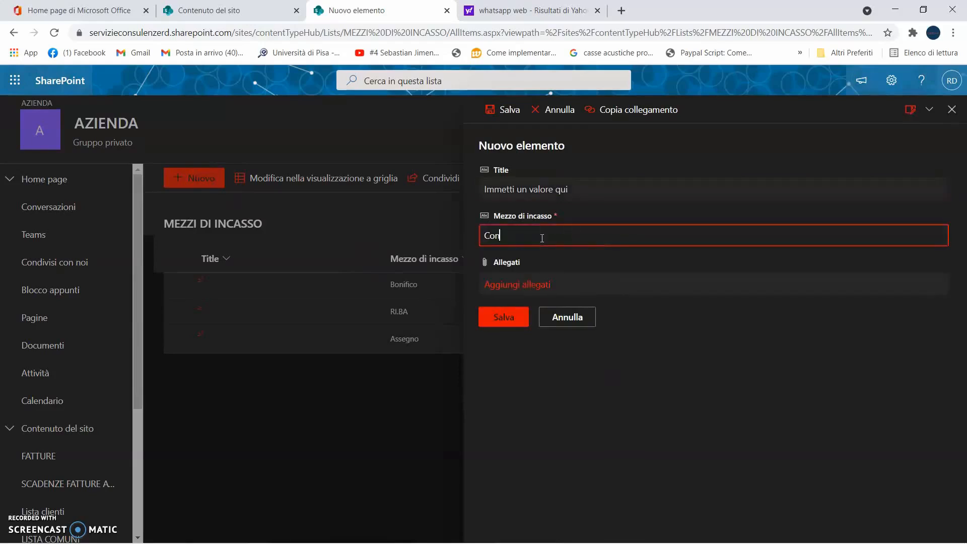
type("tanti")
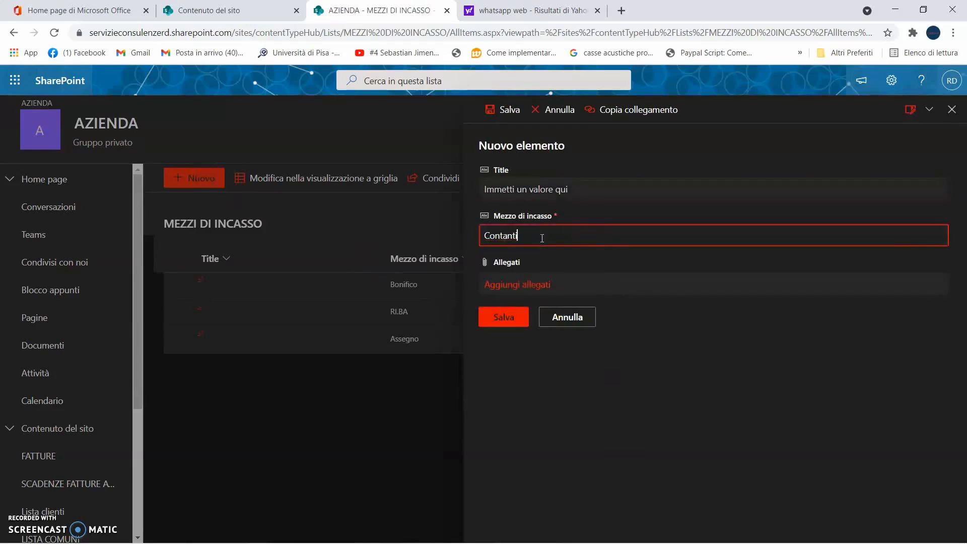
left_click(504, 319)
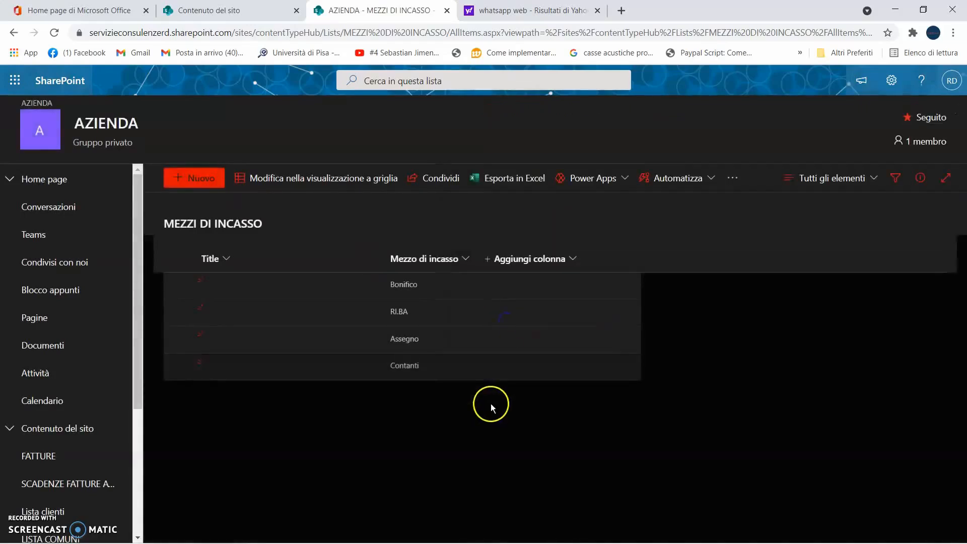
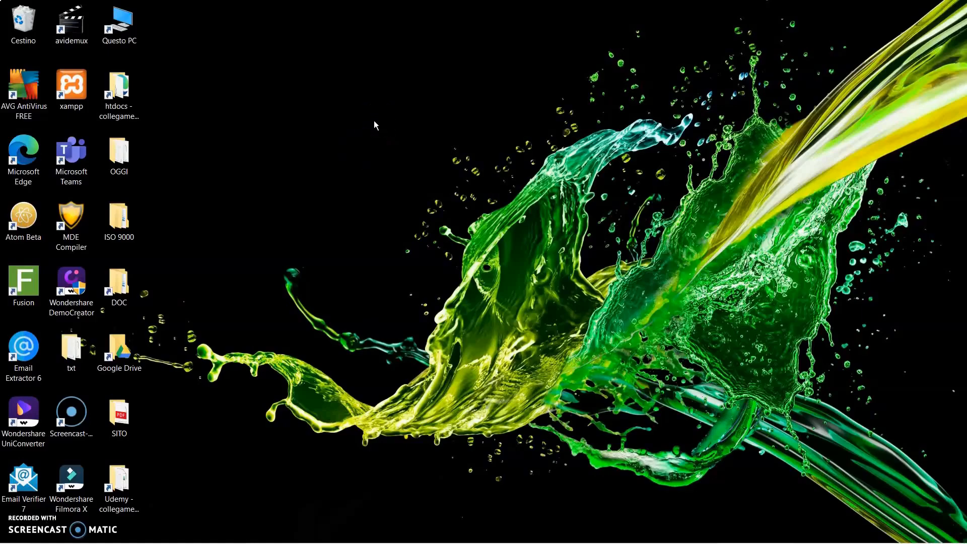
Step: Create a new Microsoft Access database on the Windows desktop, name it database.accdb and open it in Access
right_click(348, 81)
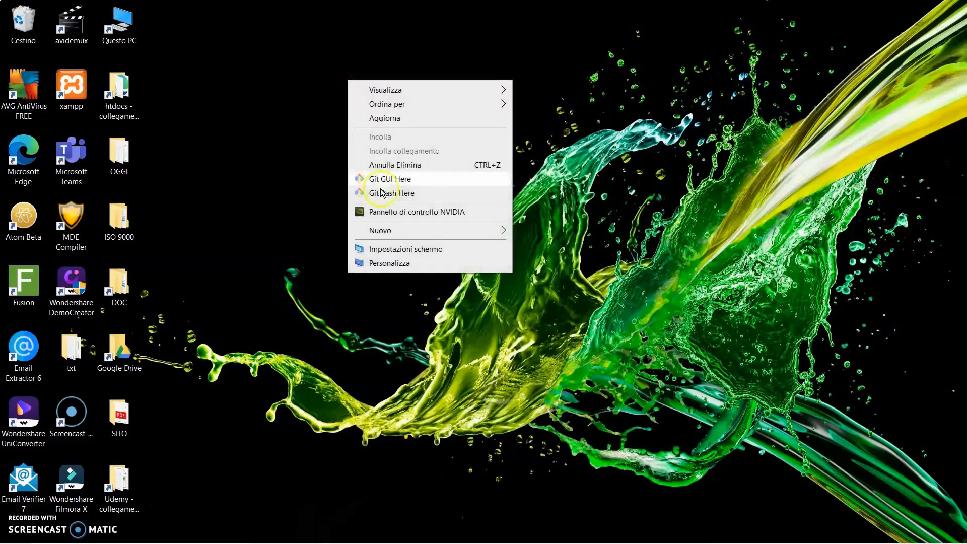
mouse_move(381, 234)
left_click(538, 264)
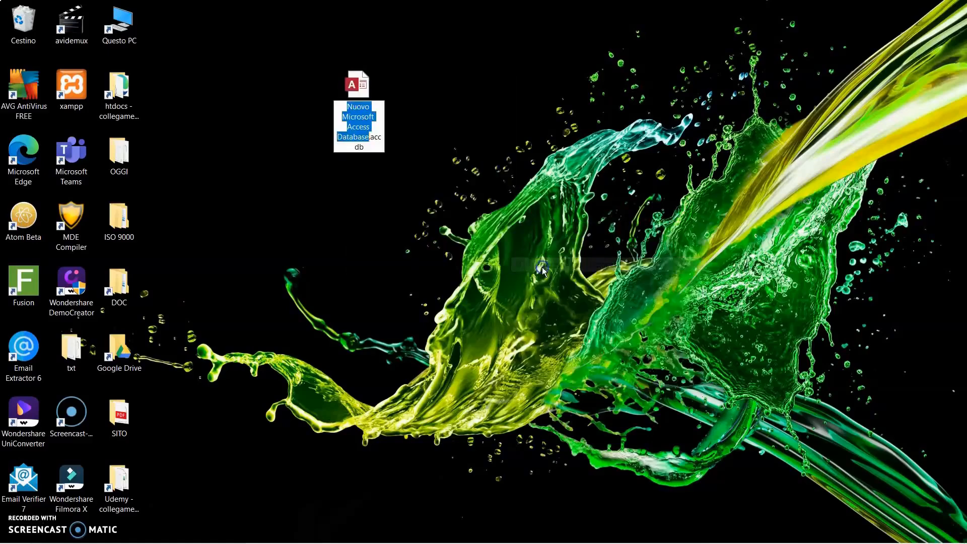
type("dA")
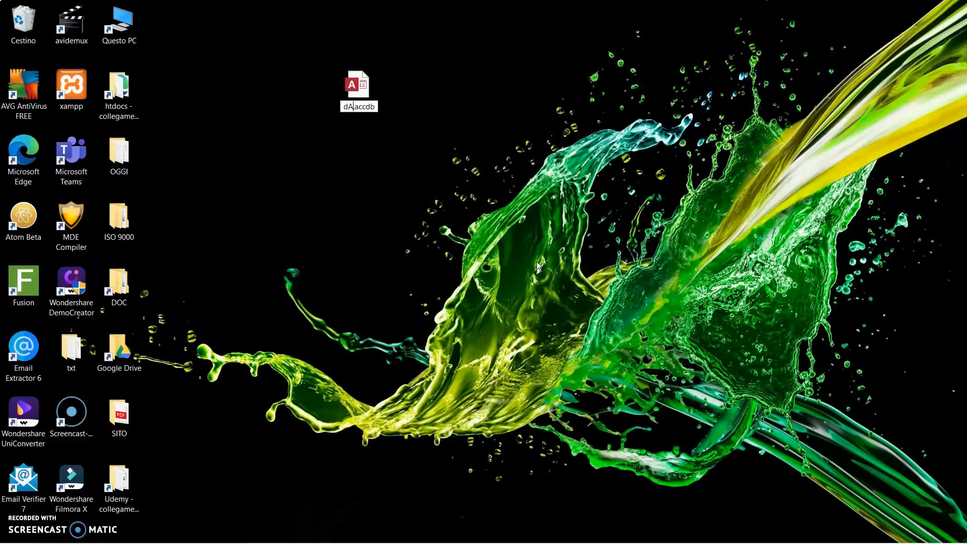
key("BackSpace")
key("Caps_Lock")
type("atabas")
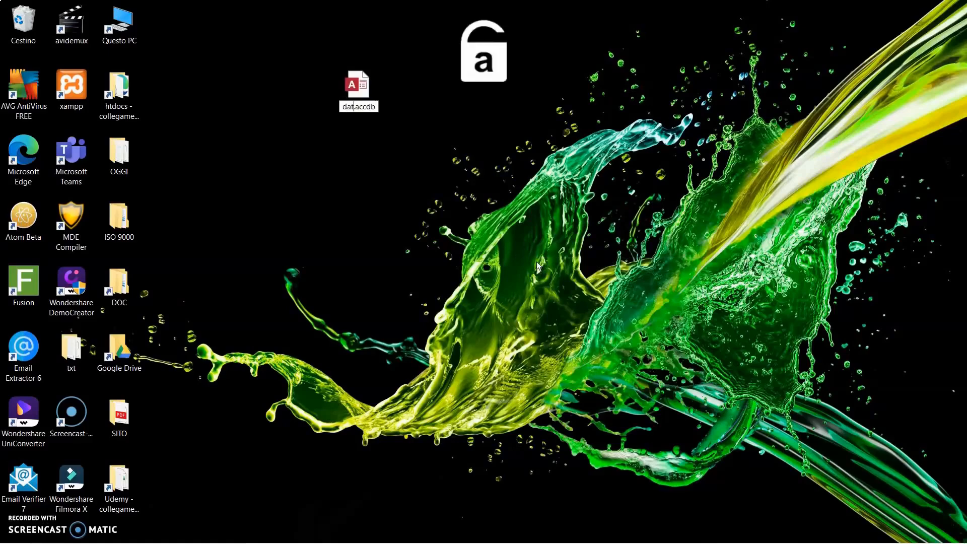
type("e")
key("Return")
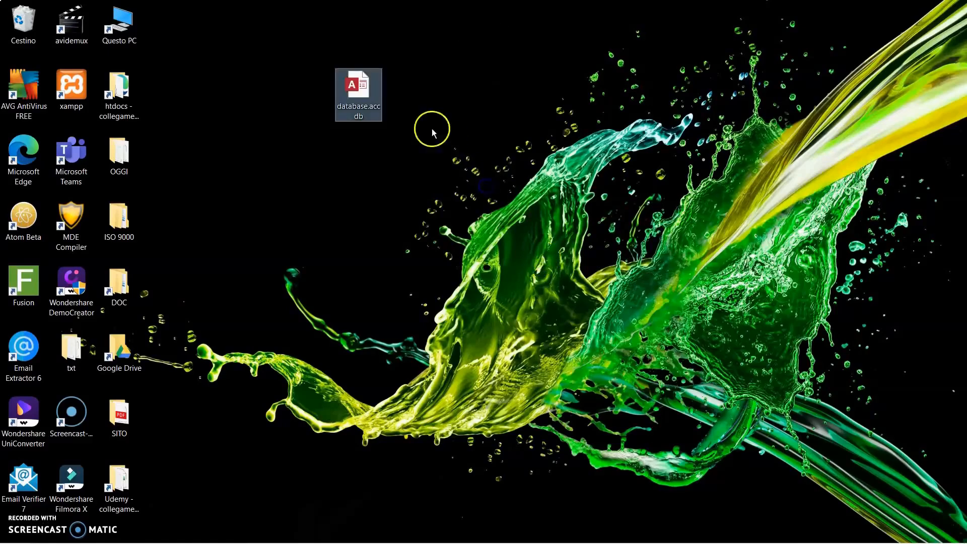
left_click(353, 107)
double_click(354, 108)
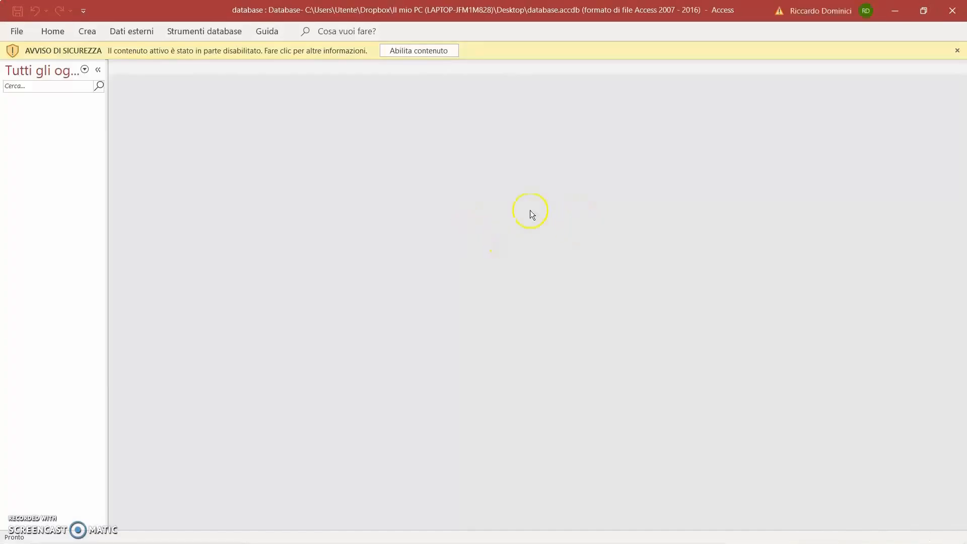
Step: Widen the pane listing all Access objects and enable the database's disabled content
left_click(942, 460)
left_click_drag(107, 165, 256, 173)
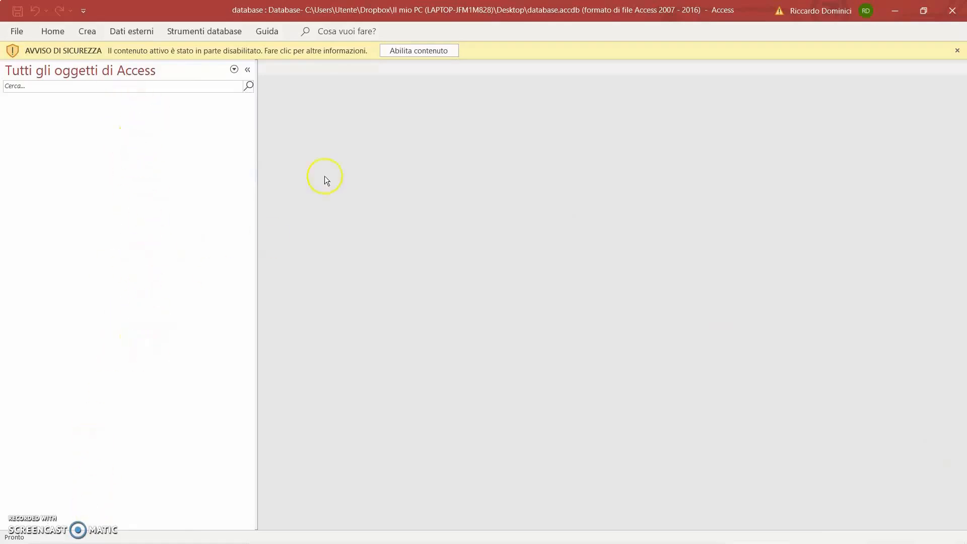
left_click(396, 52)
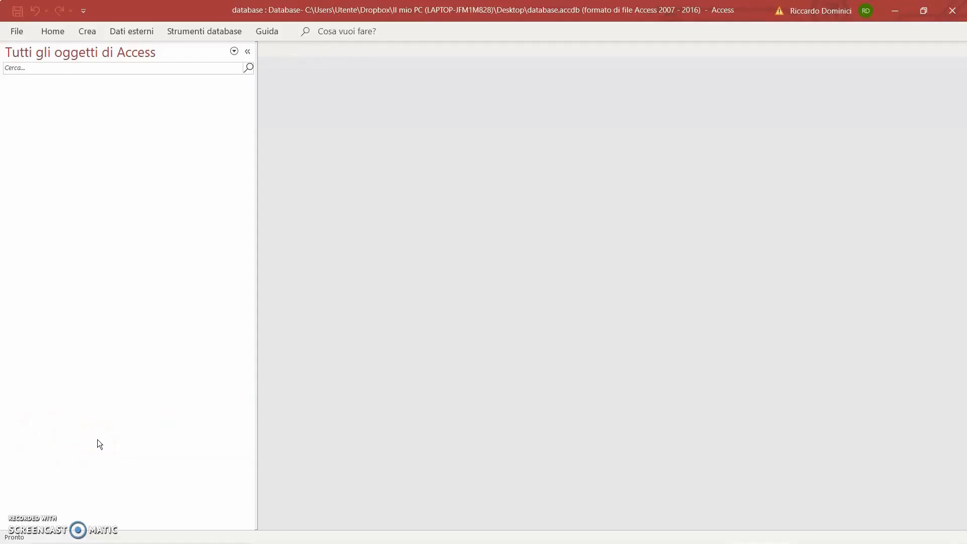
left_click(128, 37)
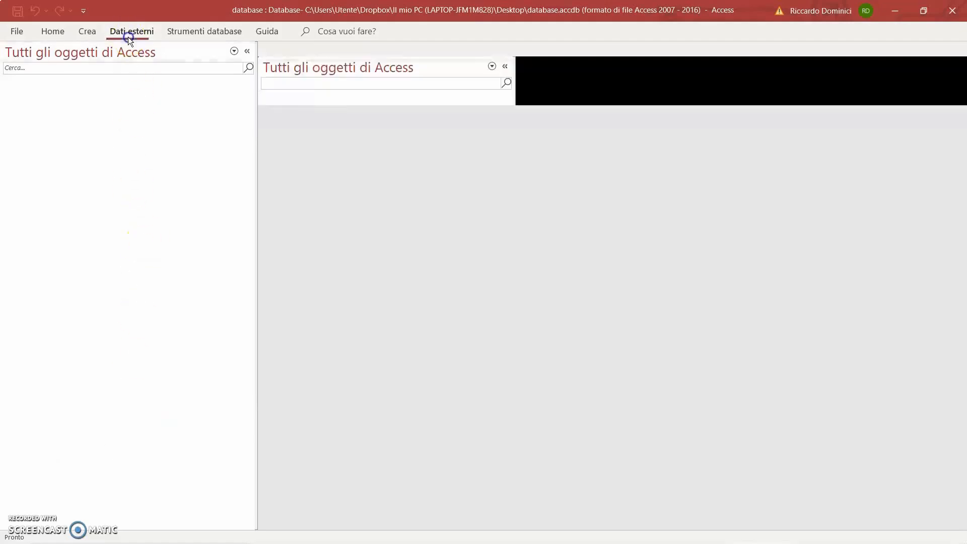
left_click(33, 74)
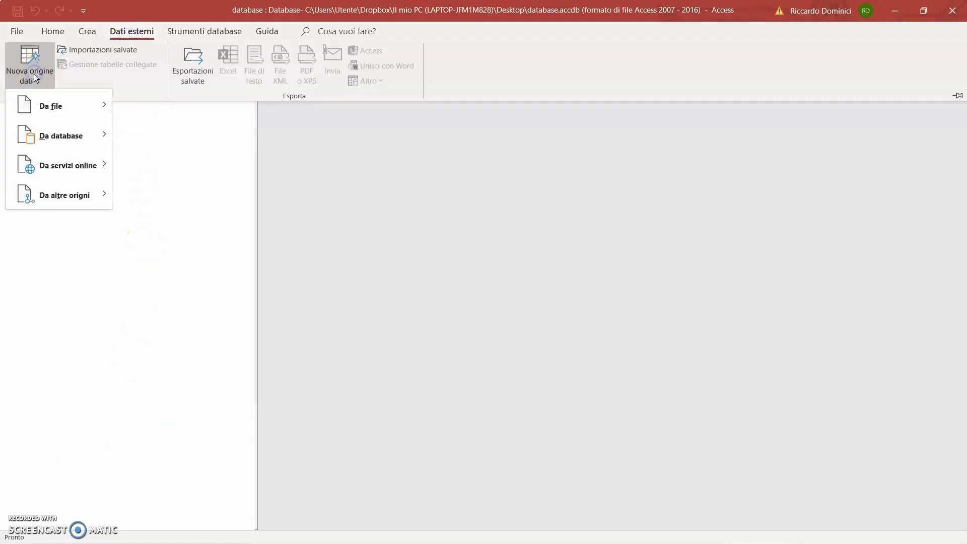
mouse_move(62, 167)
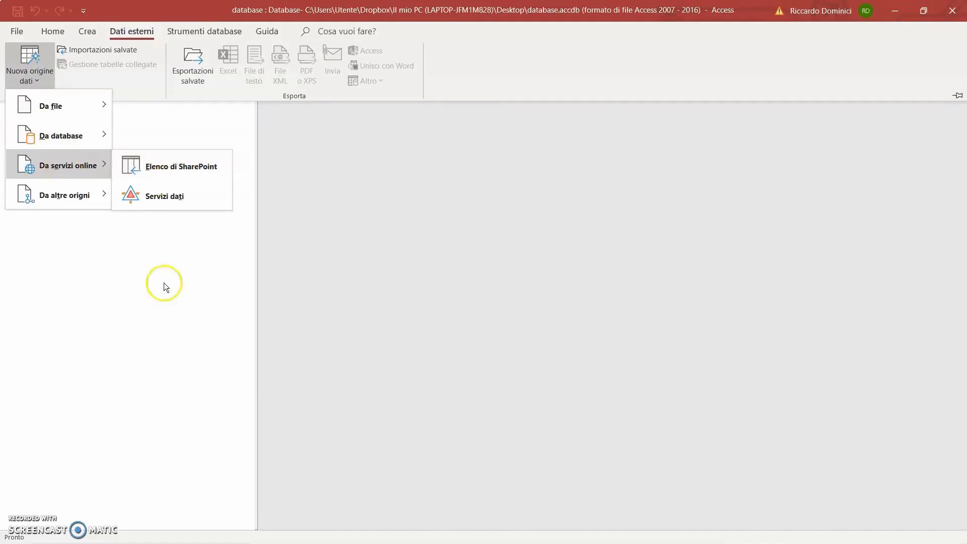
left_click(163, 330)
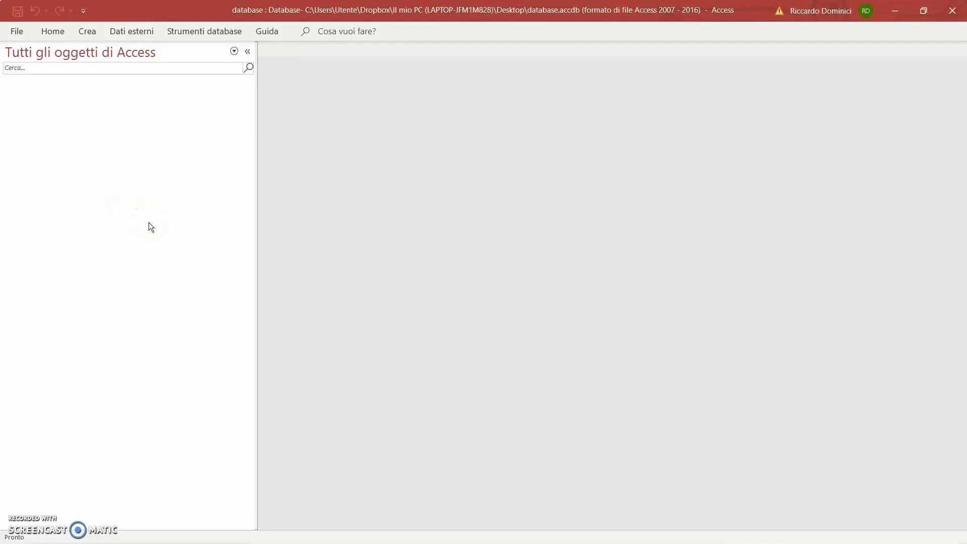
Step: Create a new table in the database and save it with the name CLIENTI
left_click(90, 31)
left_click(80, 72)
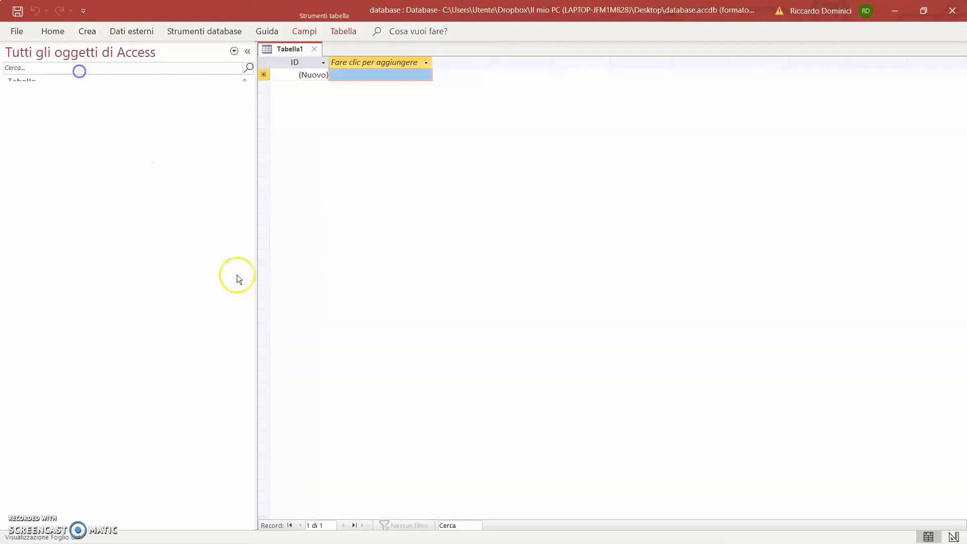
left_click(17, 11)
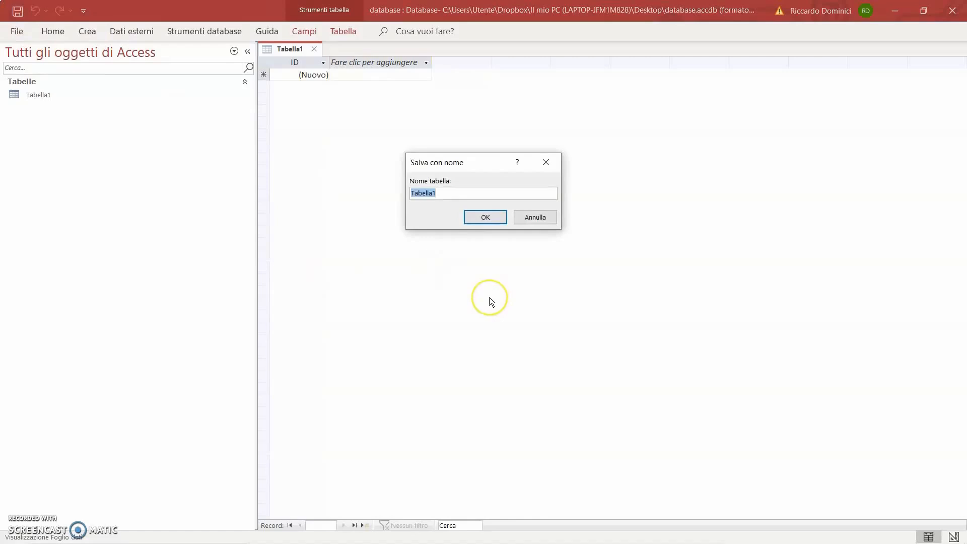
key("Caps_Lock")
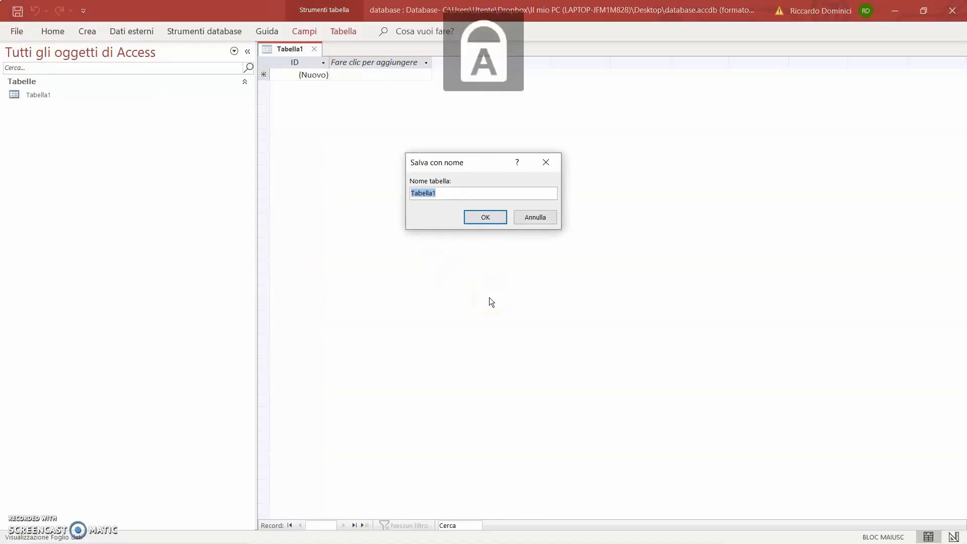
type("CLIENTI")
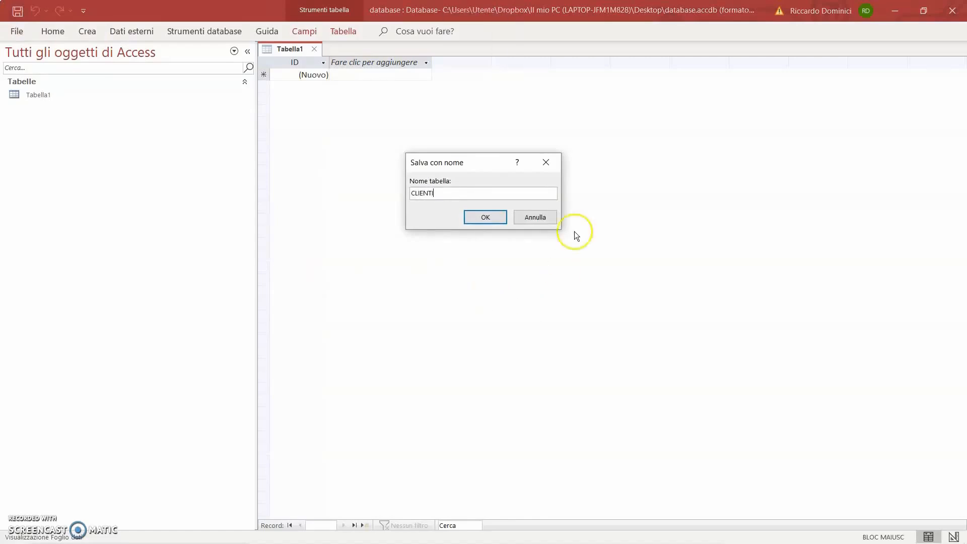
left_click(480, 221)
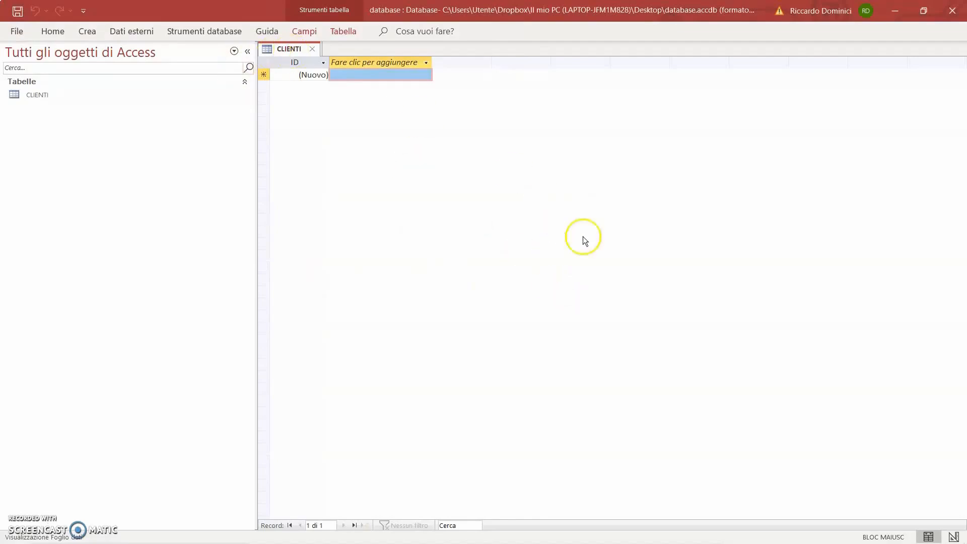
Step: Switch the CLIENTI table to design view and add an Indirizzo field with data type Testo breve
left_click(954, 537)
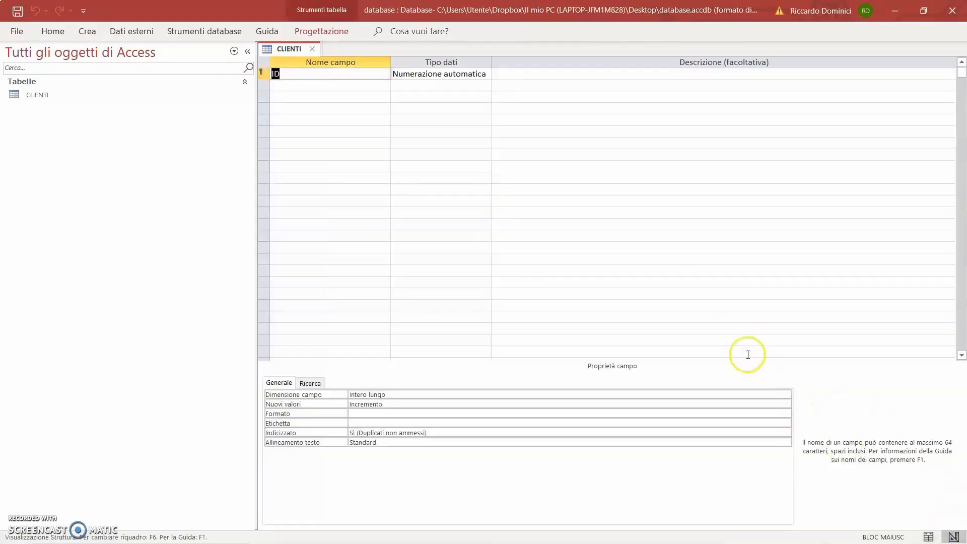
left_click(364, 75)
left_click(352, 85)
key("Caps_Lock")
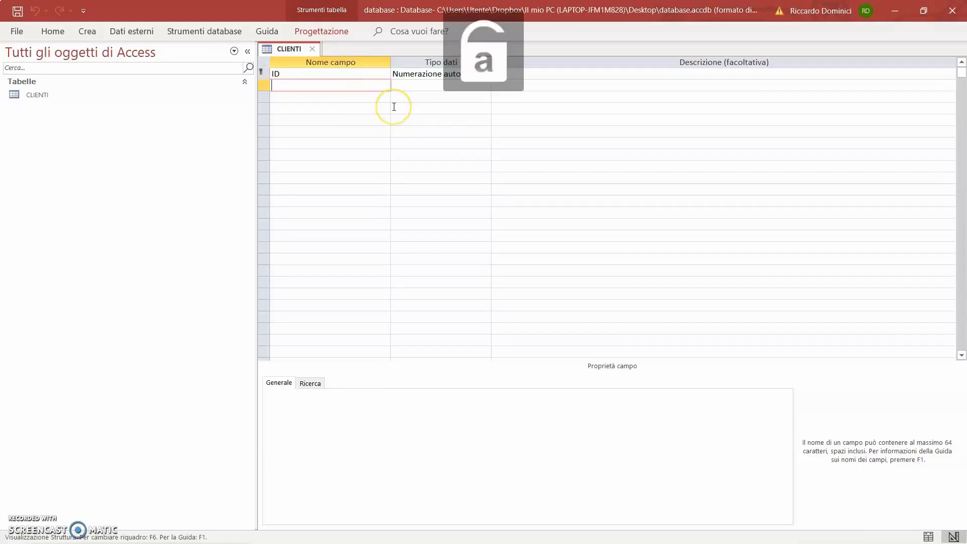
type("Ins")
type("i")
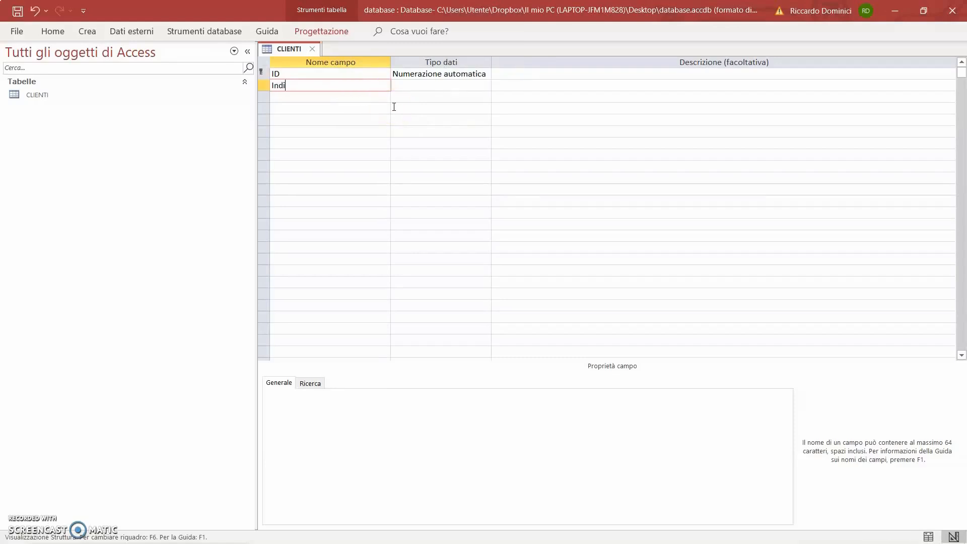
type("rizzo")
left_click(460, 87)
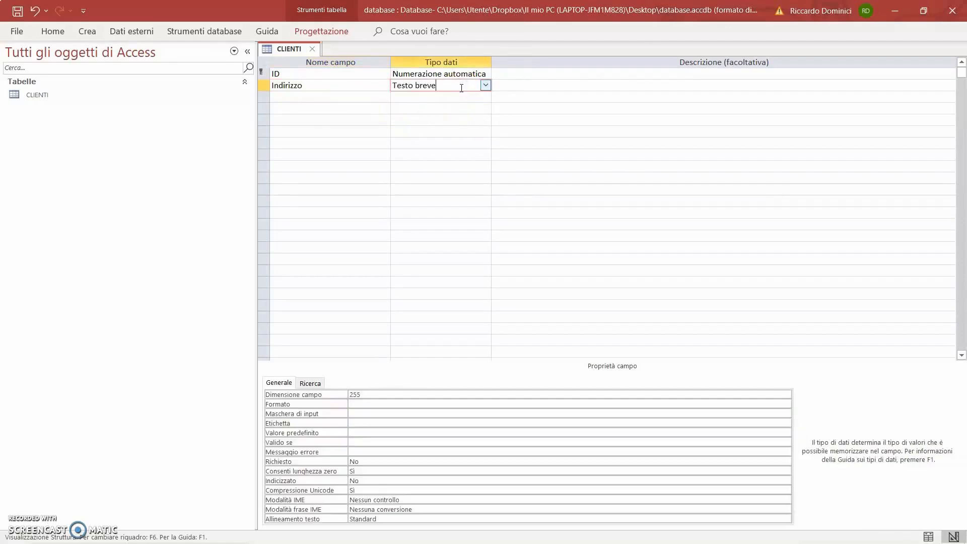
left_click(462, 88)
left_click(485, 86)
Step: Add a CAP field with data type Testo breve below the Indirizzo field
left_click(321, 98)
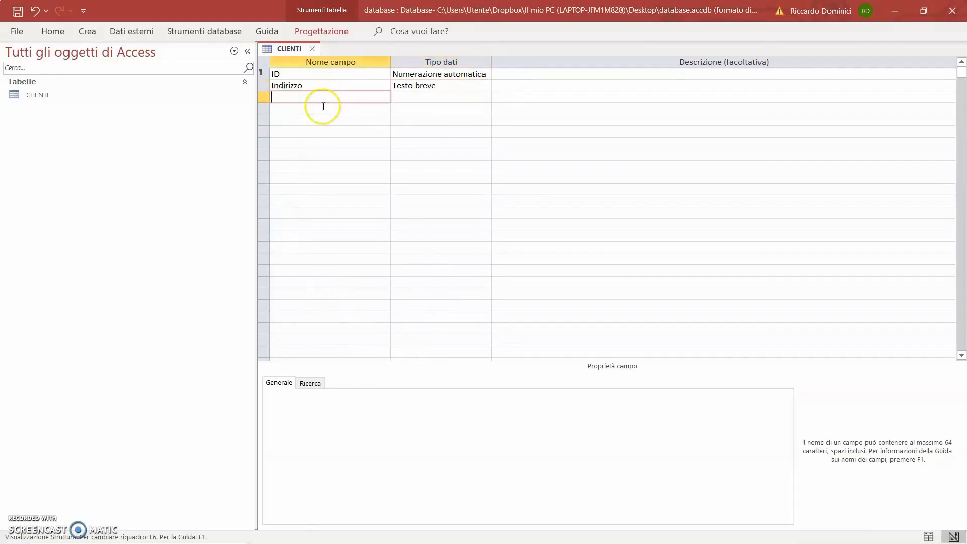
key("Caps_Lock")
type("CAP")
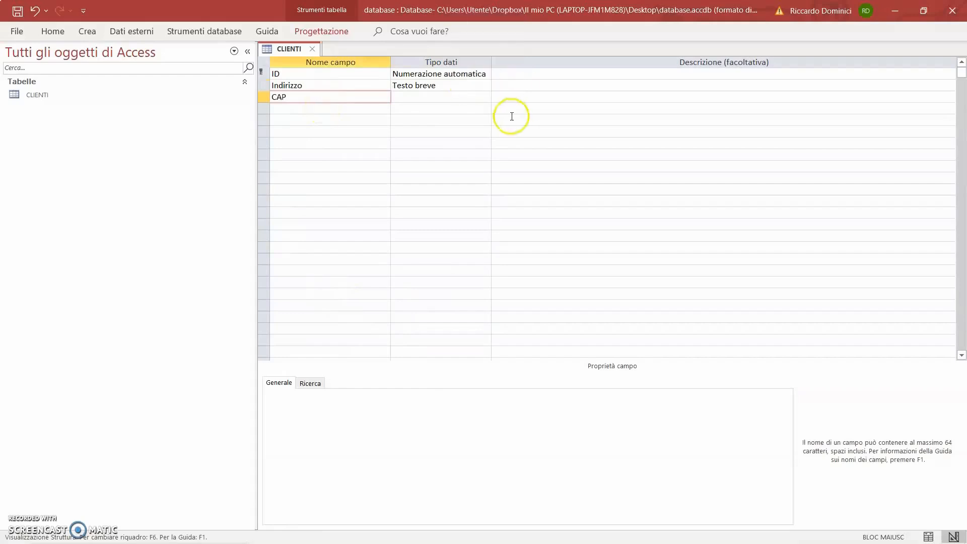
left_click(479, 96)
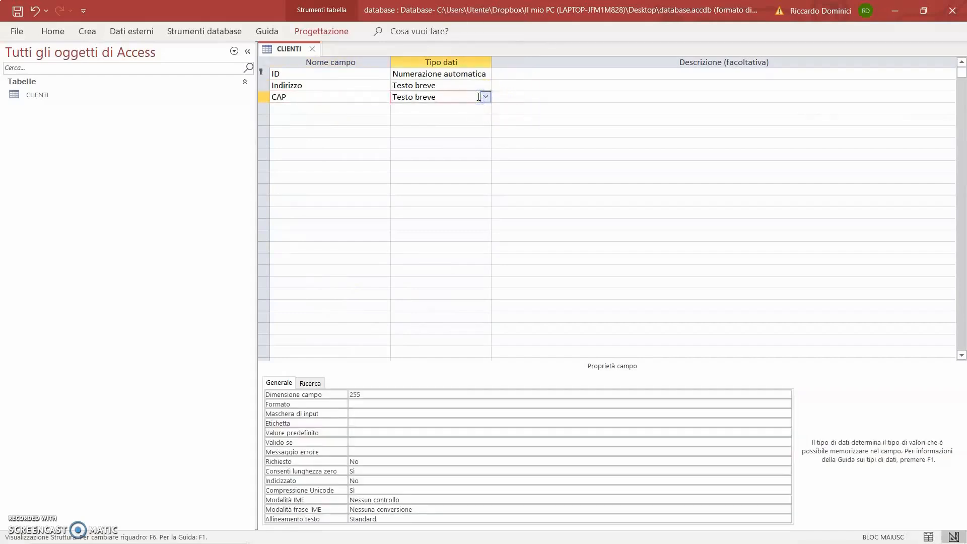
Step: Add a Citta field with data type Testo breve below the CAP field
left_click(296, 106)
type("C")
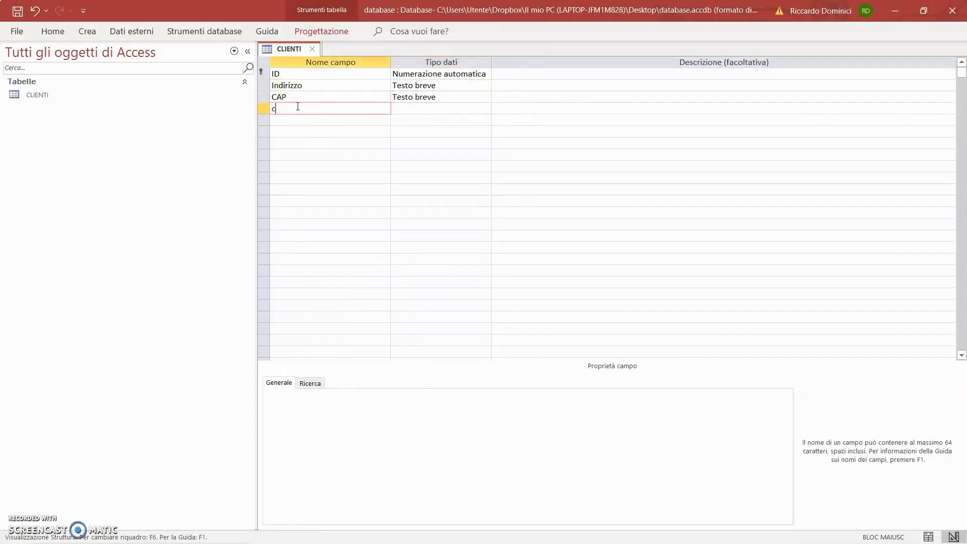
type("ITT")
key("BackSpace")
key("BackSpace")
key("BackSpace")
key("BackSpace")
key("Caps_Lock")
type("it")
left_click(452, 111)
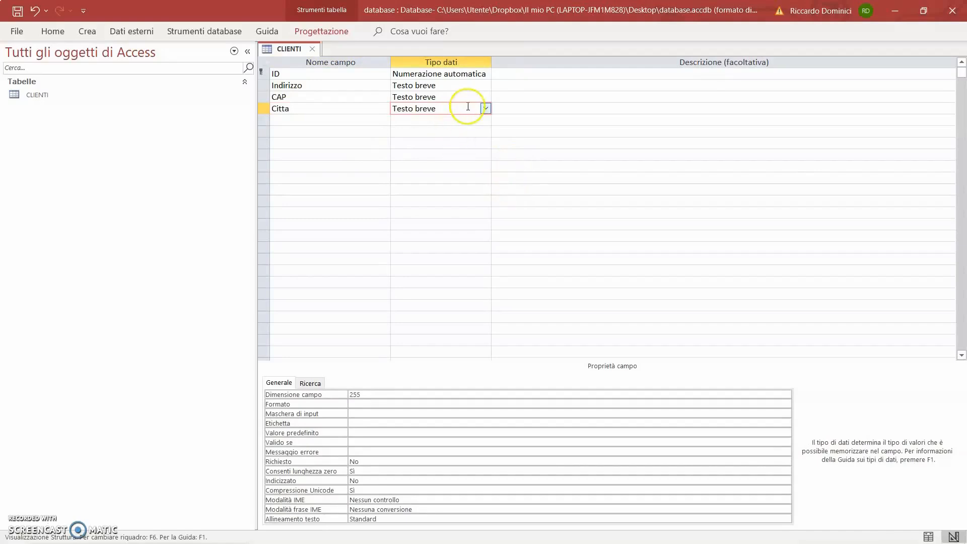
Step: Add a Provincia field with data type Testo breve below the Citta field
left_click(354, 120)
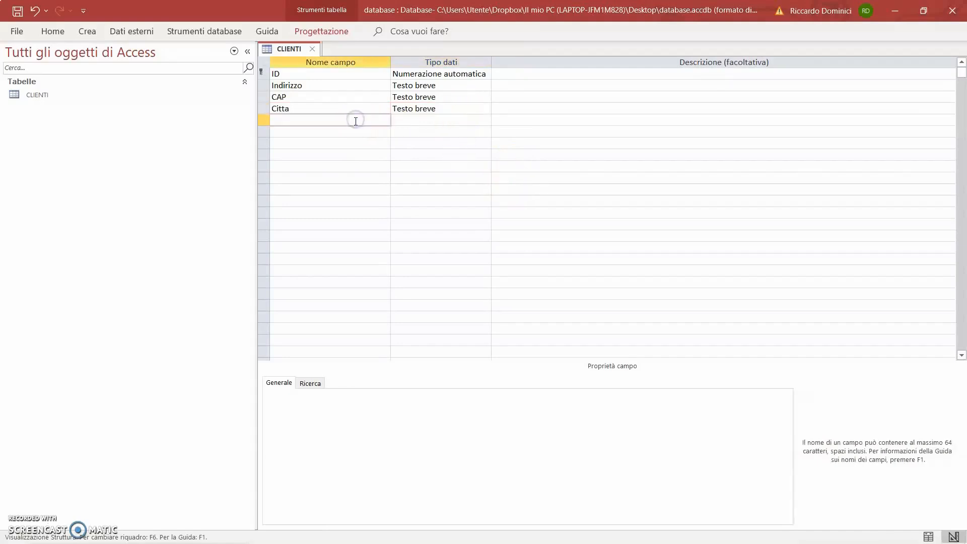
type("Provincia")
left_click(451, 121)
Step: Add a Regione field with data type Testo breve, and save and close the CLIENTI table
left_click(335, 132)
type("R")
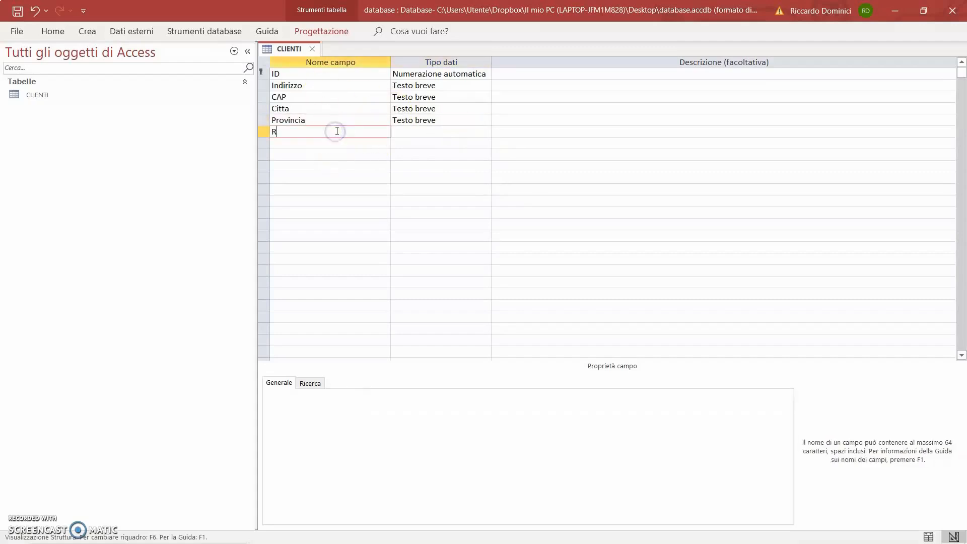
type("egione")
left_click(459, 132)
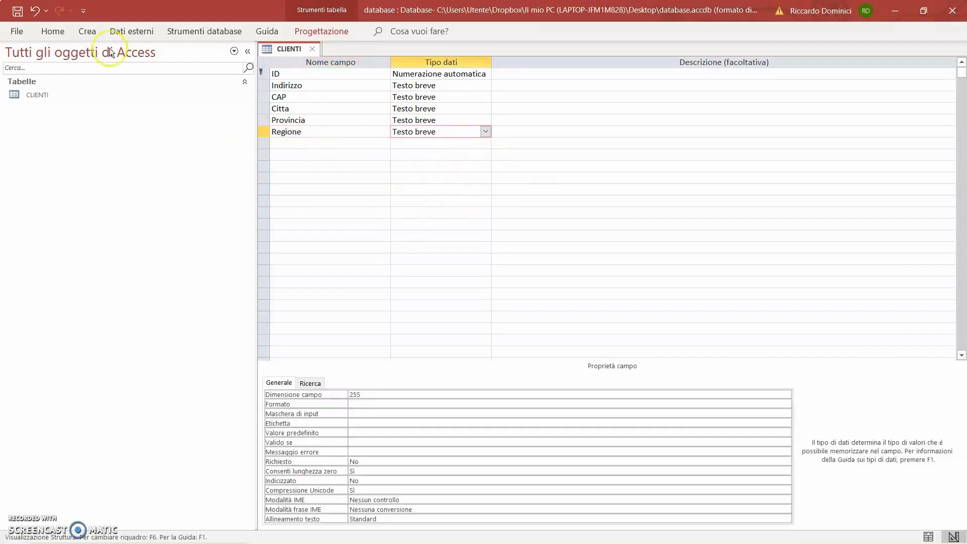
left_click(12, 17)
left_click(313, 49)
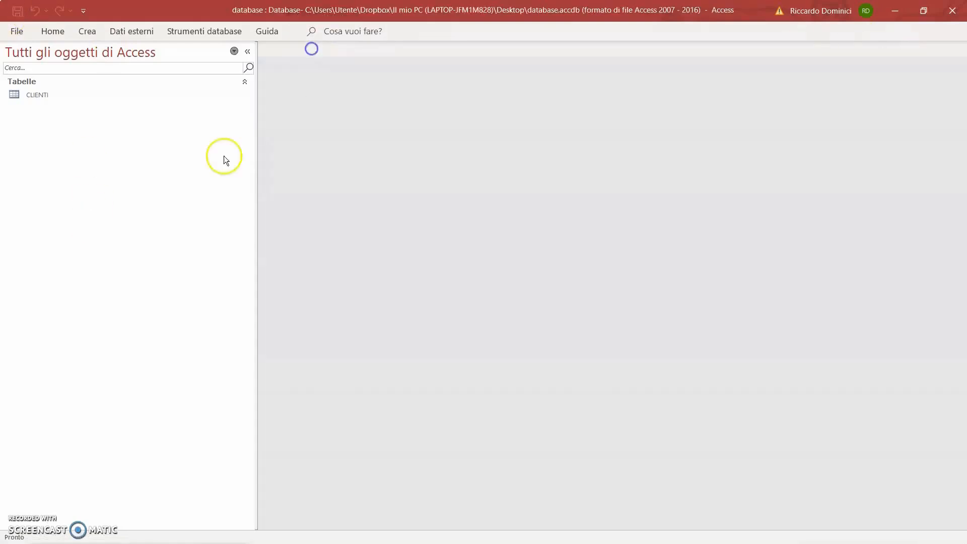
Step: Create a second table in the database and save it with the name FATTURE ATTIVE
left_click(84, 32)
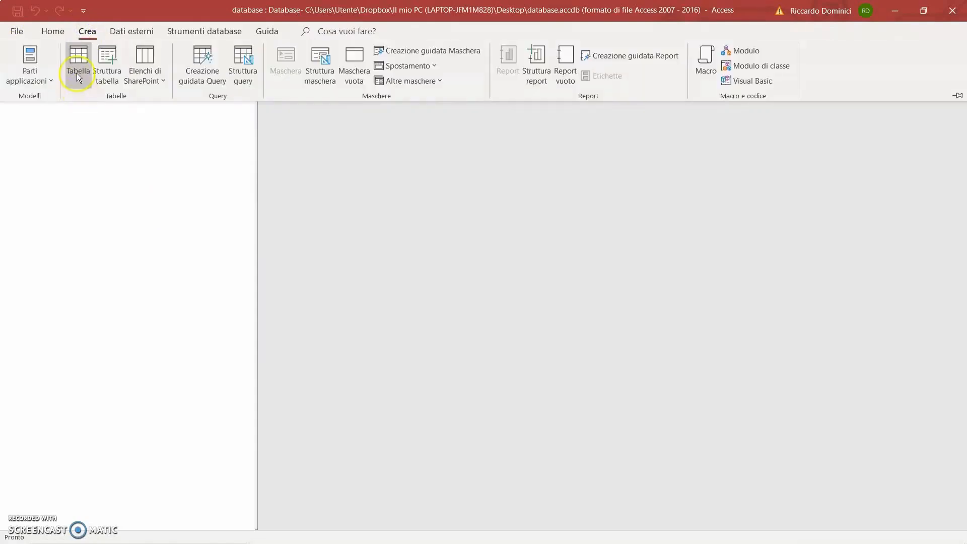
left_click(76, 74)
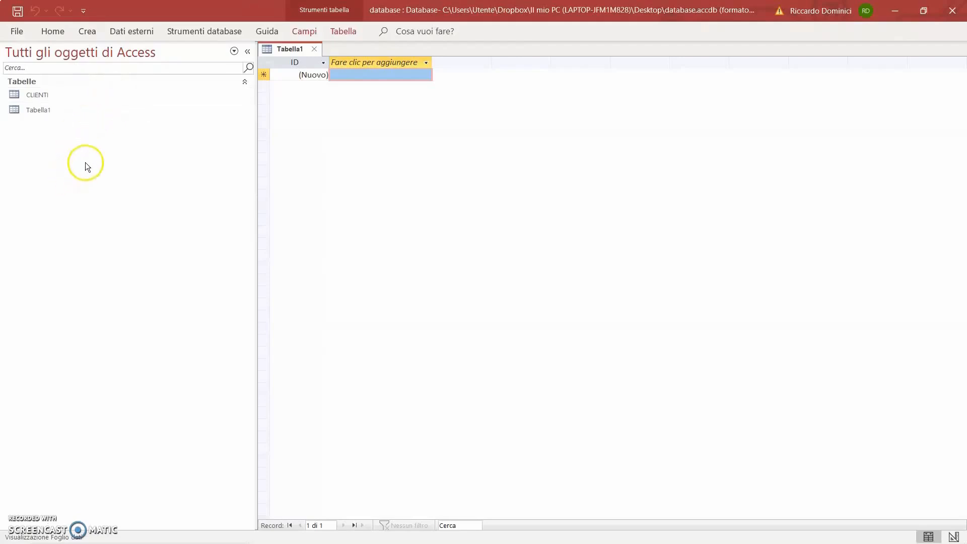
left_click(17, 11)
key("Caps_Lock")
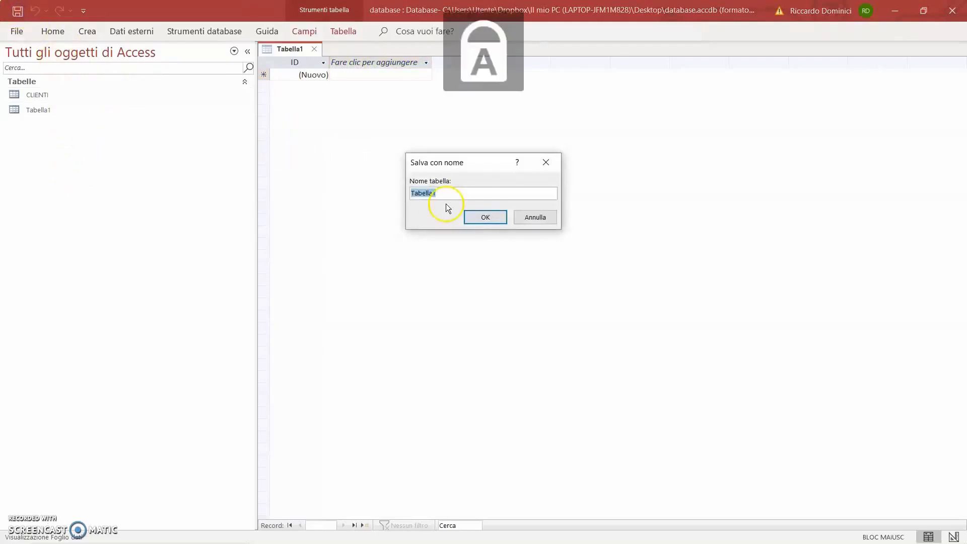
type("FATTURE ATTIVE")
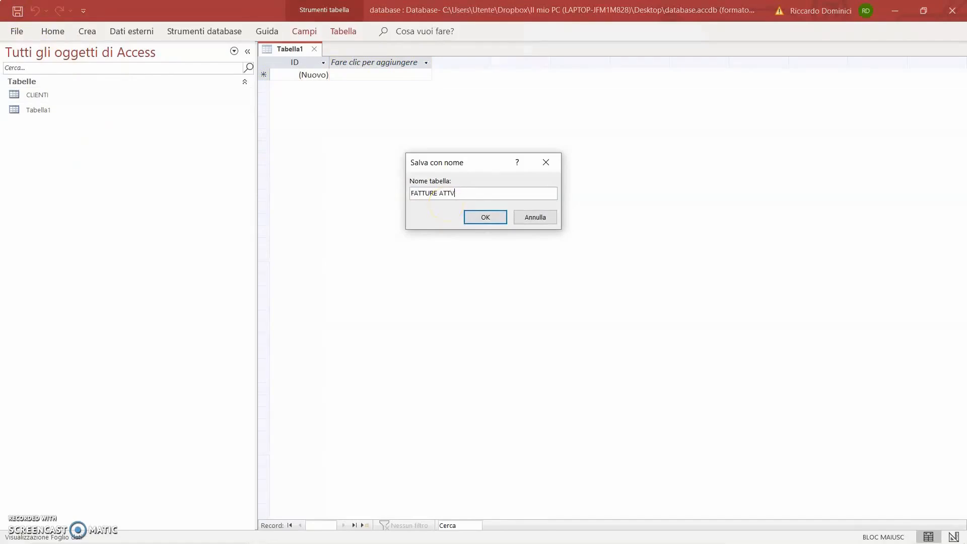
left_click(486, 221)
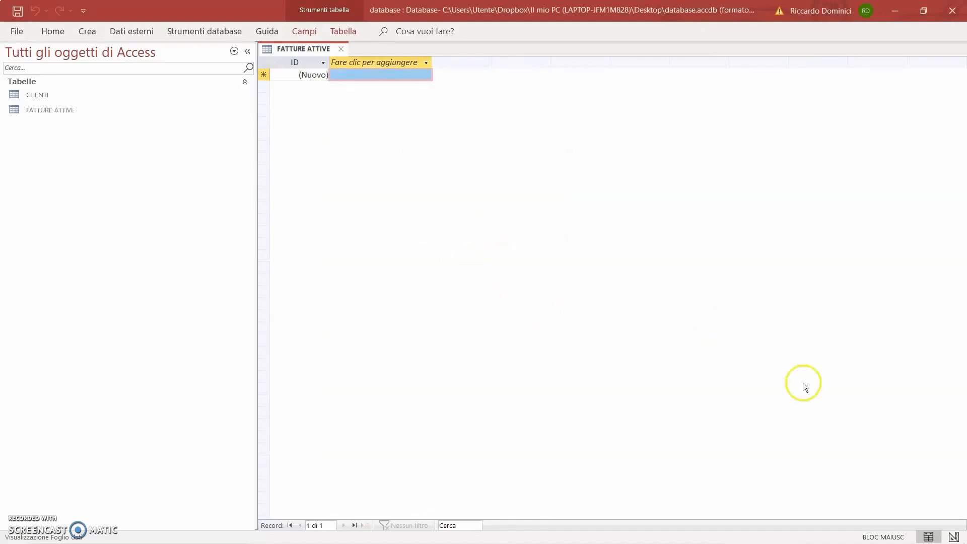
Step: Switch the FATTURE ATTIVE table to design view and add a Numero field with data type Testo breve
left_click(953, 536)
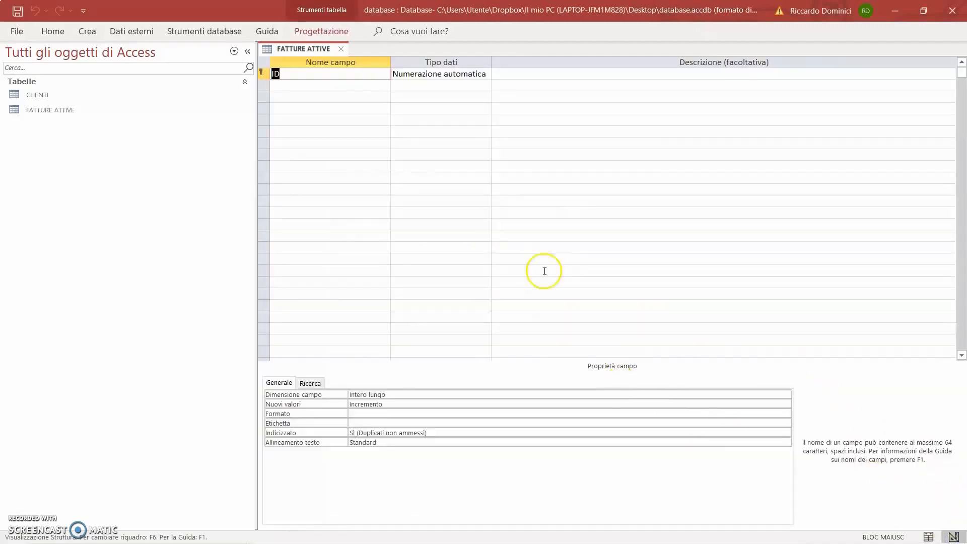
left_click(353, 95)
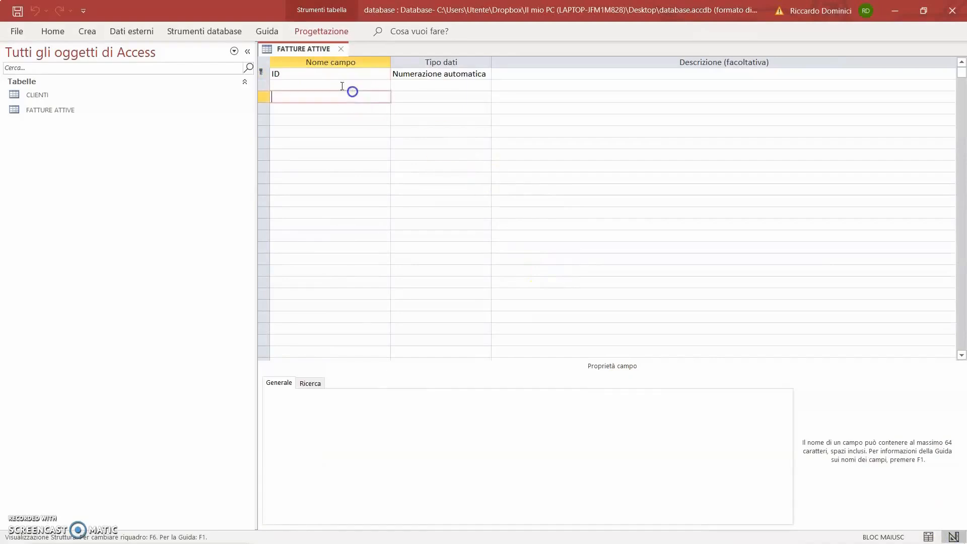
left_click(299, 84)
type("nU")
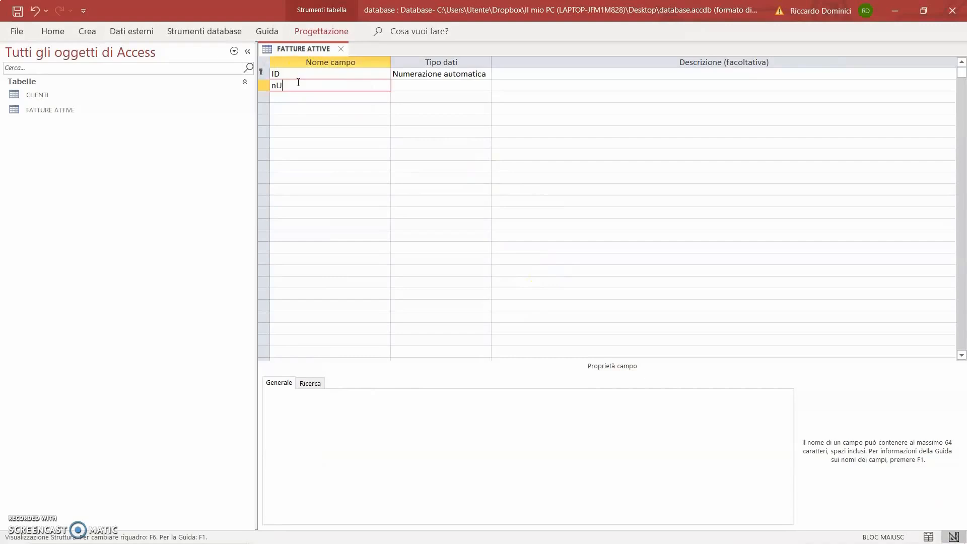
key("BackSpace")
key("BackSpace")
key("Caps_Lock")
type("Numero")
left_click(465, 85)
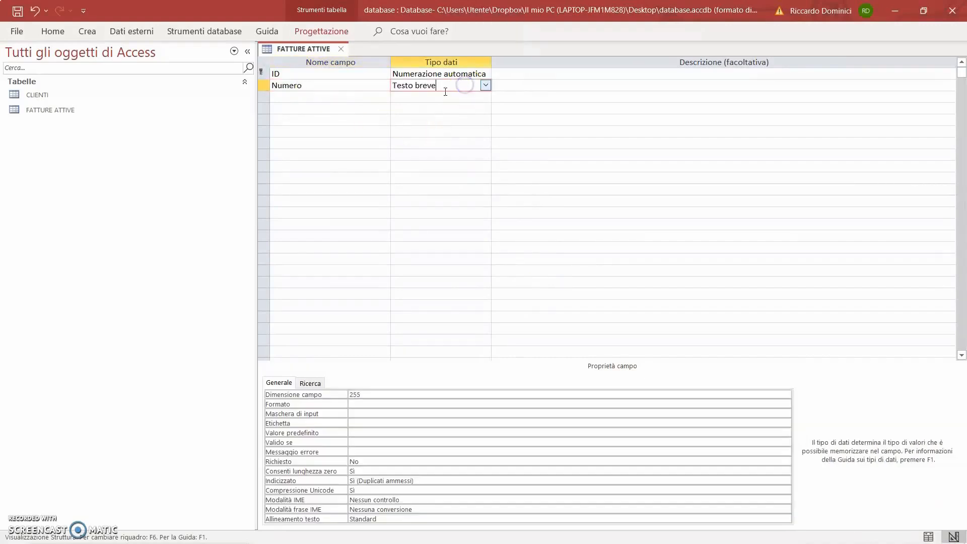
Step: Add an Importo field with data type Numerico below the Numero field
left_click(353, 97)
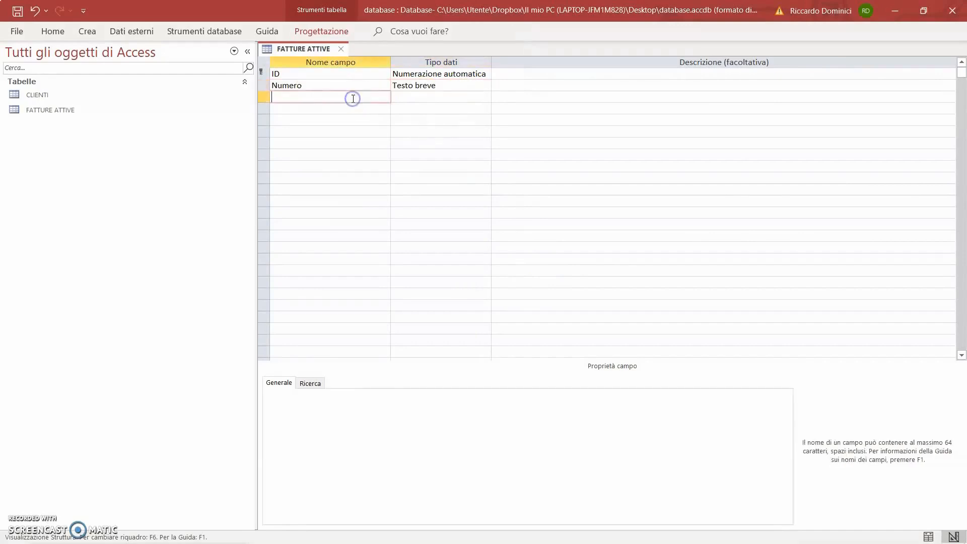
type("Im porto")
key("BackSpace")
key("BackSpace")
key("BackSpace")
key("BackSpace")
key("BackSpace")
key("BackSpace")
type("porto")
left_click(461, 96)
left_click(485, 97)
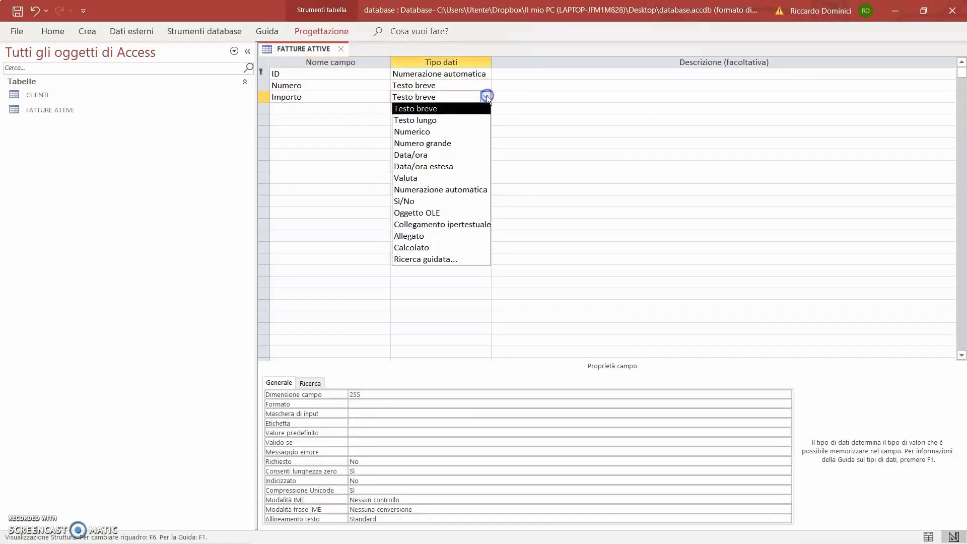
left_click(460, 130)
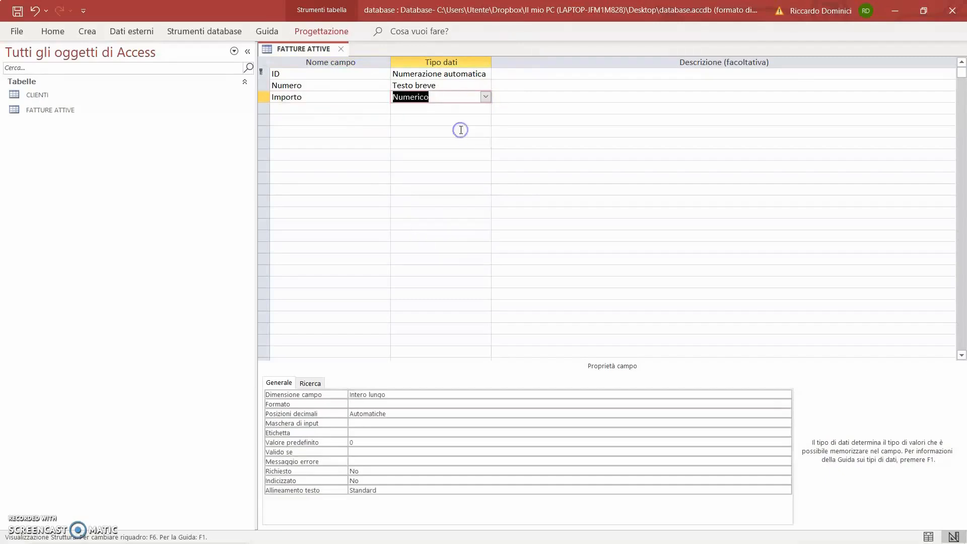
left_click(333, 107)
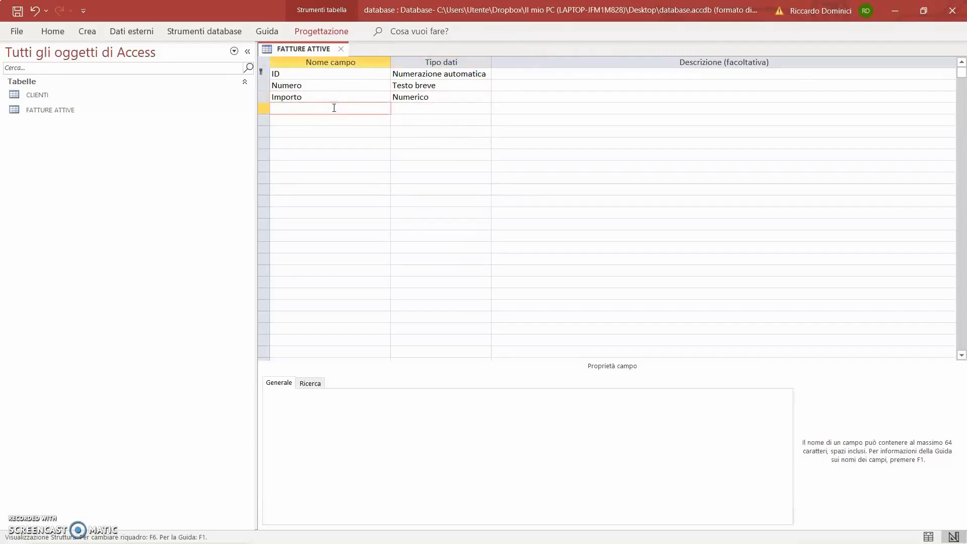
Step: Add an IVA field with data type Numerico below Importo, and save and close the FATTURE ATTIVE table
key("Caps_Lock")
type("IVA")
left_click(483, 107)
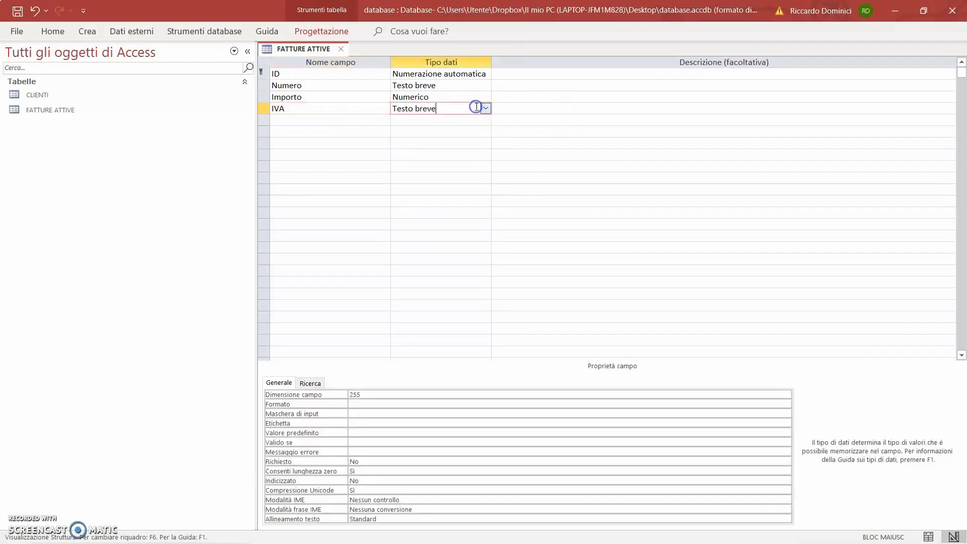
left_click(485, 109)
left_click(453, 144)
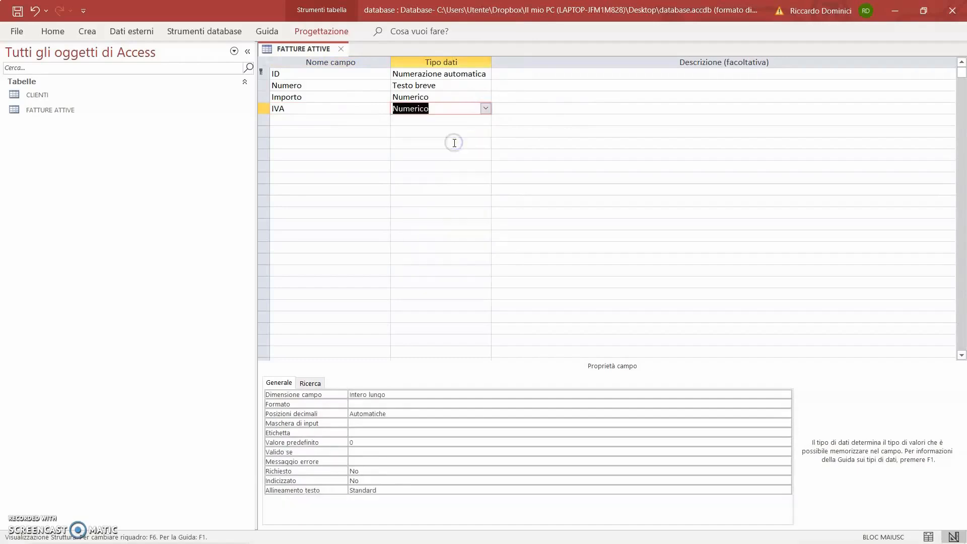
left_click(342, 108)
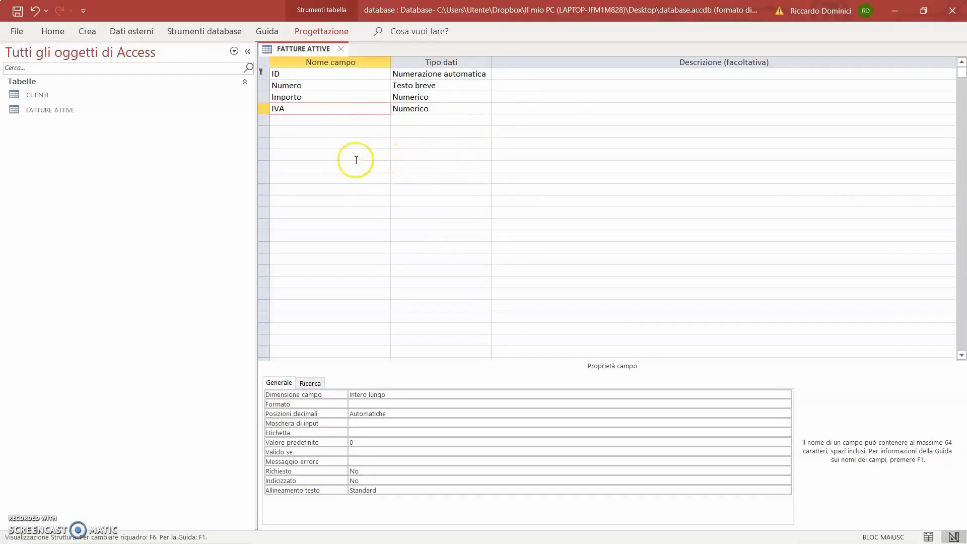
left_click(17, 14)
left_click(339, 49)
Step: Reopen the FATTURE ATTIVE table in design view
left_click(93, 33)
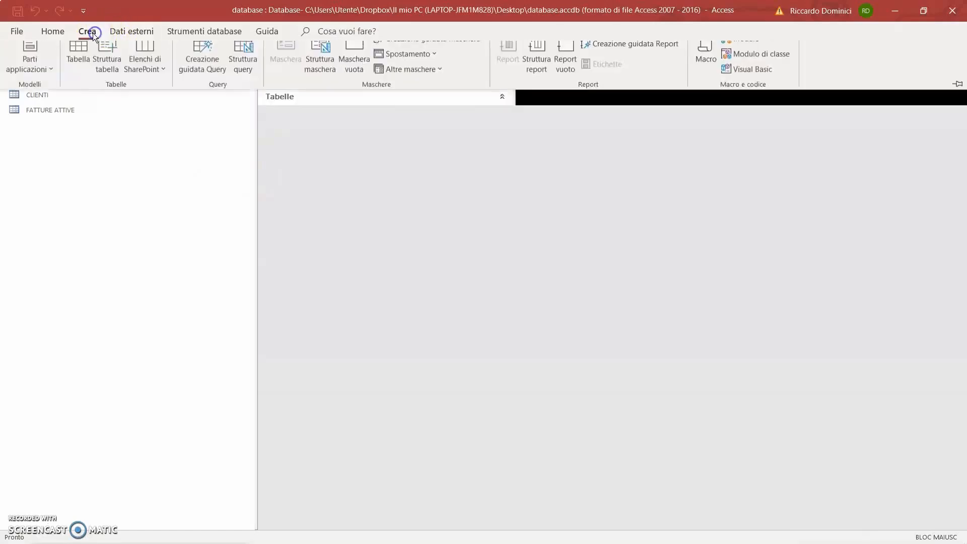
left_click(149, 144)
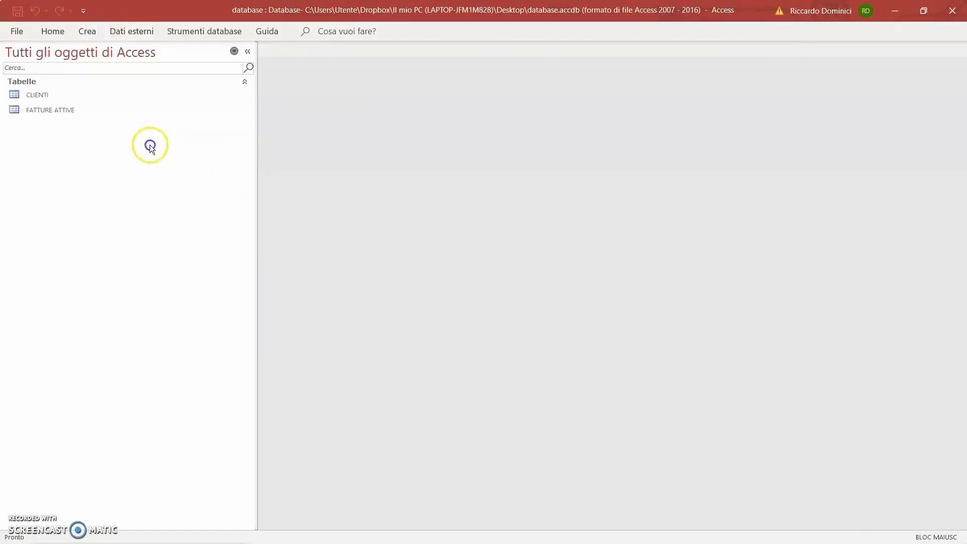
double_click(56, 109)
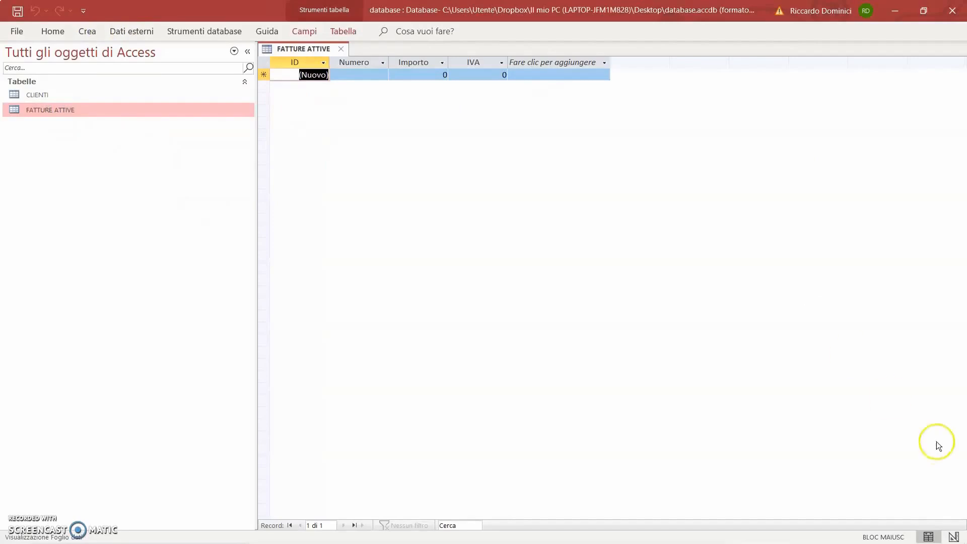
left_click(953, 536)
left_click(310, 120)
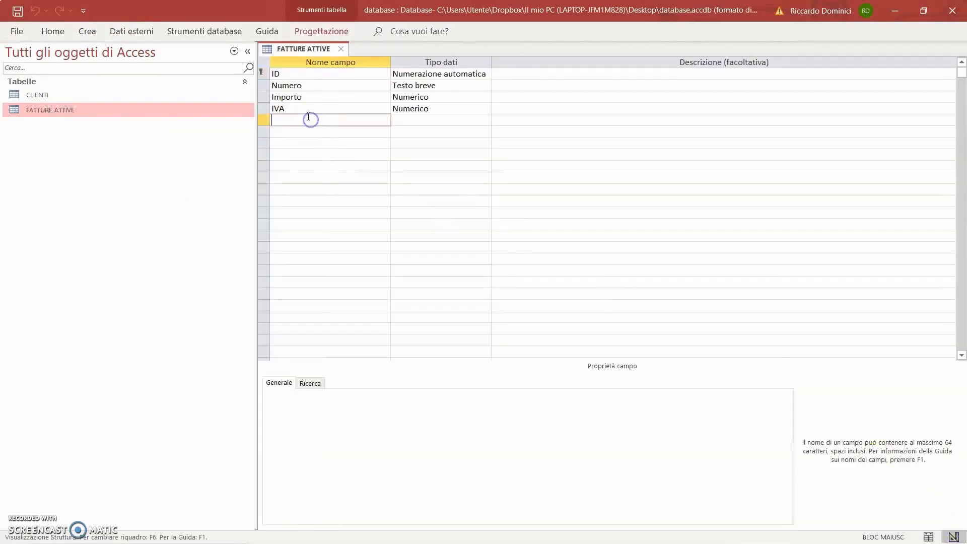
Step: Add an idCliente field with data type Numerico below IVA, and save and close the FATTURE ATTIVE table
key("Caps_Lock")
type("i")
type("cC")
type("liente")
left_click(426, 120)
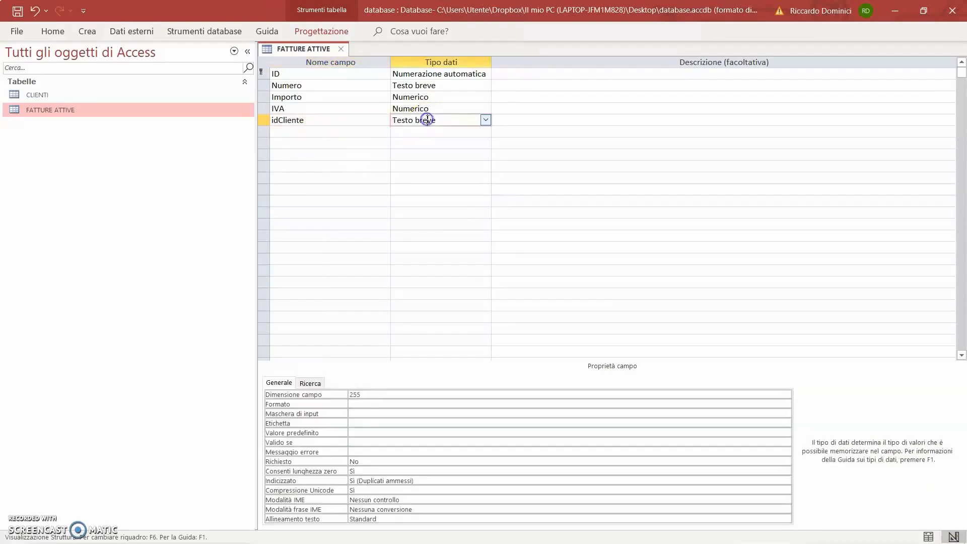
left_click(487, 121)
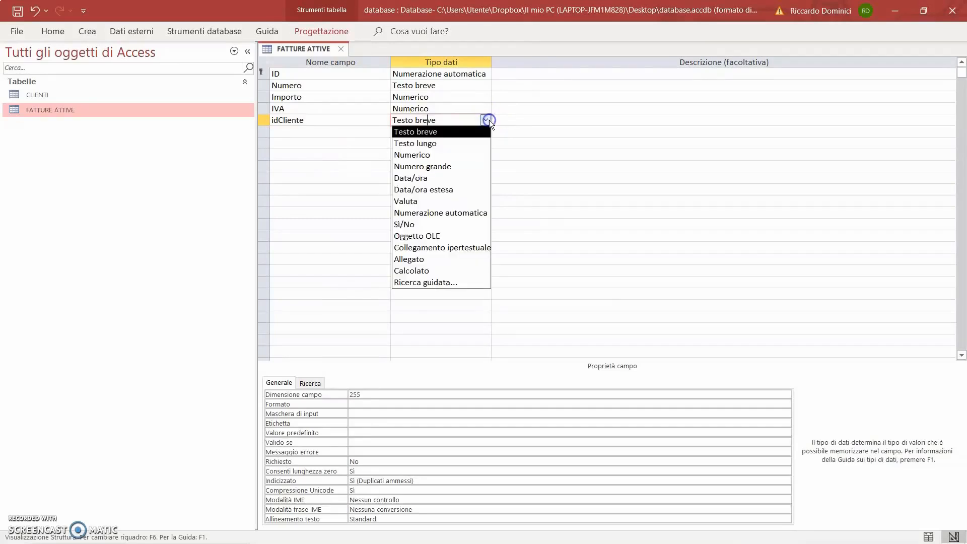
left_click(463, 156)
left_click(462, 122)
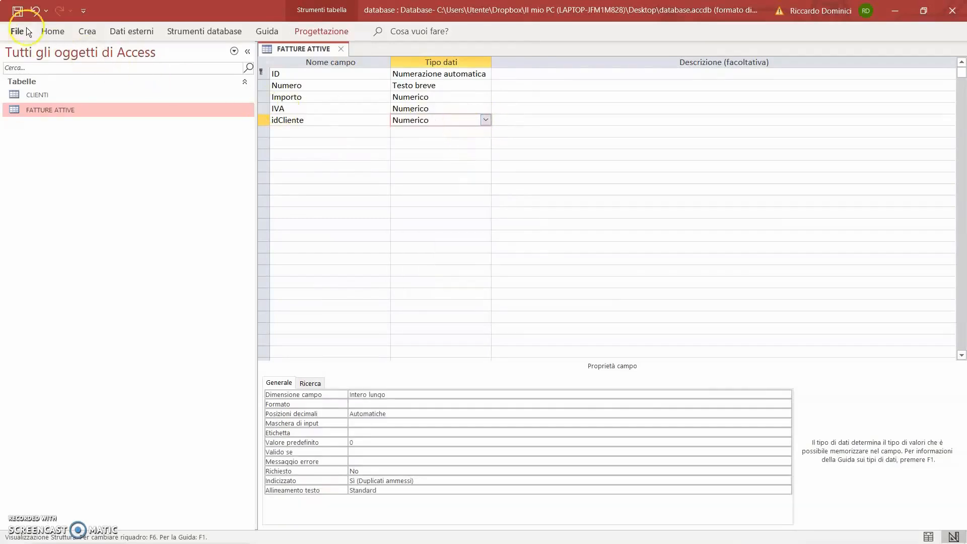
left_click(16, 13)
left_click(341, 48)
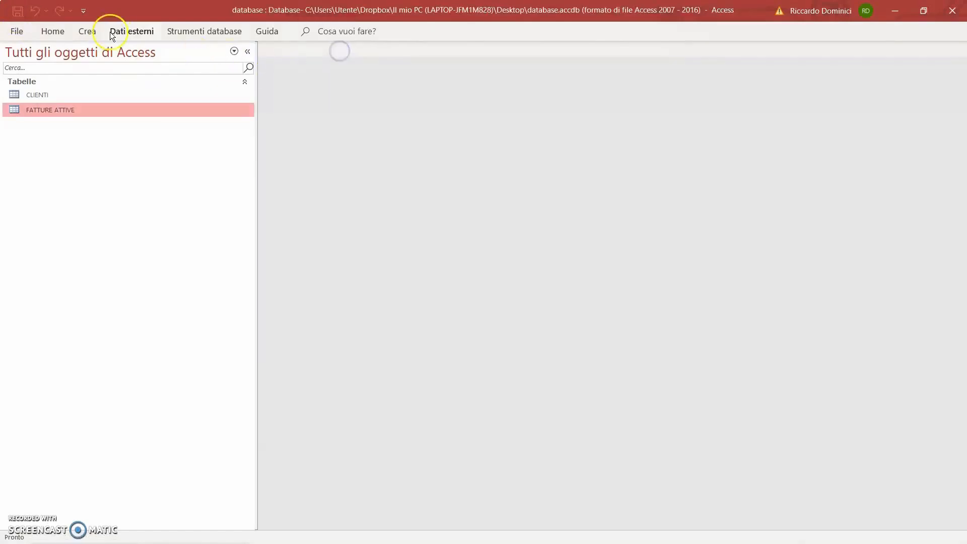
Step: Create a third table in the database and save it with the name SCADENZE FATTURE ATTIVE
left_click(92, 31)
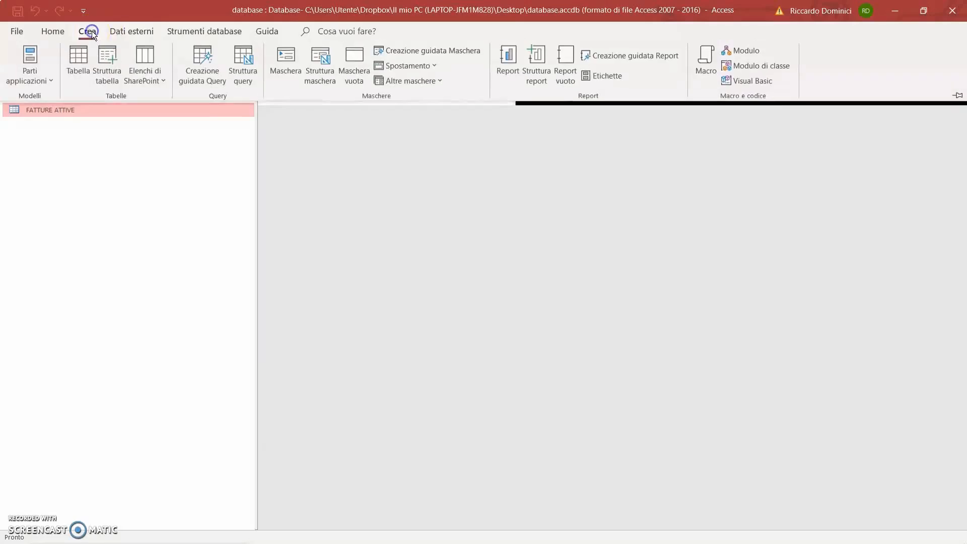
left_click(83, 75)
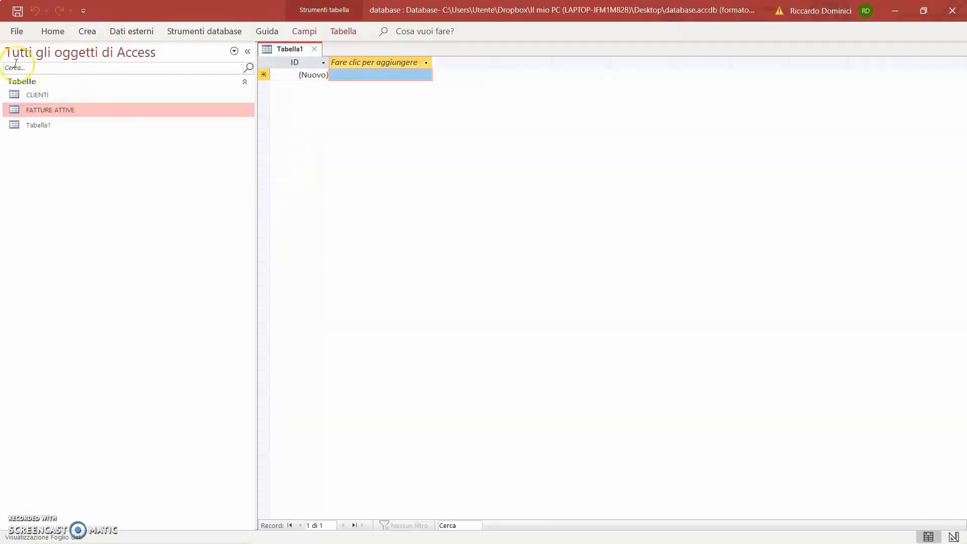
left_click(18, 10)
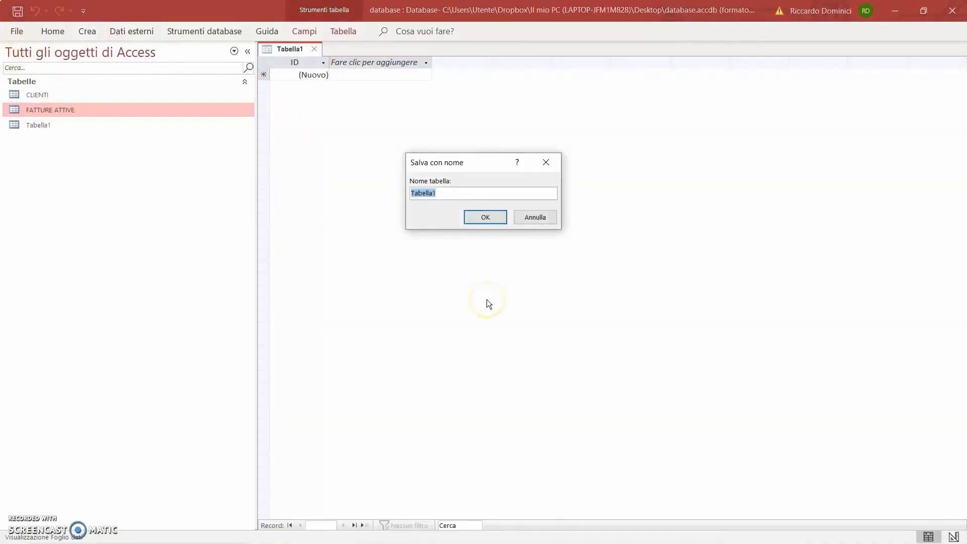
key("Caps_Lock")
type("SCADENZE FATTURE ATTIVE")
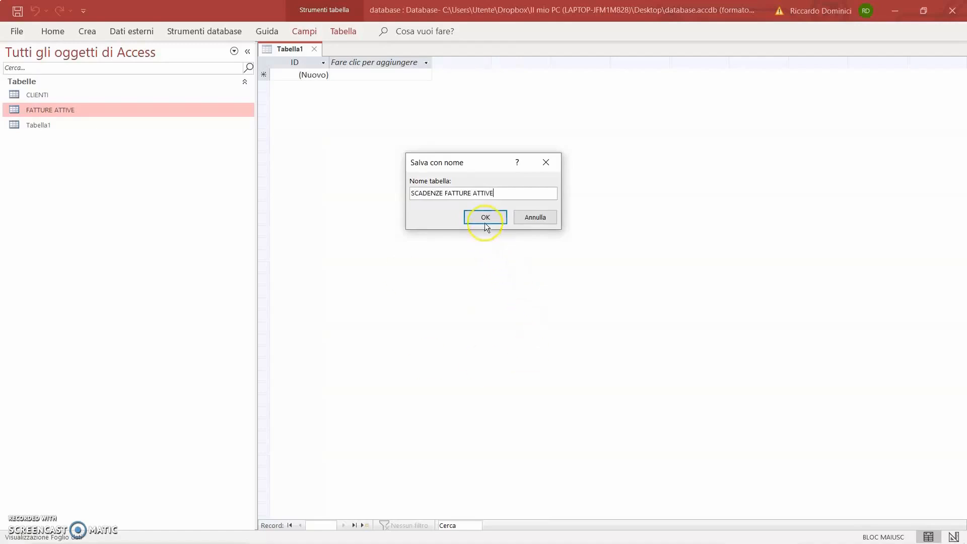
left_click(484, 222)
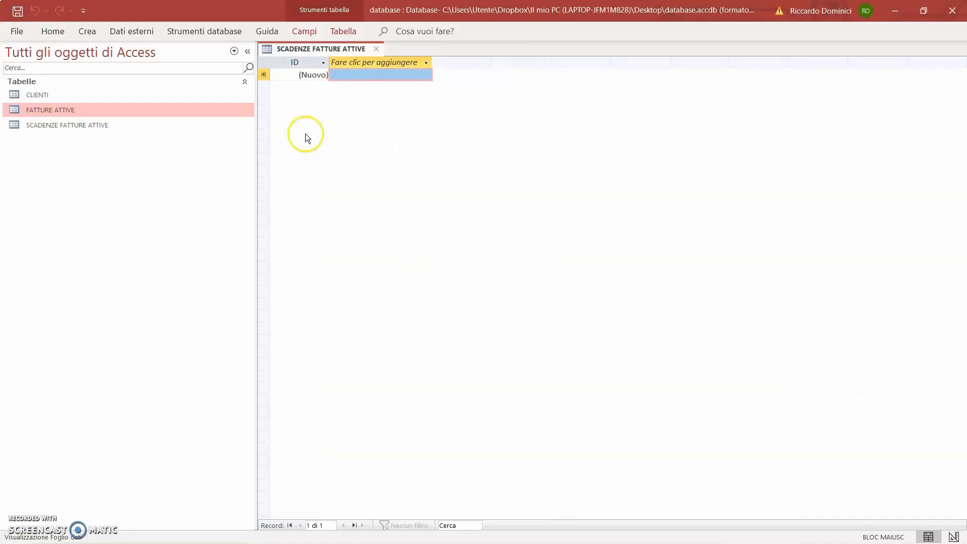
Step: Switch the SCADENZE FATTURE ATTIVE table to design view and add an Importo field with data type Numerico
left_click(953, 536)
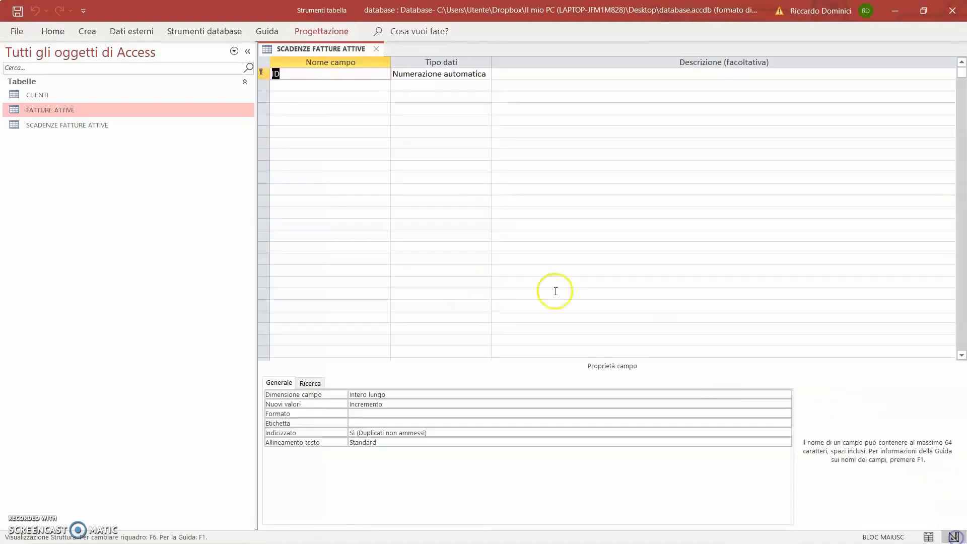
left_click(307, 87)
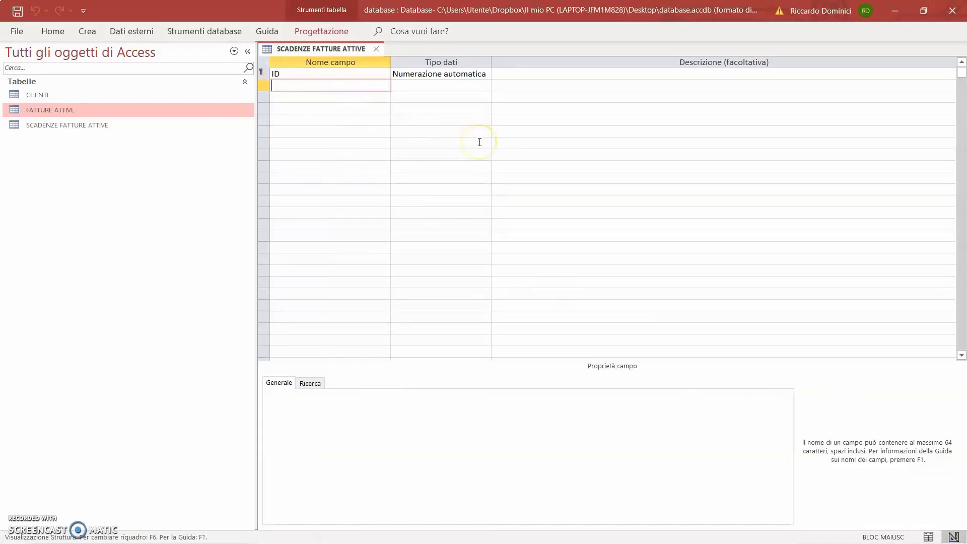
type("ID")
key("BackSpace")
key("Caps_Lock")
type("Importo")
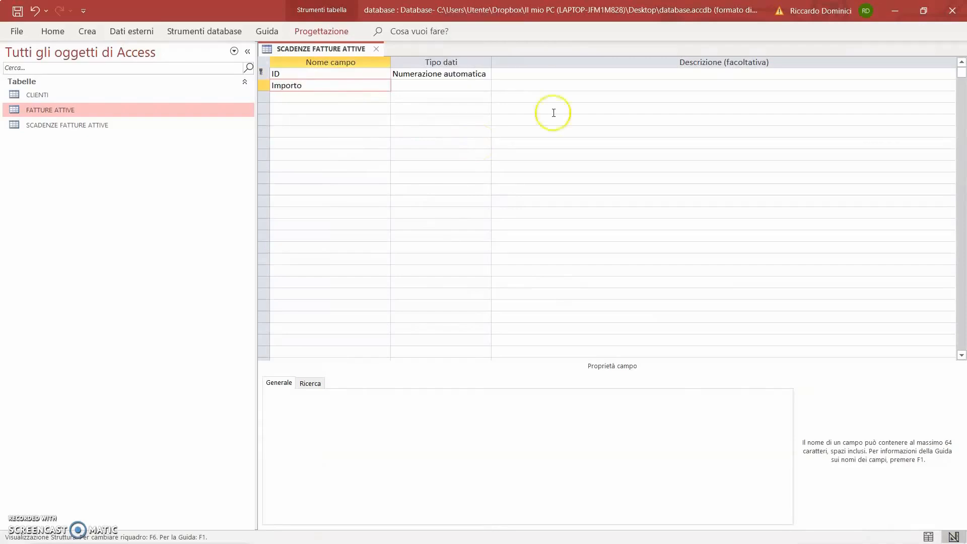
left_click(473, 84)
left_click(484, 84)
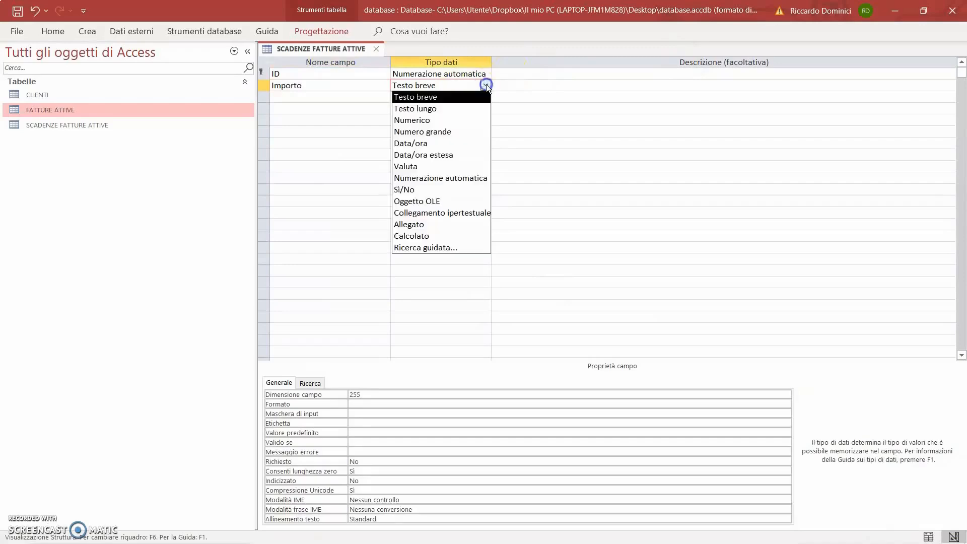
Step: Add a Mezzo di incasso field with data type Testo breve below the Importo field
left_click(373, 98)
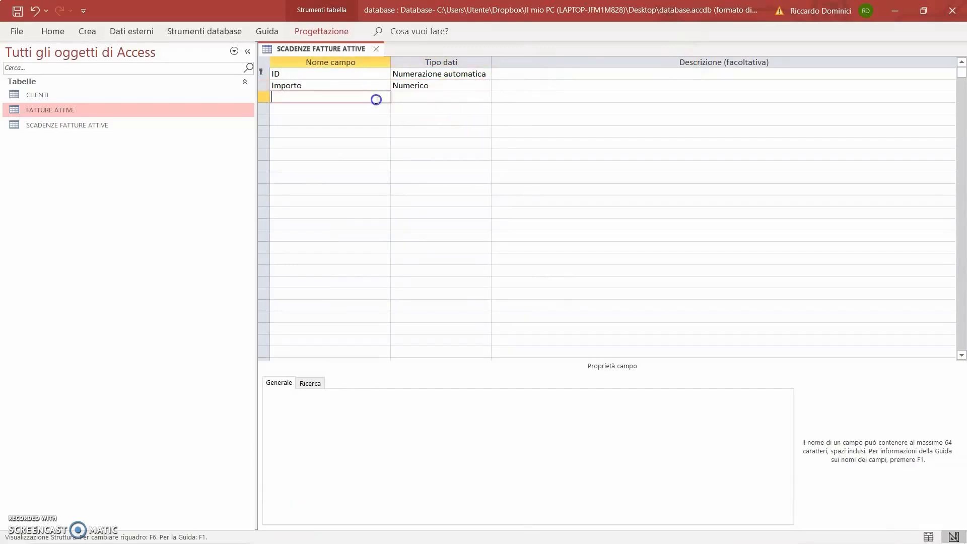
type("mez")
key("BackSpace")
key("BackSpace")
key("BackSpace")
key("Caps_Lock")
type("M")
key("BackSpace")
key("Caps_Lock")
type("Me")
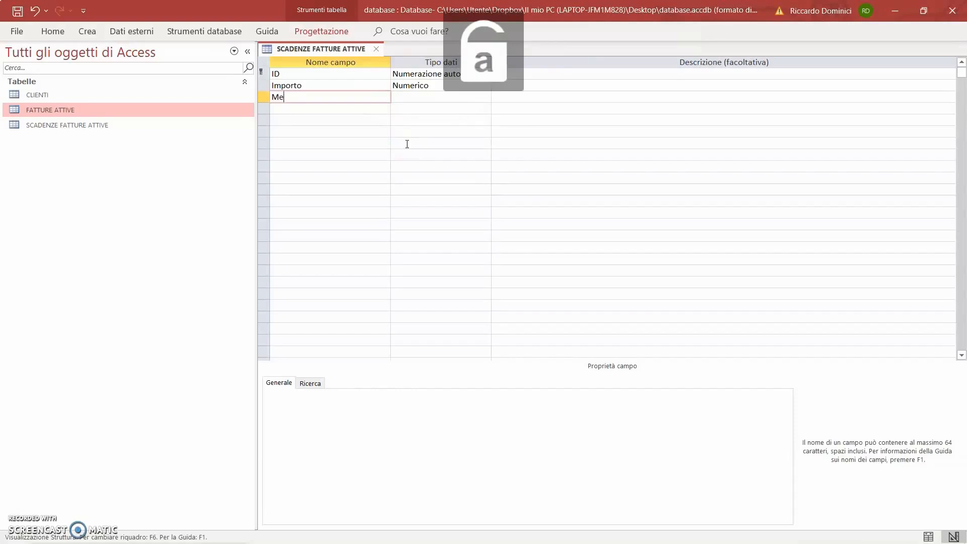
type("zzo di incas")
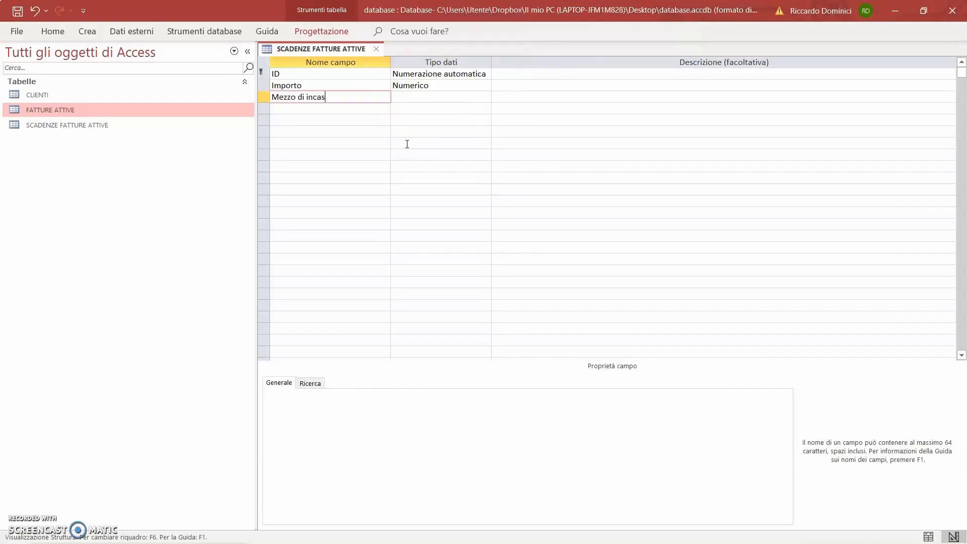
type("so")
left_click(487, 95)
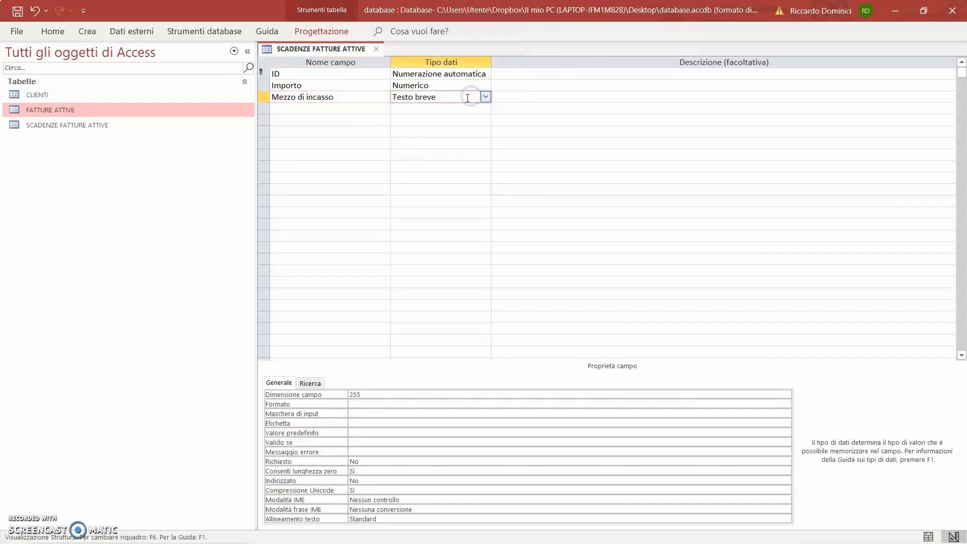
Step: Add a Scadenza field with data type Data/ora below the Mezzo di incasso field
left_click(354, 109)
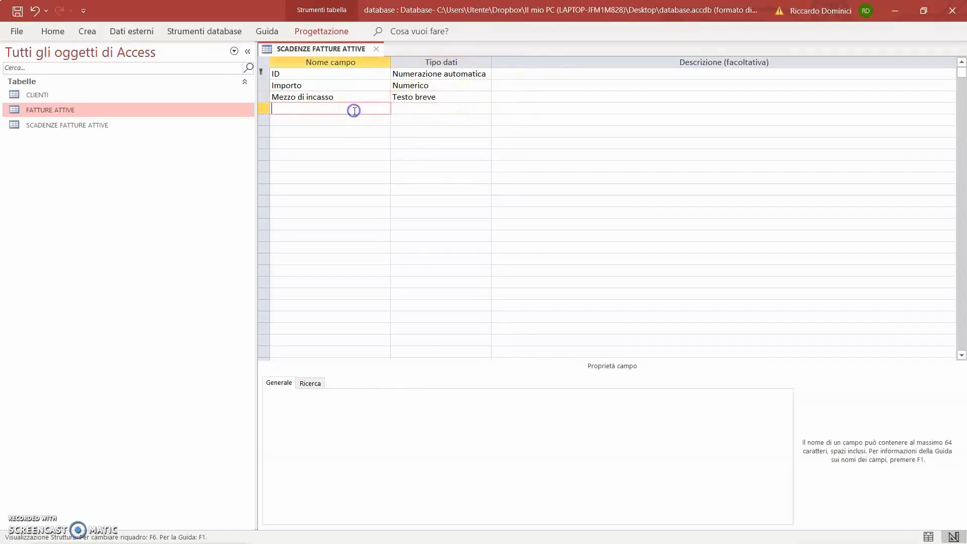
type("Scadenza")
left_click(451, 108)
left_click(484, 109)
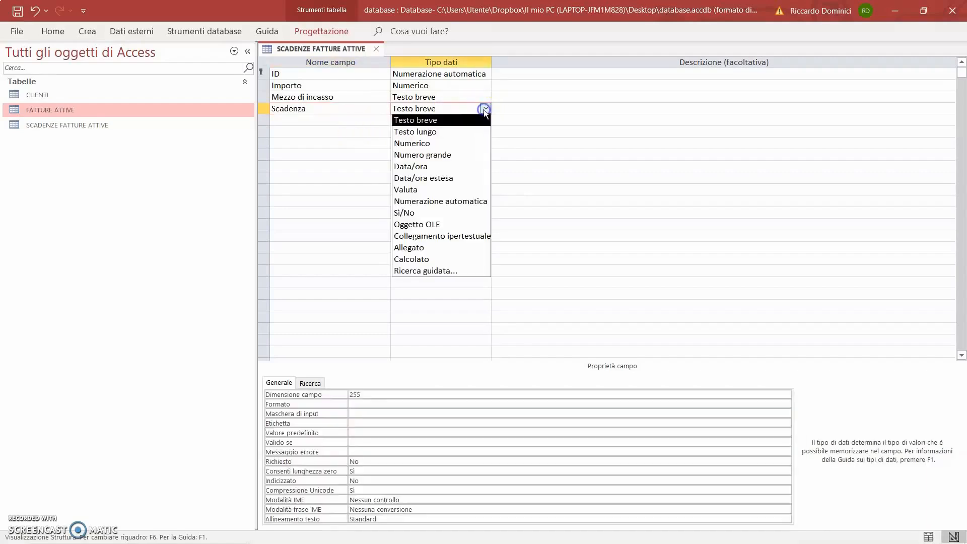
left_click(410, 167)
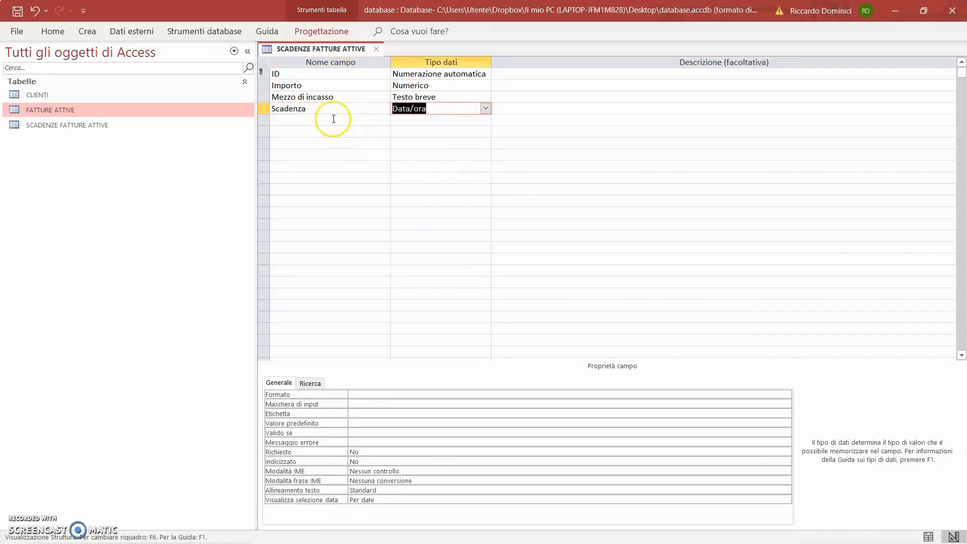
Step: Add an Incassata field with data type Sì/No below the Scadenza field
left_click(333, 119)
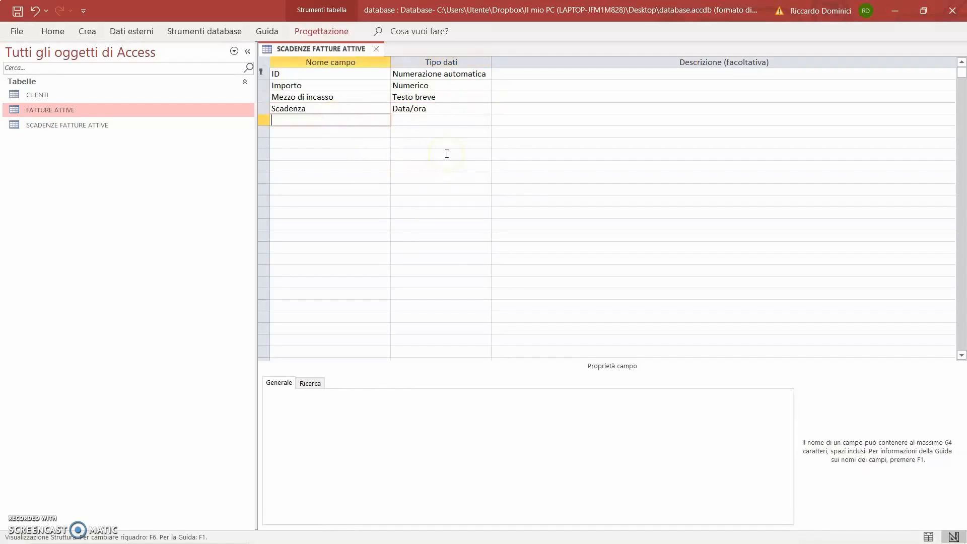
type("Incassata")
left_click(453, 122)
left_click(485, 120)
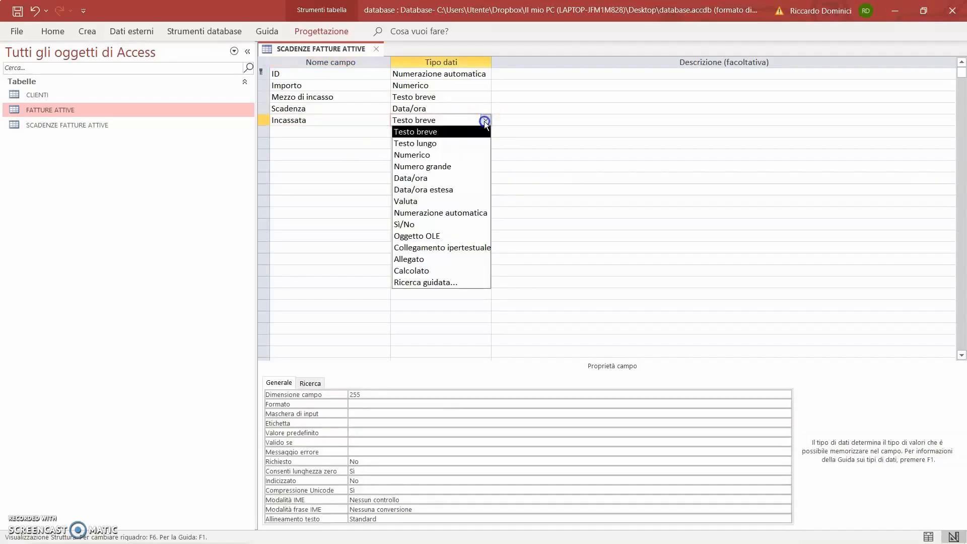
left_click(442, 221)
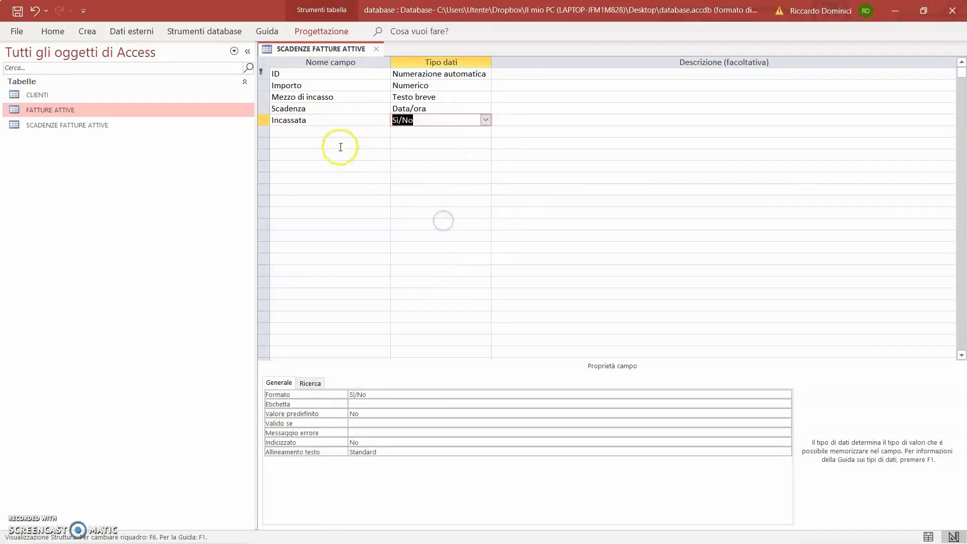
Step: Add an idFatturaAttiva field with data type Numerico, and save and close the SCADENZE FATTURE ATTIVE table
left_click(331, 132)
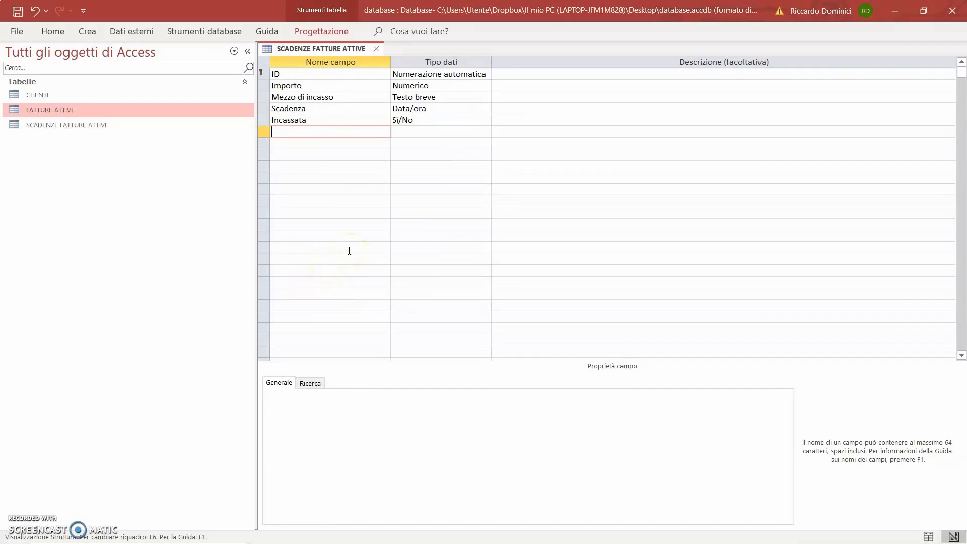
type("idFatturaAttiva")
left_click(466, 129)
left_click(485, 132)
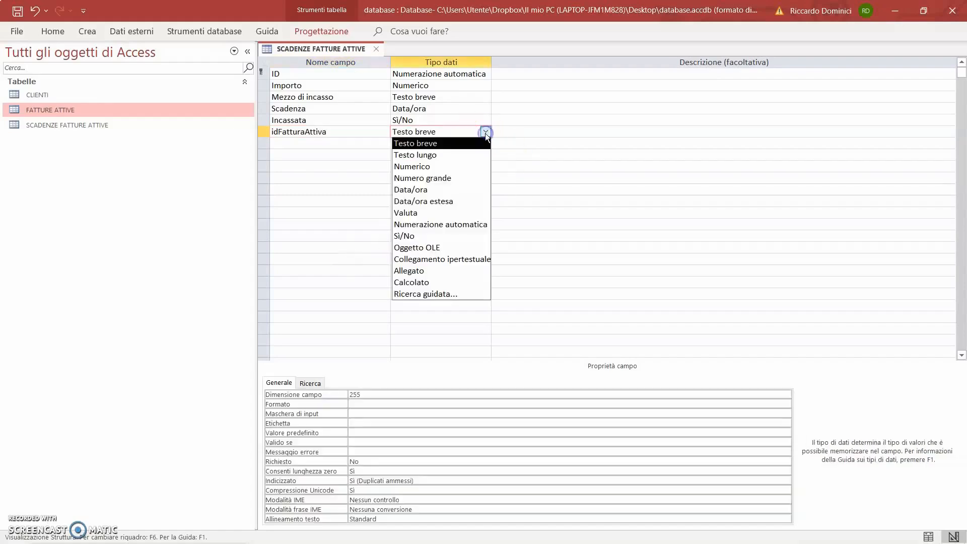
left_click(463, 166)
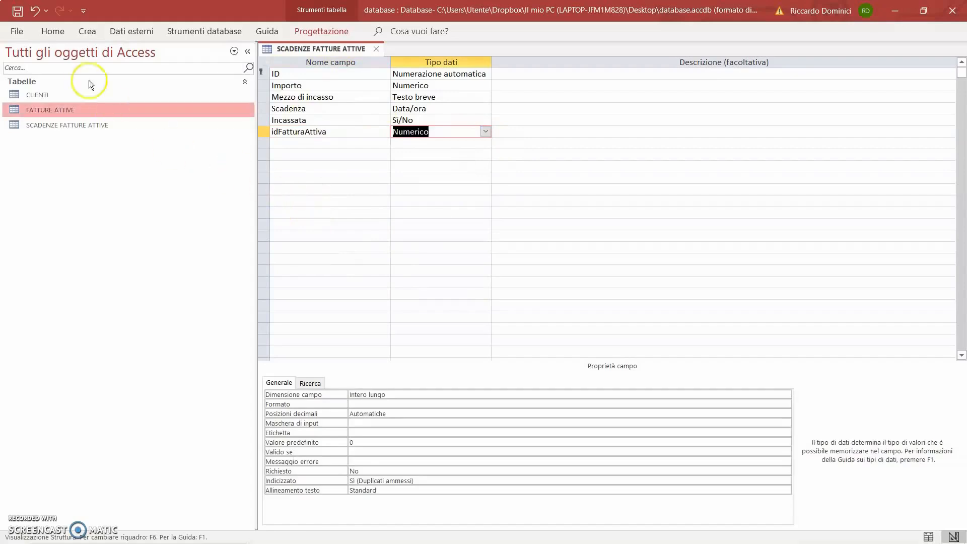
left_click(19, 11)
left_click(376, 48)
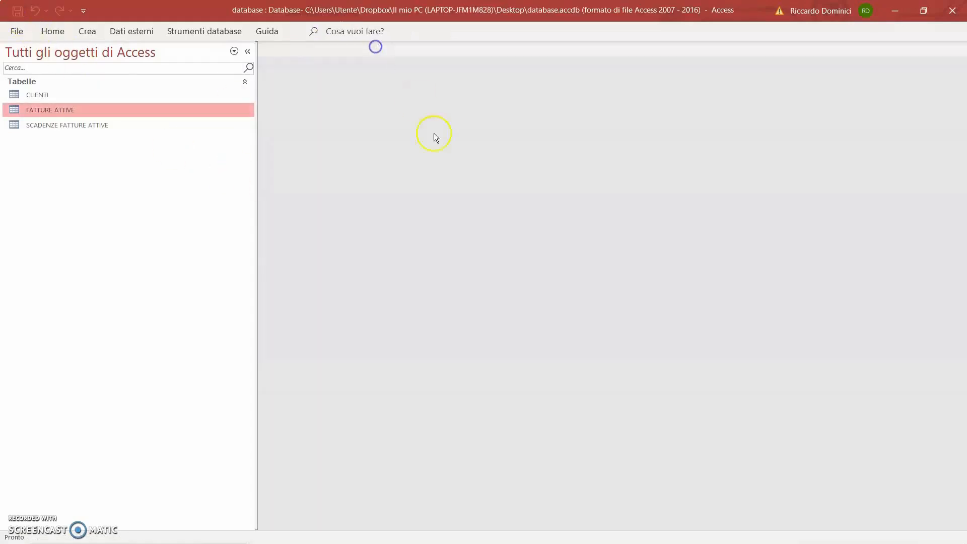
Step: Open the database relationships and add the CLIENTI, FATTURE ATTIVE and SCADENZE FATTURE ATTIVE tables to the diagram
left_click(200, 31)
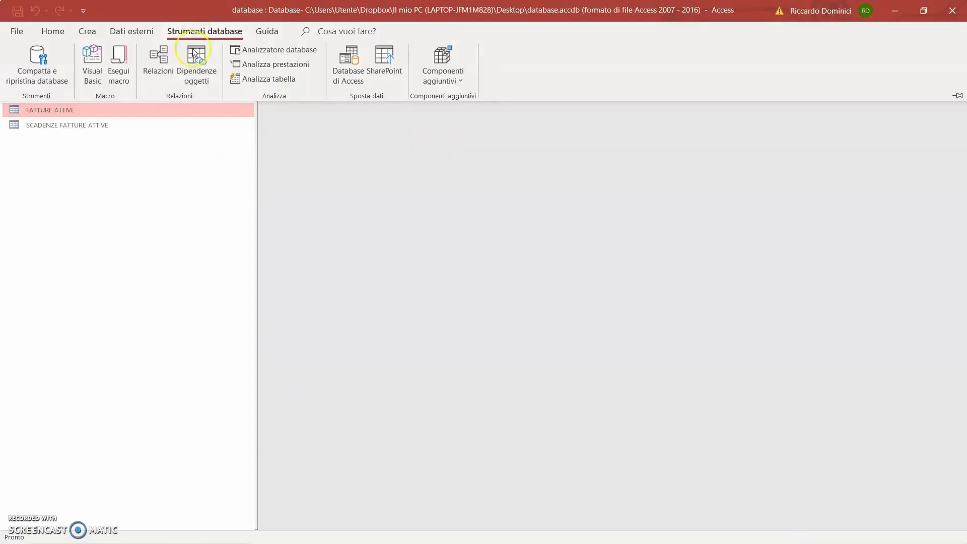
left_click(160, 66)
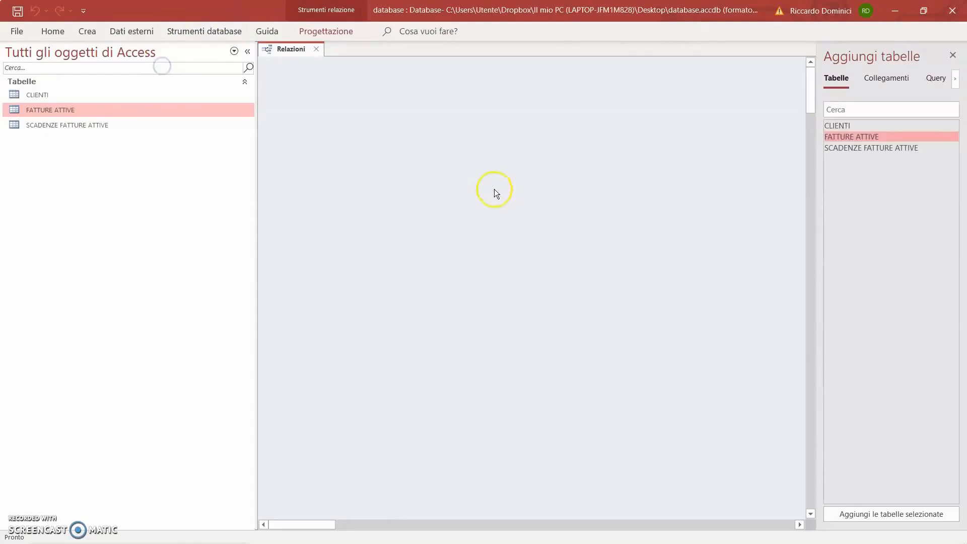
left_click(842, 125)
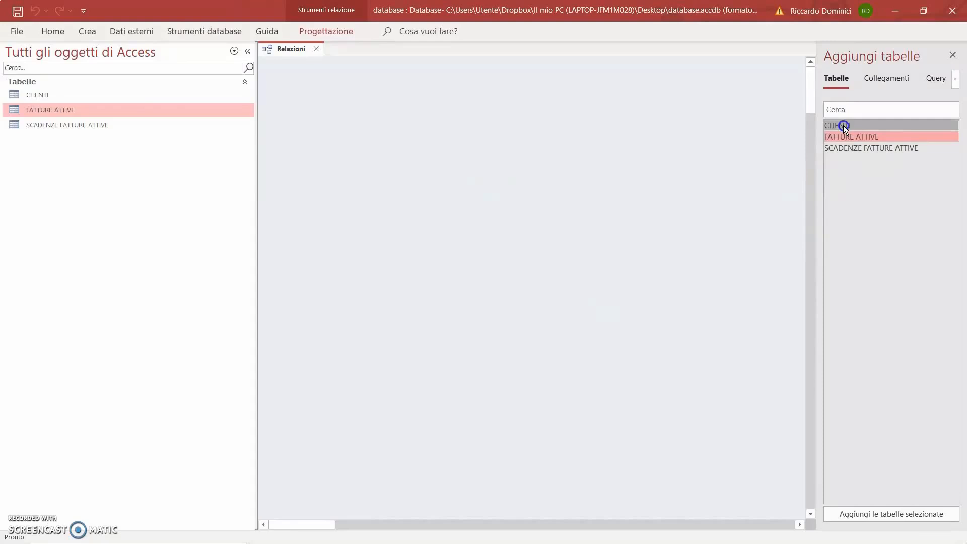
left_click_drag(842, 126, 402, 156)
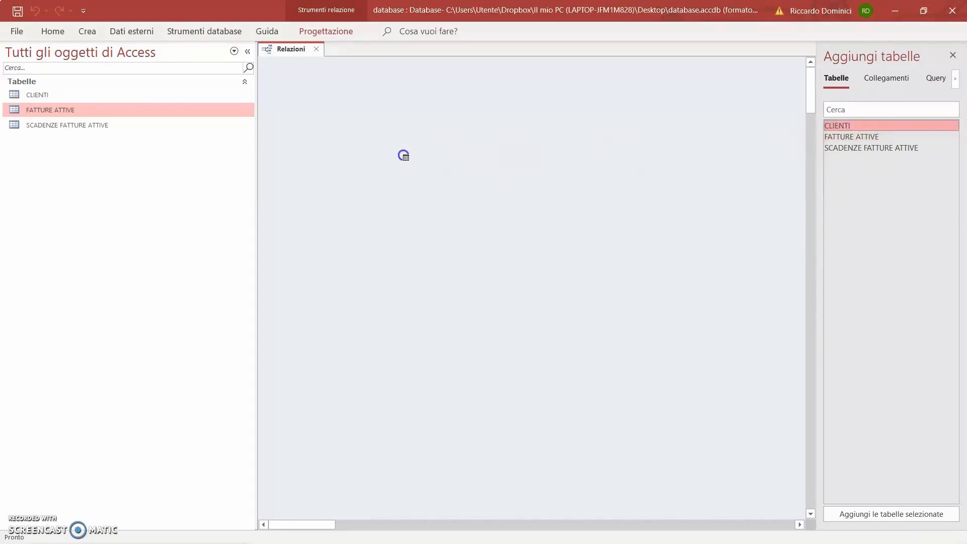
left_click_drag(865, 138, 595, 236)
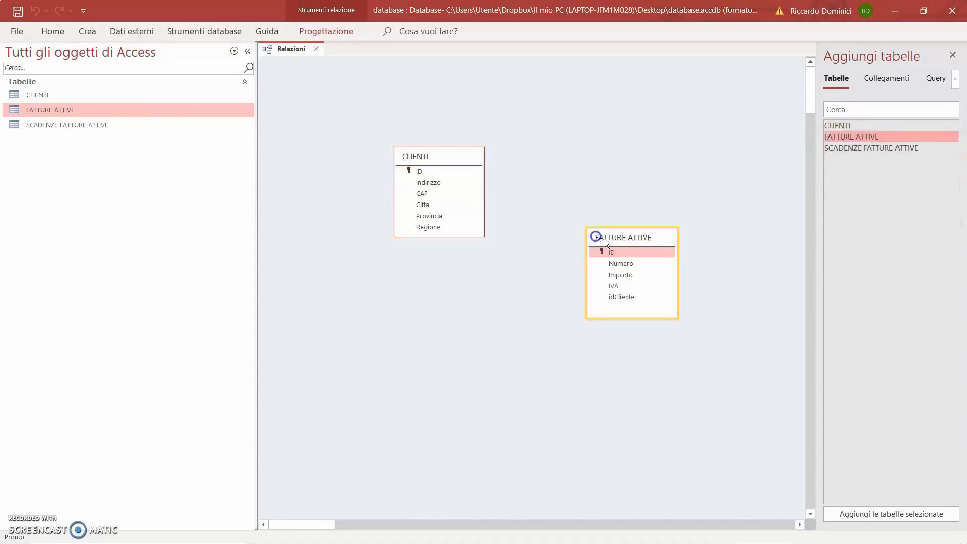
left_click_drag(872, 156, 724, 337)
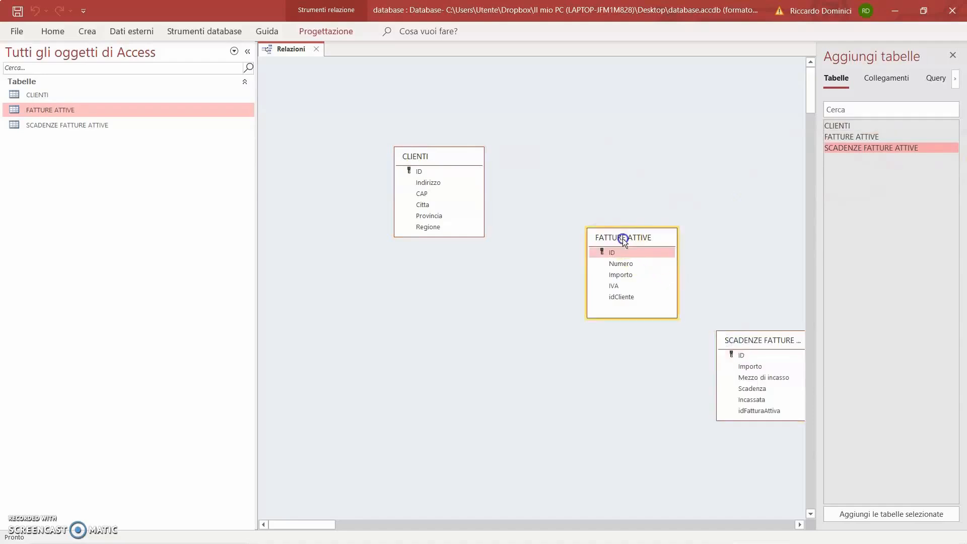
Step: Arrange the three tables in a descending diagonal with CLIENTI first and SCADENZE FATTURE ATTIVE last, and dismiss the table-adding pane
left_click_drag(622, 237, 579, 209)
left_click_drag(457, 156, 370, 119)
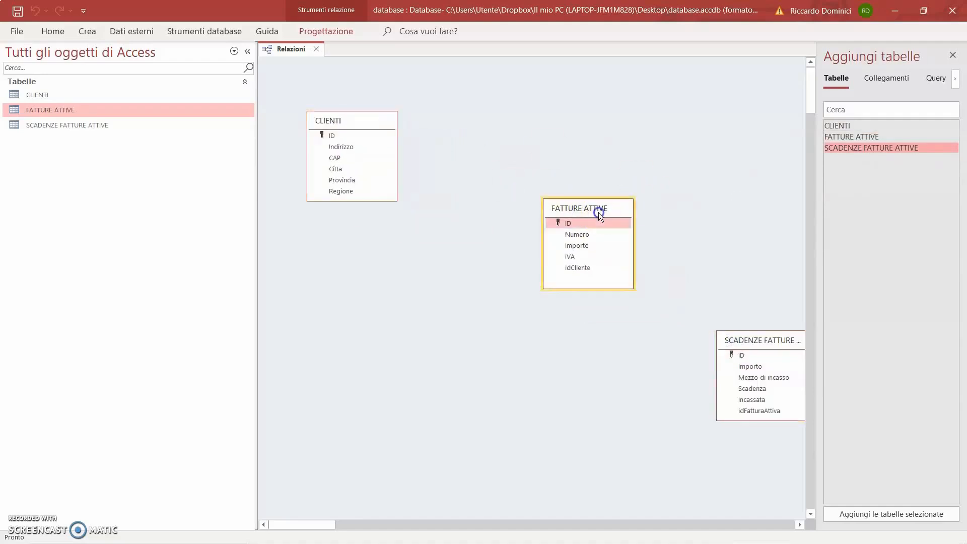
left_click_drag(597, 209, 498, 168)
left_click_drag(752, 339, 624, 248)
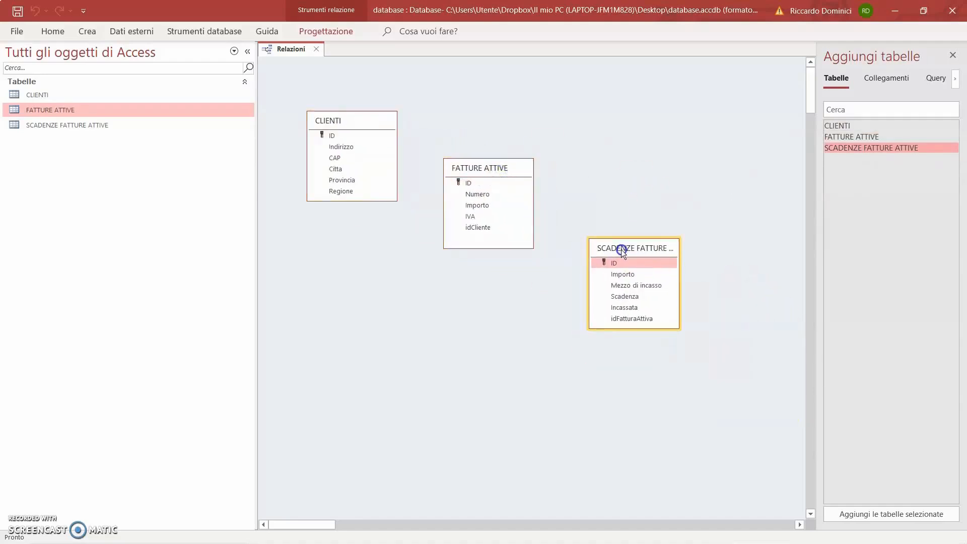
left_click(953, 56)
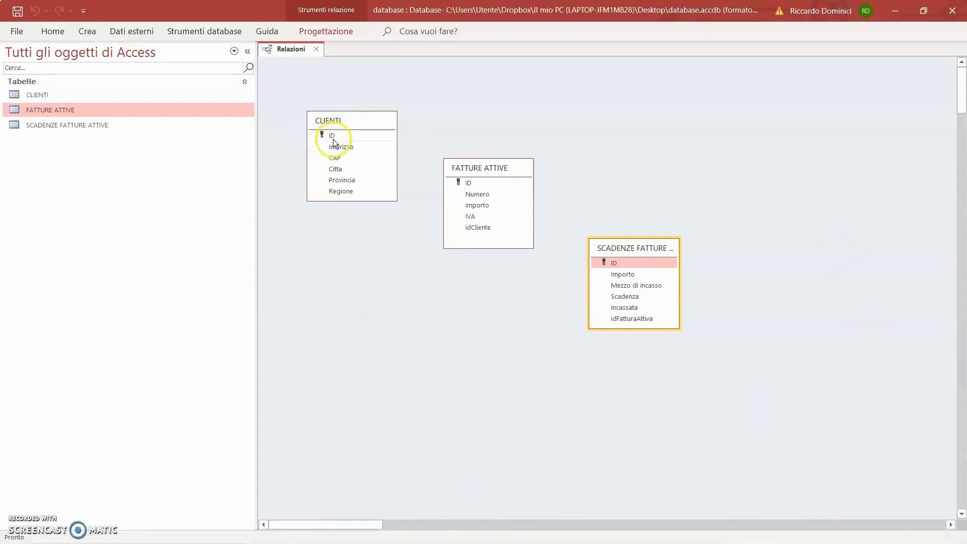
Step: Create a relationship from the CLIENTI ID field to idCliente in FATTURE ATTIVE with referential integrity enforced
left_click_drag(332, 134, 482, 229)
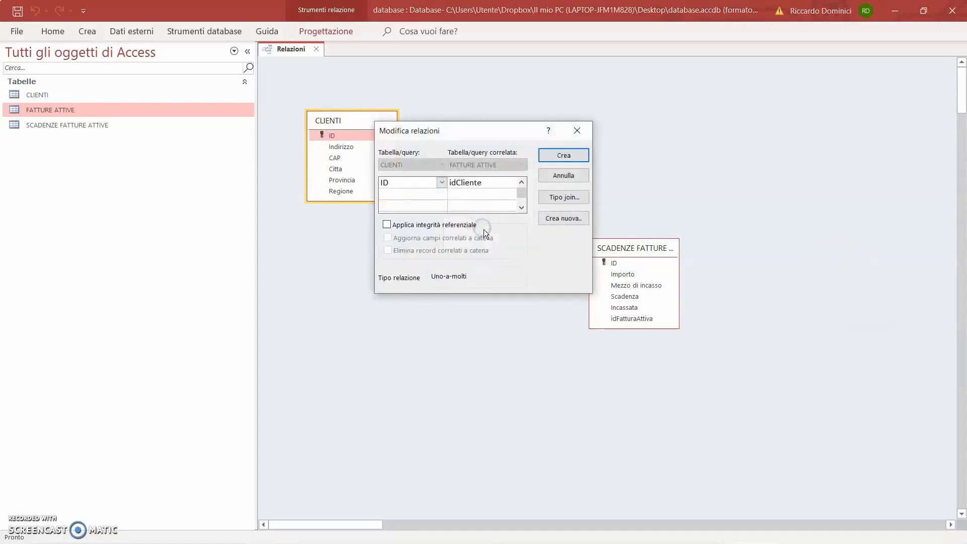
left_click(386, 225)
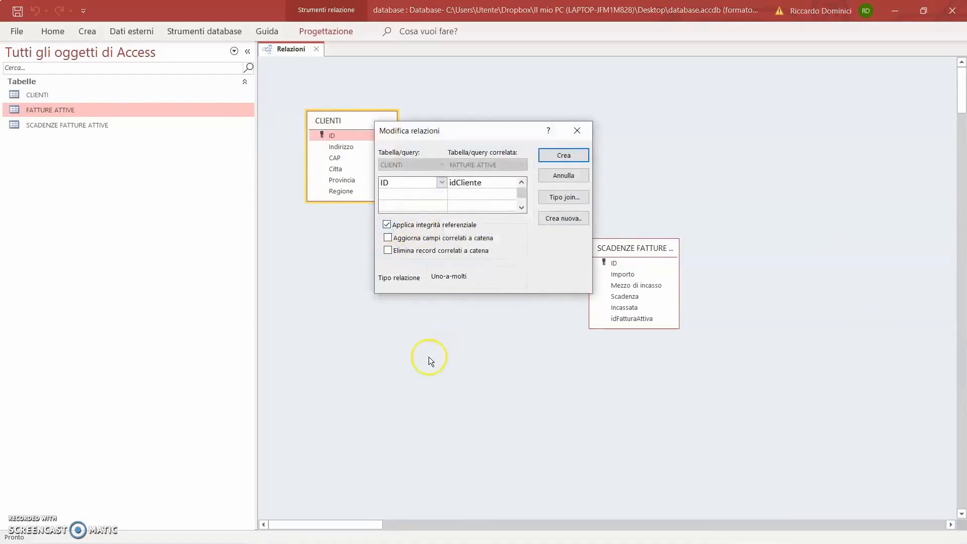
left_click(576, 152)
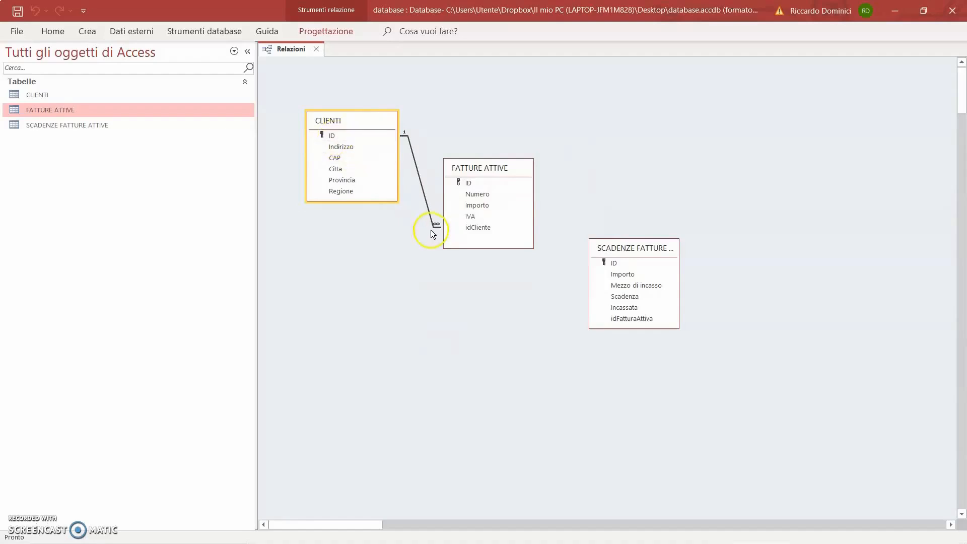
Step: Create a relationship from the FATTURE ATTIVE ID field to idFatturaAttiva in SCADENZE FATTURE ATTIVE with referential integrity enforced
left_click(470, 182)
left_click_drag(470, 182, 638, 318)
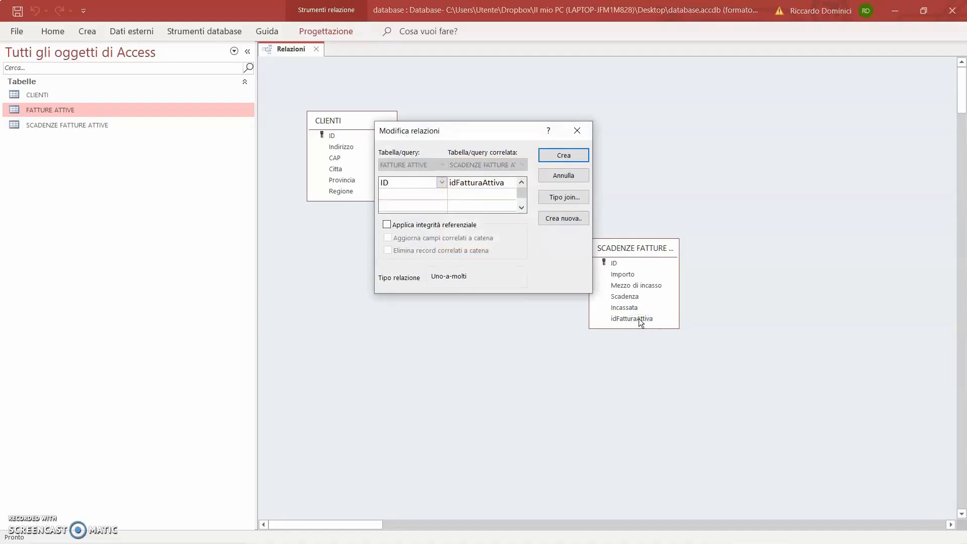
left_click(387, 225)
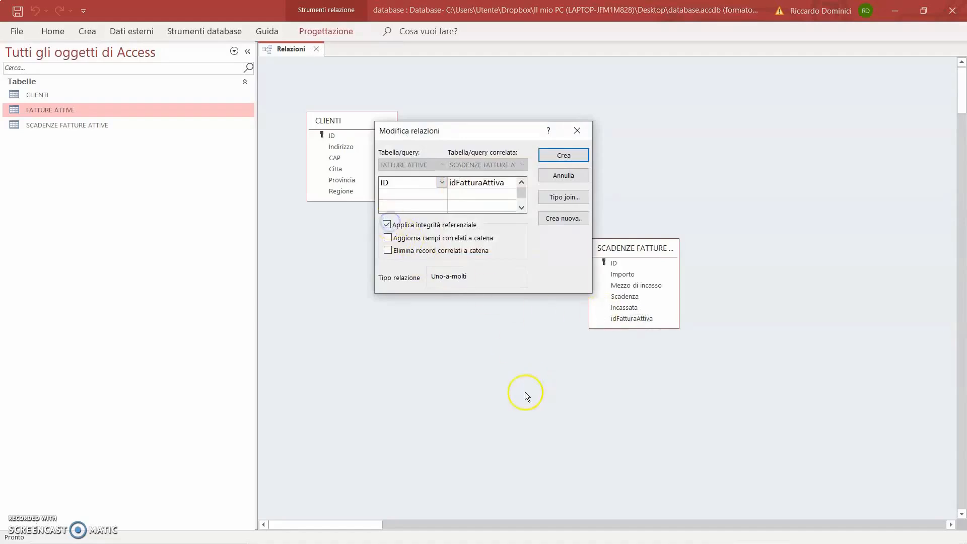
left_click(580, 154)
Step: Space the related tables farther apart and widen the SCADENZE FATTURE ATTIVE box to fit its full title
left_click_drag(644, 254, 715, 246)
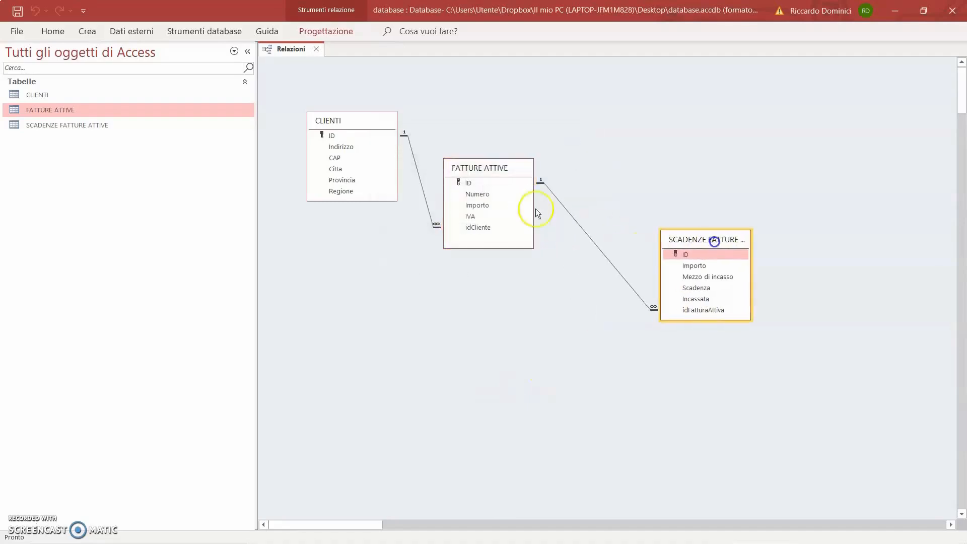
left_click_drag(491, 176, 522, 168)
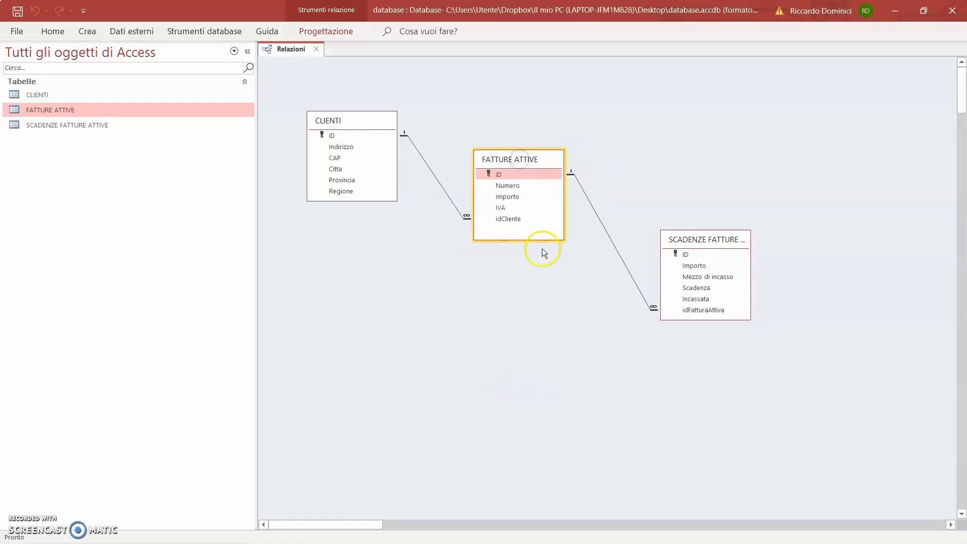
left_click_drag(750, 268, 823, 266)
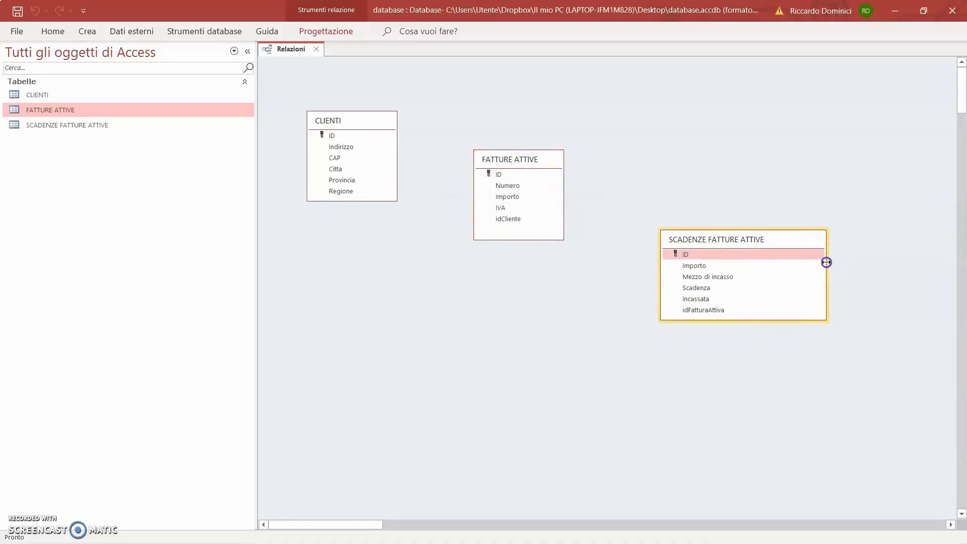
left_click_drag(501, 163, 521, 159)
left_click(532, 311)
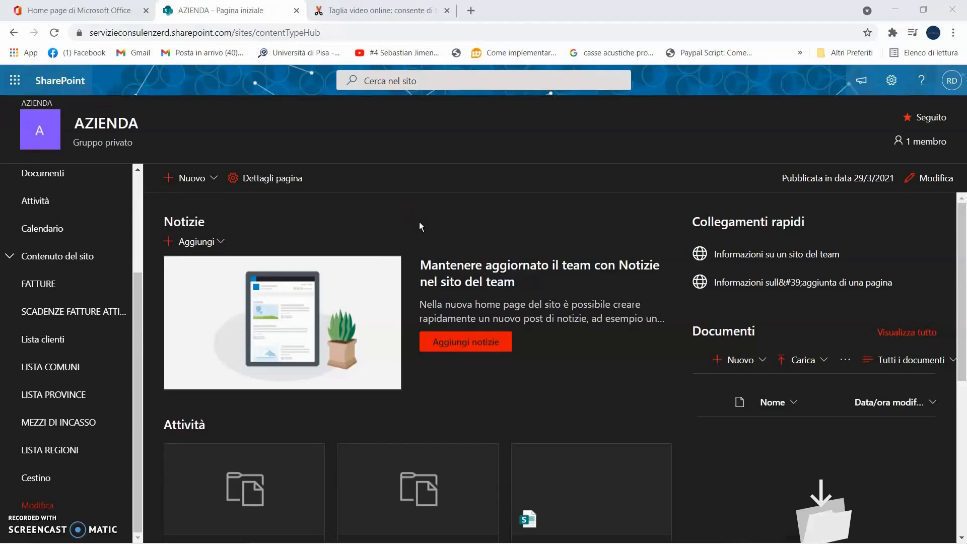
Step: Switch to the AZIENDA SharePoint site, move Lista clienti below LISTA REGIONI in the site navigation, and save the new order
left_click(495, 179)
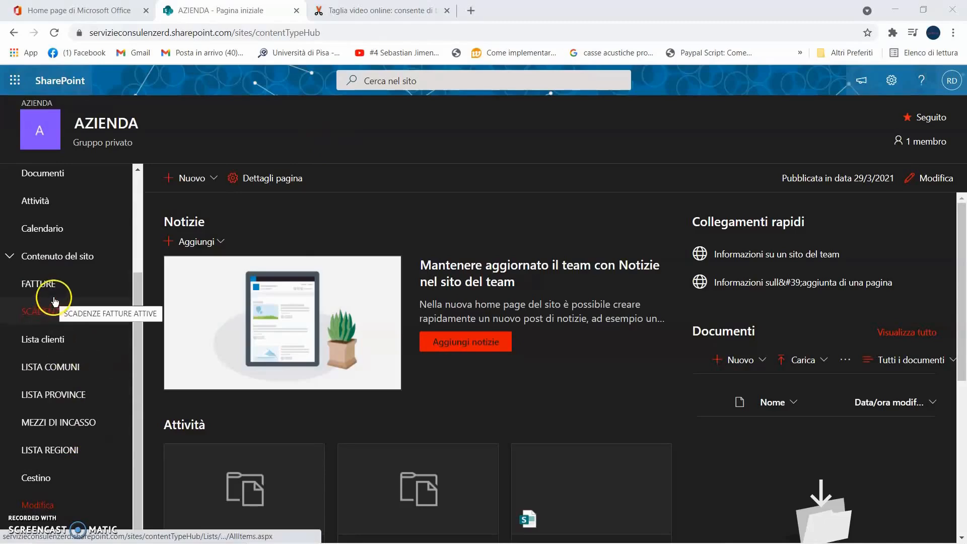
left_click(49, 504)
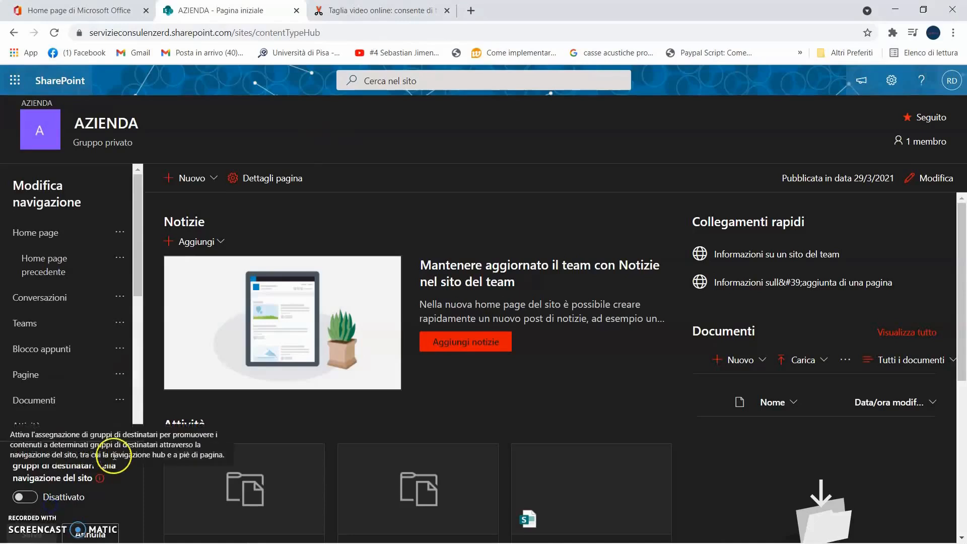
left_click_drag(140, 252, 138, 365)
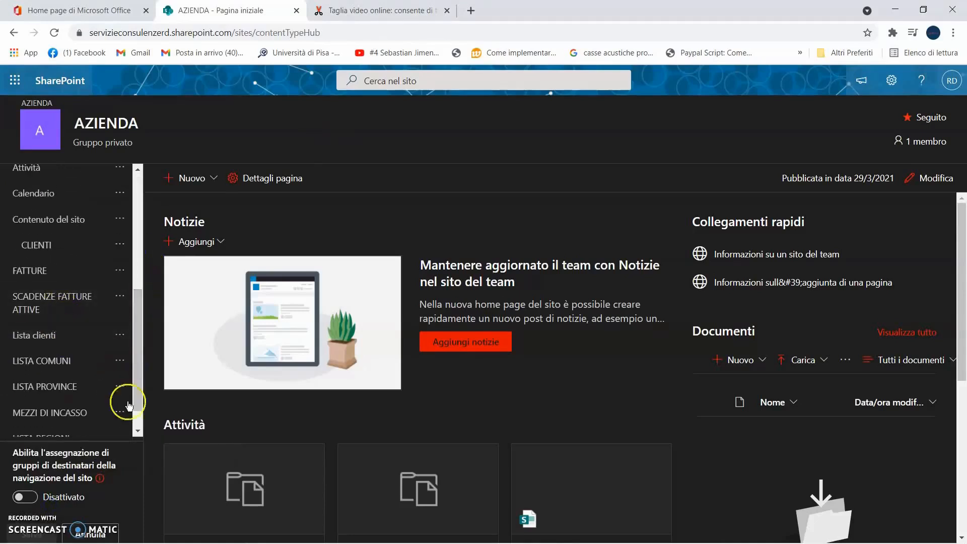
scroll(51, 344, "down", 1)
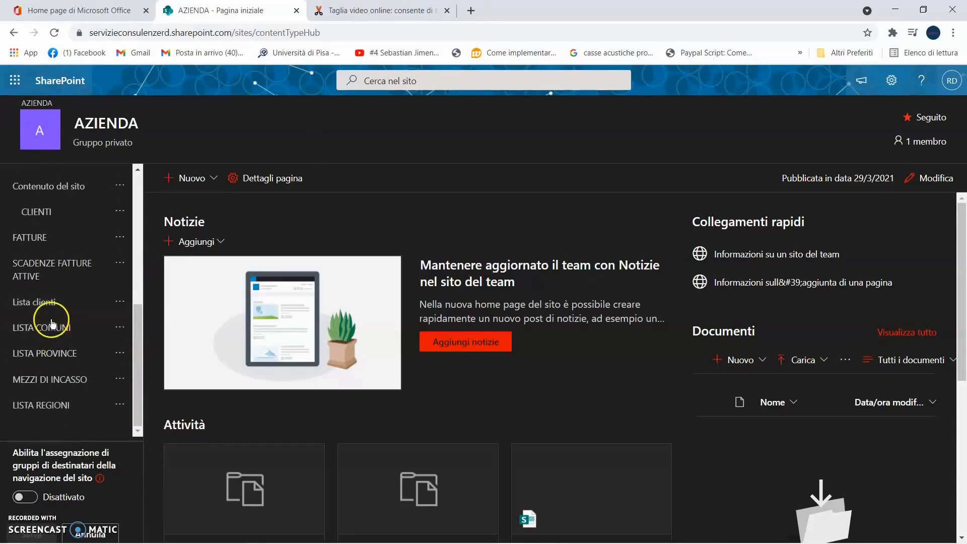
left_click_drag(47, 307, 53, 412)
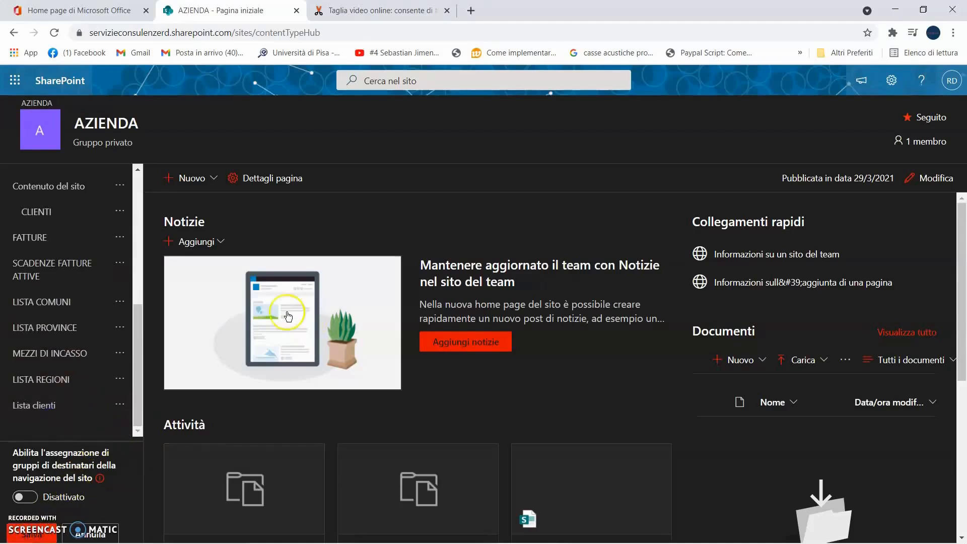
scroll(85, 308, "down", 3)
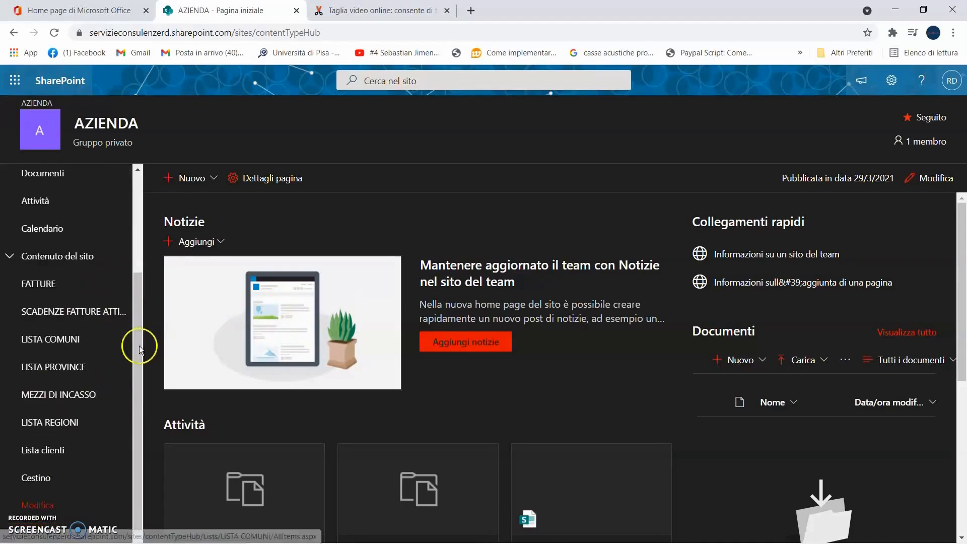
left_click_drag(138, 346, 163, 207)
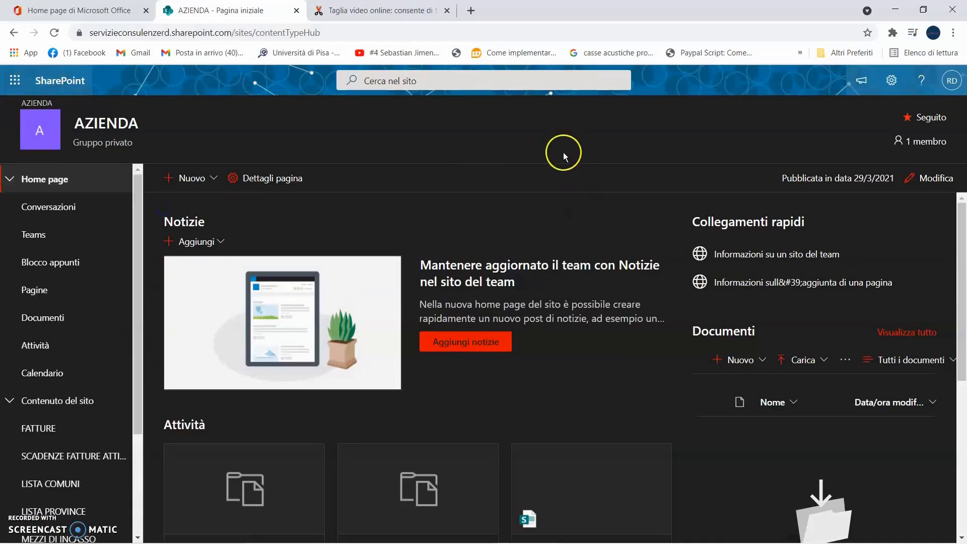